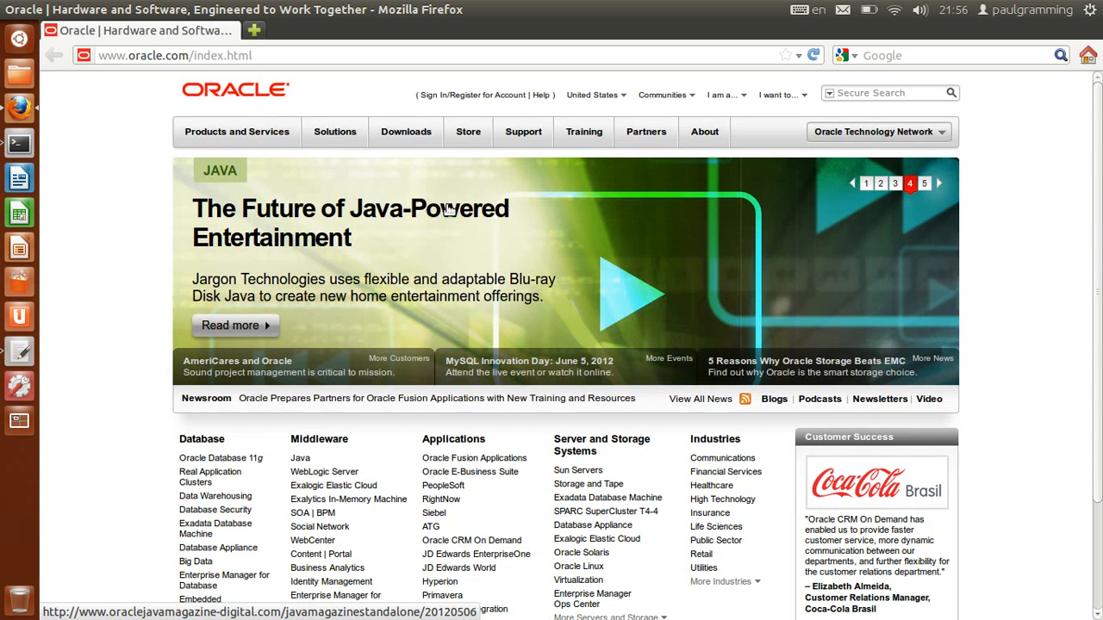
Step: Open the JDK download page for Java SE 7u4 through Oracle's Java for Developers downloads
mouse_move(400, 137)
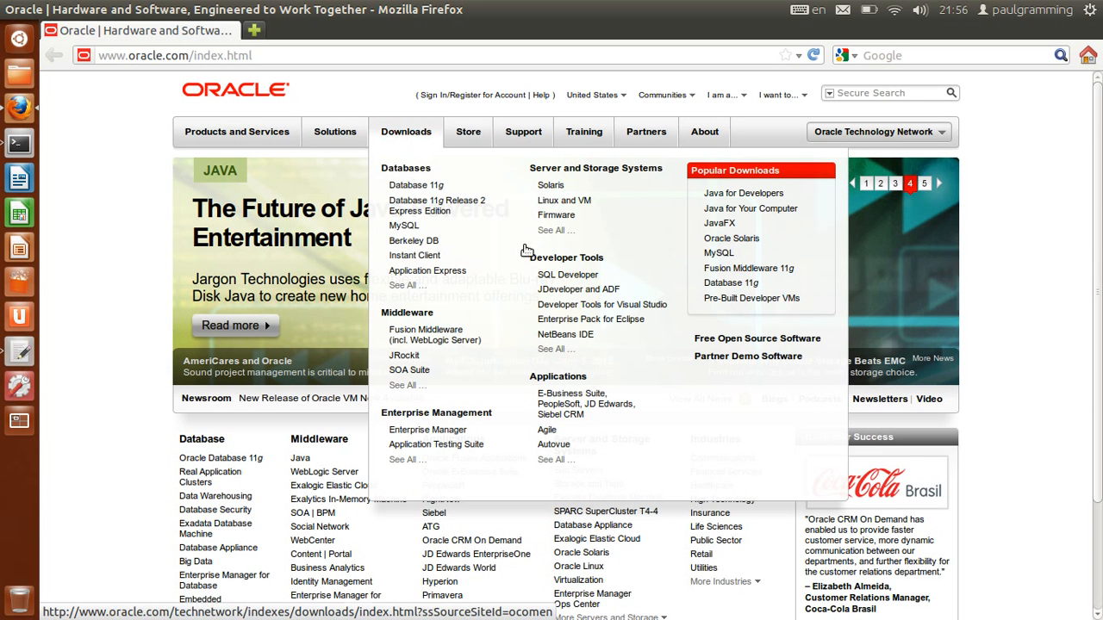
click(730, 195)
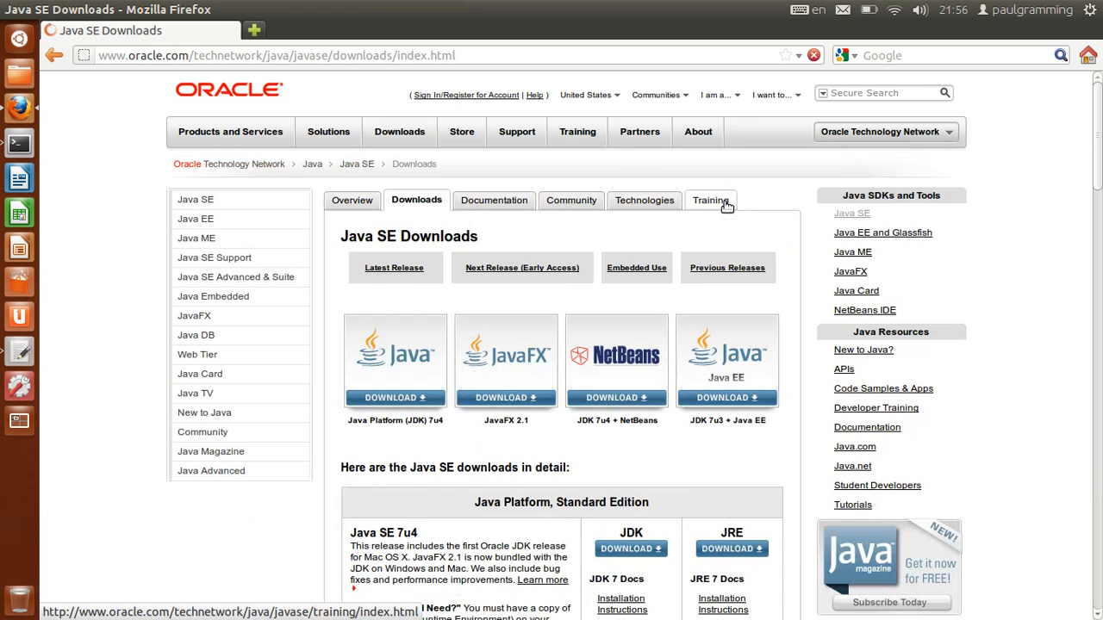
scroll(476, 343, down, 1)
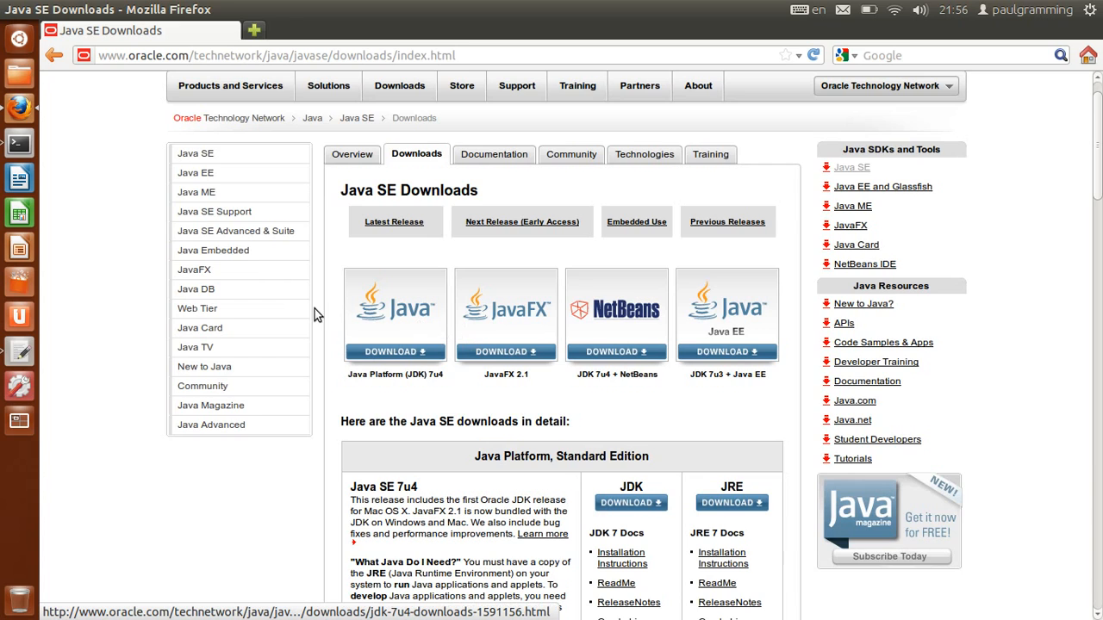
scroll(517, 345, down, 5)
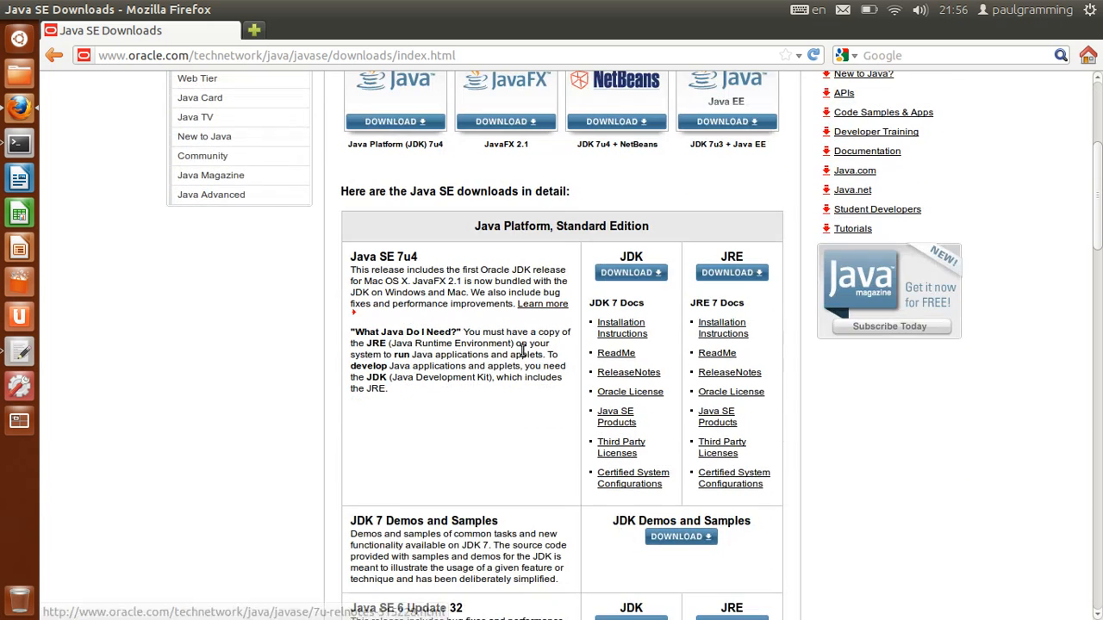
click(636, 274)
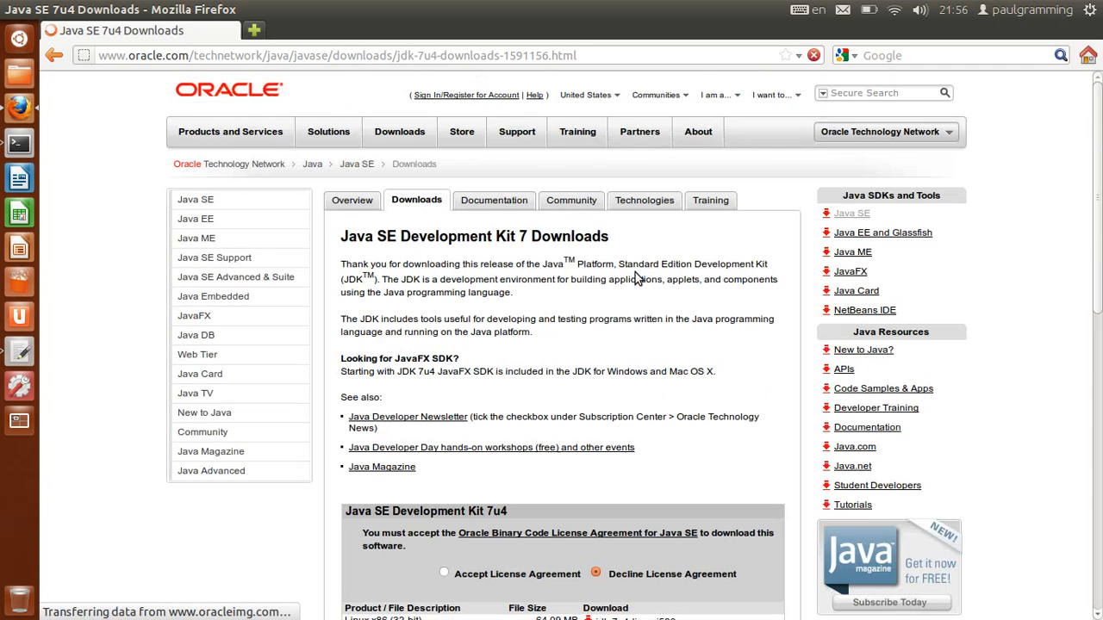
Step: Accept the Java SE Development Kit 7u4 license agreement and highlight the jdk-7u4-linux-x64.tar.gz entry for Linux x64
scroll(635, 275, down, 6)
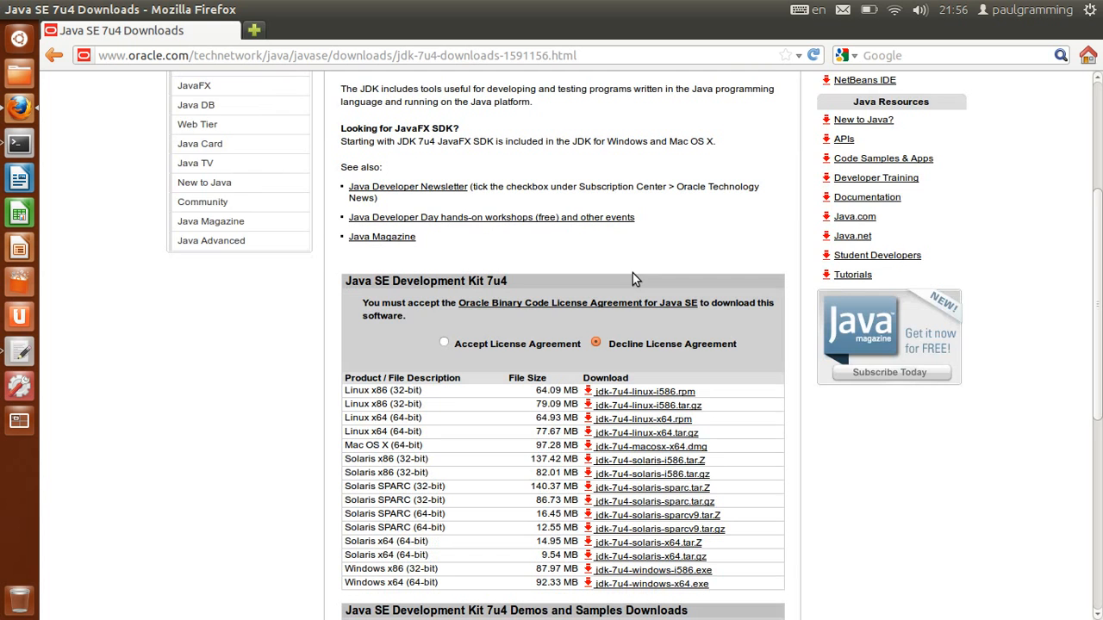
click(444, 299)
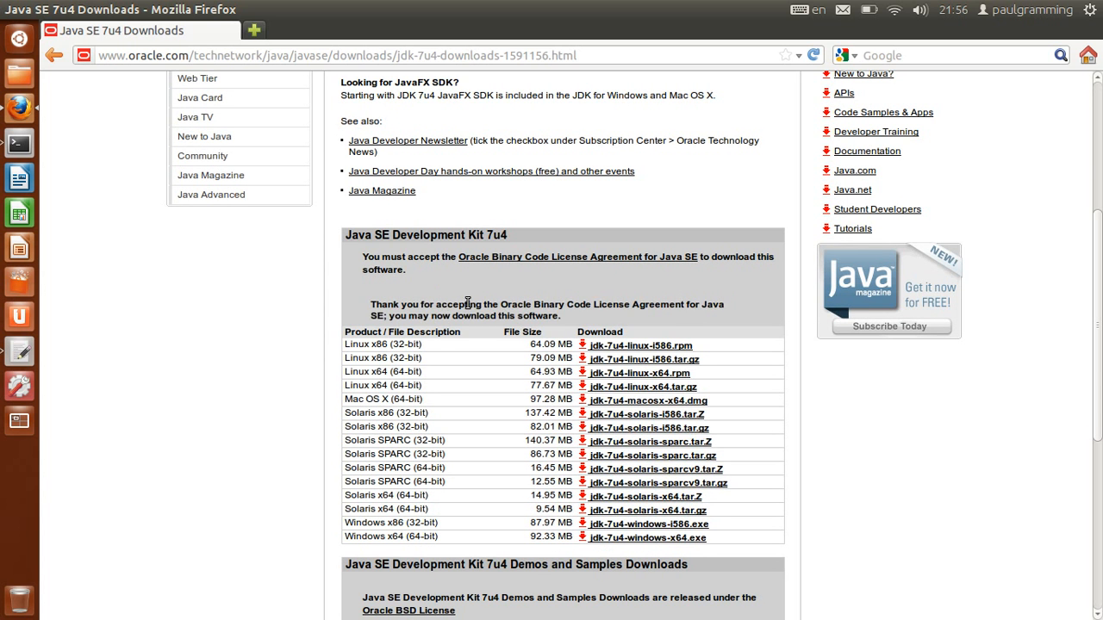
scroll(465, 315, down, 2)
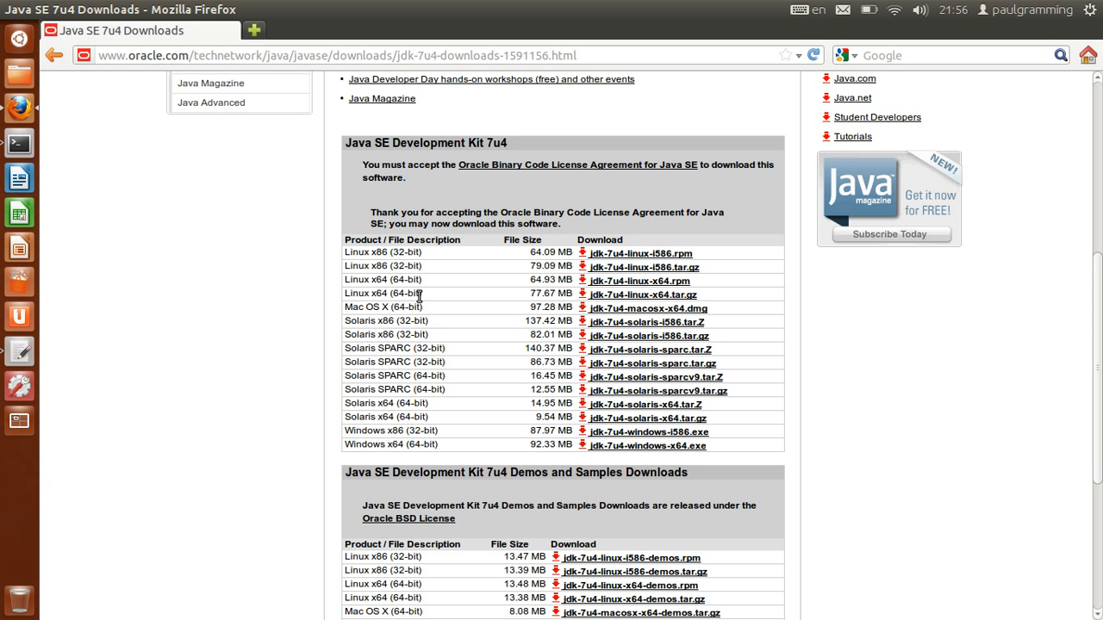
drag(344, 295, 698, 303)
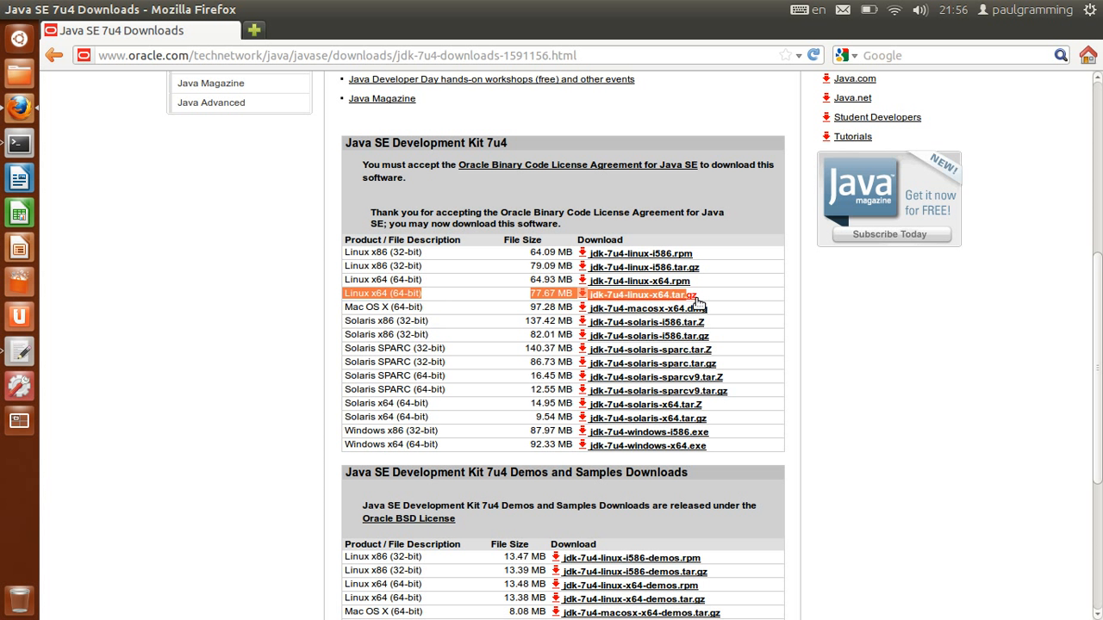
click(715, 302)
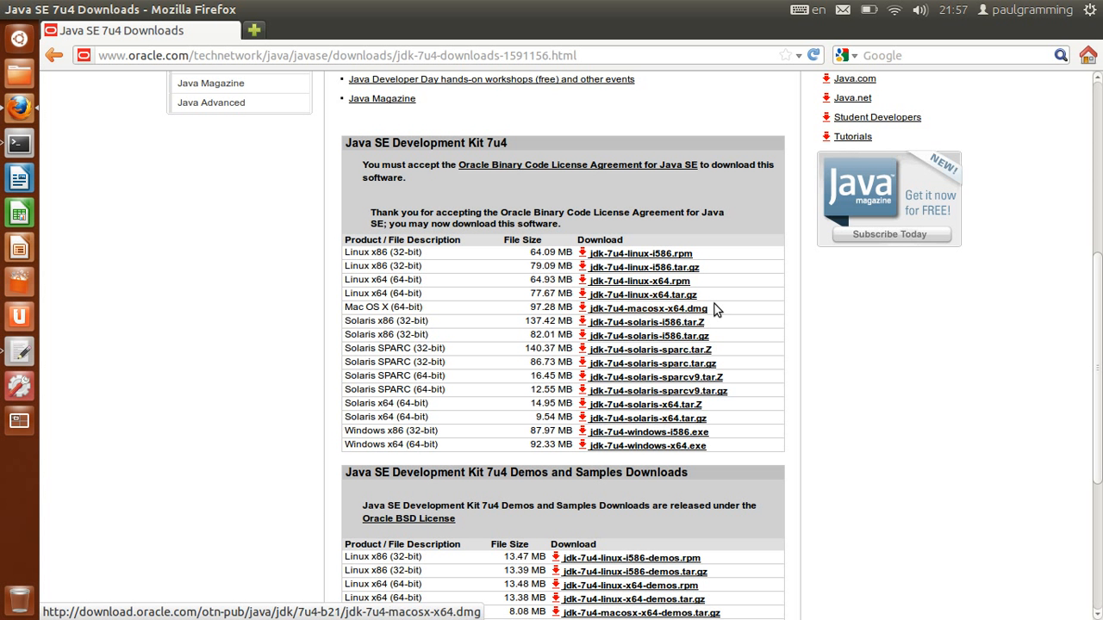
drag(713, 296, 341, 295)
Step: Go to the JavaFX overview page and open the JavaFX 2.1 Linux Developer Preview download page
scroll(311, 243, up, 7)
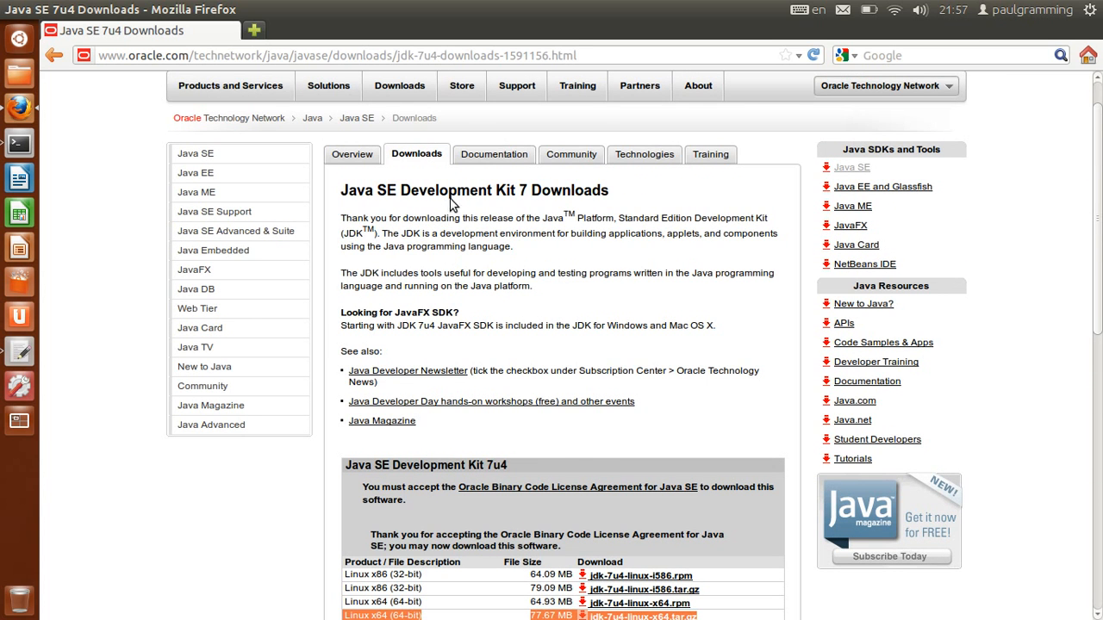
click(196, 272)
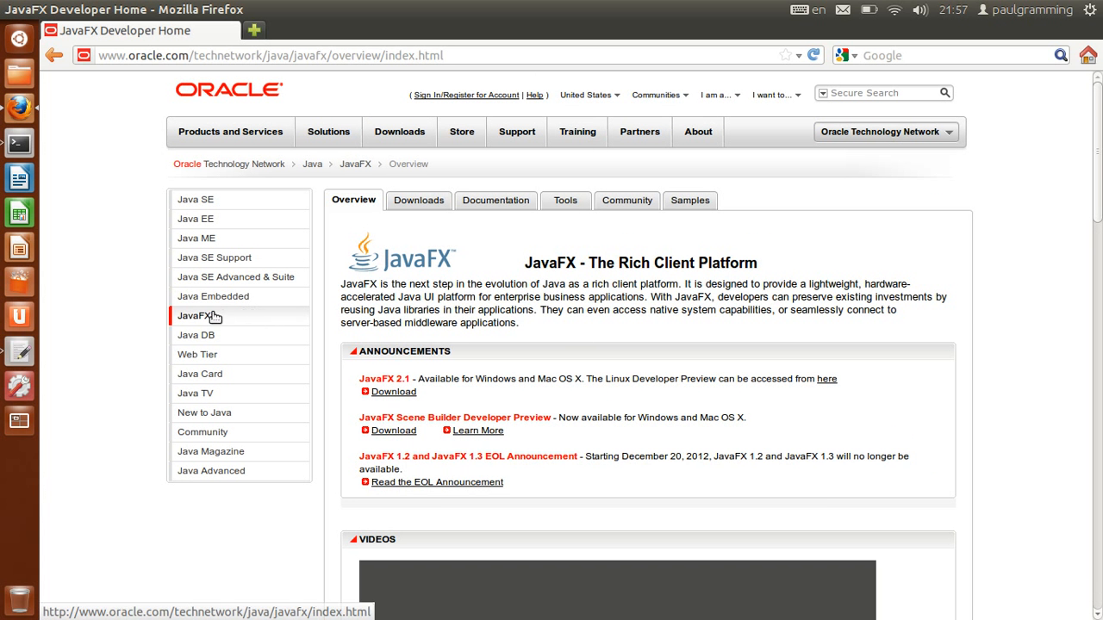
scroll(564, 350, down, 1)
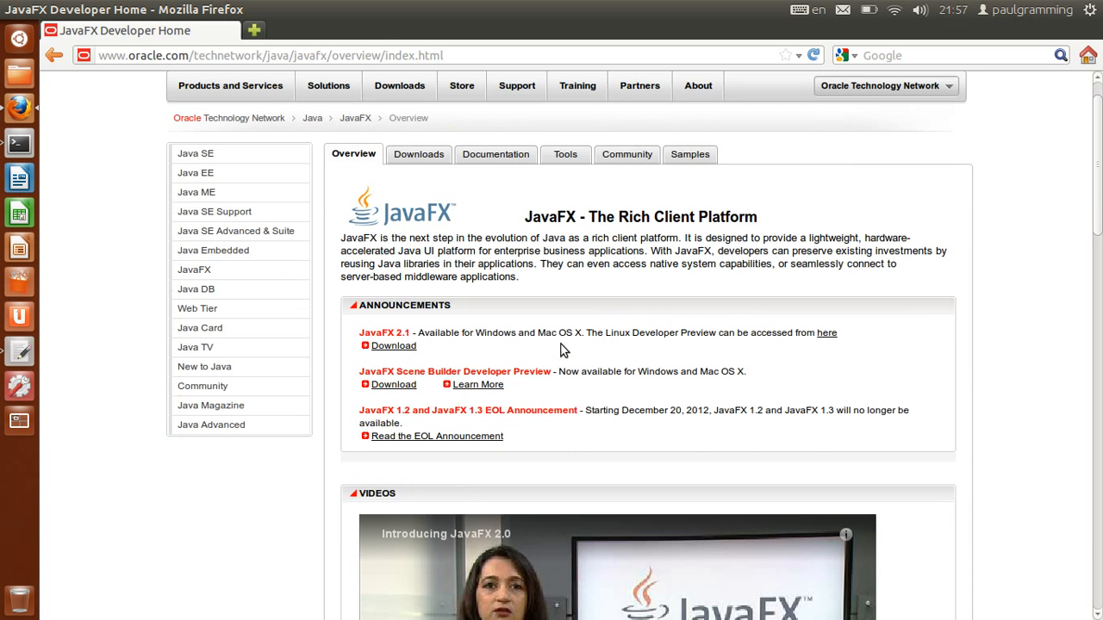
scroll(557, 222, down, 1)
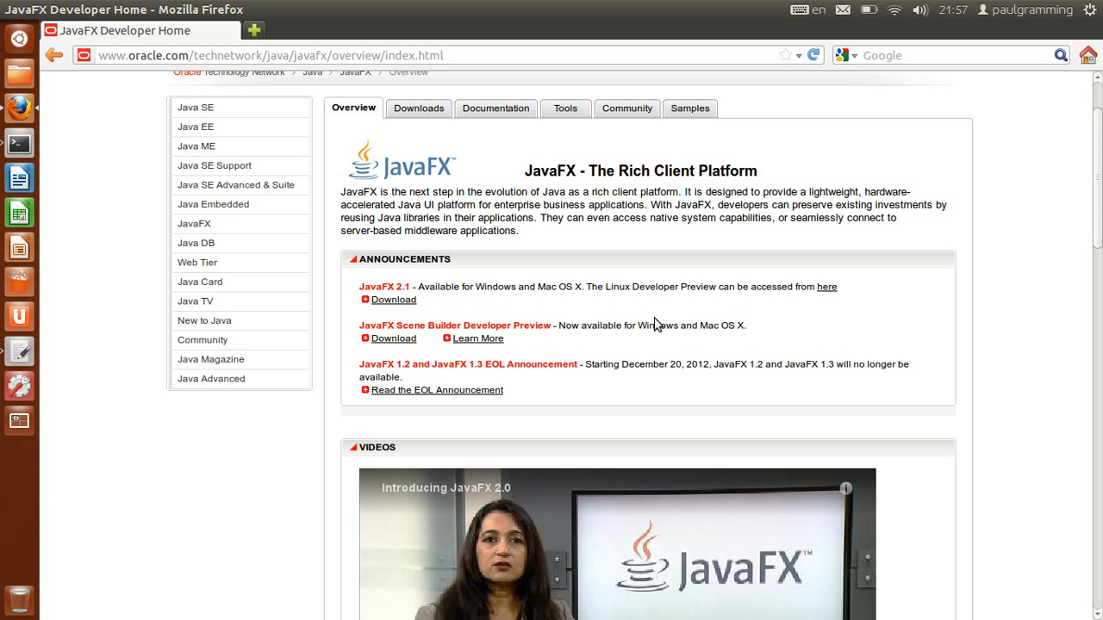
drag(632, 287, 716, 288)
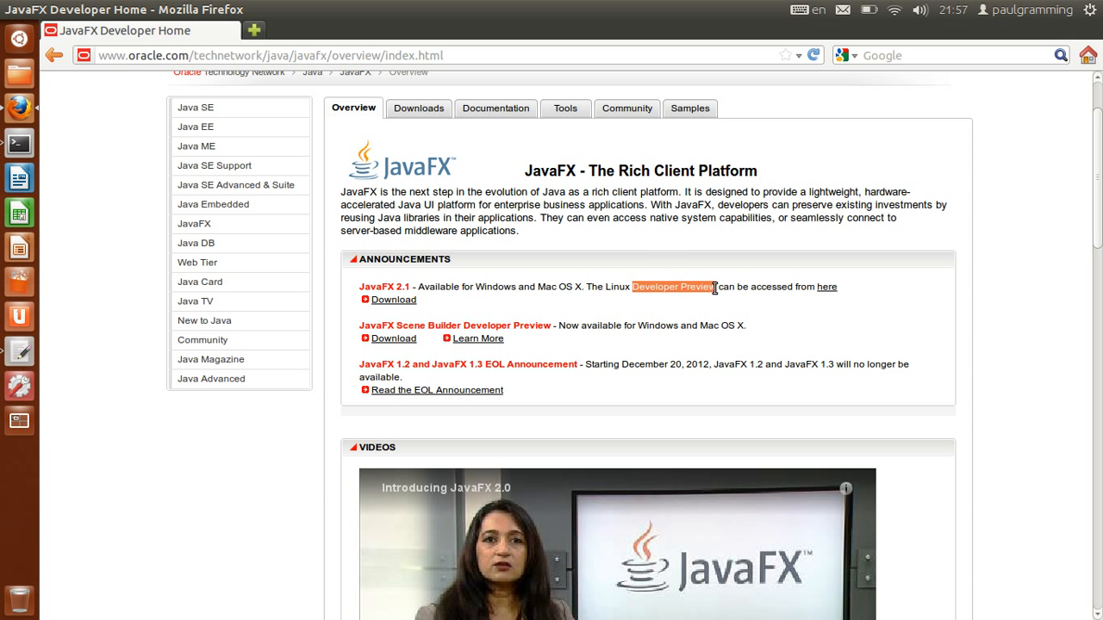
click(827, 289)
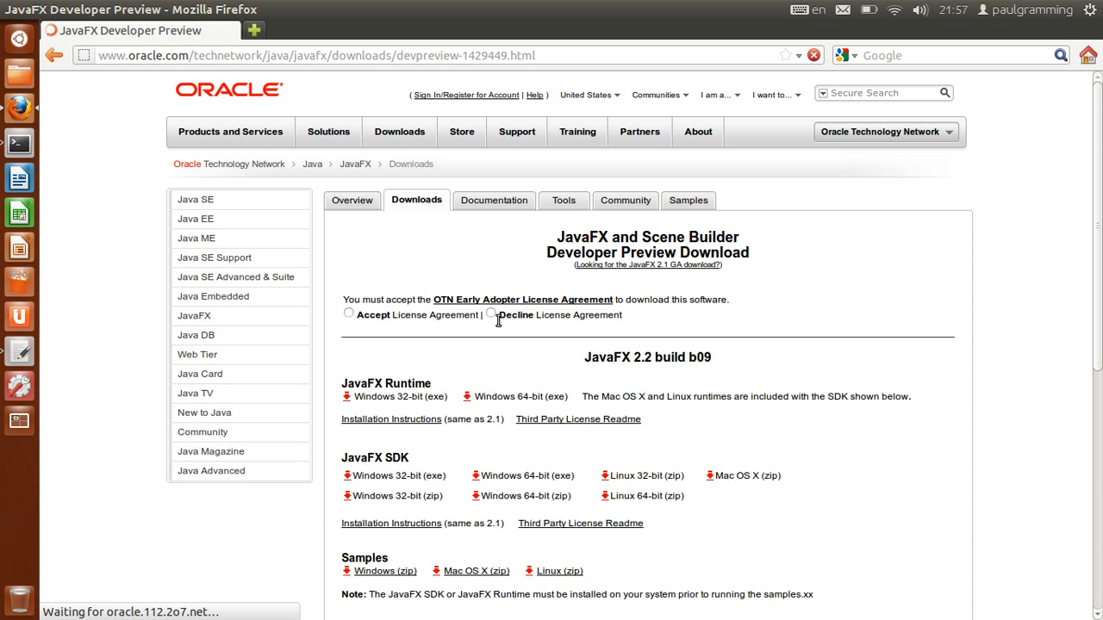
Step: Accept the OTN Early Adopter License Agreement and request the JavaFX SDK Linux 64-bit zip
click(350, 315)
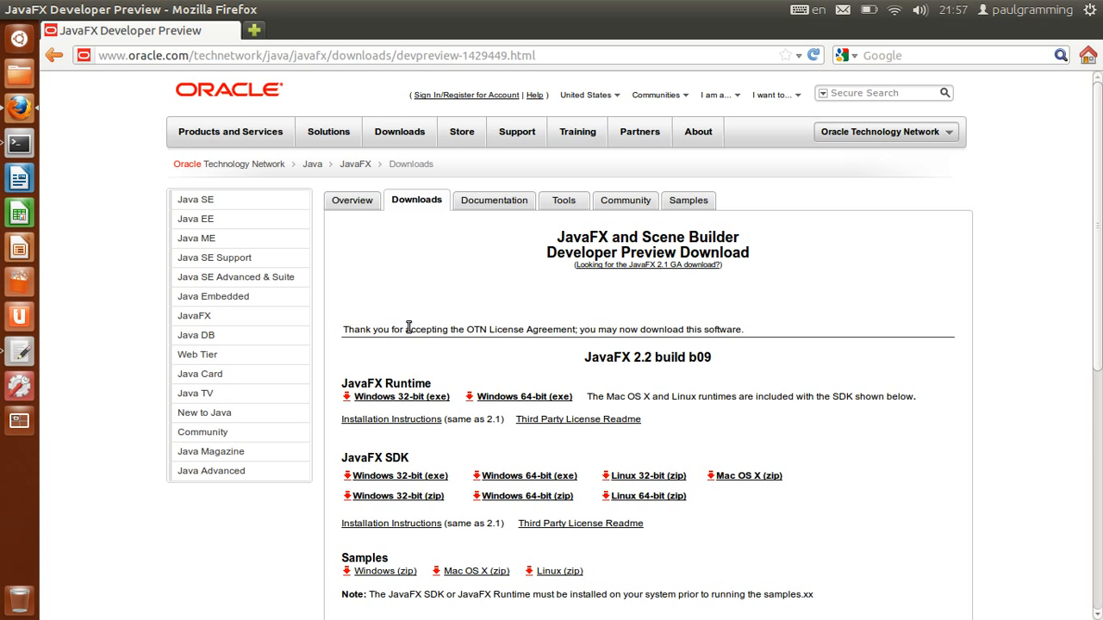
scroll(502, 319, down, 3)
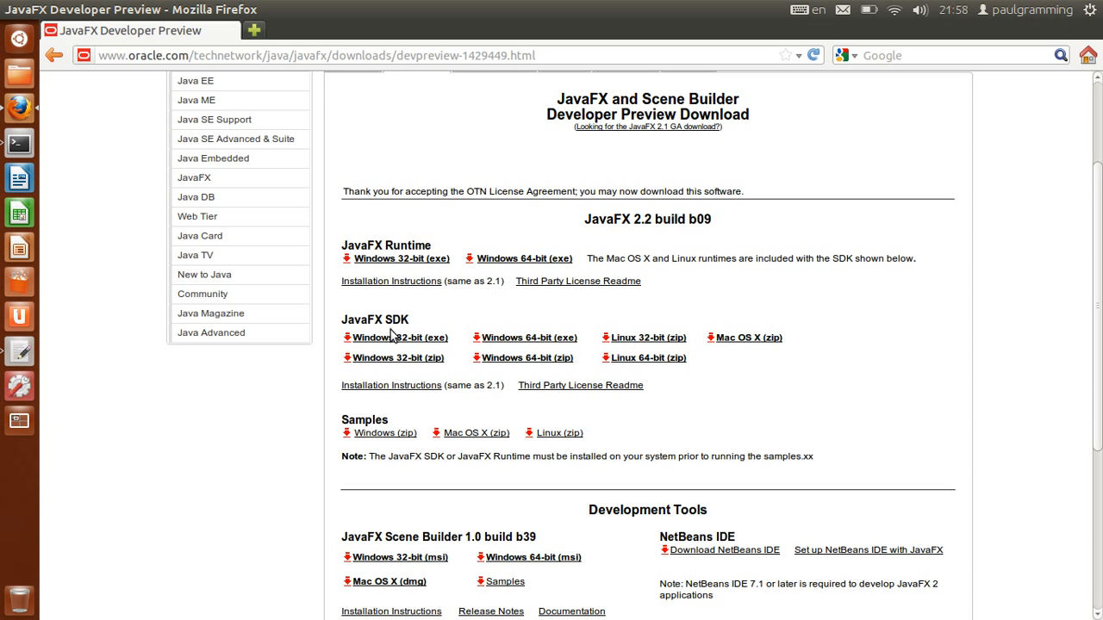
click(664, 363)
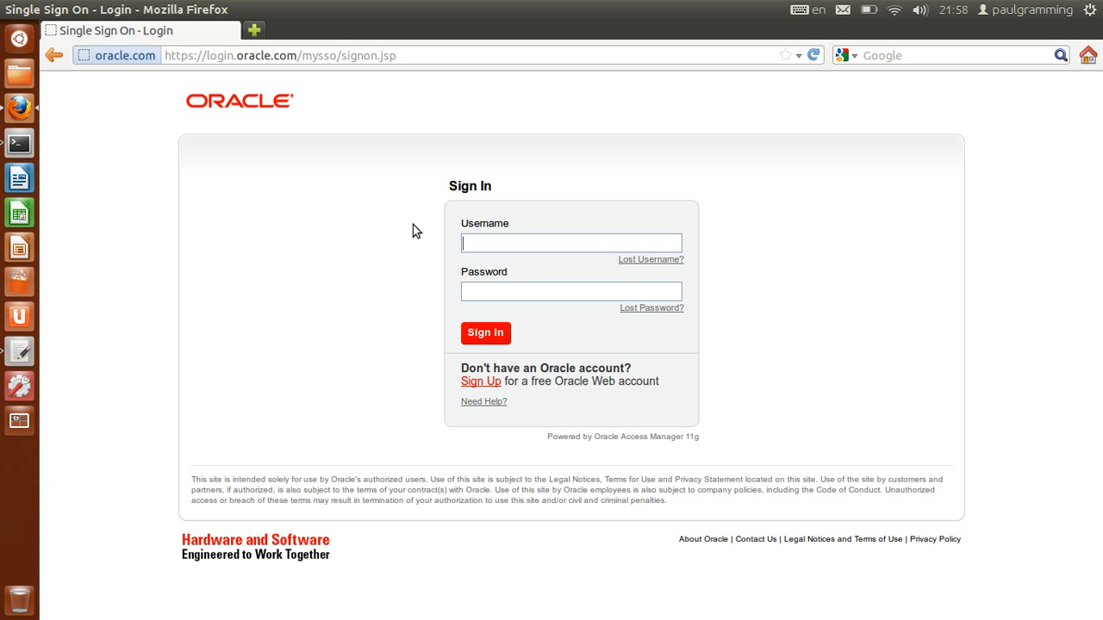
Step: Switch to the Terminal, then open the Home folder in the file manager and place its window over the terminal
mouse_move(63, 15)
click(19, 143)
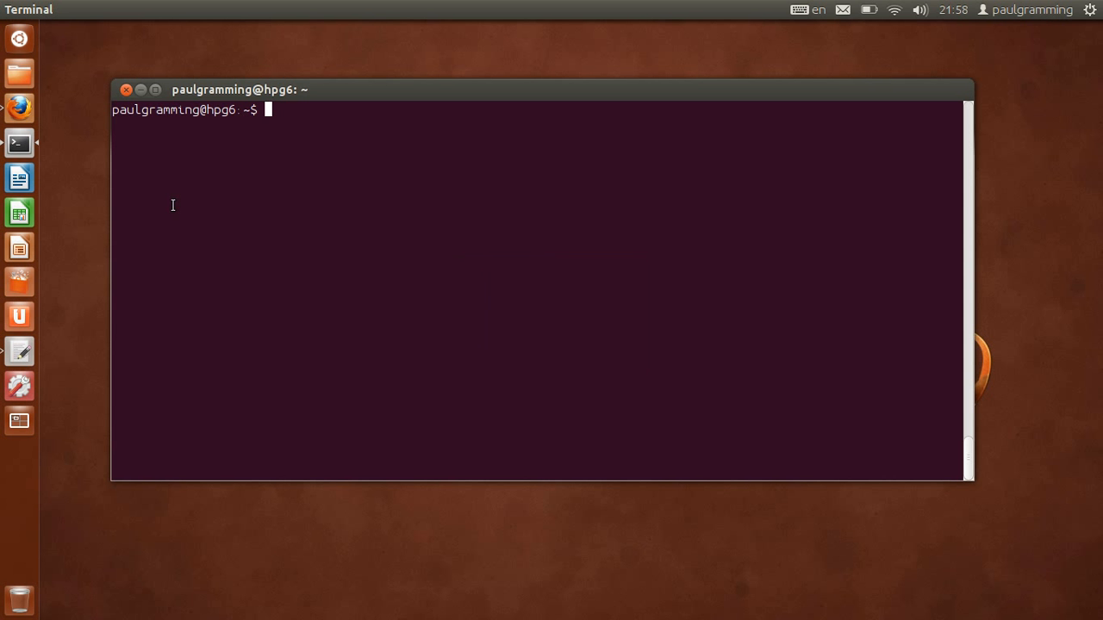
click(19, 79)
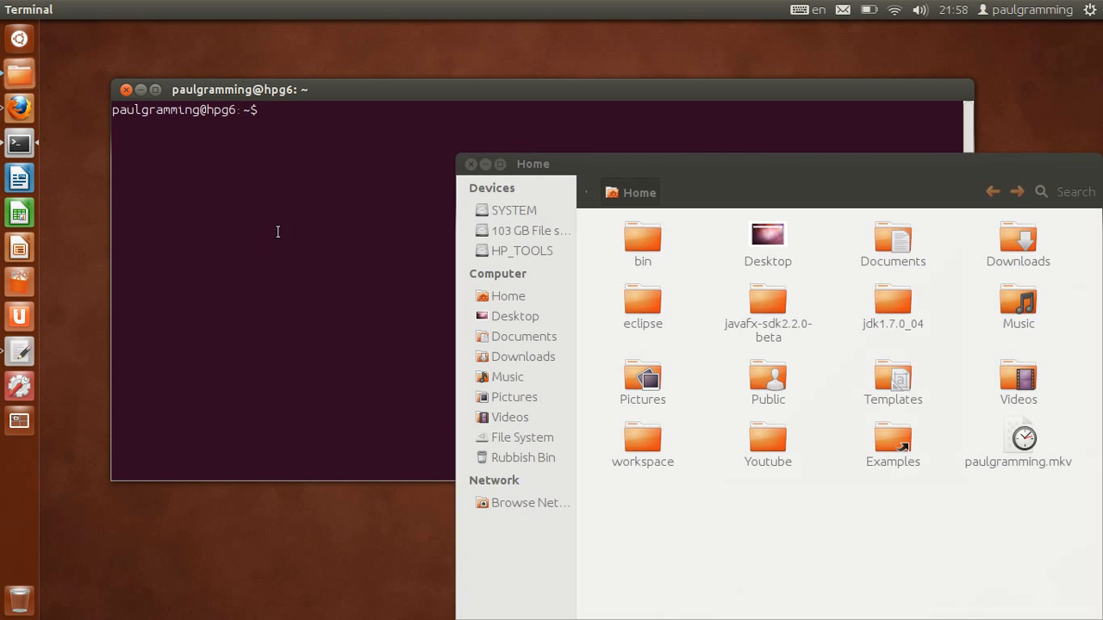
drag(566, 166, 285, 83)
Step: Permanently delete the eclipse, javafx-sdk2.2.0-beta and jdk1.7.0_04 folders from the Home folder
click(381, 245)
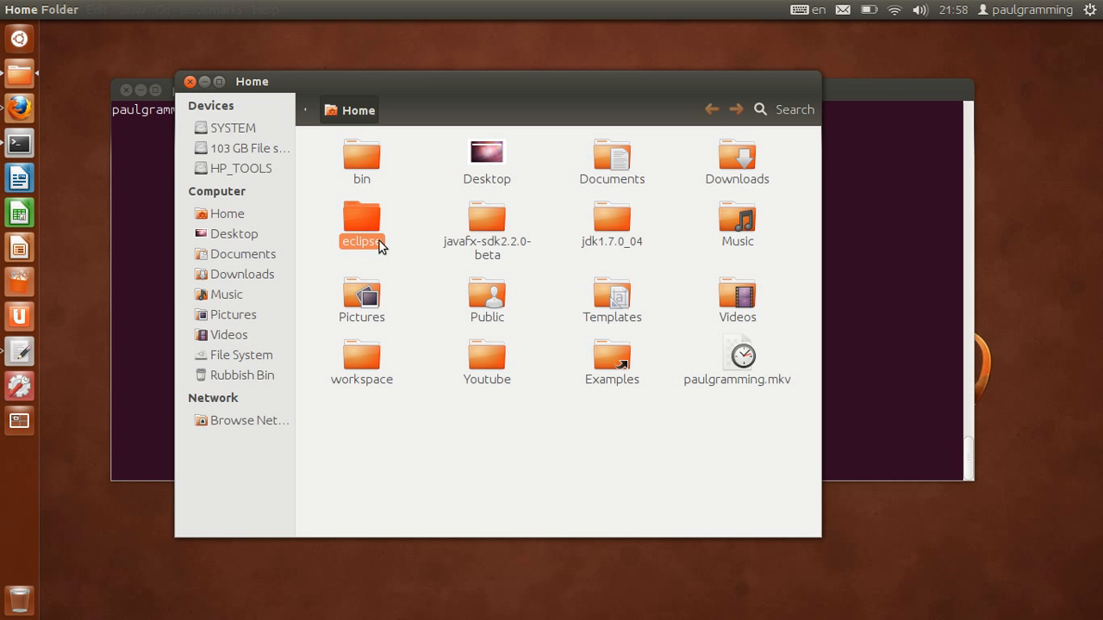
ctrl+click(492, 241)
ctrl+click(623, 241)
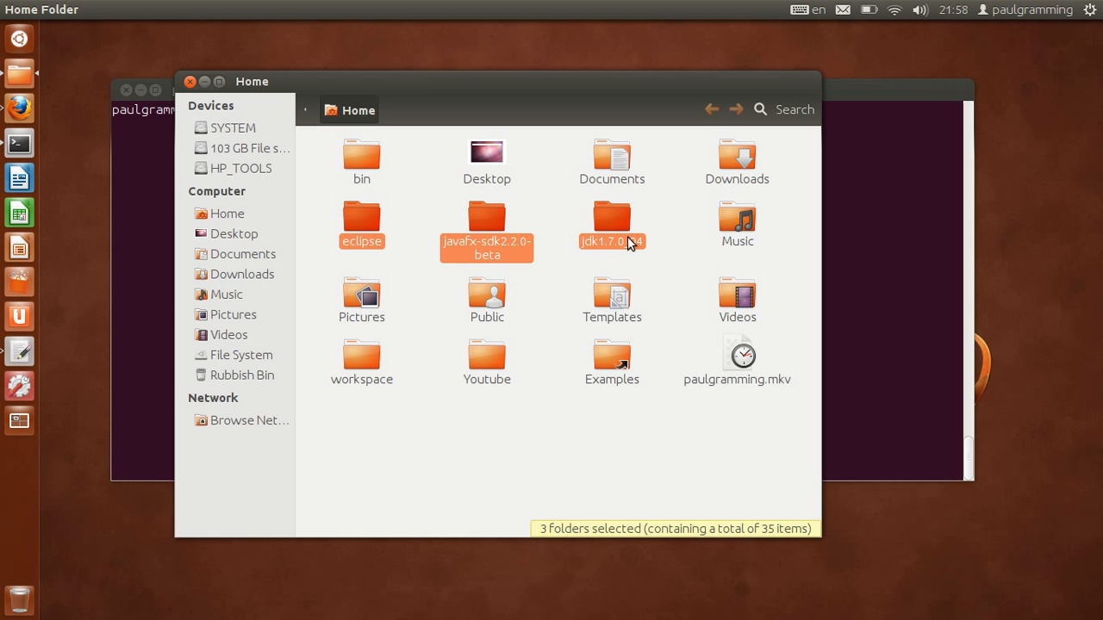
key(shift+Delete)
key(Return)
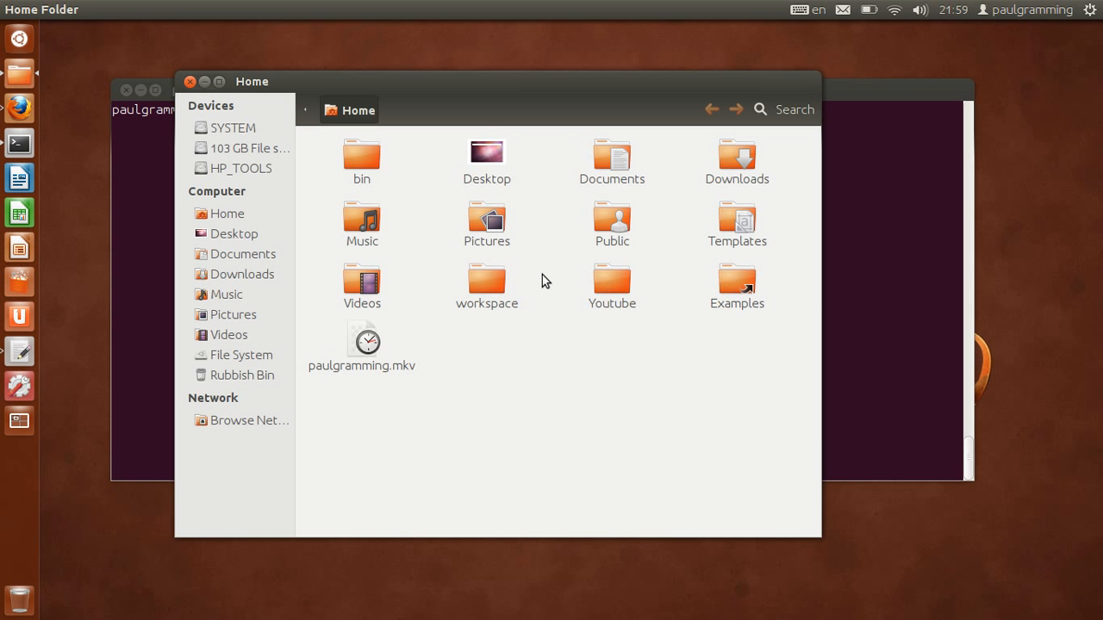
Step: Open the Downloads folder and check the downloaded Eclipse, JavaFX SDK and JDK archives one by one
double_click(739, 164)
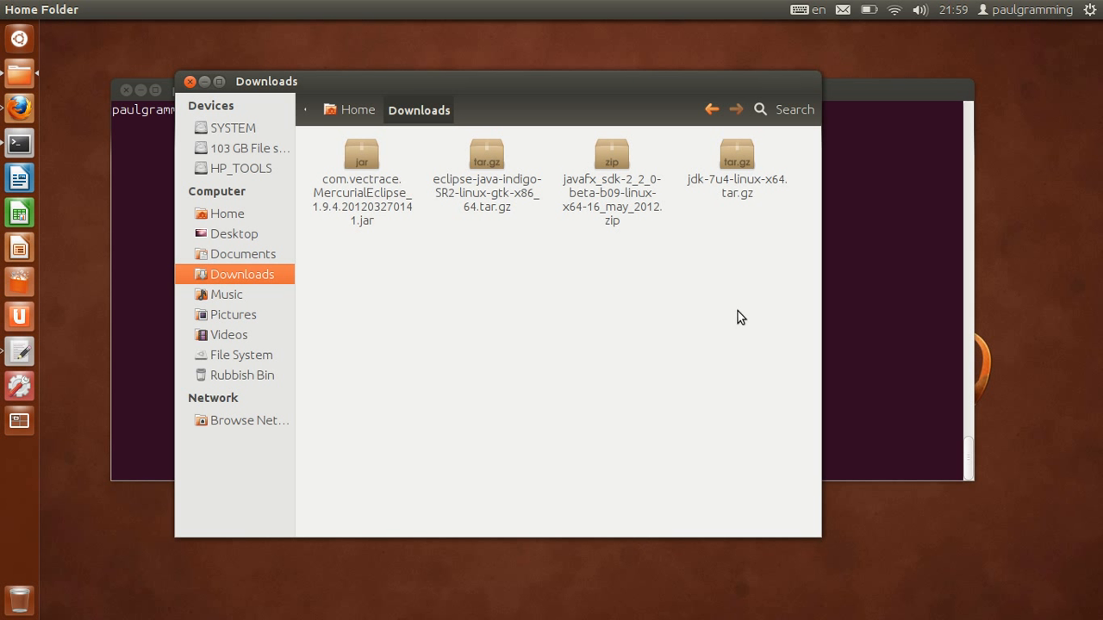
click(501, 199)
click(640, 205)
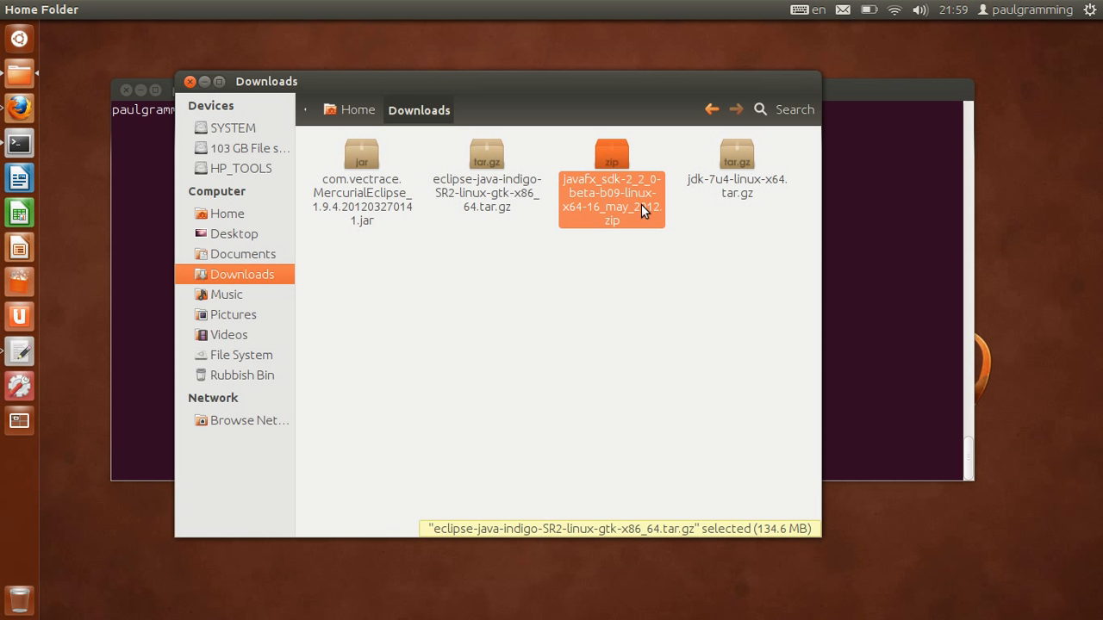
click(738, 183)
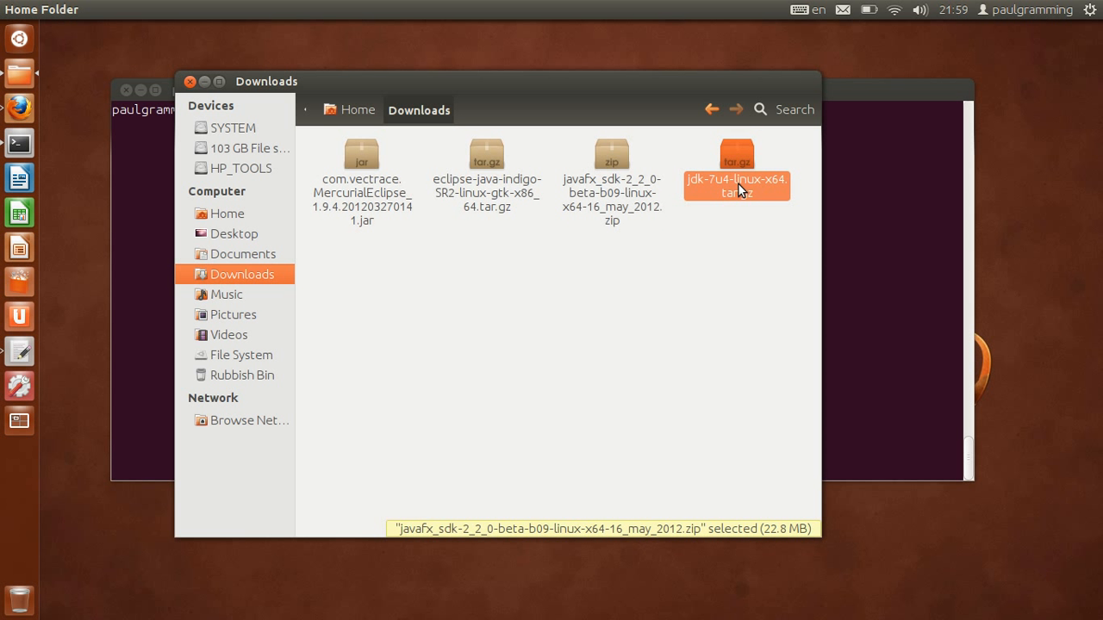
Step: Display the contents of the Downloads folder in list view
right_click(497, 282)
mouse_move(533, 339)
click(360, 319)
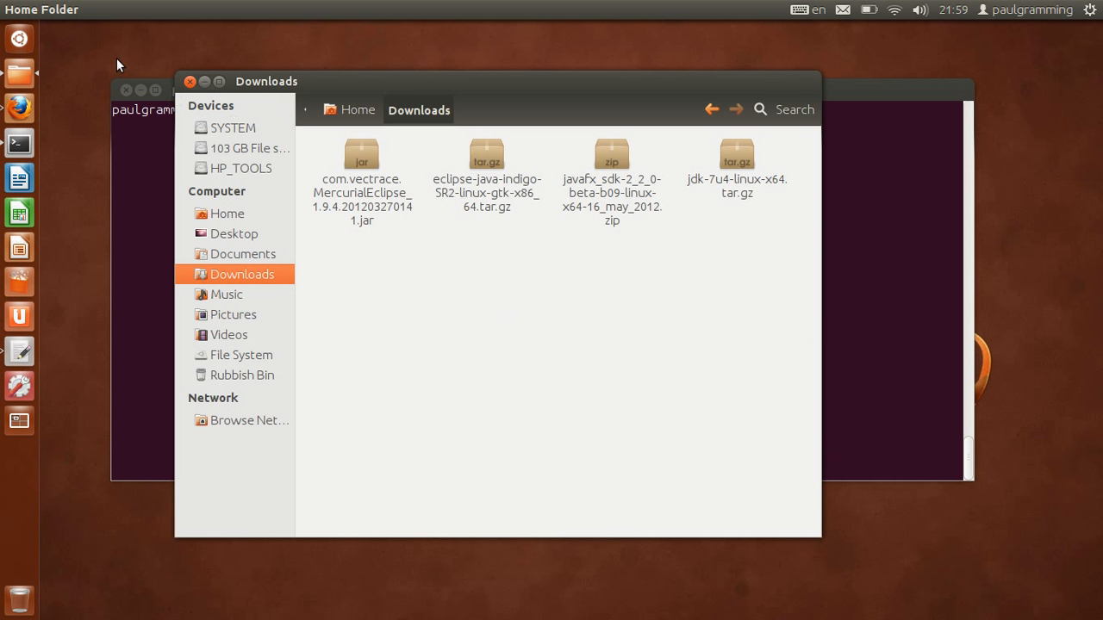
click(131, 10)
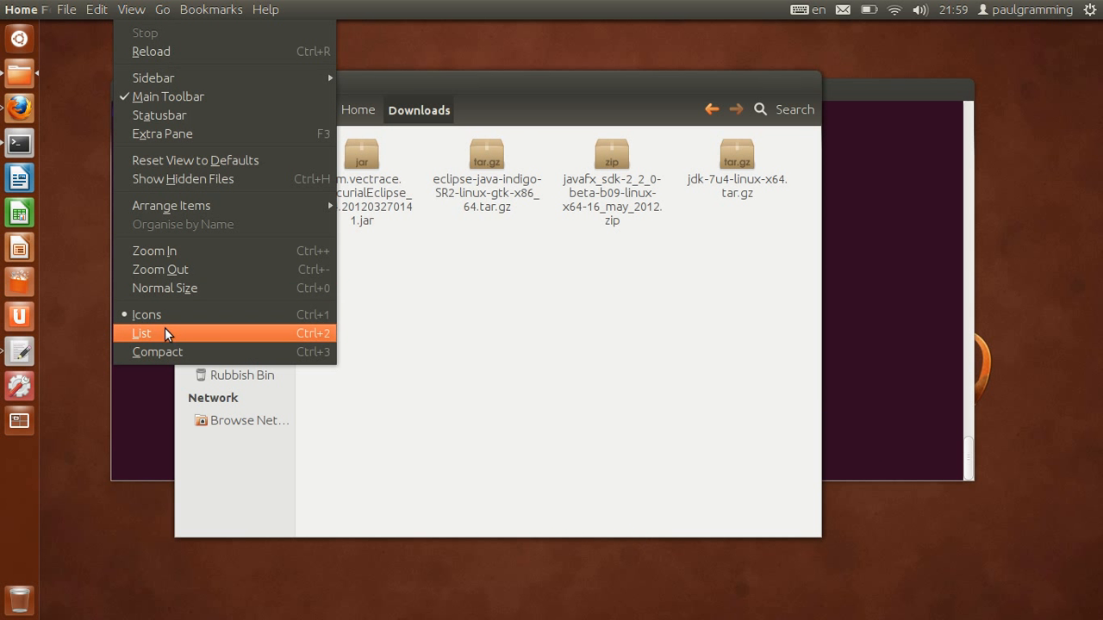
click(165, 331)
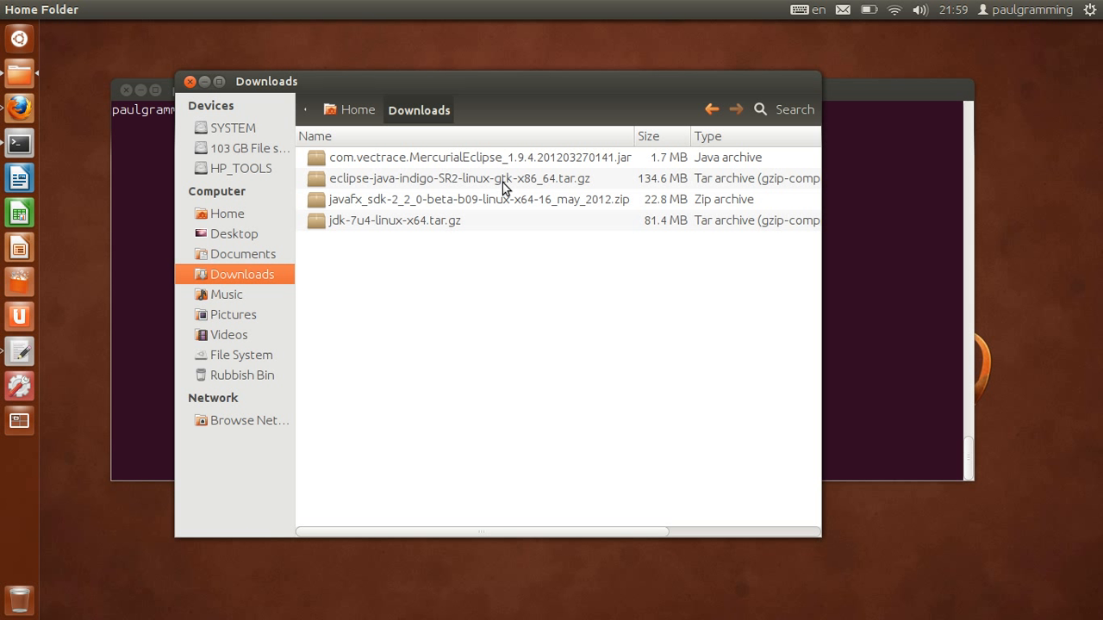
Step: Look at the actions offered for the selected JDK and JavaFX SDK archives, including Extract Here, and select the eclipse-java-indigo archive
click(379, 225)
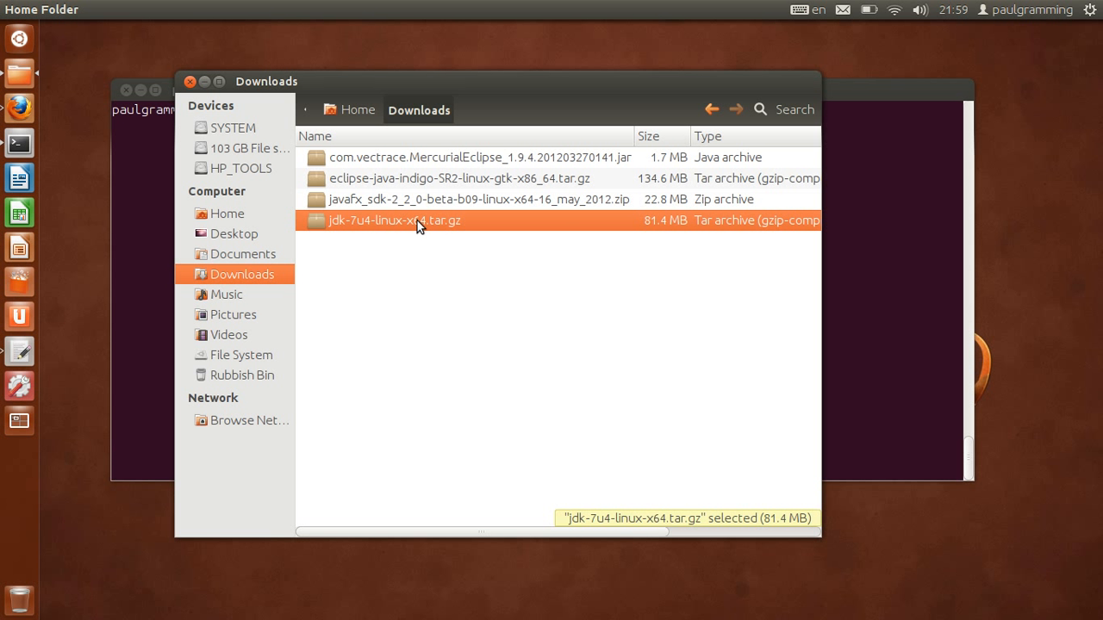
ctrl+click(417, 199)
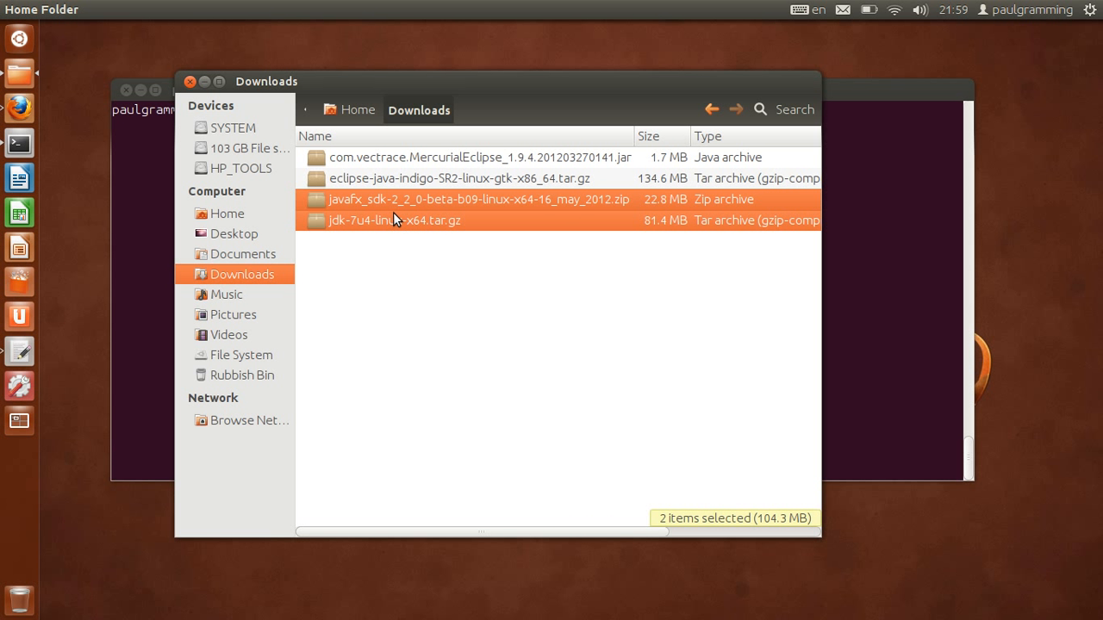
right_click(392, 219)
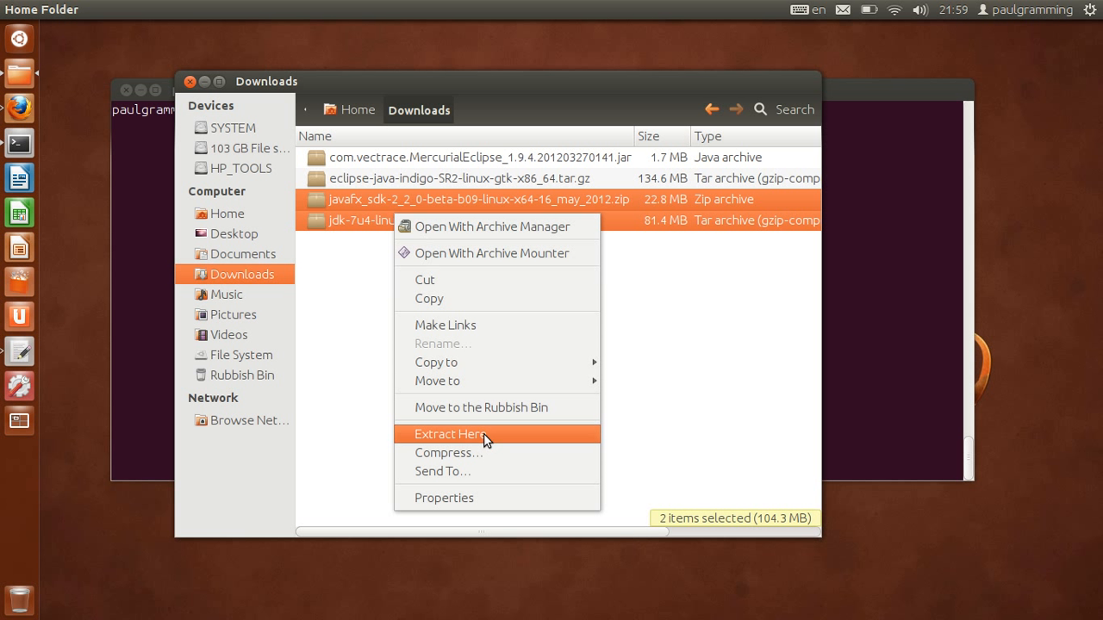
click(392, 253)
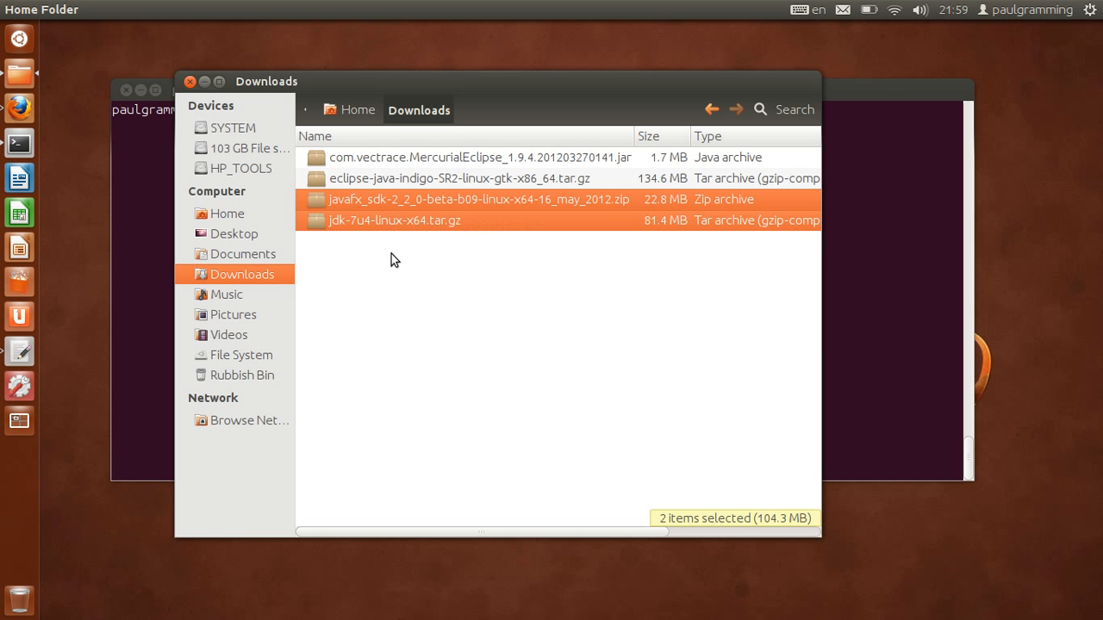
click(341, 179)
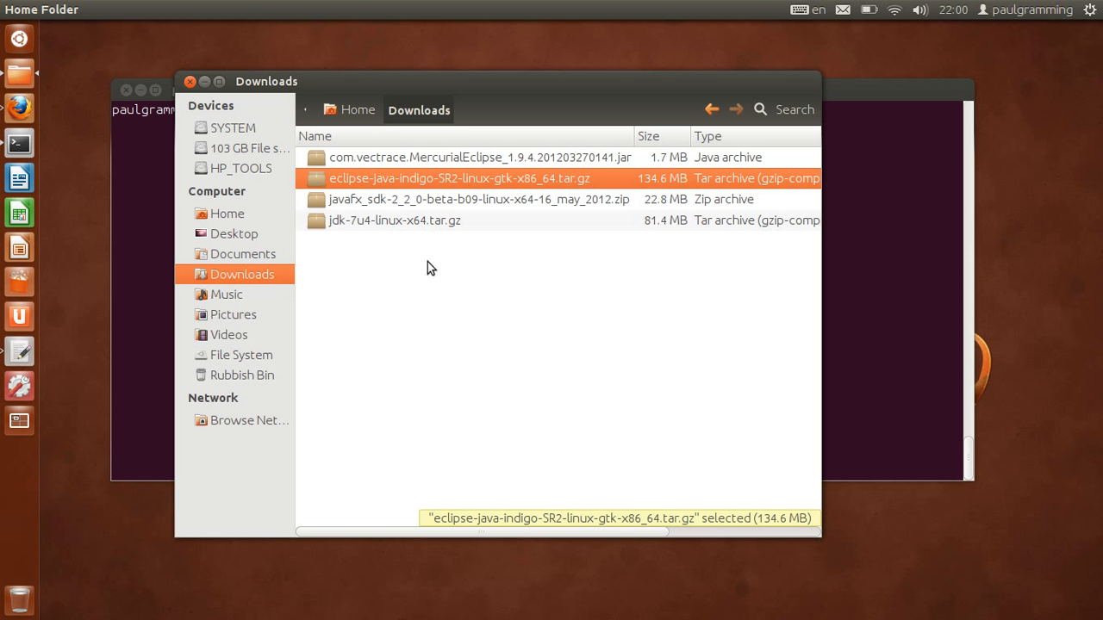
click(19, 107)
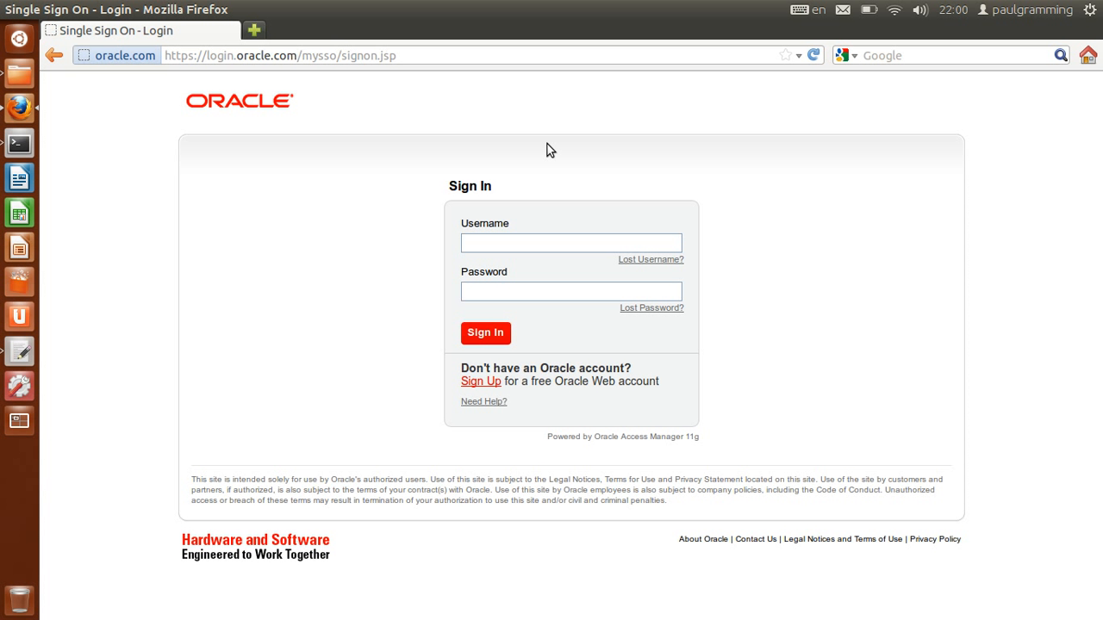
key(ctrl+l)
text(www.eclipse)
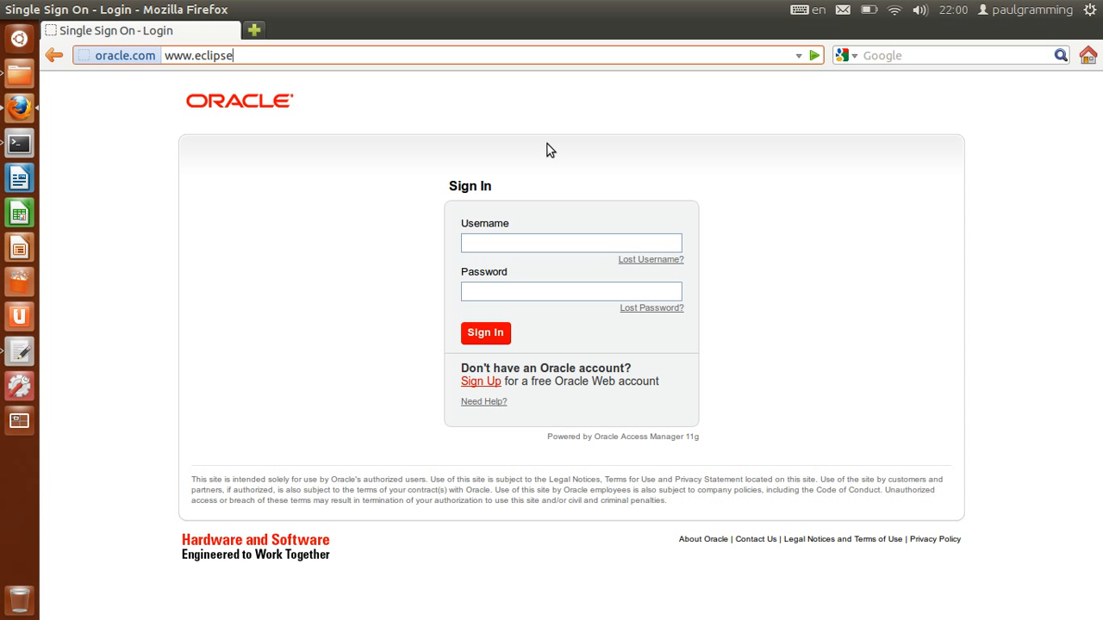
text(.org)
key(Return)
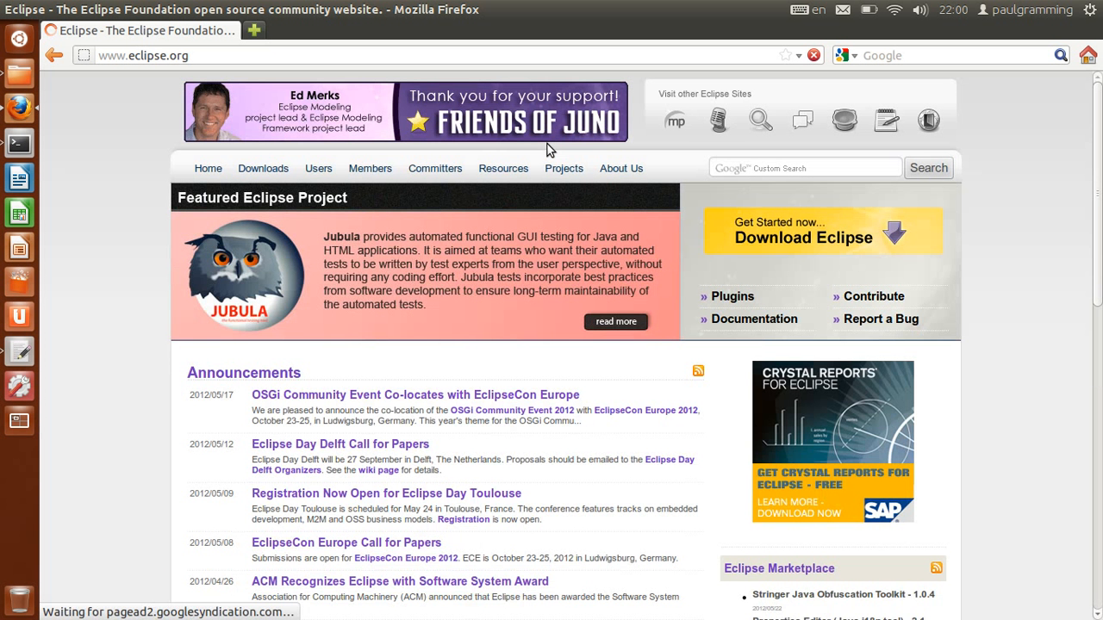
Step: Open the mirror selection page for the Linux 64 Bit package of Eclipse IDE for Java Developers from the Eclipse downloads
click(805, 240)
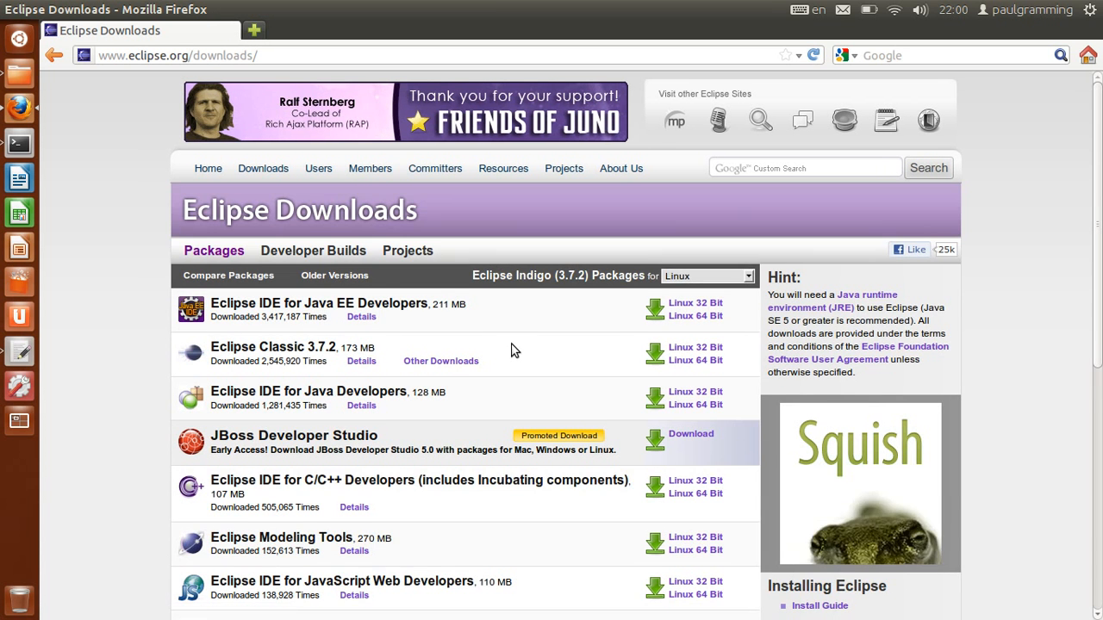
scroll(508, 347, down, 2)
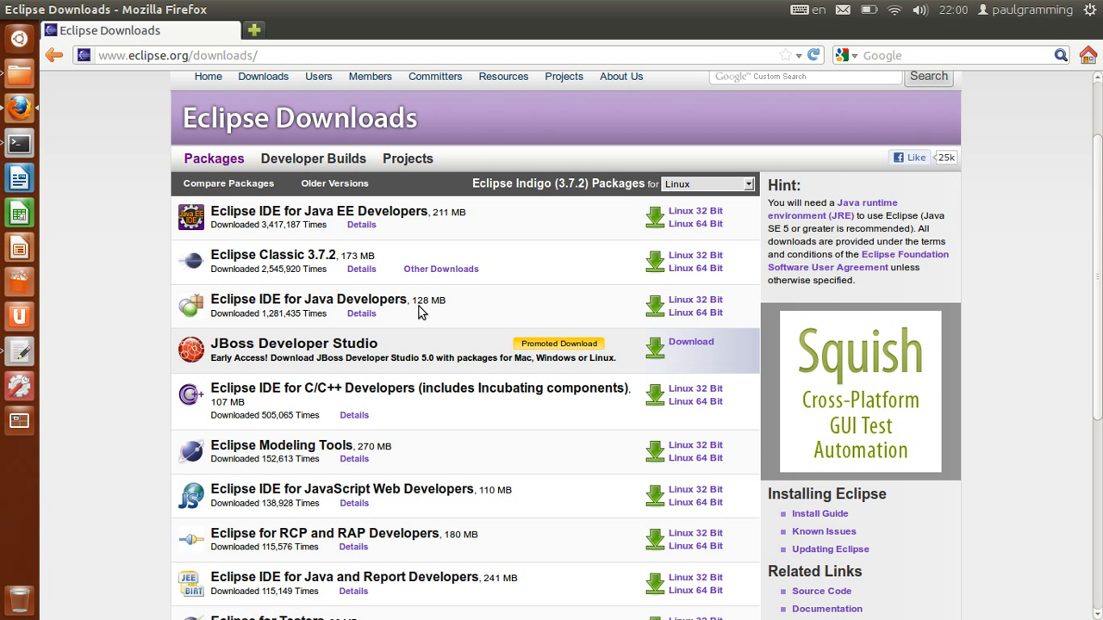
click(700, 319)
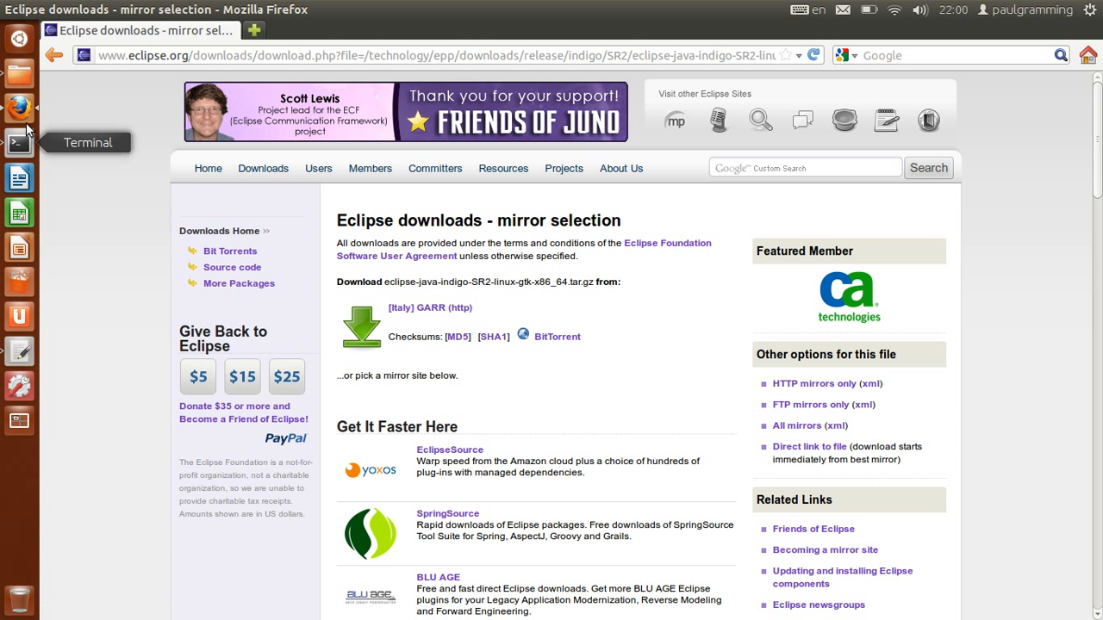
Step: Return to the Downloads folder and extract the Eclipse, JavaFX SDK and JDK archives together in place
click(19, 74)
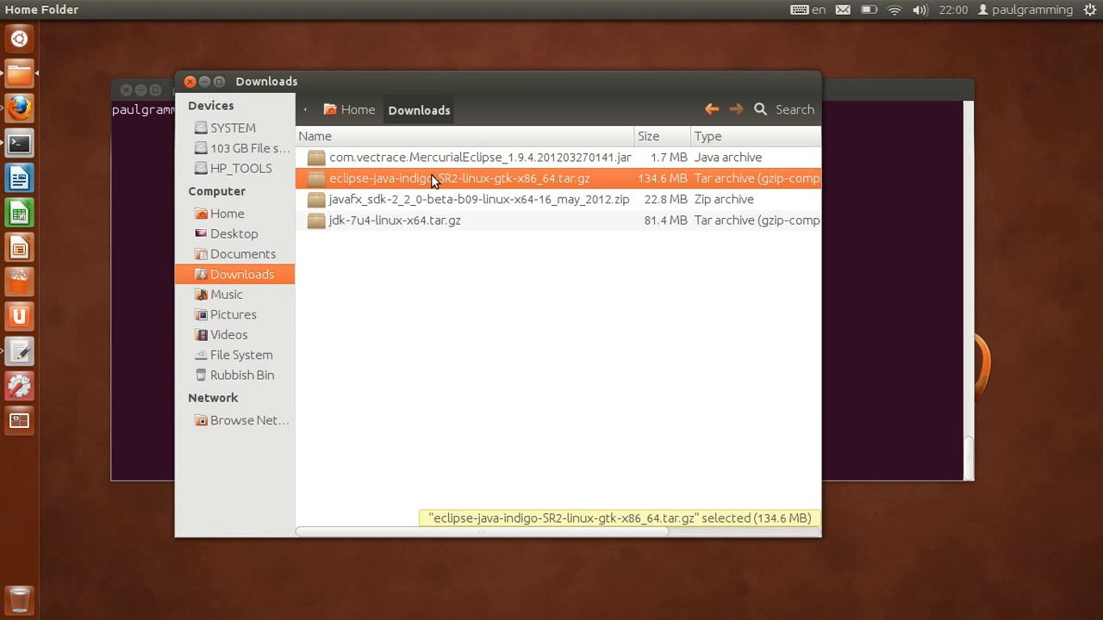
key(Down)
key(Down)
shift+click(427, 204)
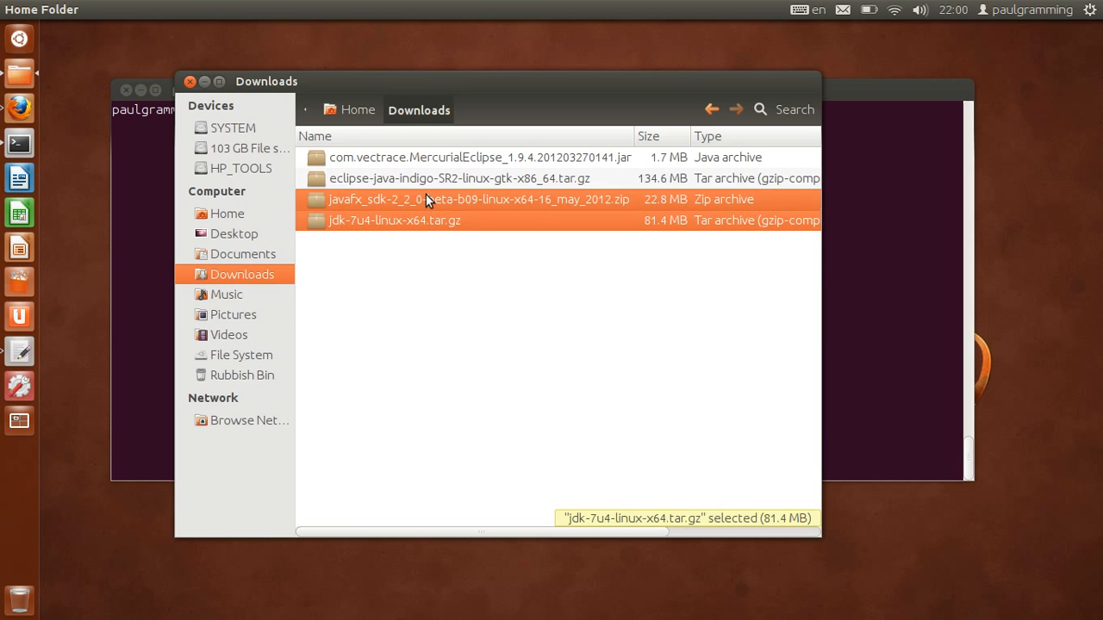
shift+click(430, 188)
right_click(416, 201)
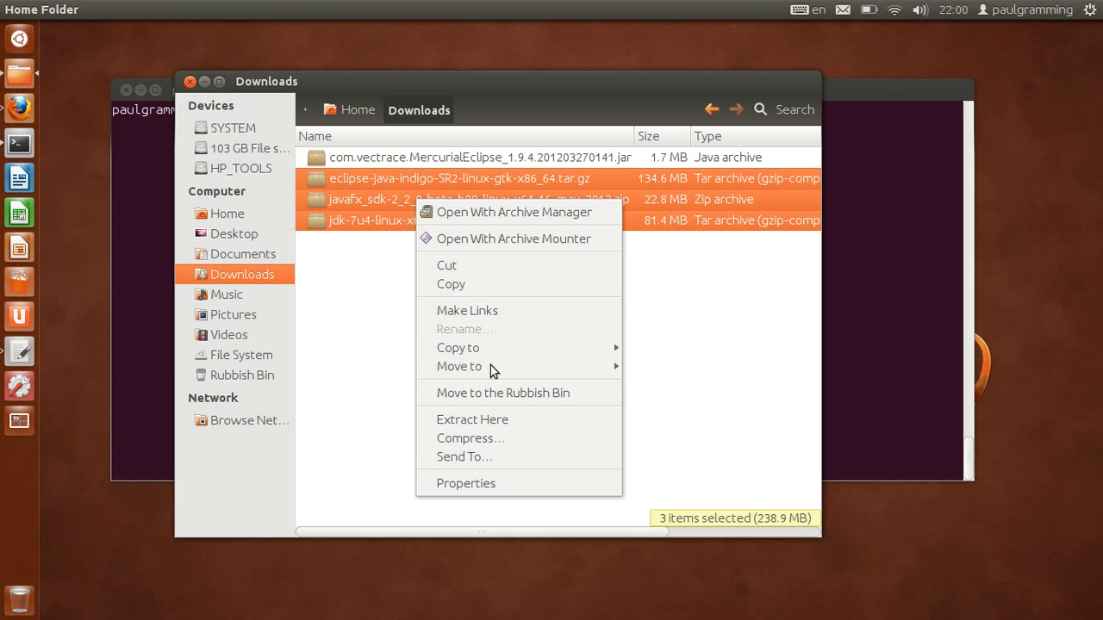
click(493, 421)
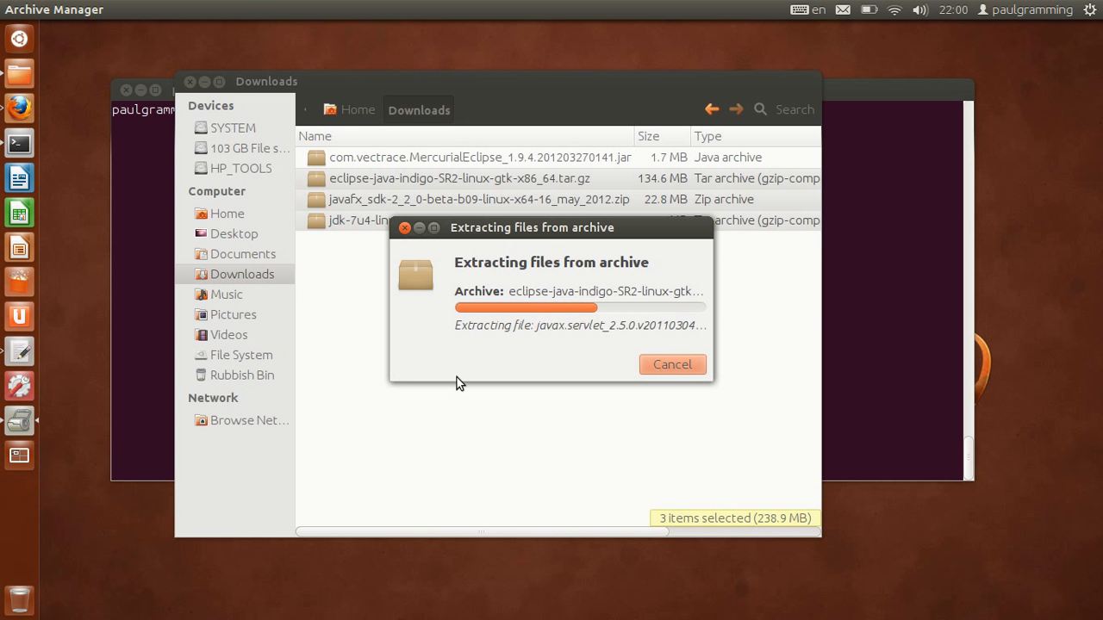
click(366, 360)
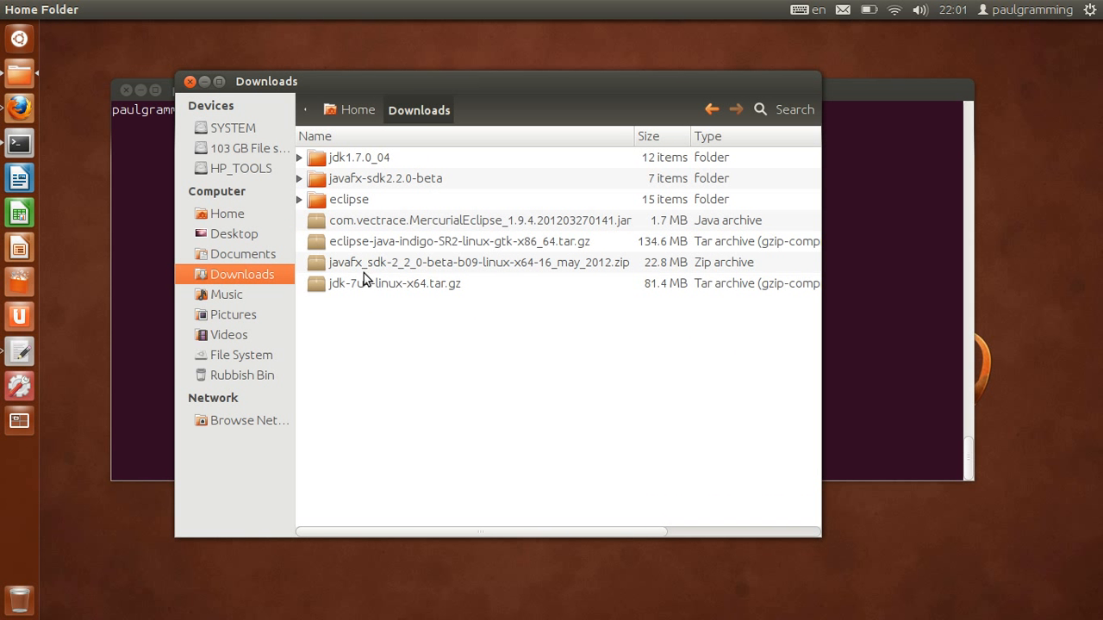
click(342, 200)
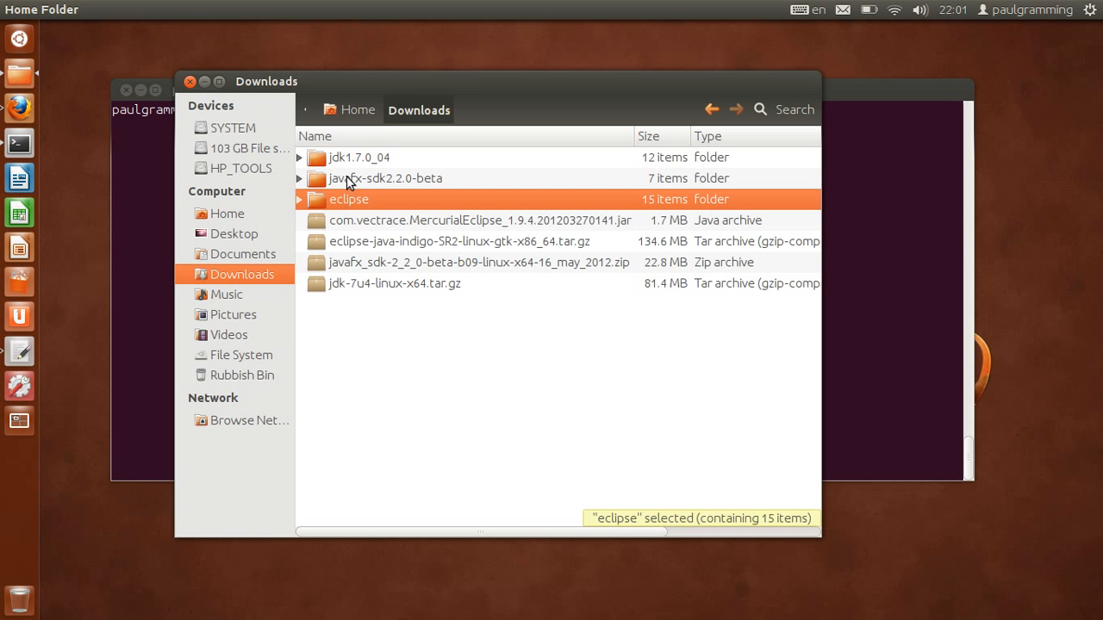
ctrl+click(341, 171)
ctrl+click(343, 167)
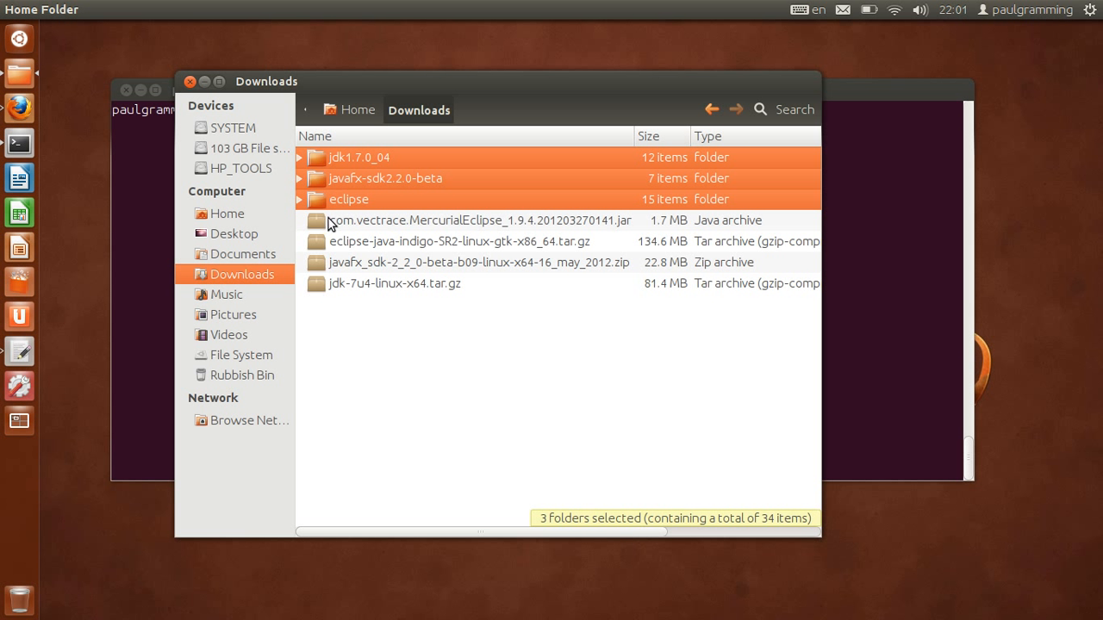
Step: Create a new folder named Programs in the Home folder
click(227, 215)
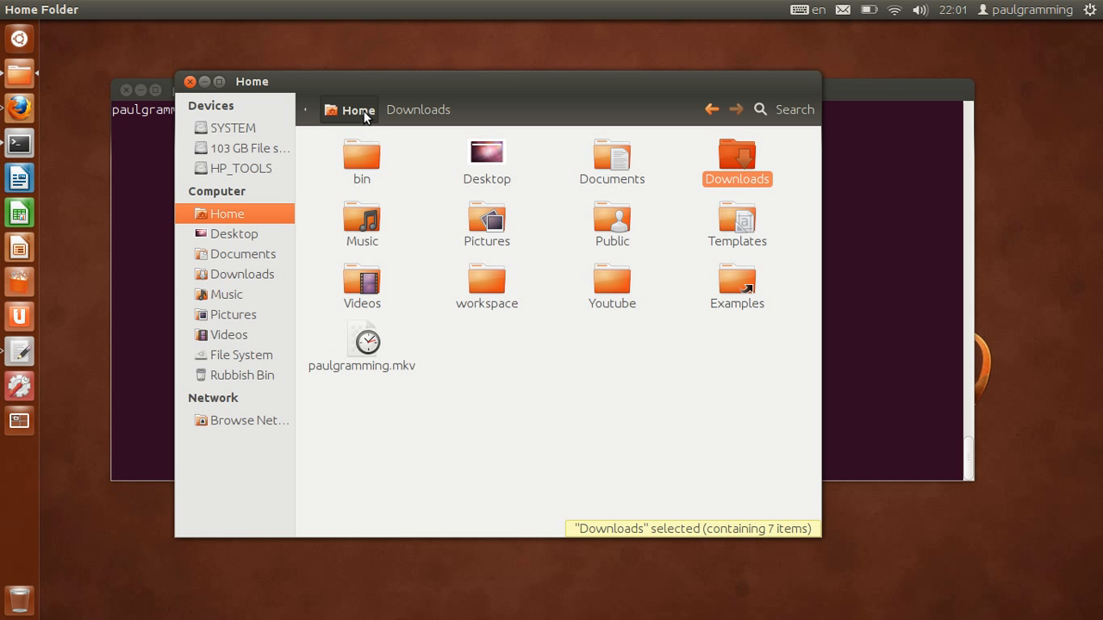
click(525, 356)
right_click(546, 371)
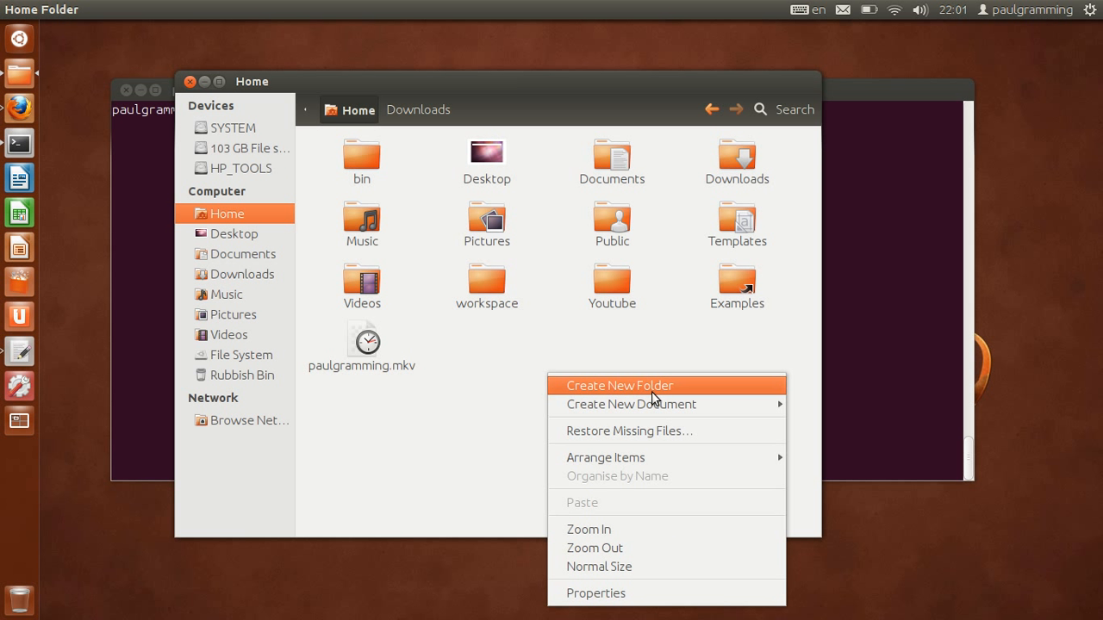
click(603, 386)
text(Programs)
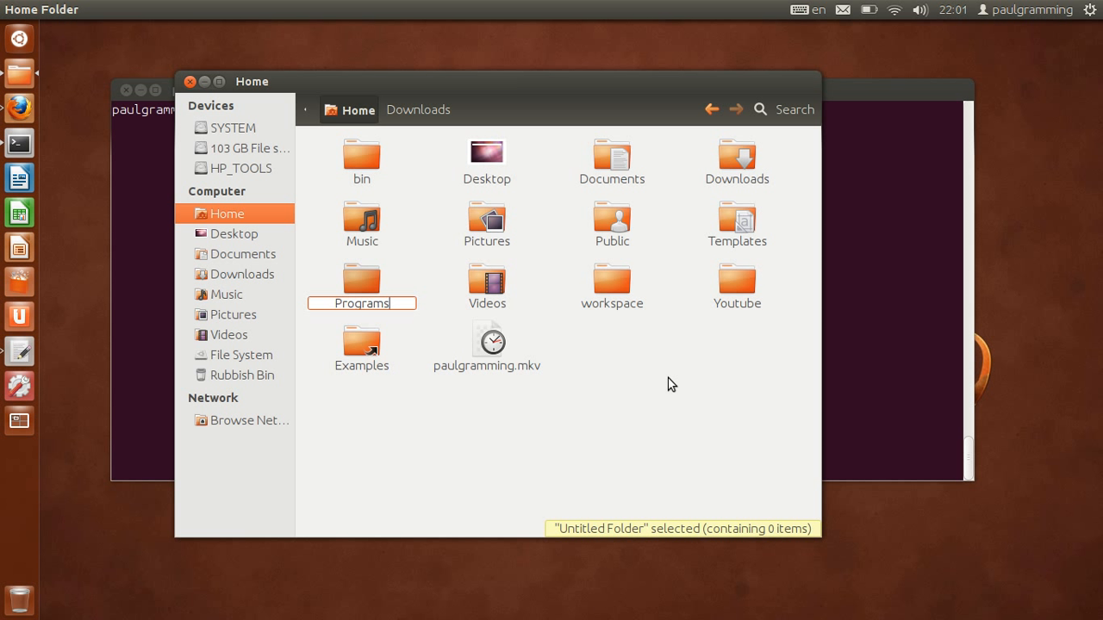
key(Return)
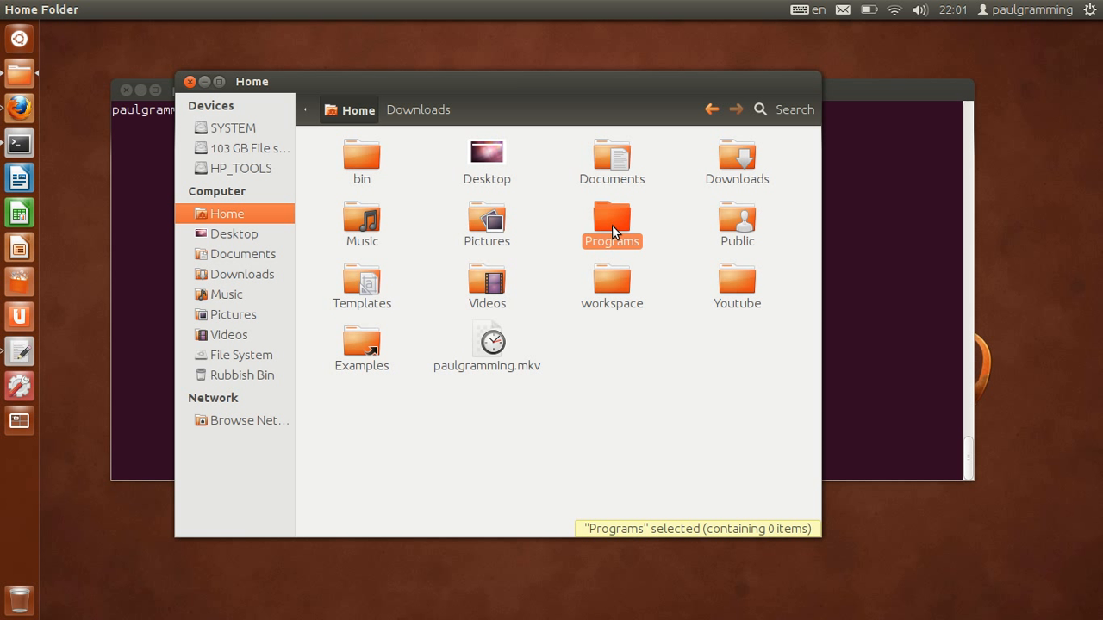
Step: Move the extracted eclipse, jdk1.7.0_04 and javafx-sdk2.2.0-beta folders from Downloads into the Programs folder
click(416, 110)
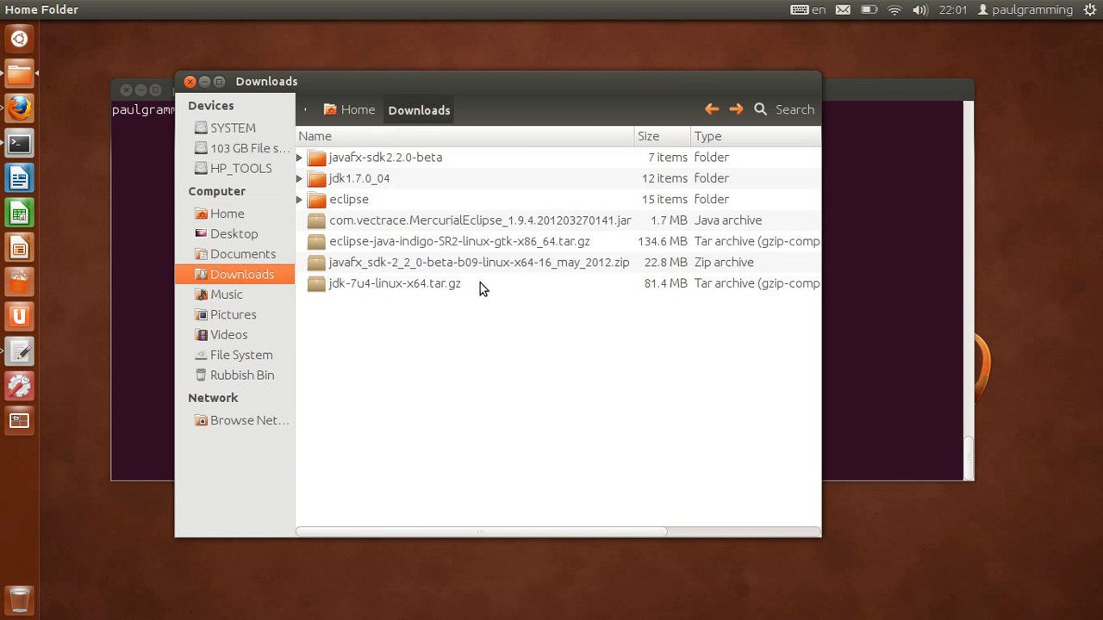
click(358, 201)
ctrl+click(357, 178)
ctrl+click(362, 157)
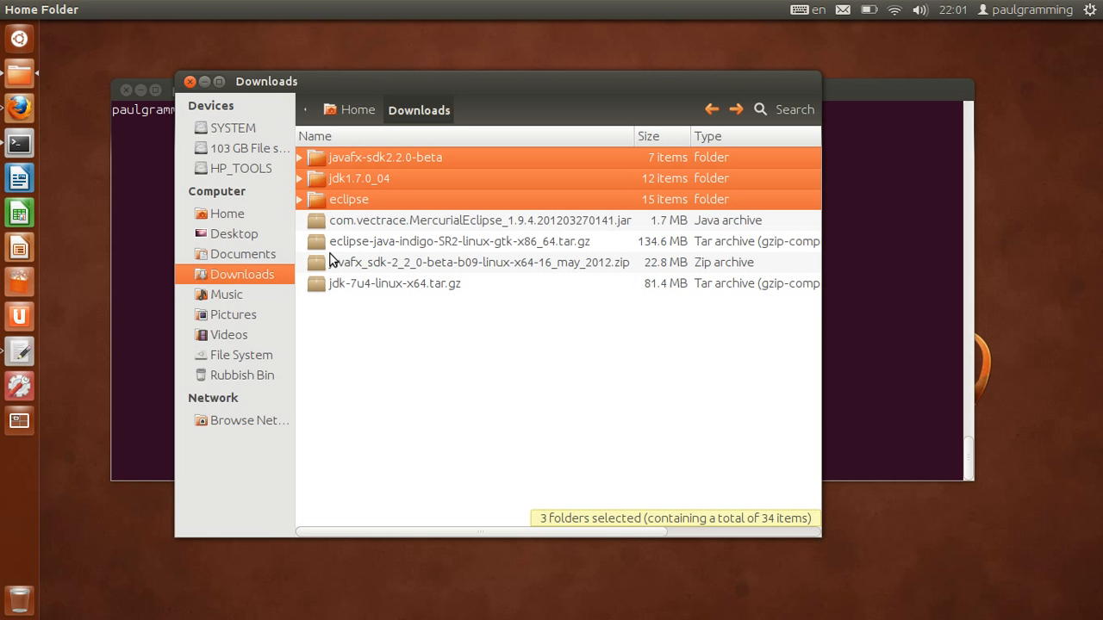
right_click(333, 179)
click(394, 281)
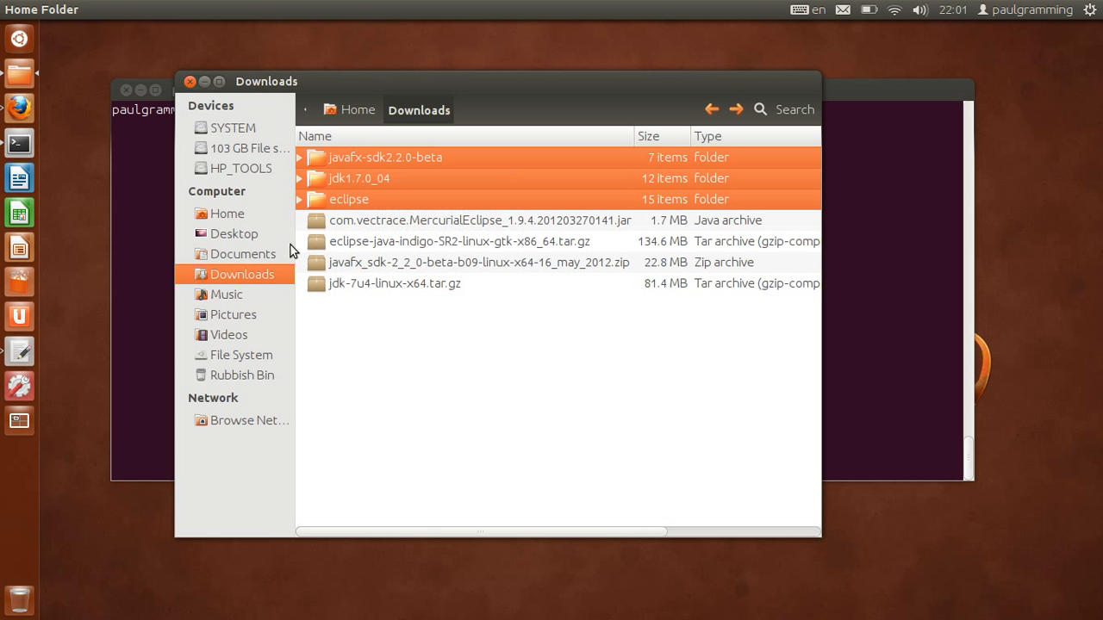
click(229, 215)
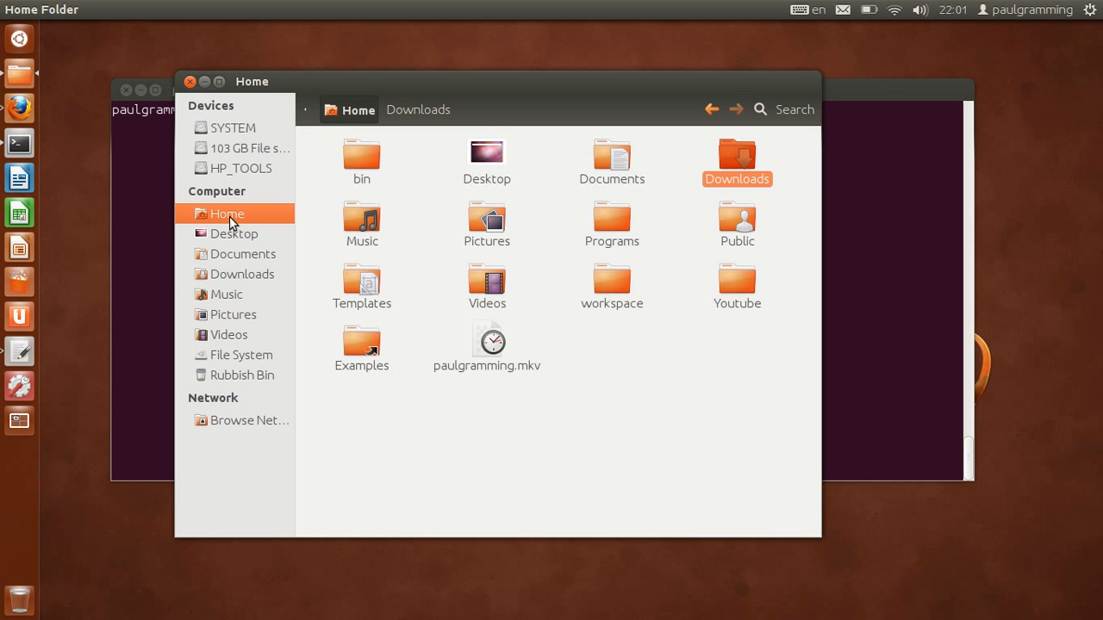
double_click(614, 231)
right_click(426, 257)
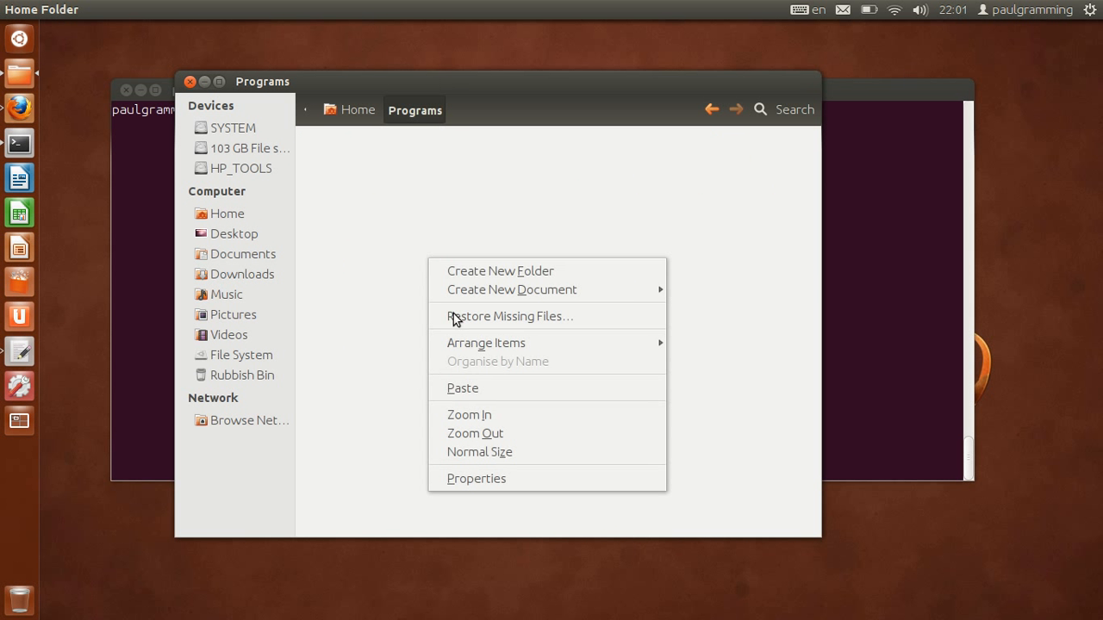
click(479, 386)
click(576, 234)
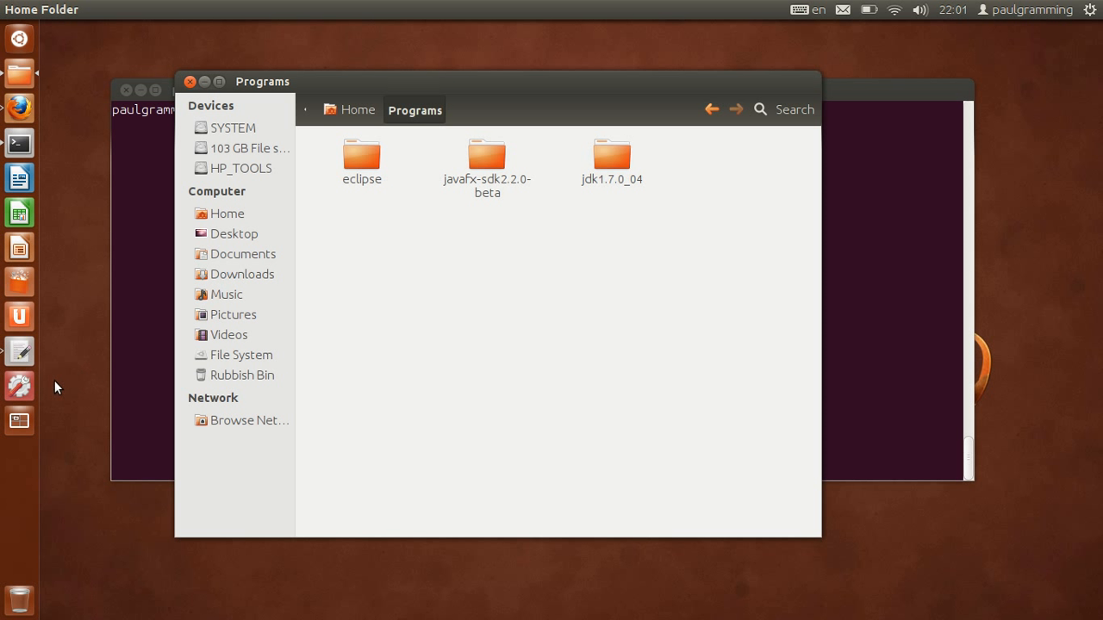
Step: Switch to gedit and review the Step1, Step2 and Step3 notes on installing Java, JavaFX and Eclipse
click(19, 351)
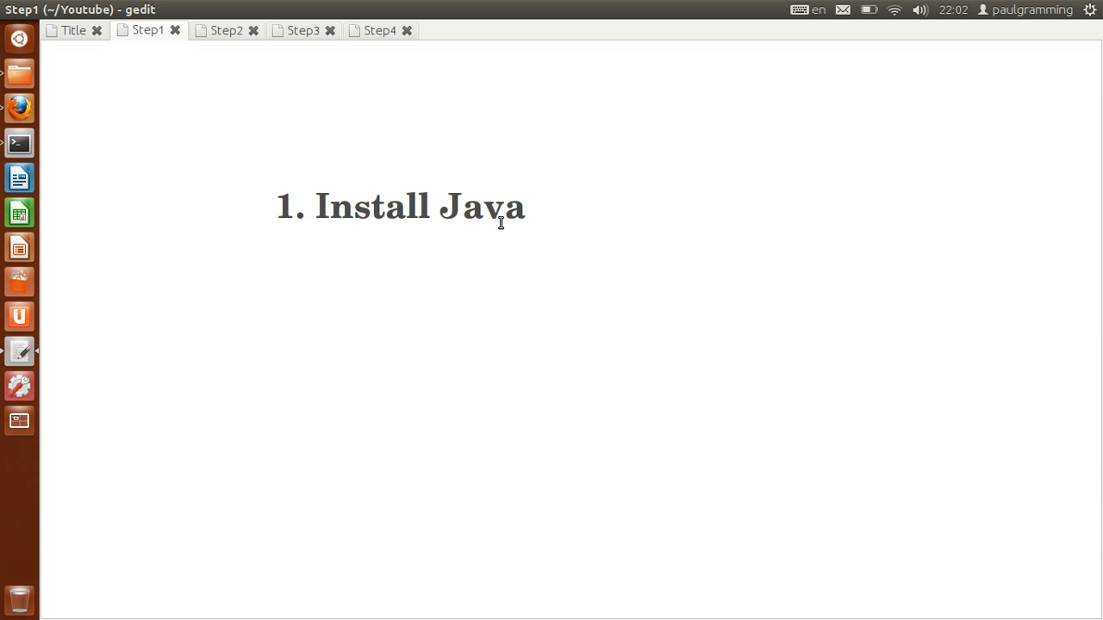
click(222, 31)
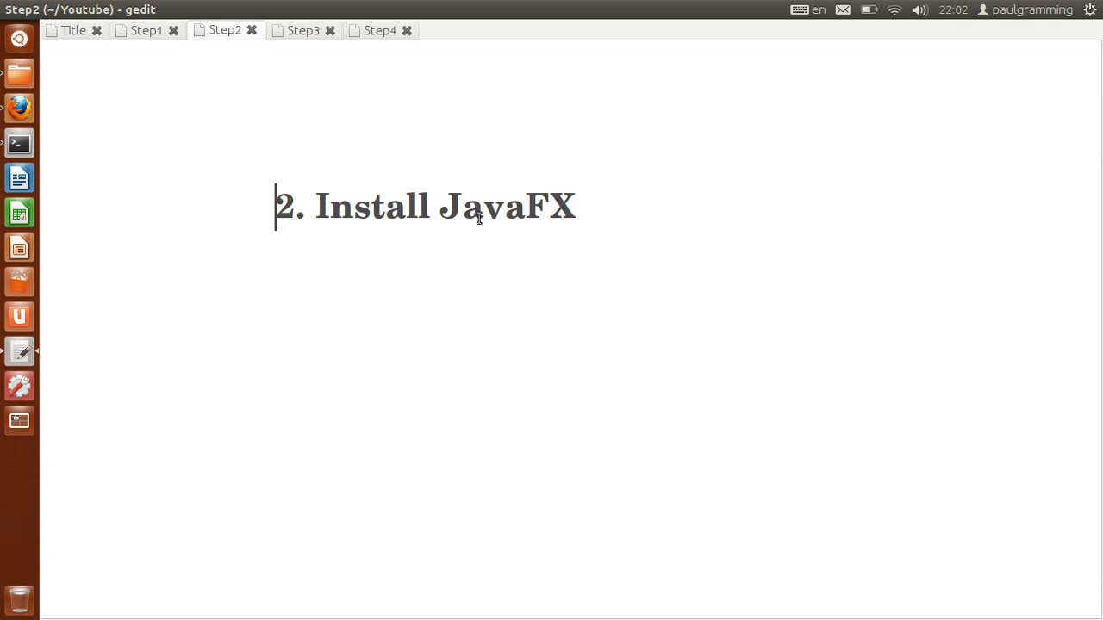
click(300, 31)
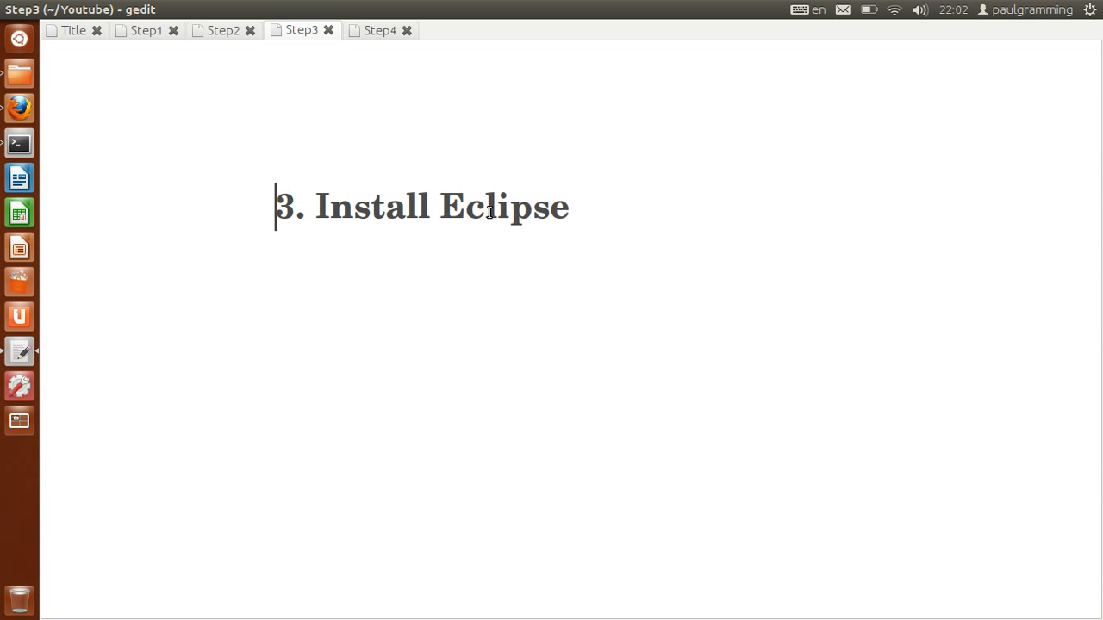
click(217, 36)
click(151, 36)
click(229, 35)
click(303, 35)
Step: Switch back to the workspace with the Programs folder and open its eclipse folder
click(19, 420)
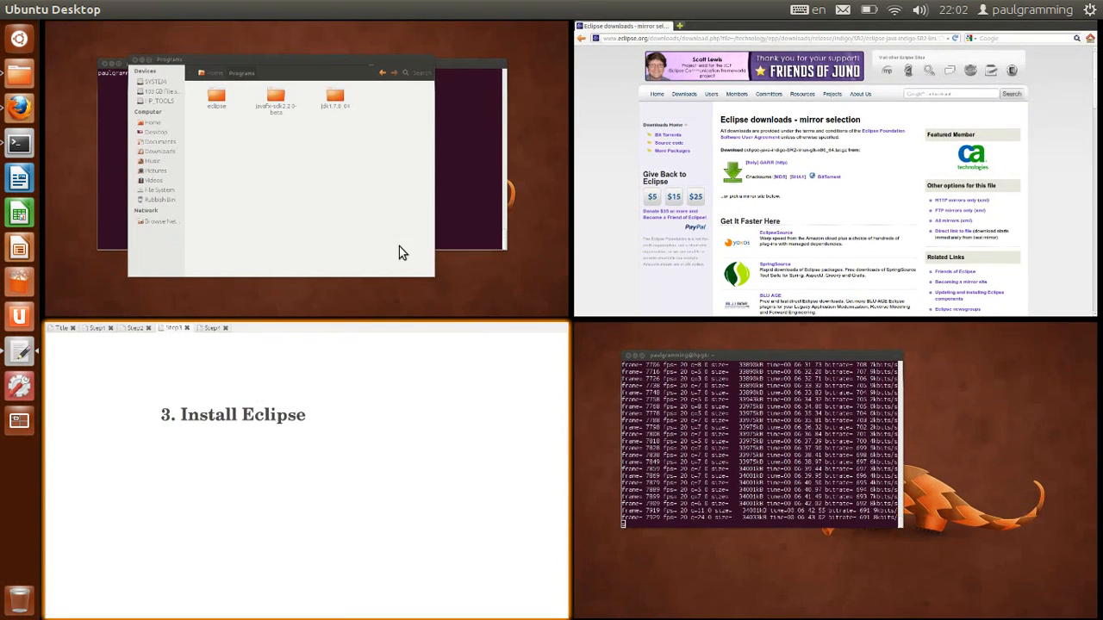
click(335, 207)
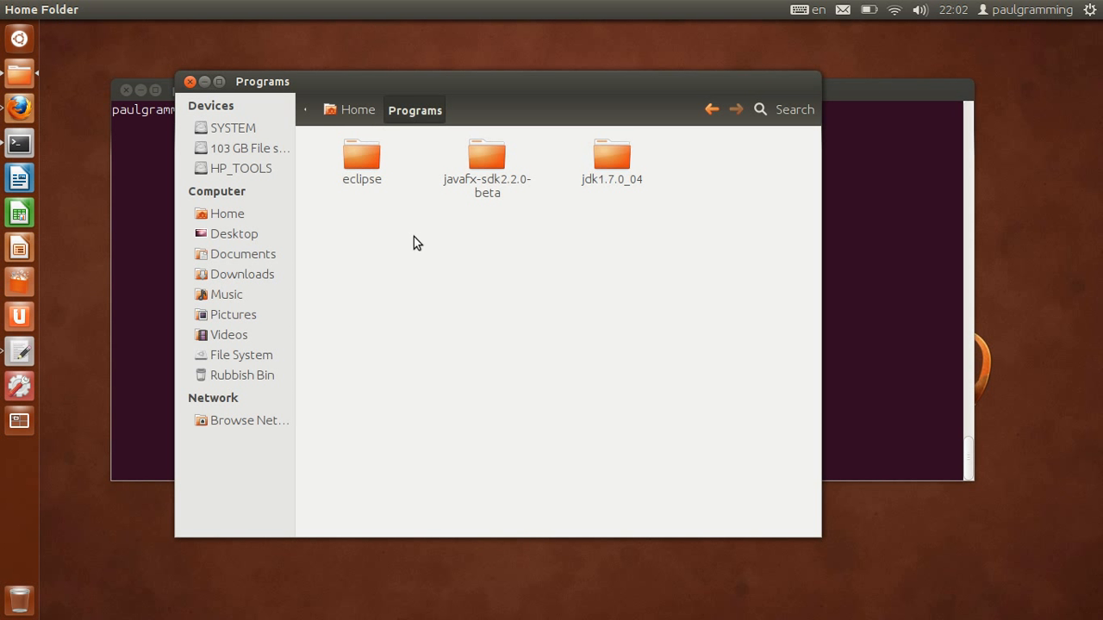
double_click(358, 159)
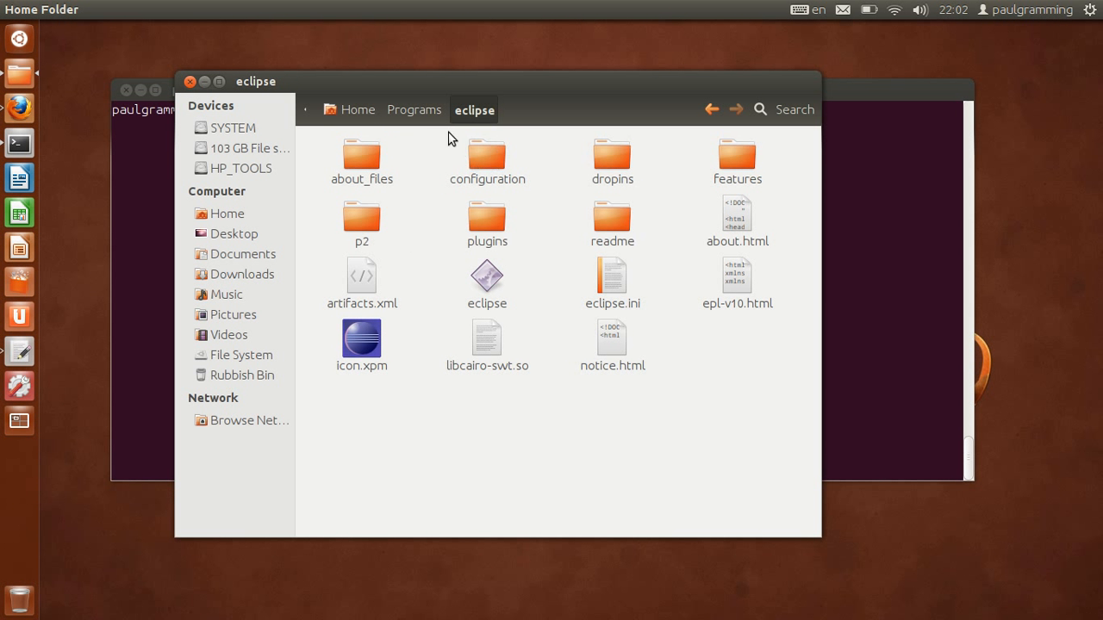
Step: Try to launch the eclipse executable, examine the Java locations it searches, and dismiss the dialog
double_click(489, 293)
drag(513, 227, 541, 392)
click(377, 387)
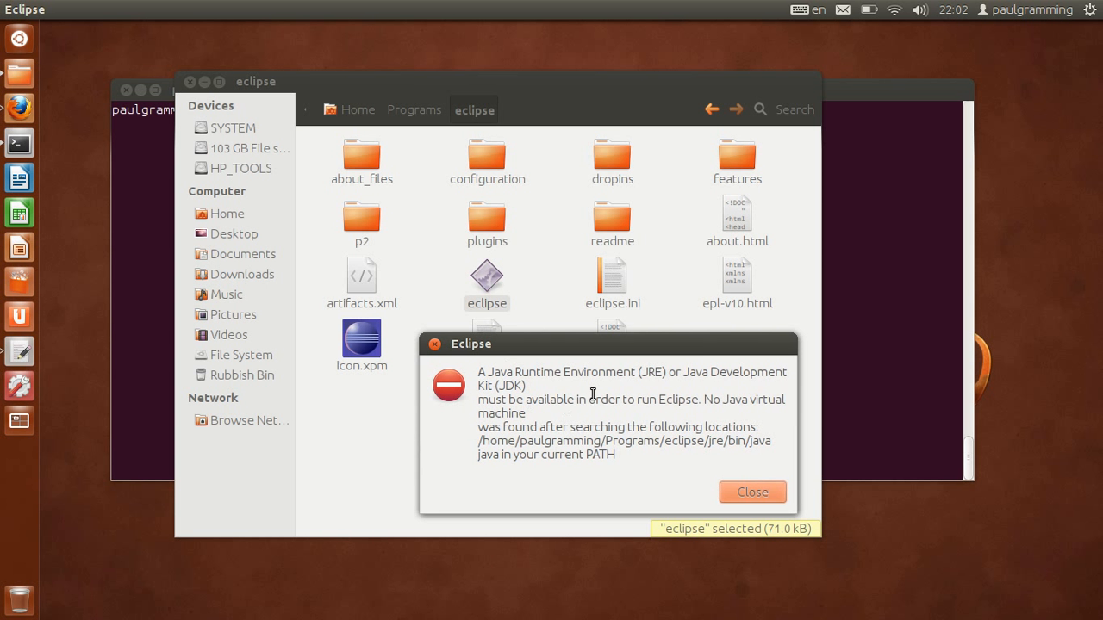
drag(480, 429, 619, 462)
click(434, 345)
click(564, 403)
Step: Create an empty document named eclipse.sh in the eclipse folder
right_click(541, 302)
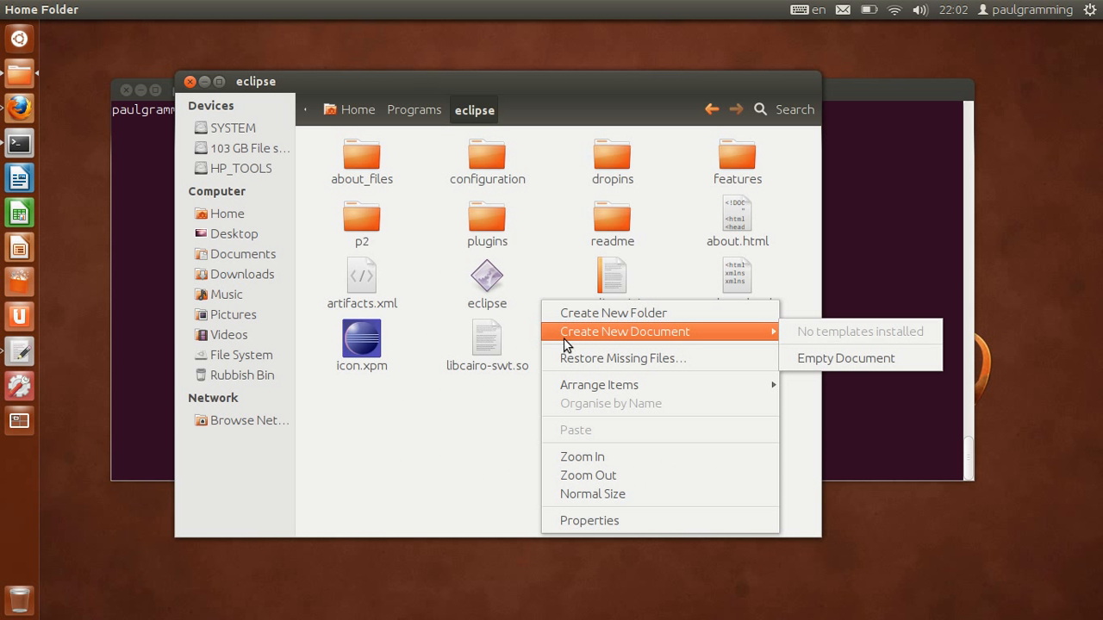
click(538, 284)
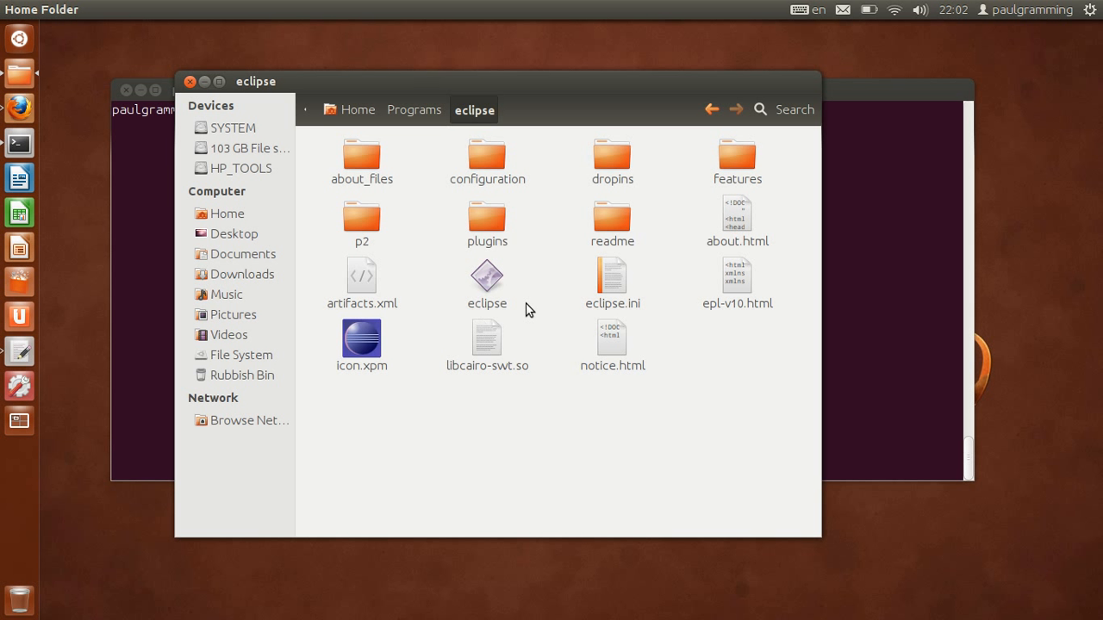
right_click(536, 297)
mouse_move(569, 325)
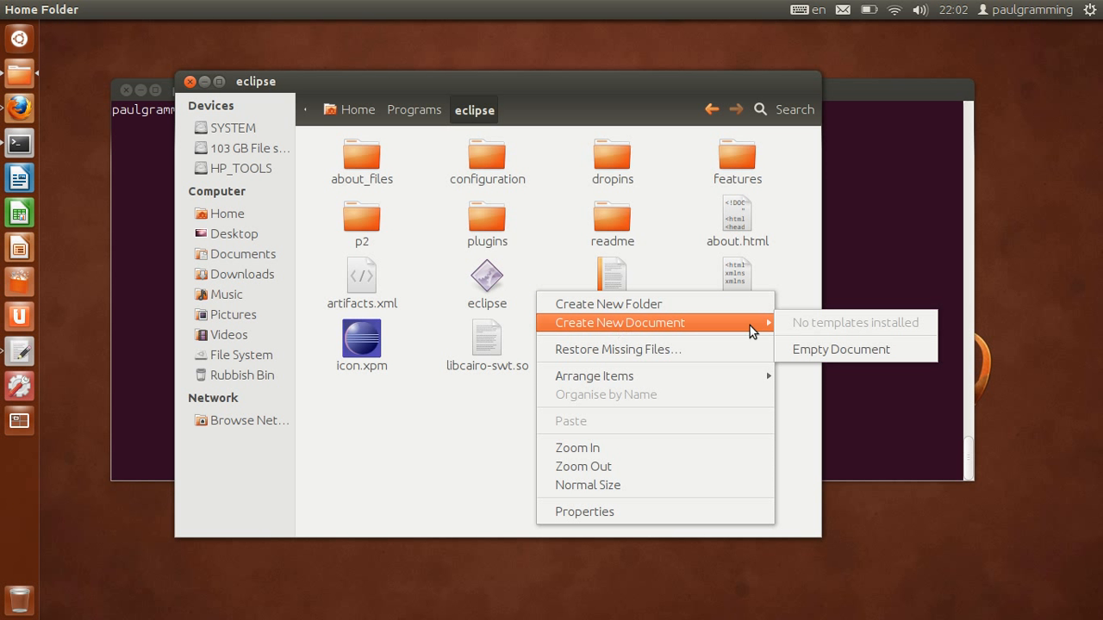
click(823, 356)
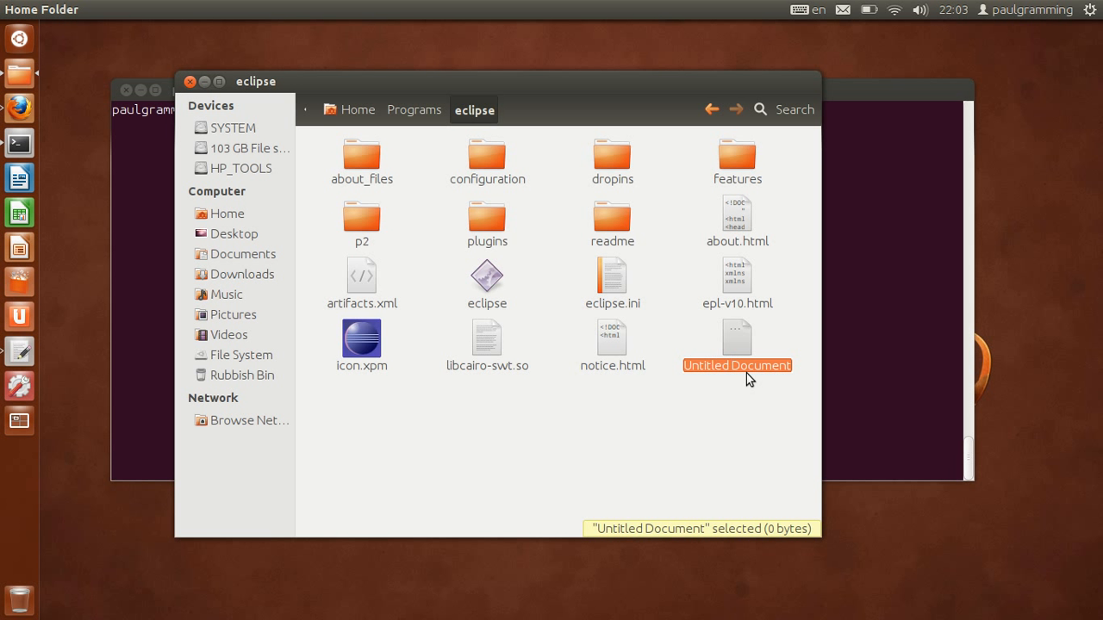
text(eclipse.sh)
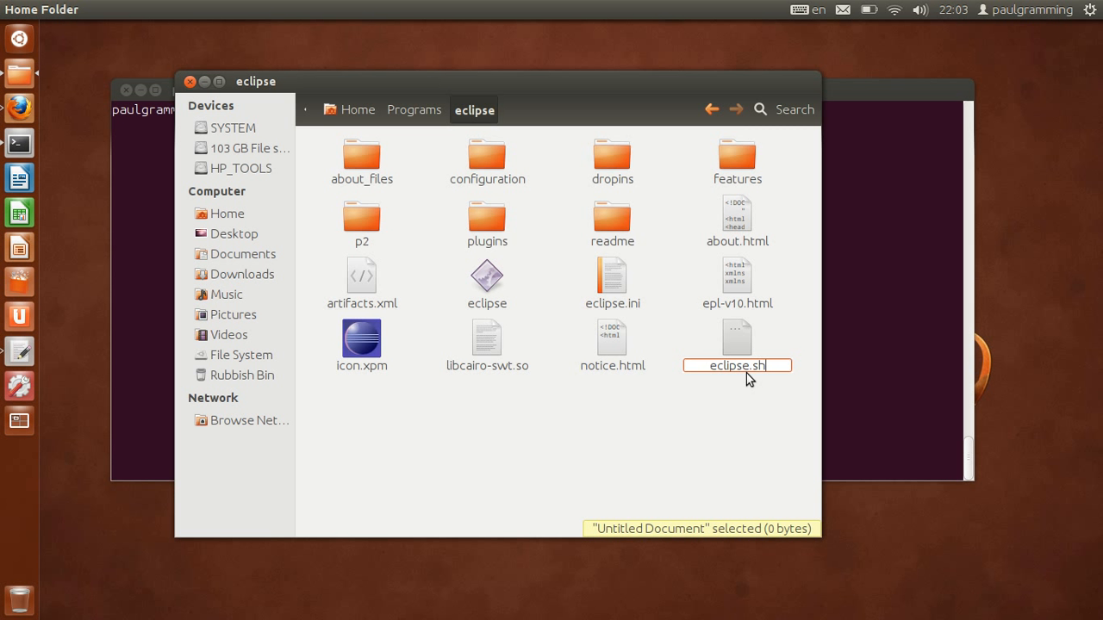
key(Return)
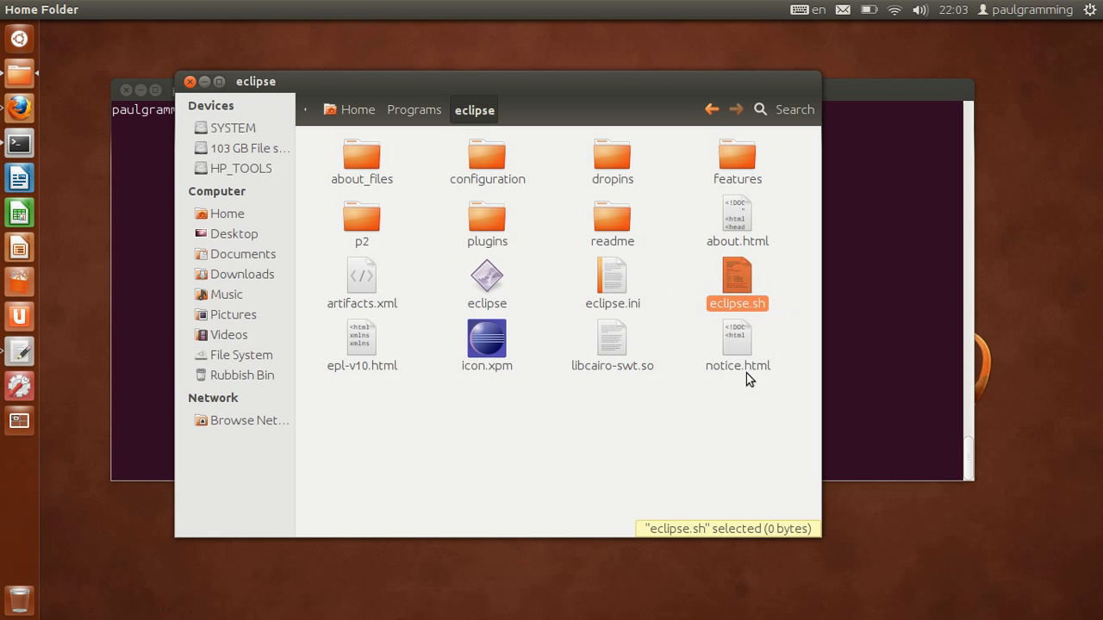
Step: Open eclipse.sh in GVim and set the editor font size to 28
right_click(740, 289)
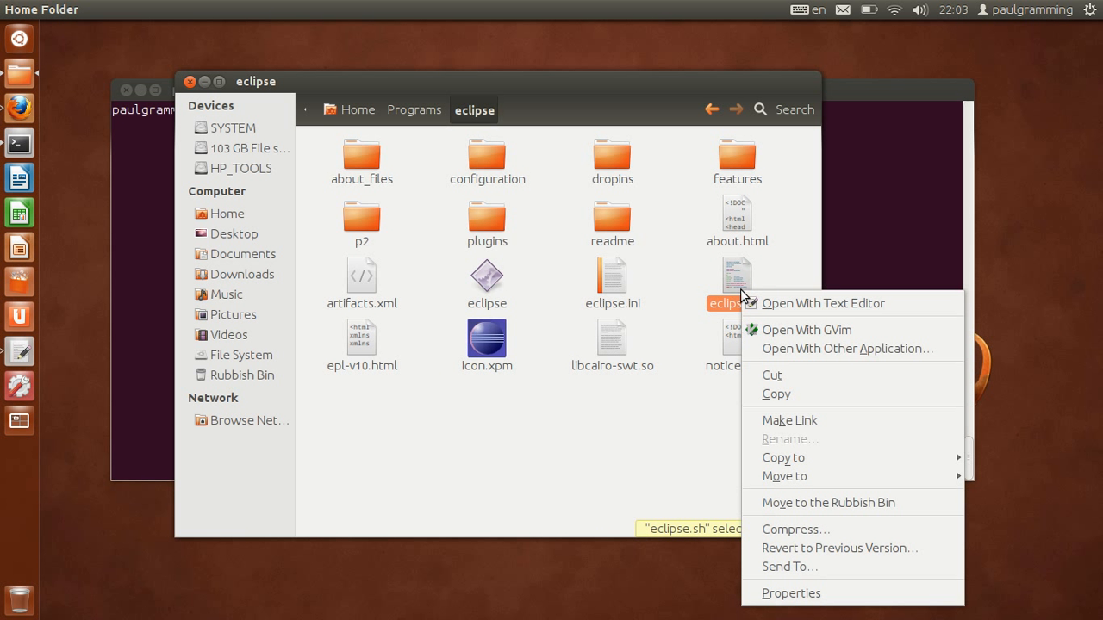
click(776, 328)
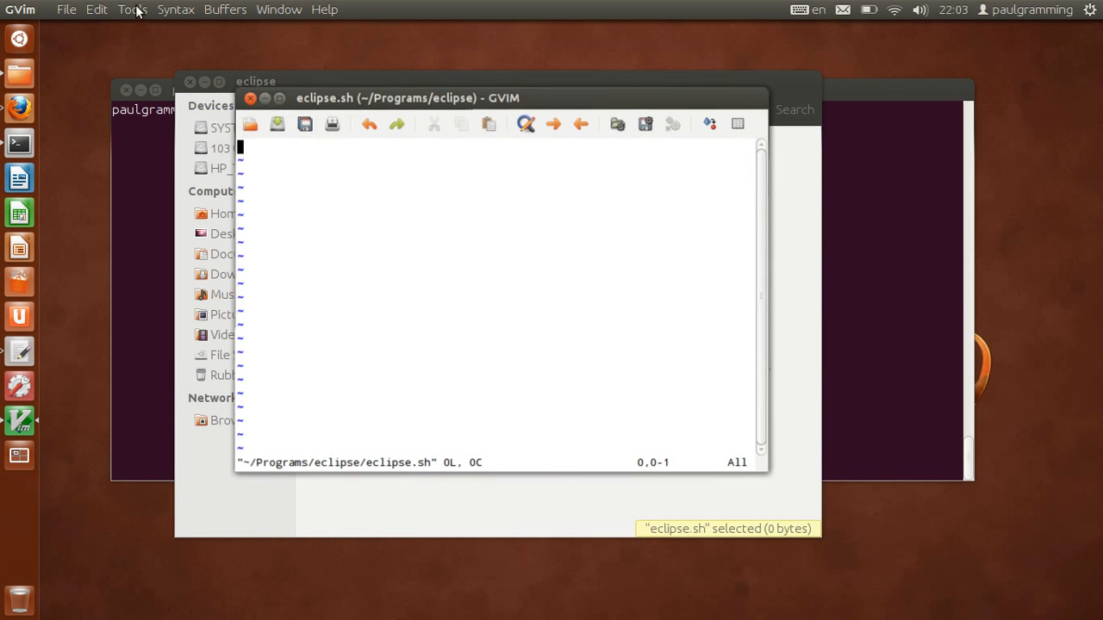
click(102, 9)
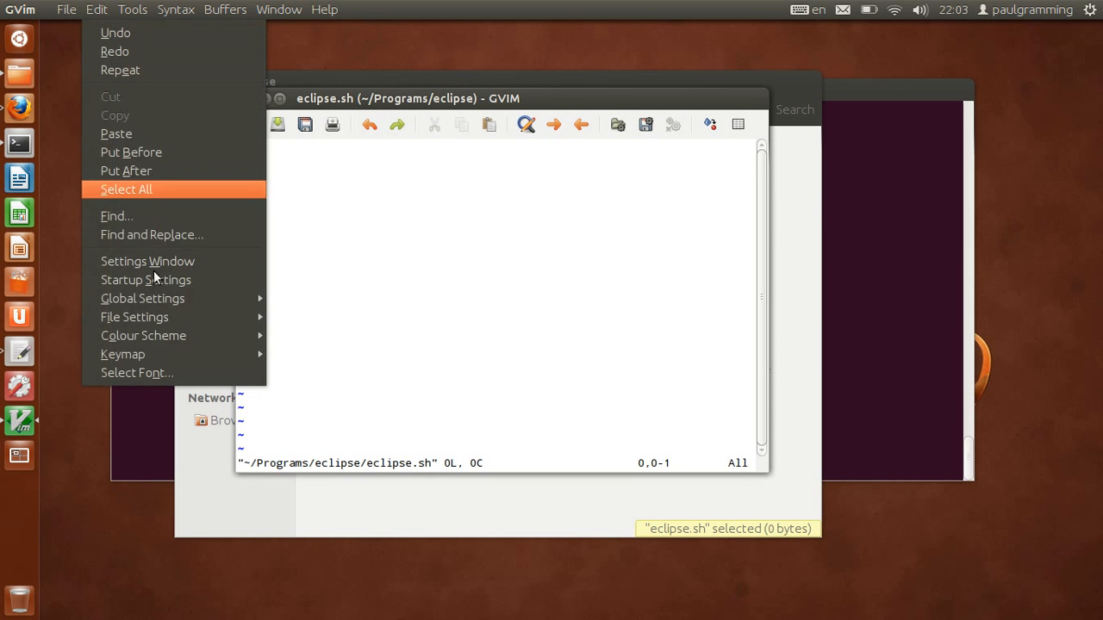
click(170, 366)
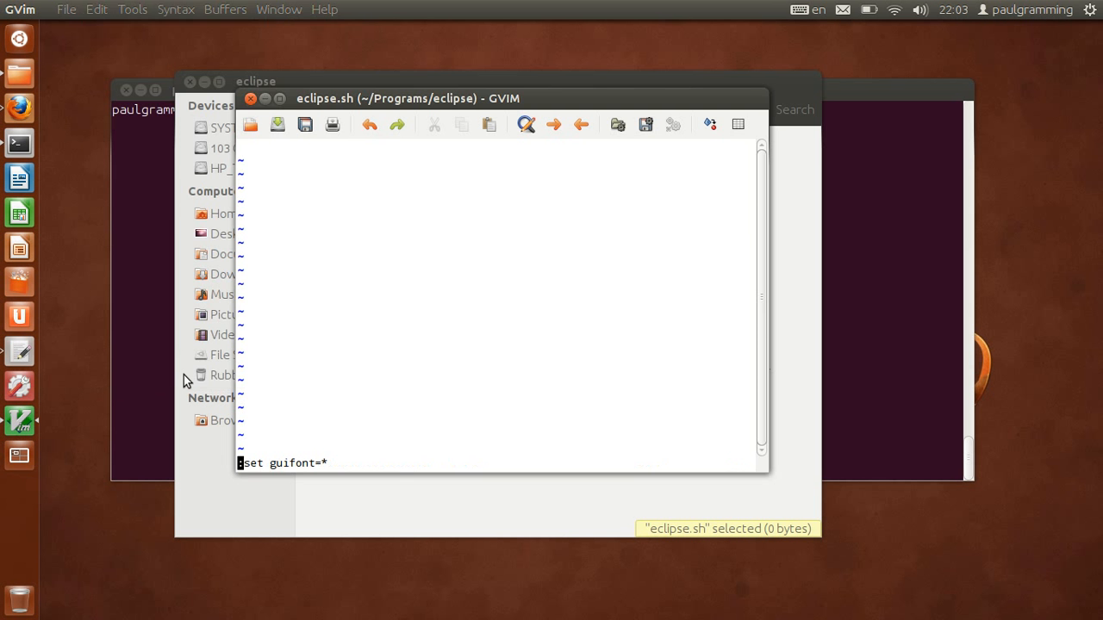
scroll(673, 303, down, 3)
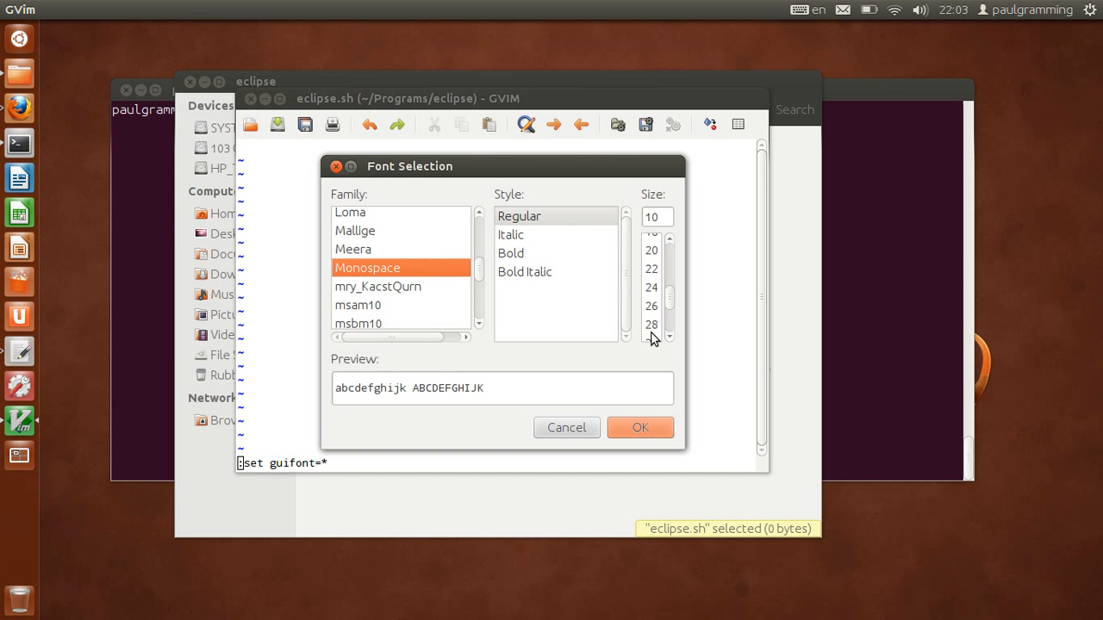
click(652, 332)
click(640, 437)
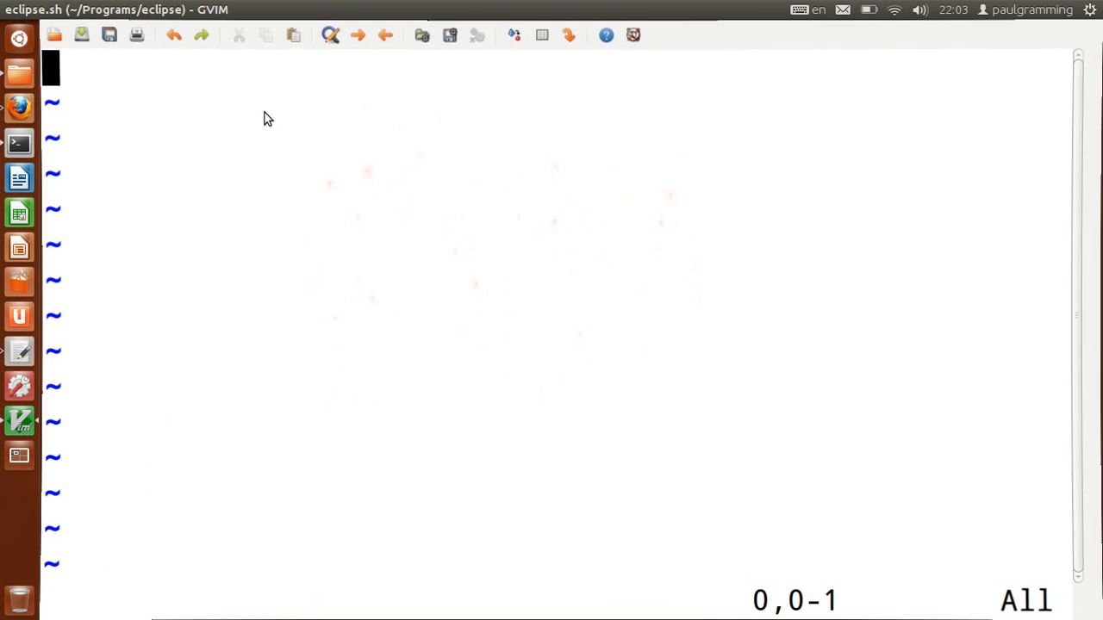
Step: Begin the script with the line #!/bin/bash followed by a blank line
text(i)
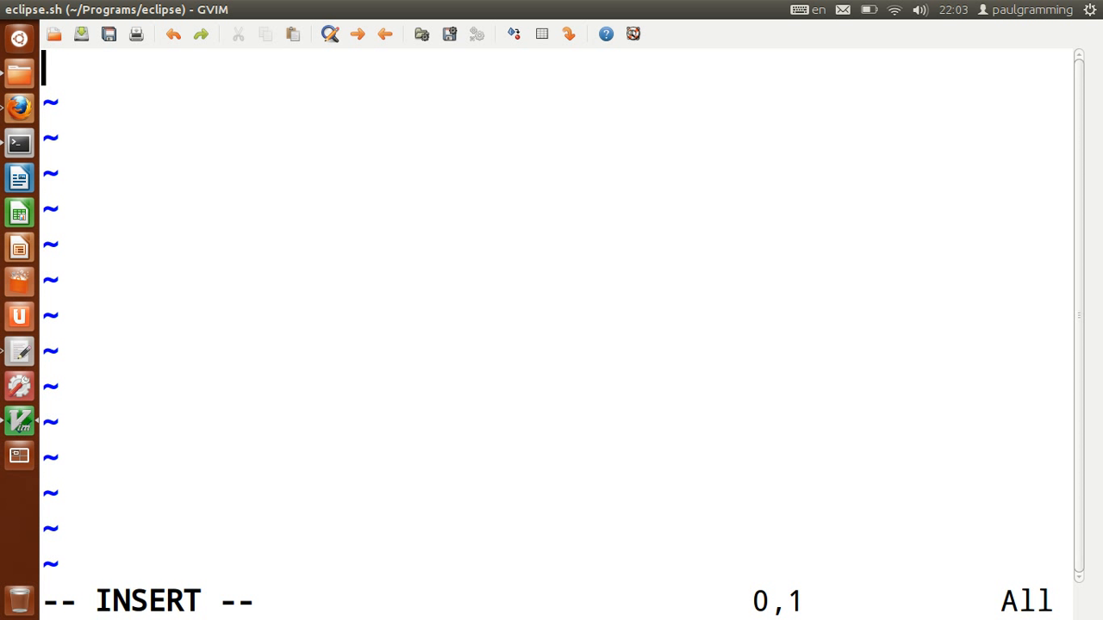
text(#!/usr)
key(BackSpace)
key(BackSpace)
key(BackSpace)
text(bin/bash)
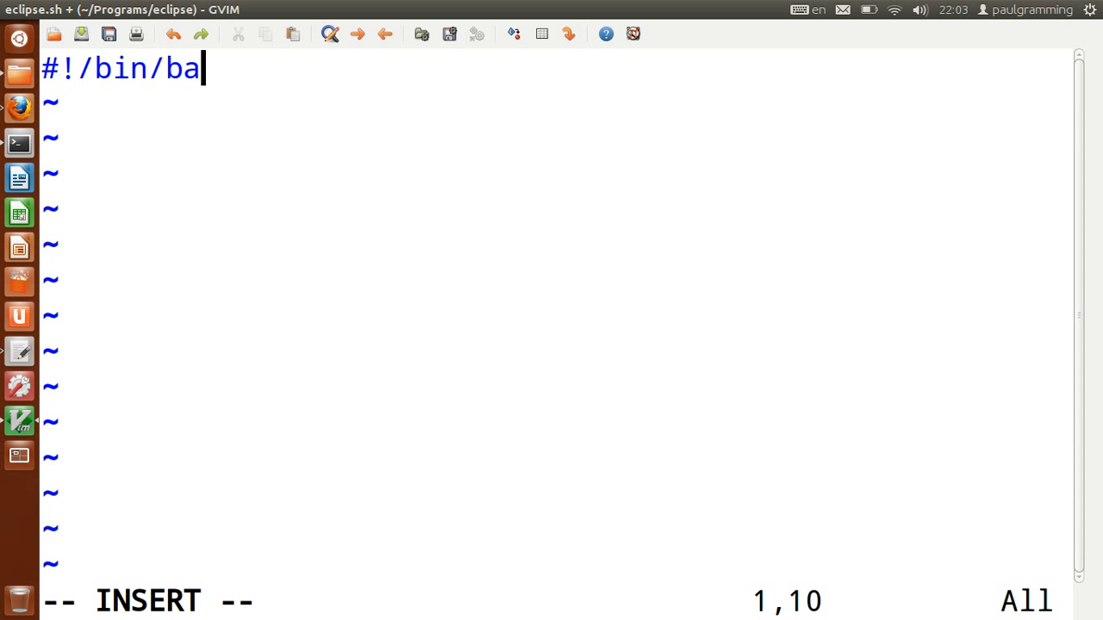
key(Return)
key(Return)
Step: Add the line export PATH=~/Programs/jdk1.7.0_04/bin:$PATH to the script
text(export PATH)
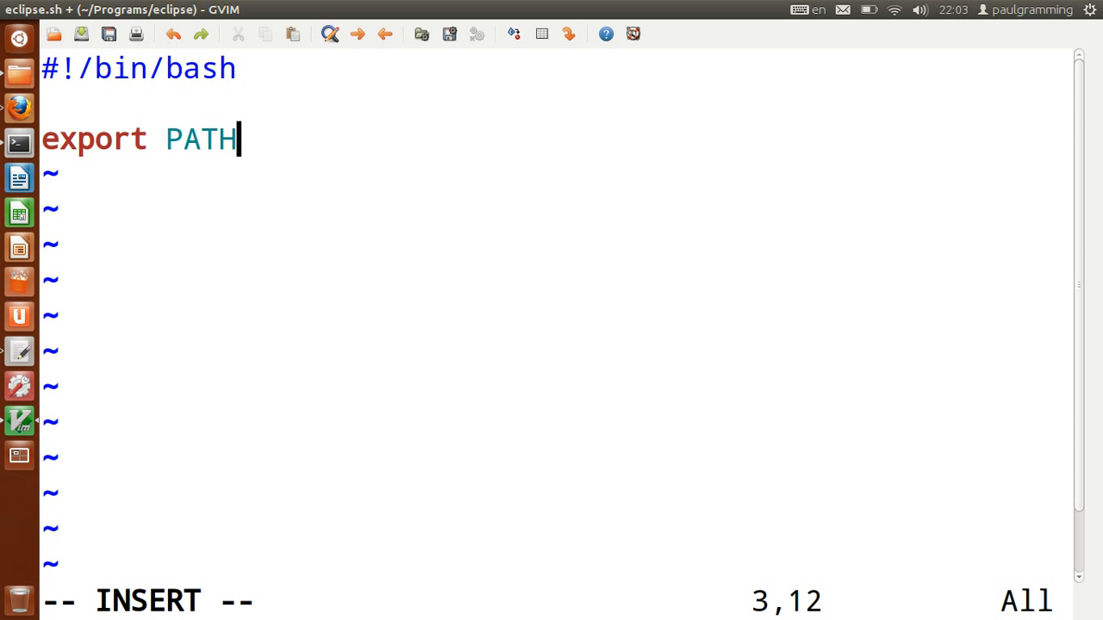
text(=~/pROGR)
key(BackSpace)
key(BackSpace)
key(BackSpace)
key(BackSpace)
key(BackSpace)
text(Programs)
text(/jdk1.)
text(7.00.)
key(BackSpace)
key(BackSpace)
text(_94)
key(BackSpace)
key(BackSpace)
text(04/bin/)
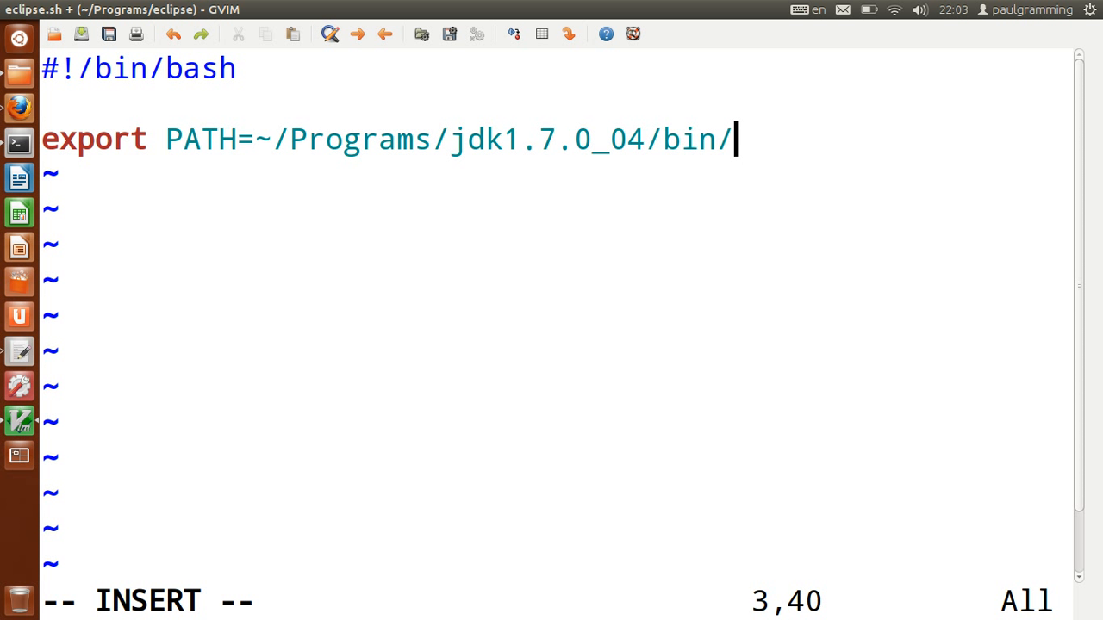
key(BackSpace)
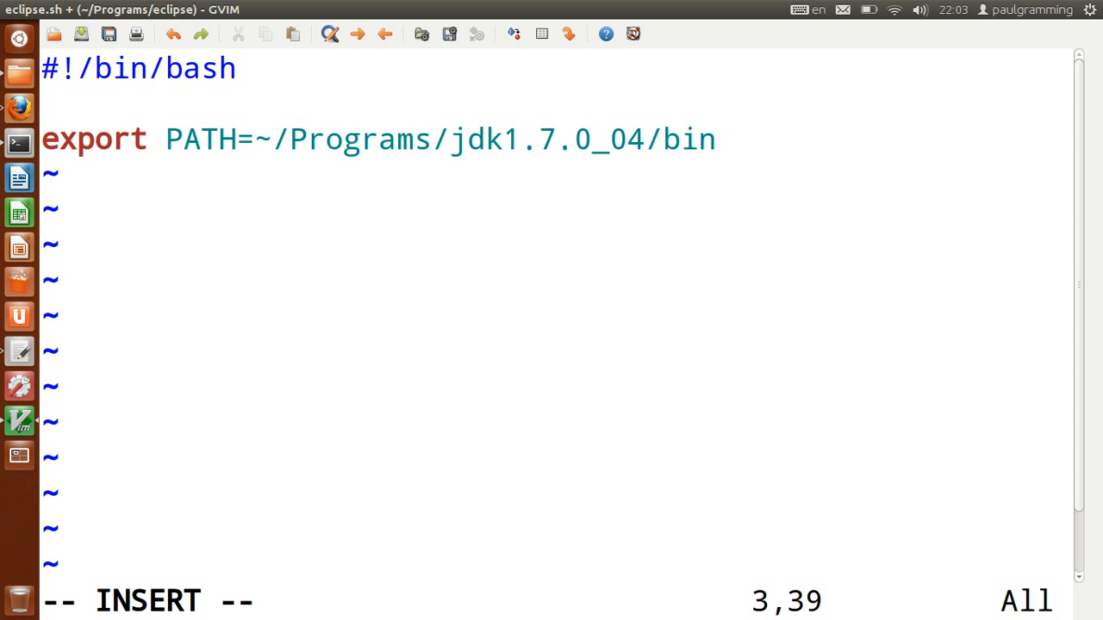
text(:$PATH)
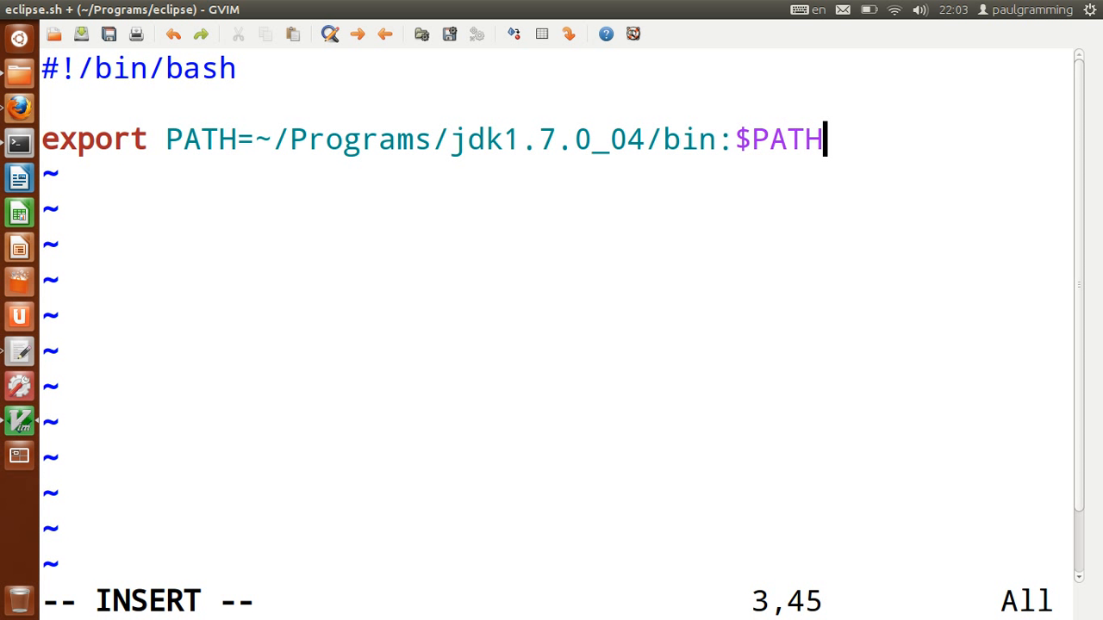
Step: Add the launch line ~/Programs/eclipse/eclipse below the PATH export
key(Return)
text(ex)
key(BackSpace)
key(BackSpace)
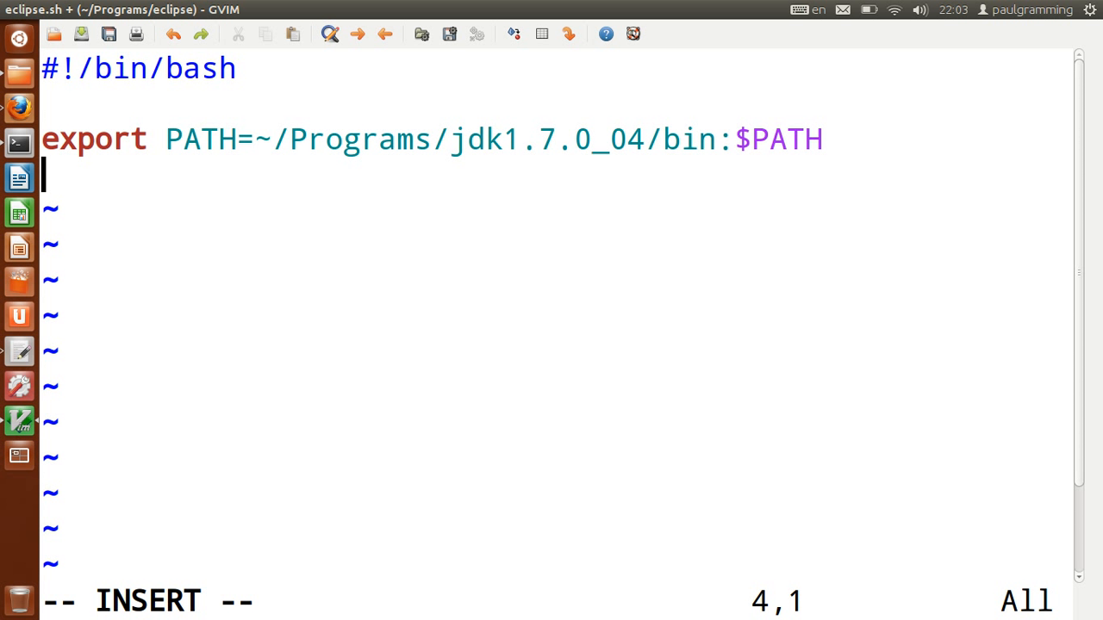
text(~/Programs/)
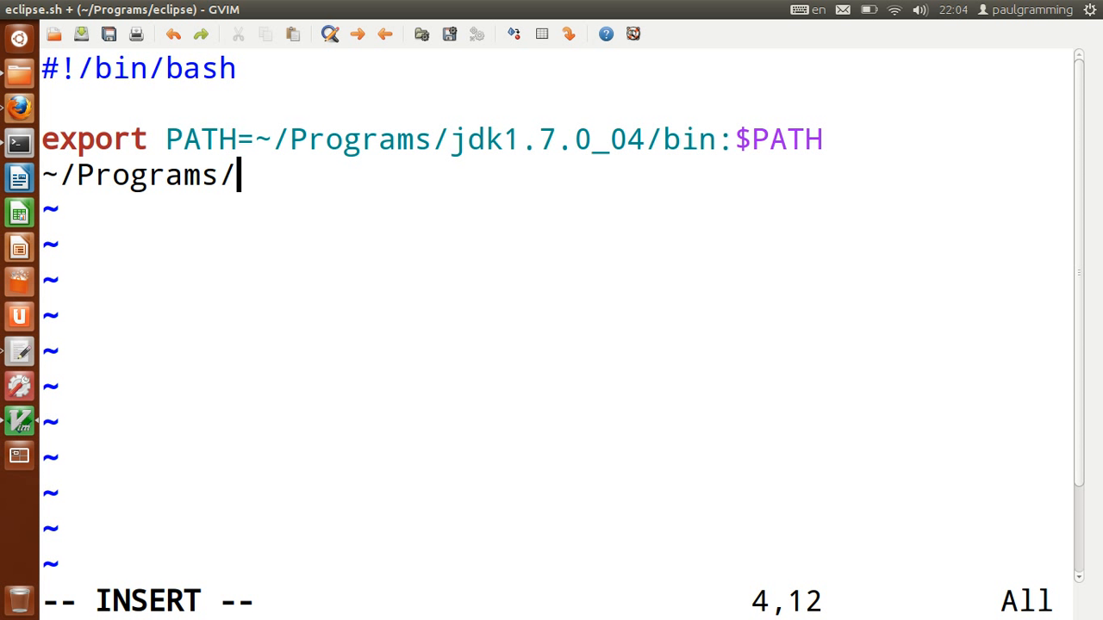
text(eclipse)
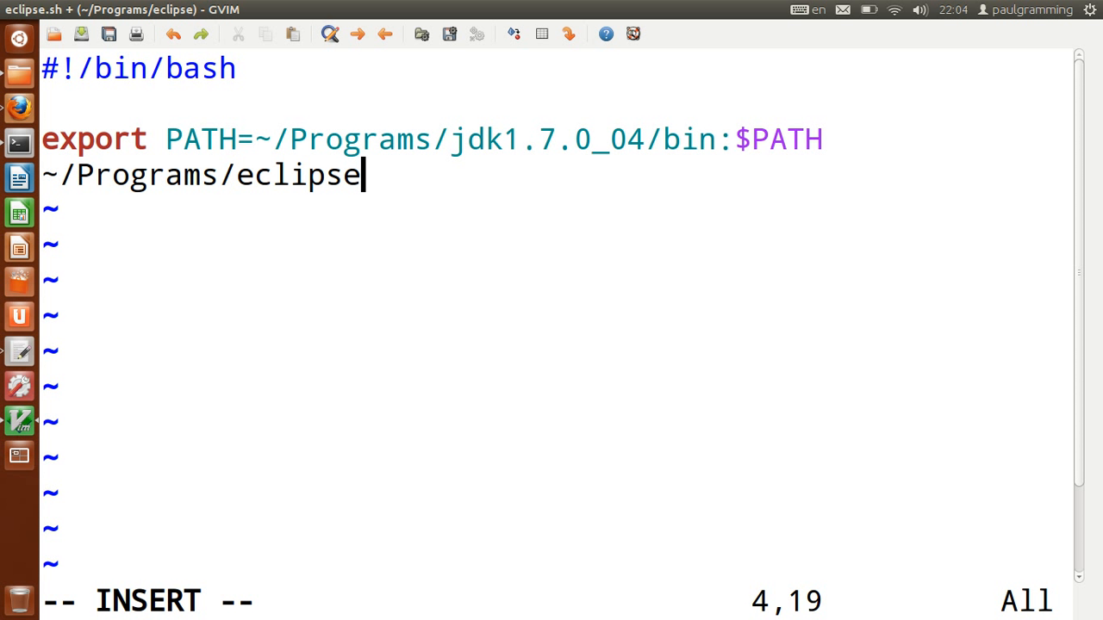
text(/eclipse)
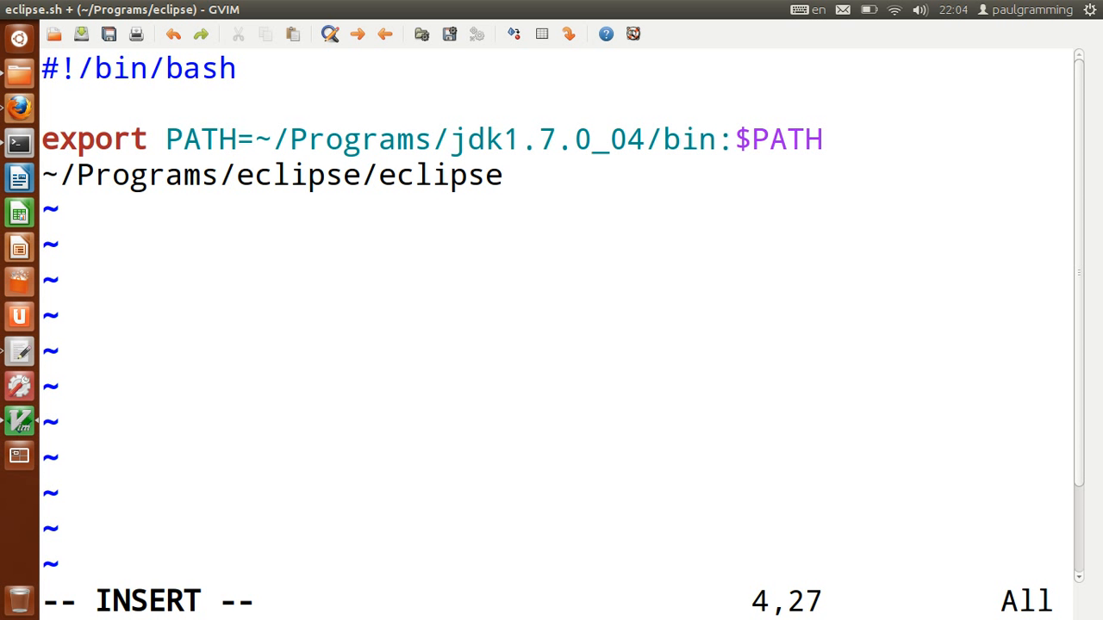
Step: Leave insert mode and save the eclipse.sh script
key(Escape)
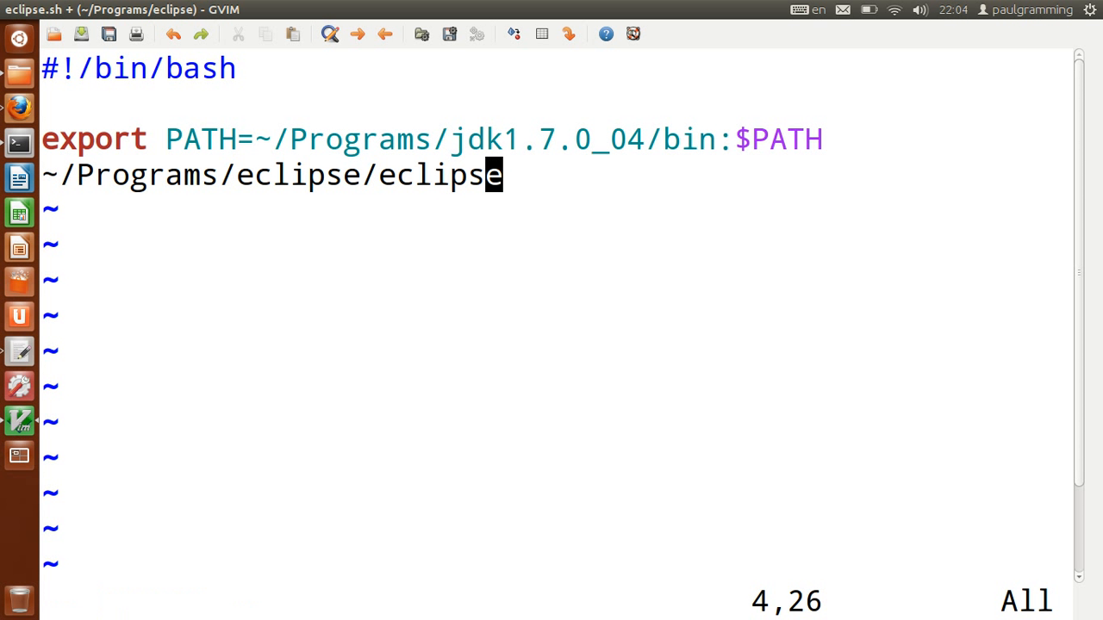
key(shift+k)
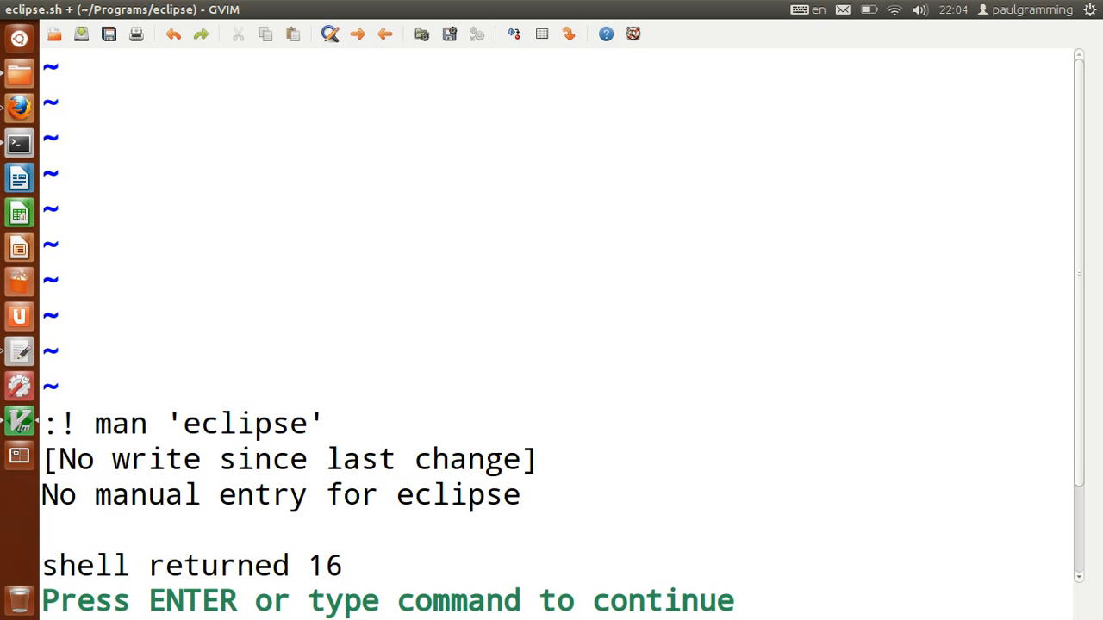
key(Return)
text(:W)
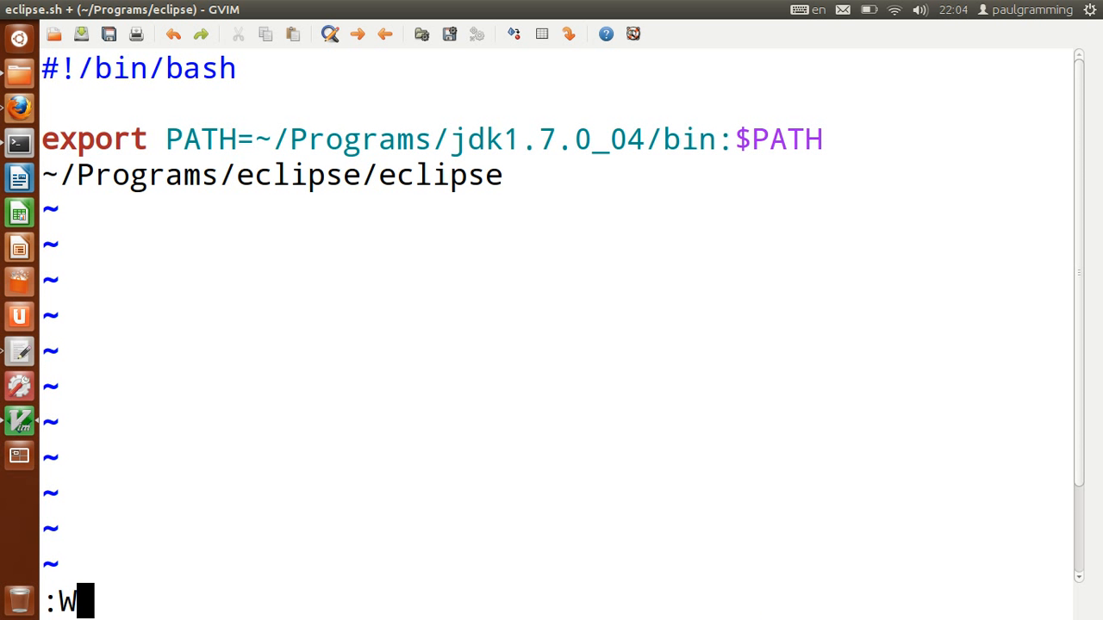
key(Return)
text(:w)
key(Return)
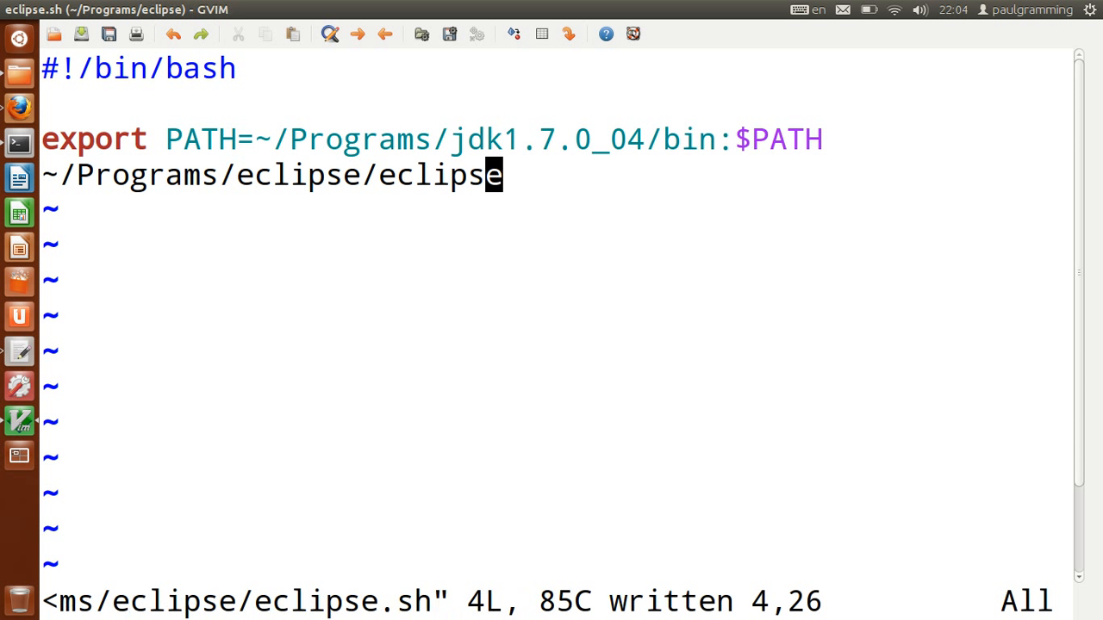
click(109, 34)
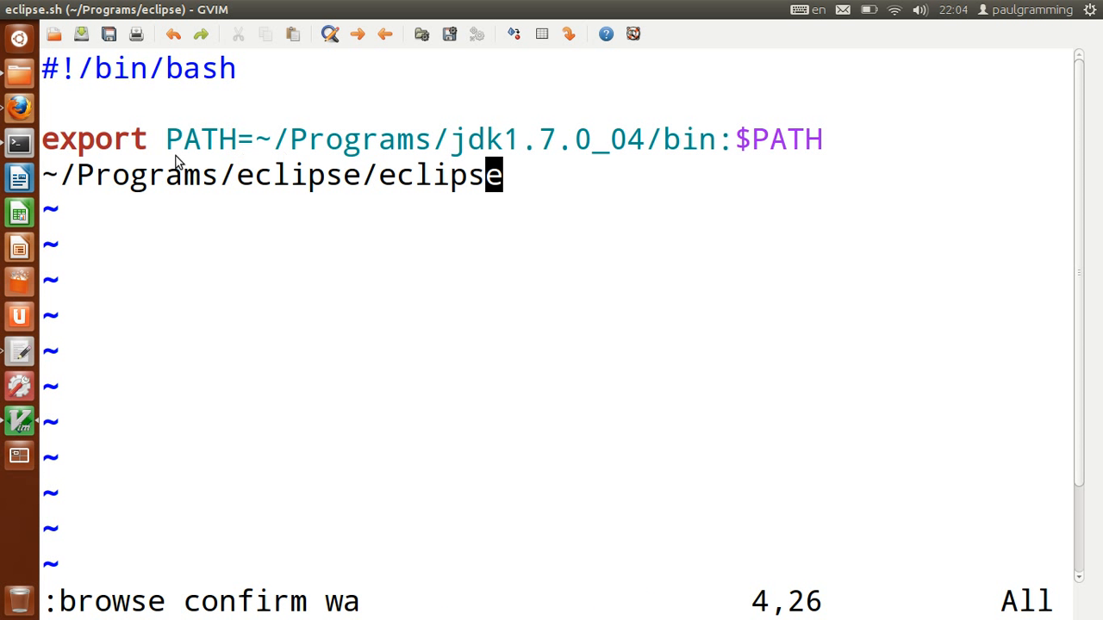
Step: Review the script by highlighting the start of the PATH export and the Eclipse launch line
click(121, 140)
drag(47, 142, 245, 142)
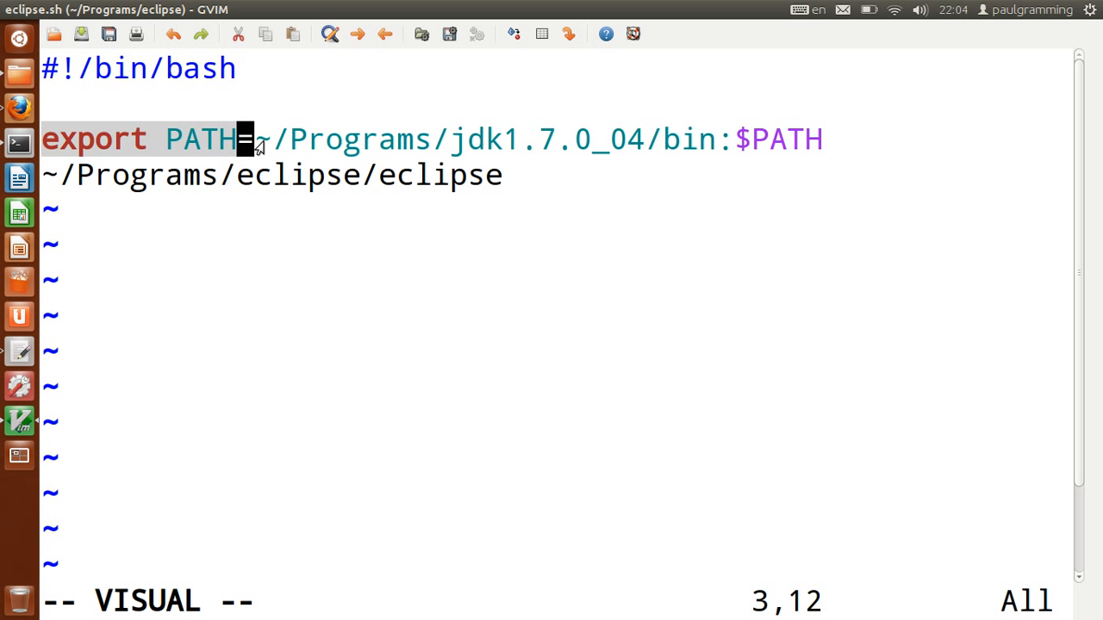
click(258, 145)
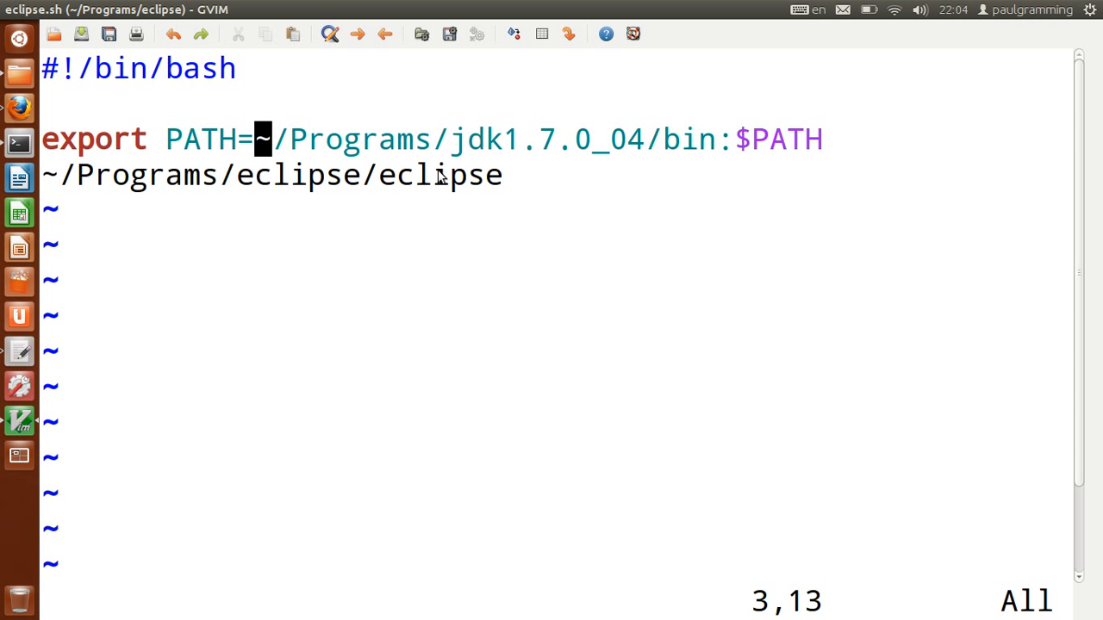
click(50, 177)
key(shift+v)
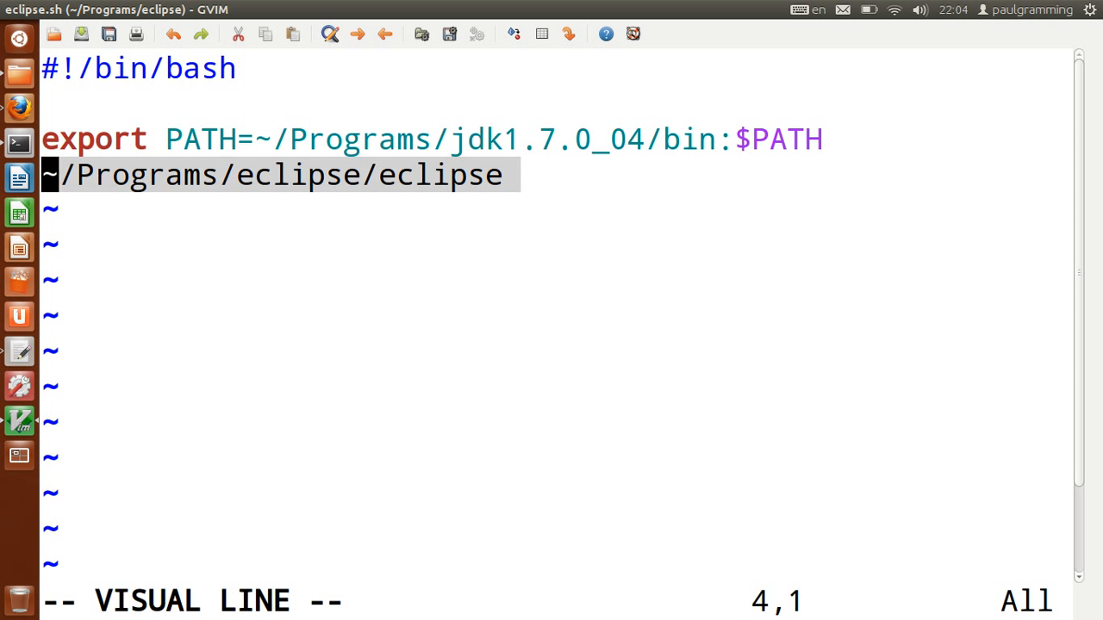
click(432, 195)
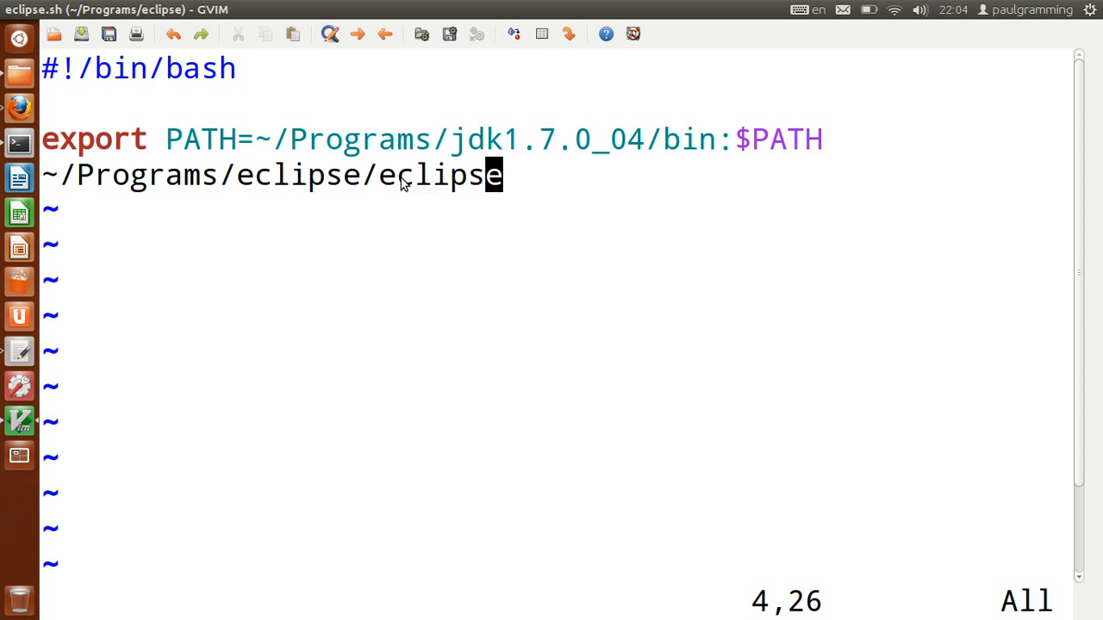
Step: Insert a blank line above and below the Eclipse launch line and write the script to disk
key(shift+o)
key(Escape)
key(j)
key(o)
key(Escape)
text(:w)
key(Return)
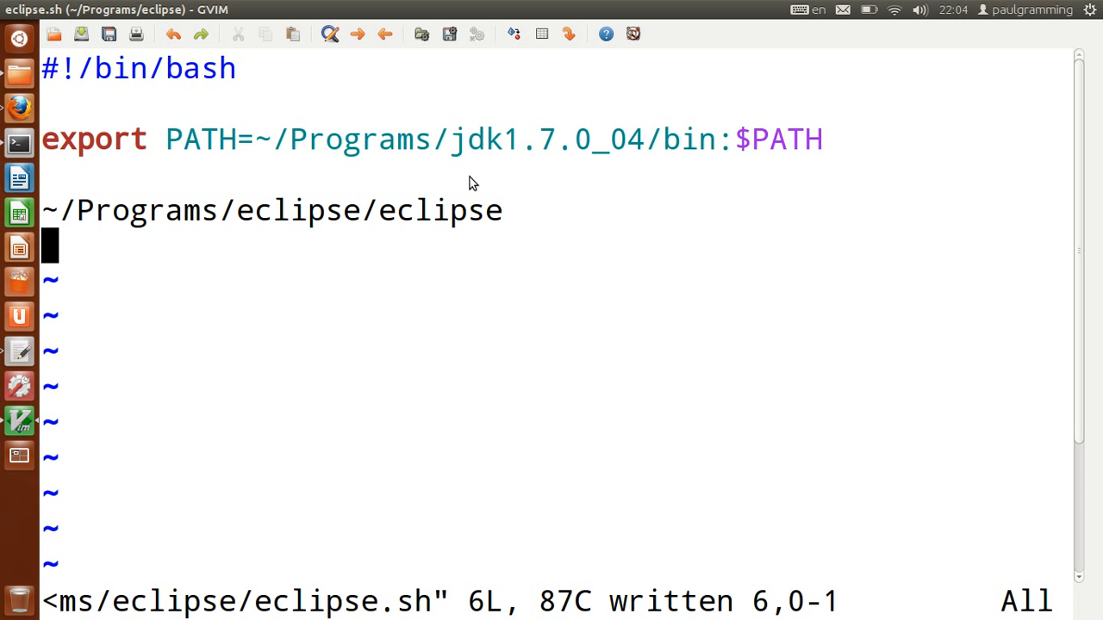
Step: Save all open files once more and close the editor
click(109, 35)
mouse_move(59, 15)
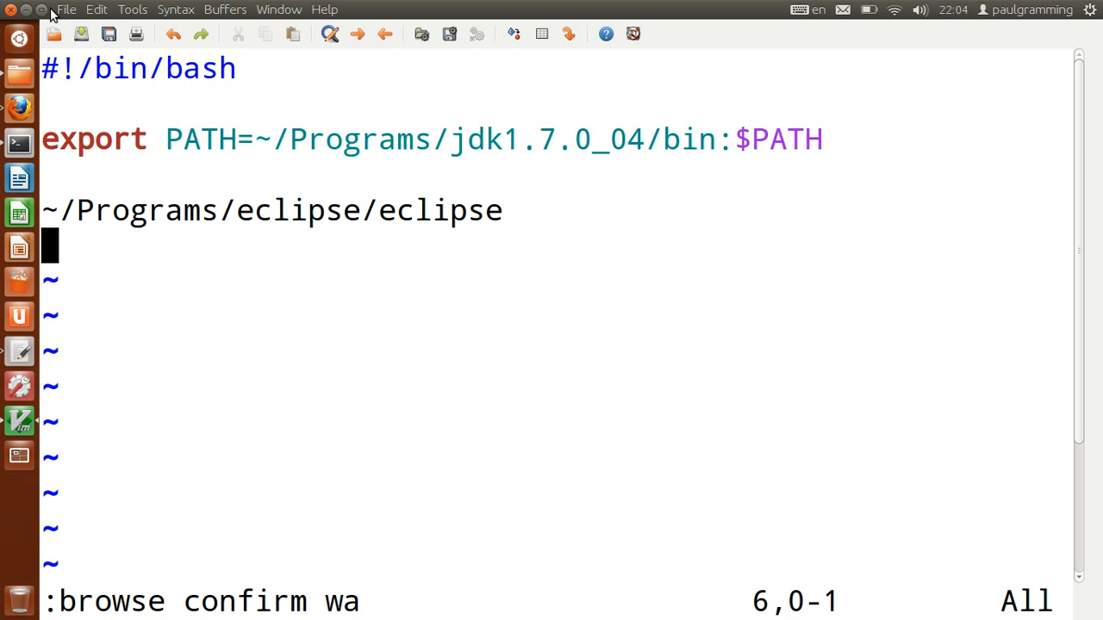
click(10, 10)
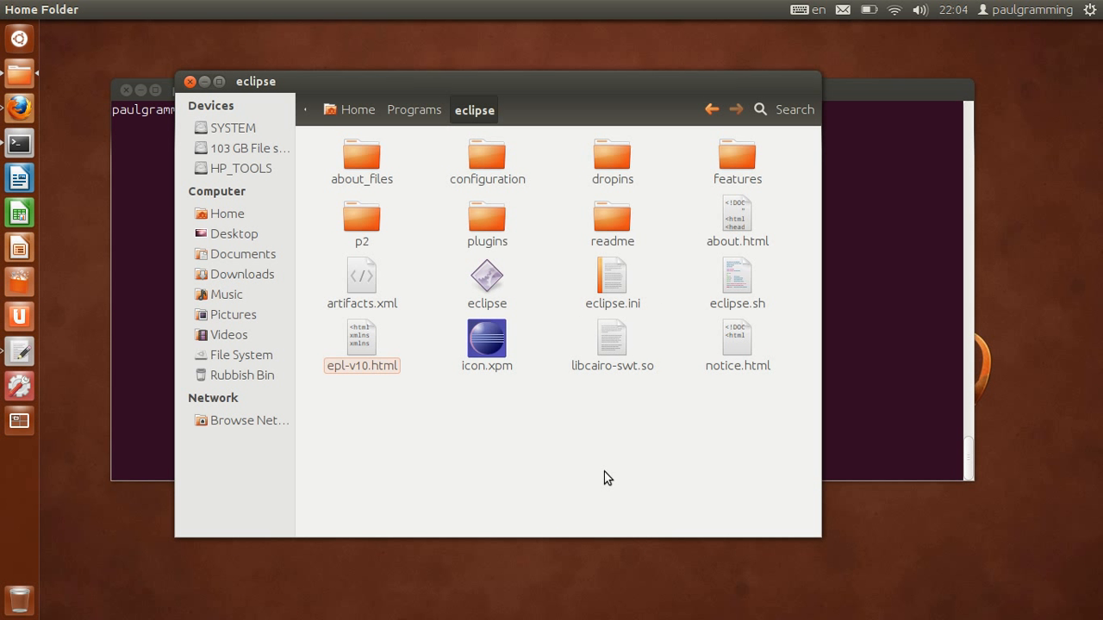
Step: Allow the eclipse.sh file to be executed as a program in its properties
right_click(730, 296)
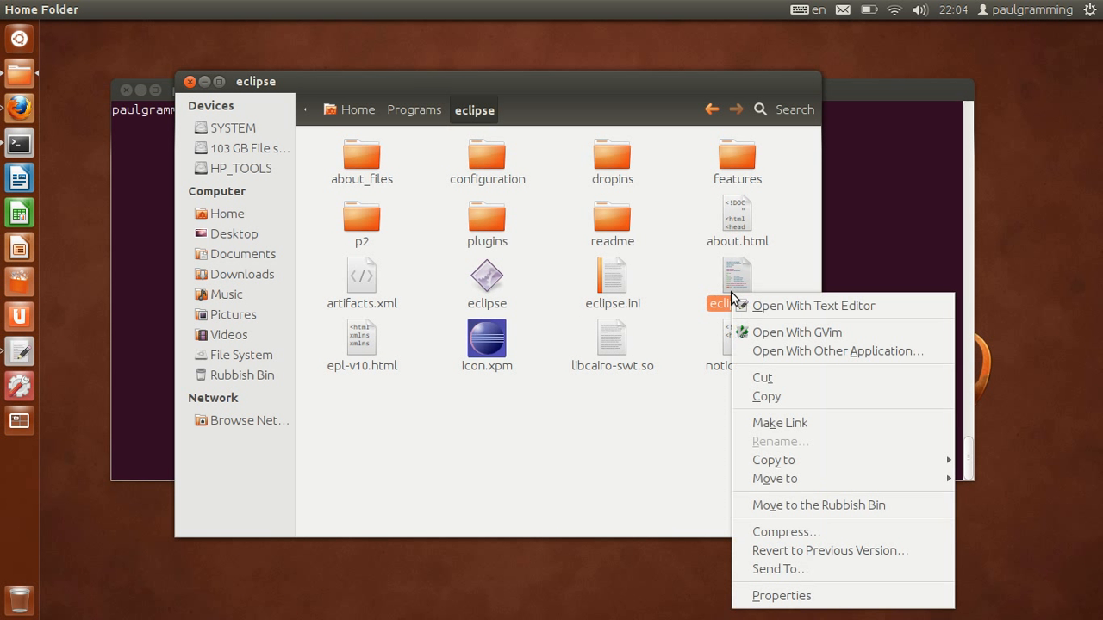
click(780, 596)
drag(490, 92, 398, 145)
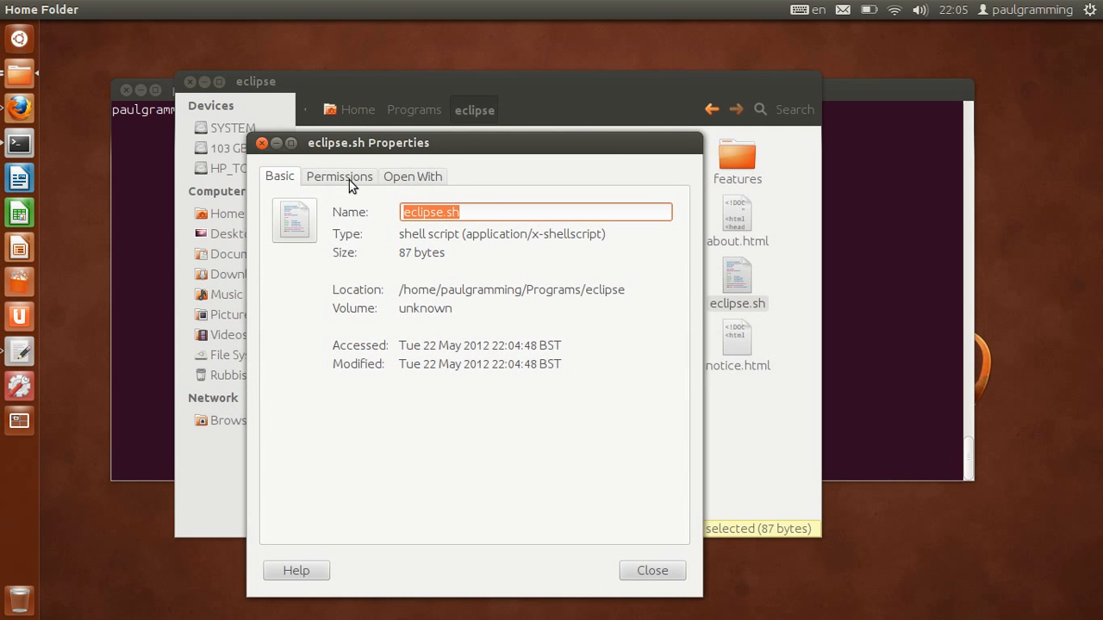
drag(366, 147, 359, 88)
click(337, 119)
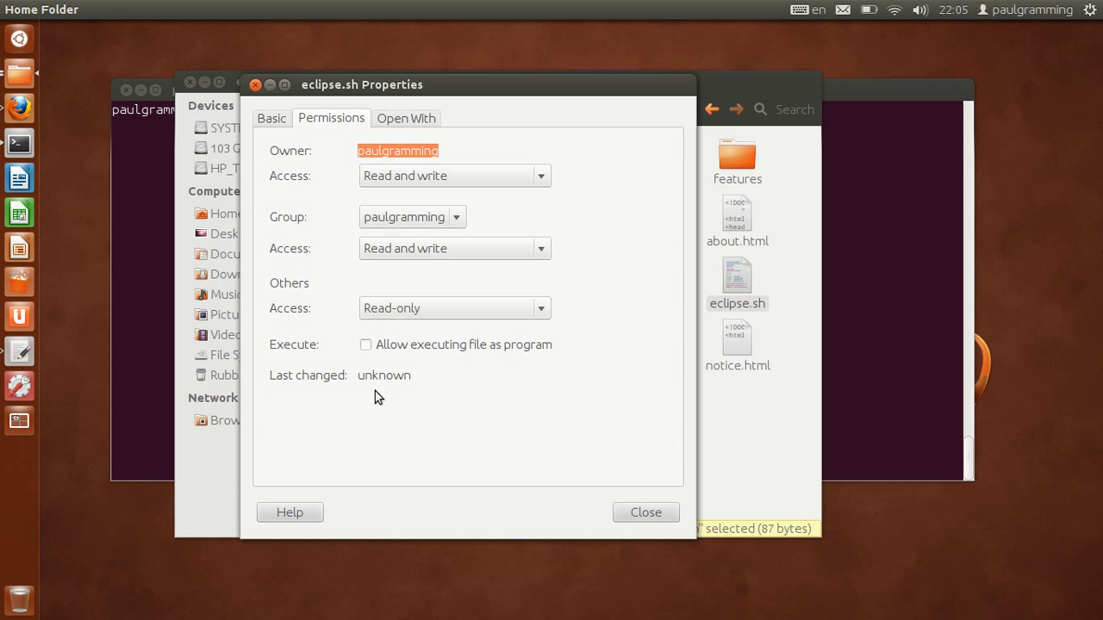
click(367, 346)
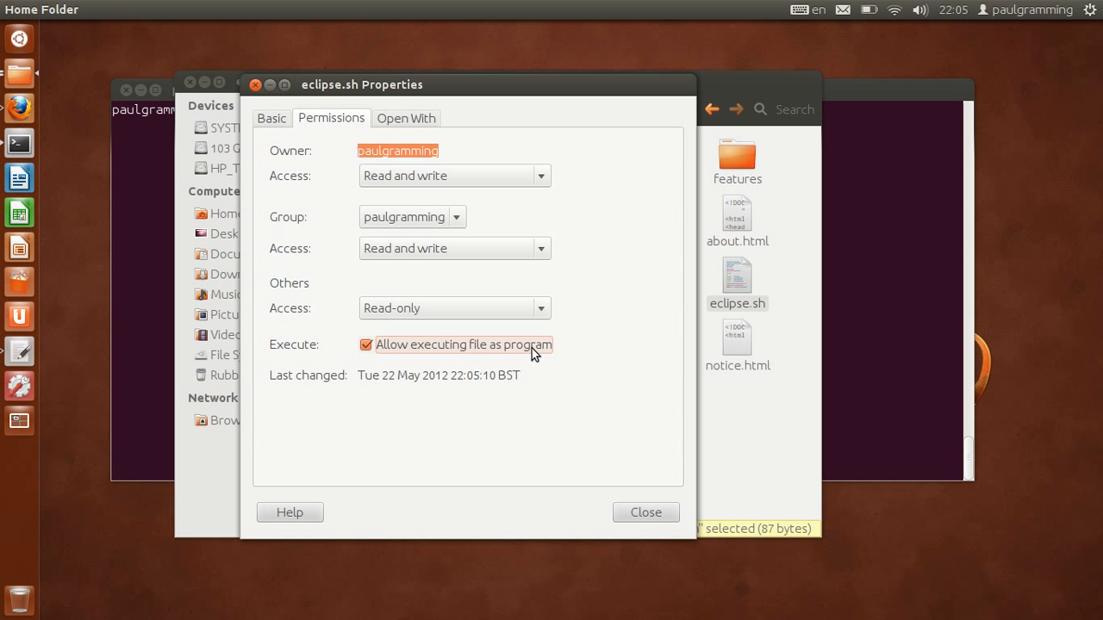
click(398, 120)
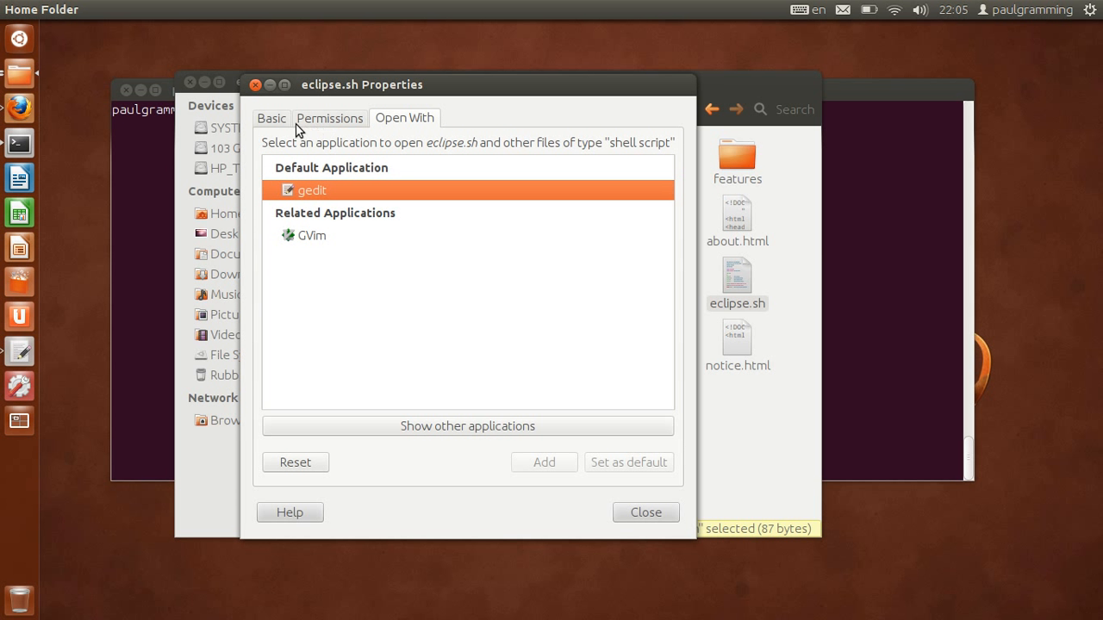
click(325, 120)
click(639, 511)
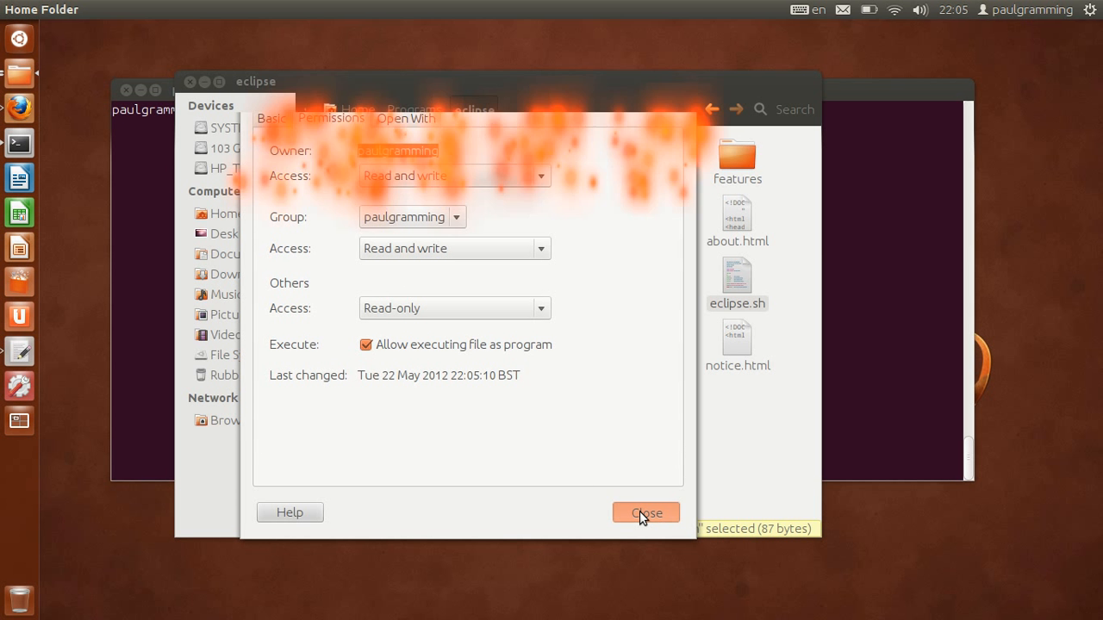
Step: Run the eclipse.sh script and start Eclipse with the proposed default workspace folder
double_click(747, 288)
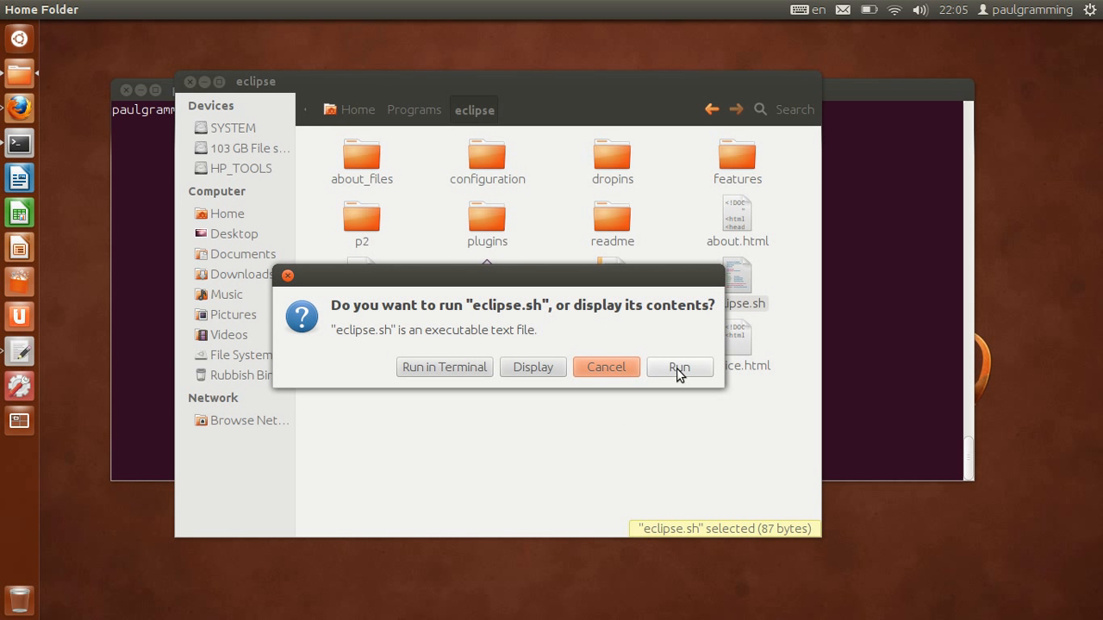
click(679, 367)
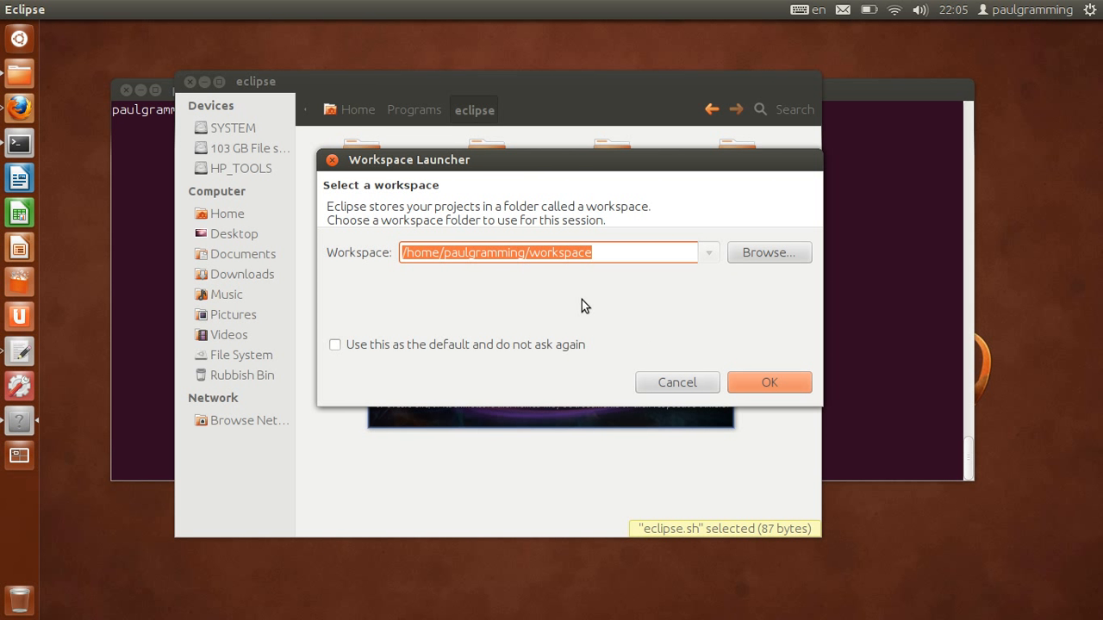
drag(548, 161, 303, 126)
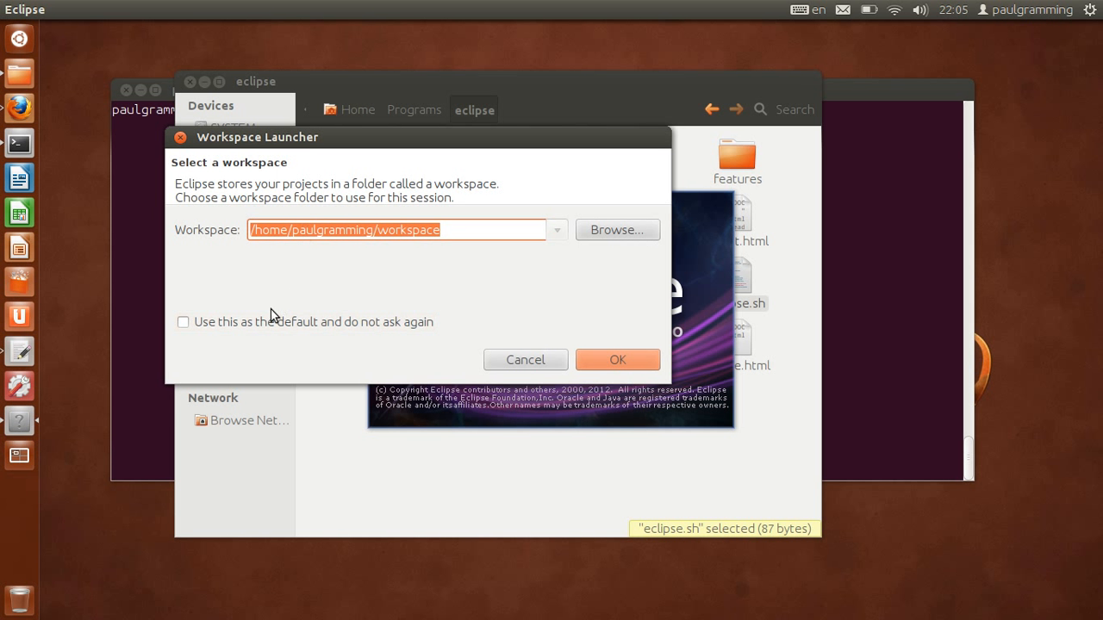
click(598, 361)
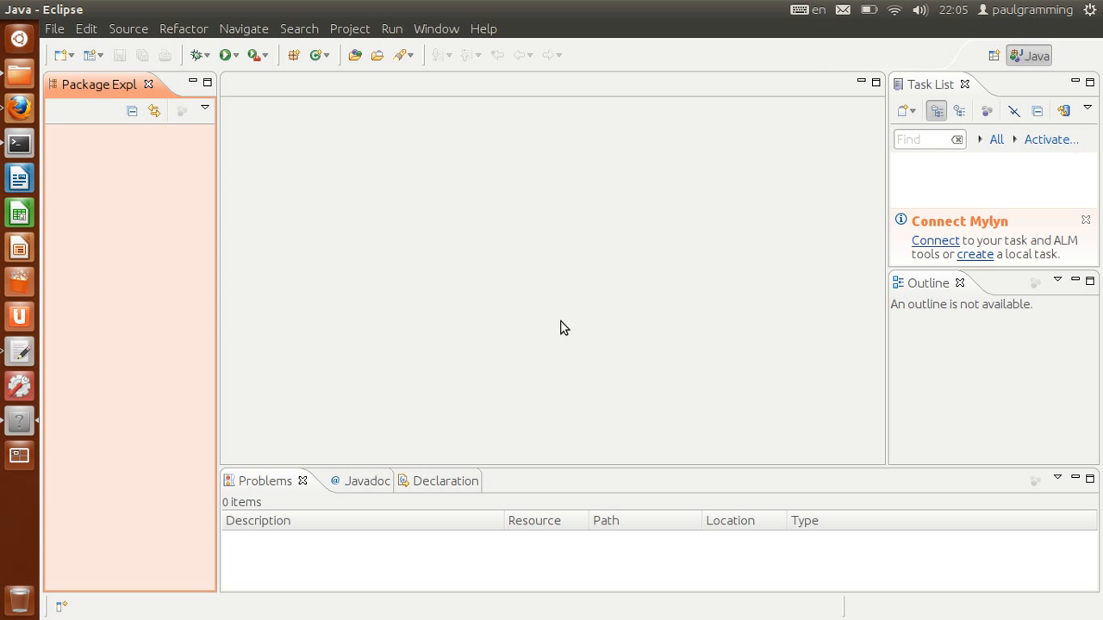
Step: Exit Eclipse and return to the file manager
click(53, 29)
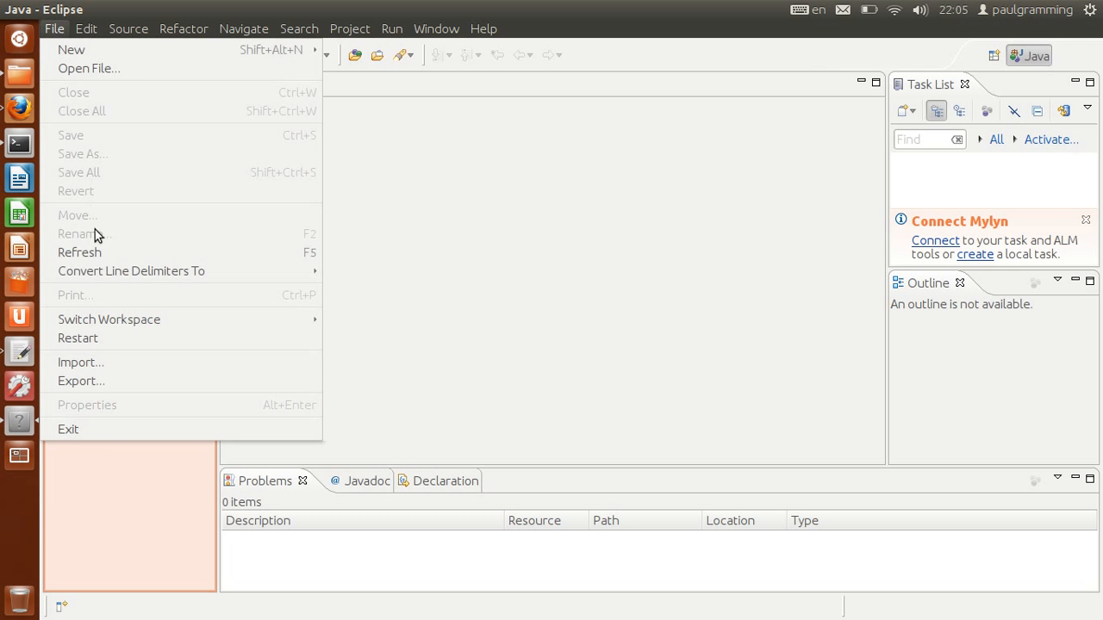
click(98, 430)
click(529, 432)
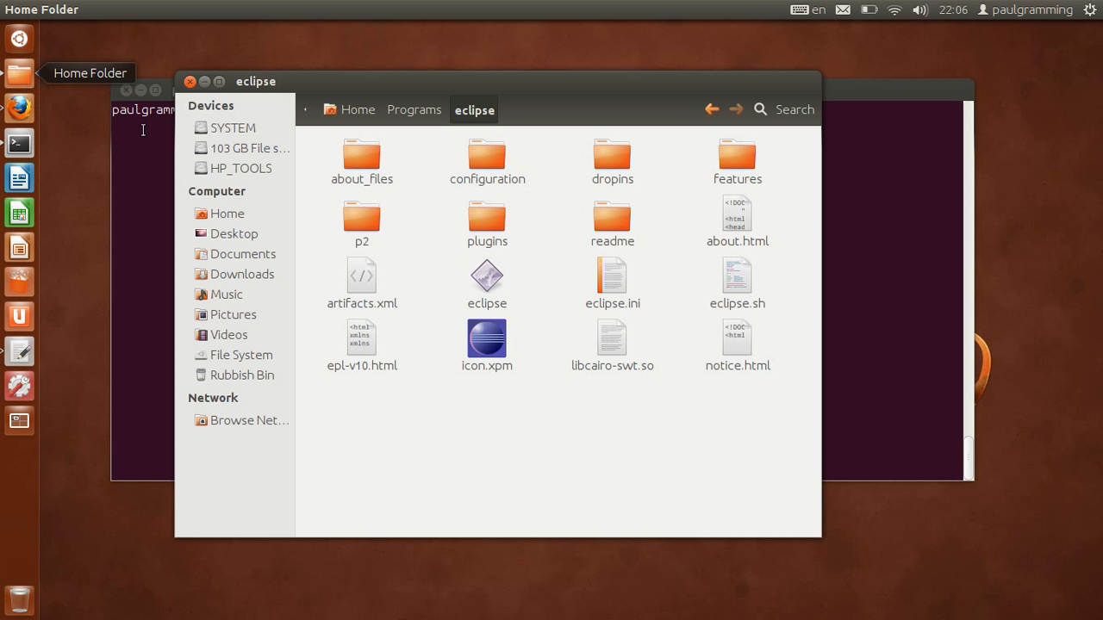
Step: Copy the amd64 folder and jfxrt.jar from rt/lib inside the javafx-sdk2.2.0-beta folder in Programs
click(408, 110)
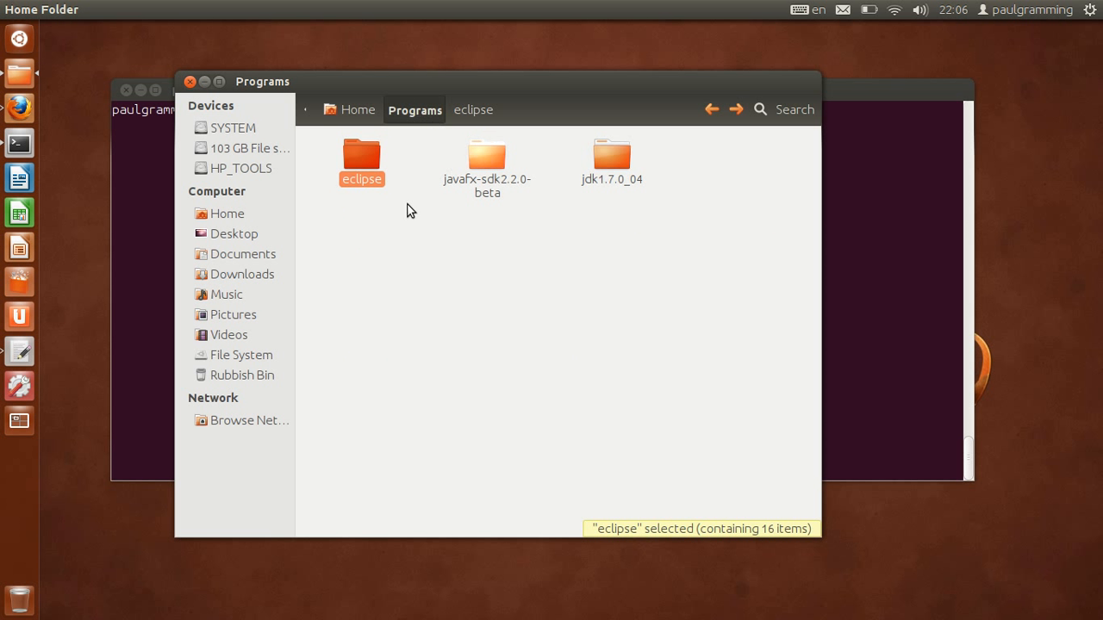
click(509, 204)
click(471, 169)
double_click(472, 168)
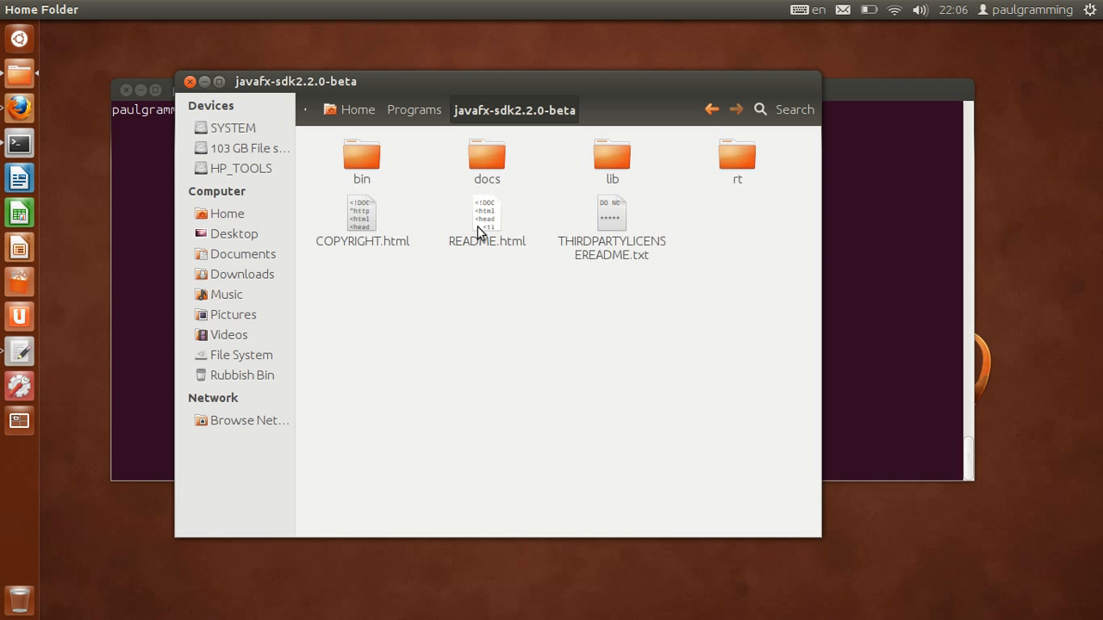
double_click(743, 176)
double_click(372, 185)
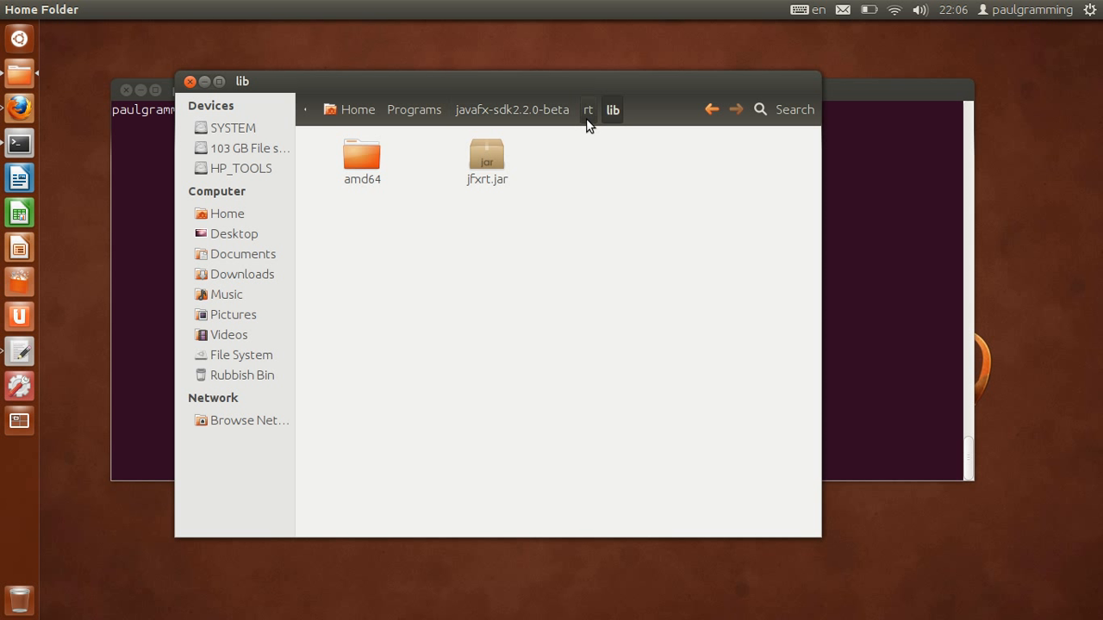
drag(575, 256, 337, 140)
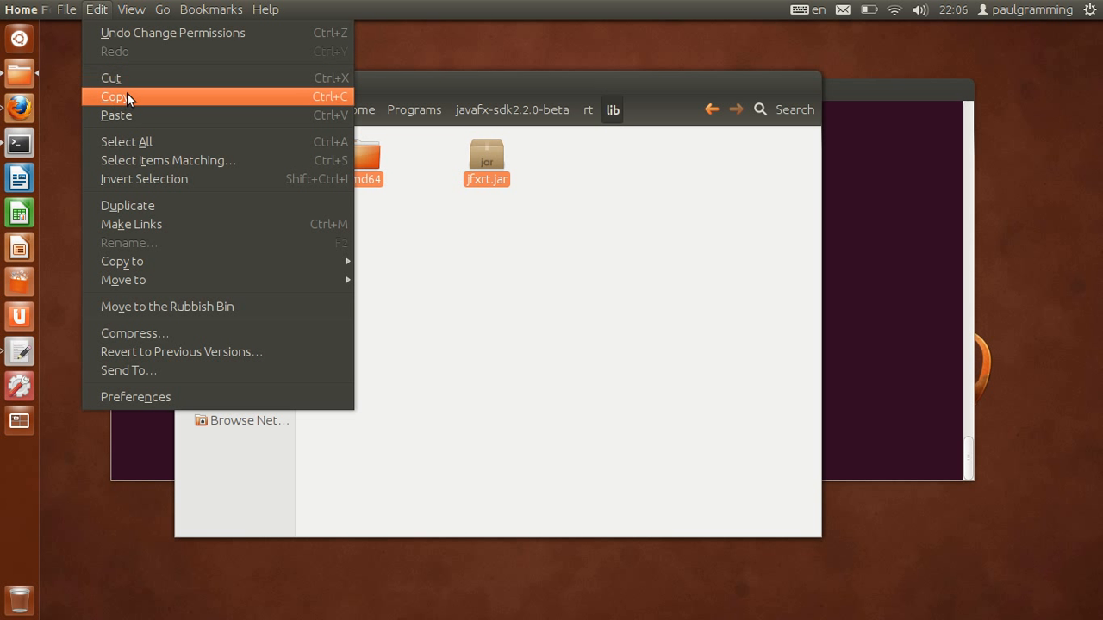
click(127, 92)
click(549, 270)
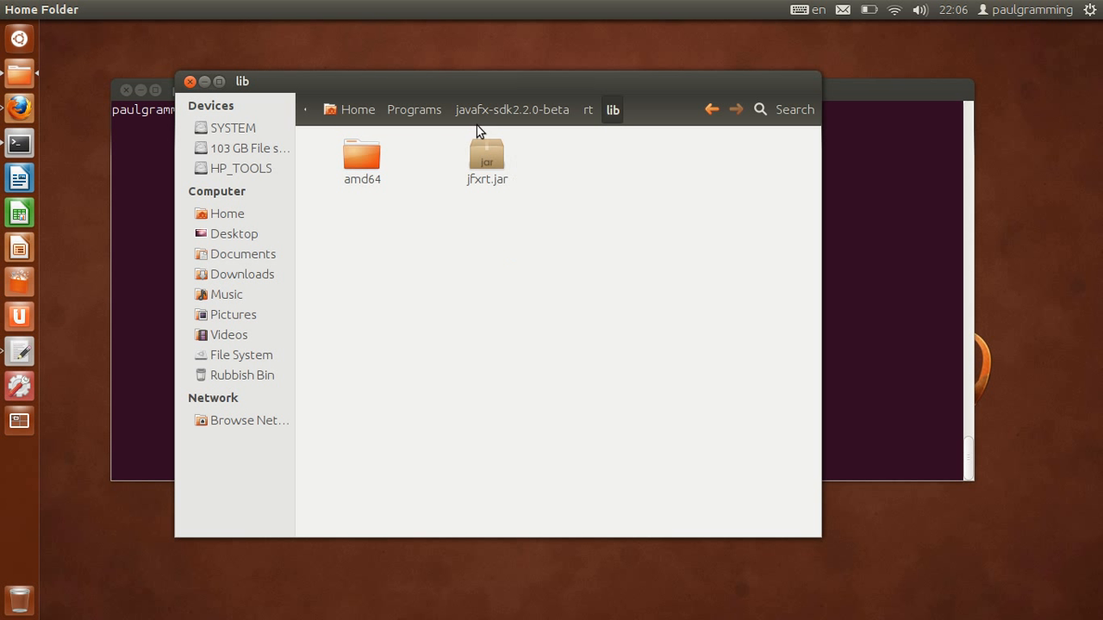
Step: Paste the copied JavaFX files into jre/lib of jdk1.7.0_04, merging the amd64 folder, and check for jfxrt.jar there
click(404, 111)
double_click(610, 172)
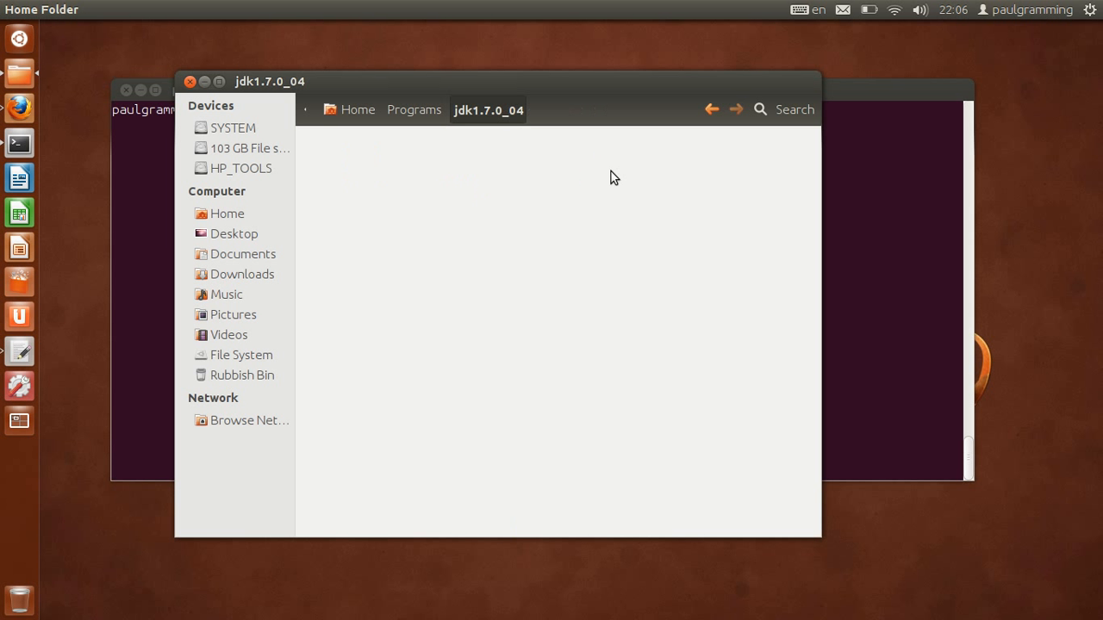
double_click(739, 183)
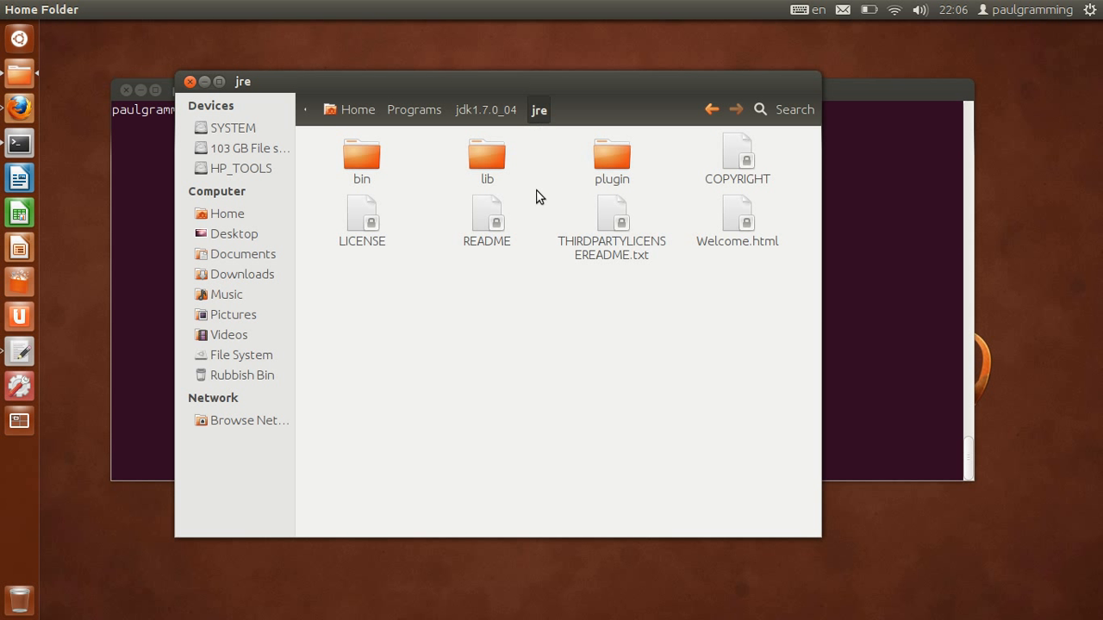
double_click(486, 159)
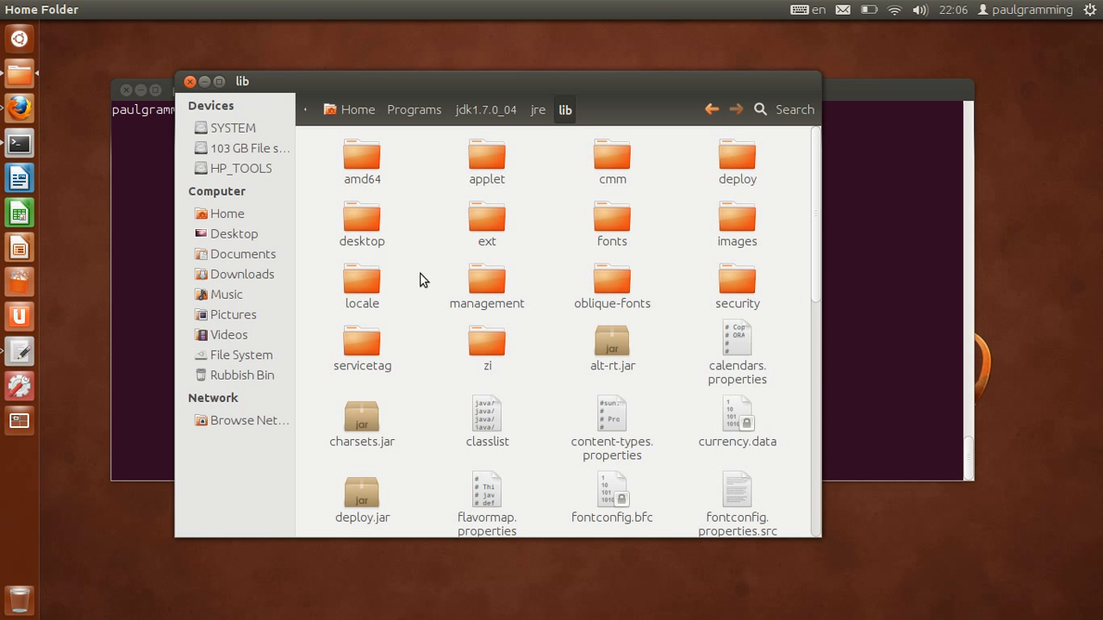
right_click(423, 253)
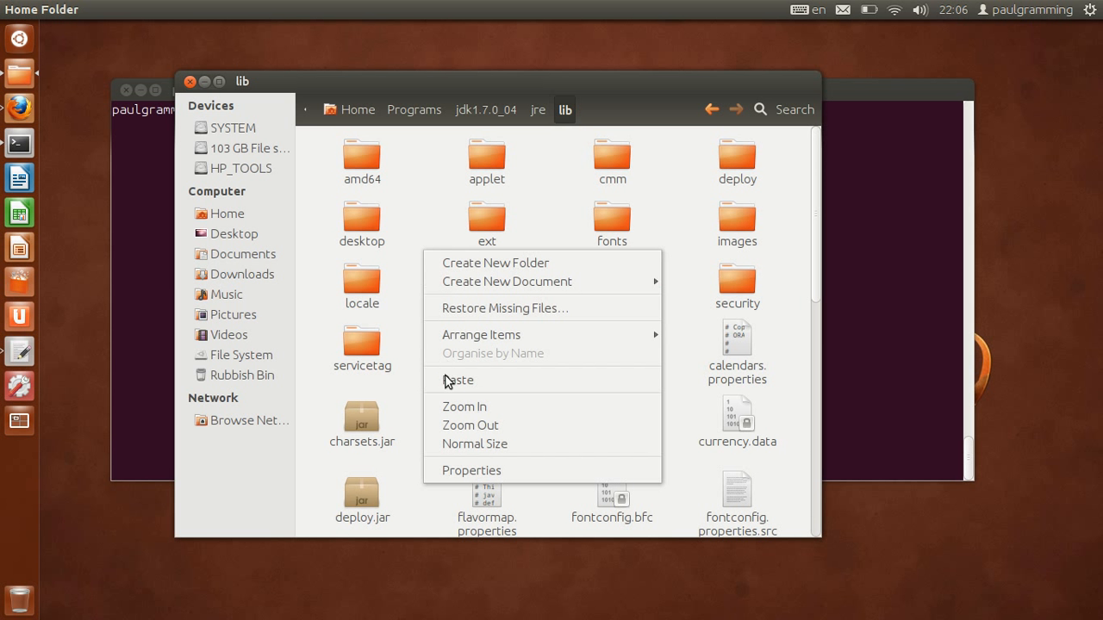
click(445, 378)
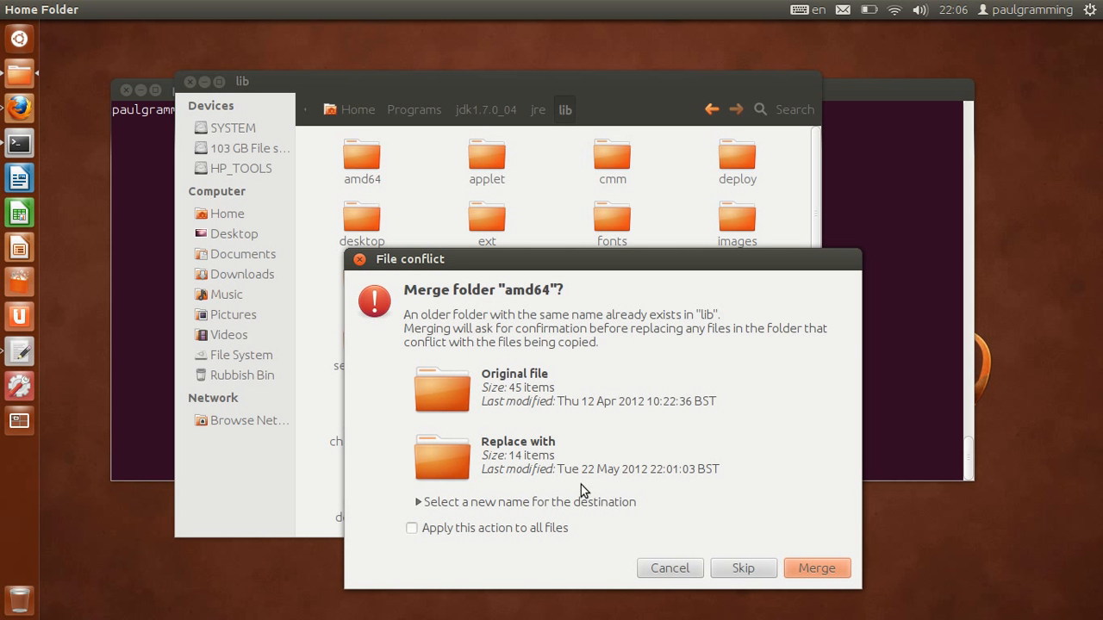
click(818, 569)
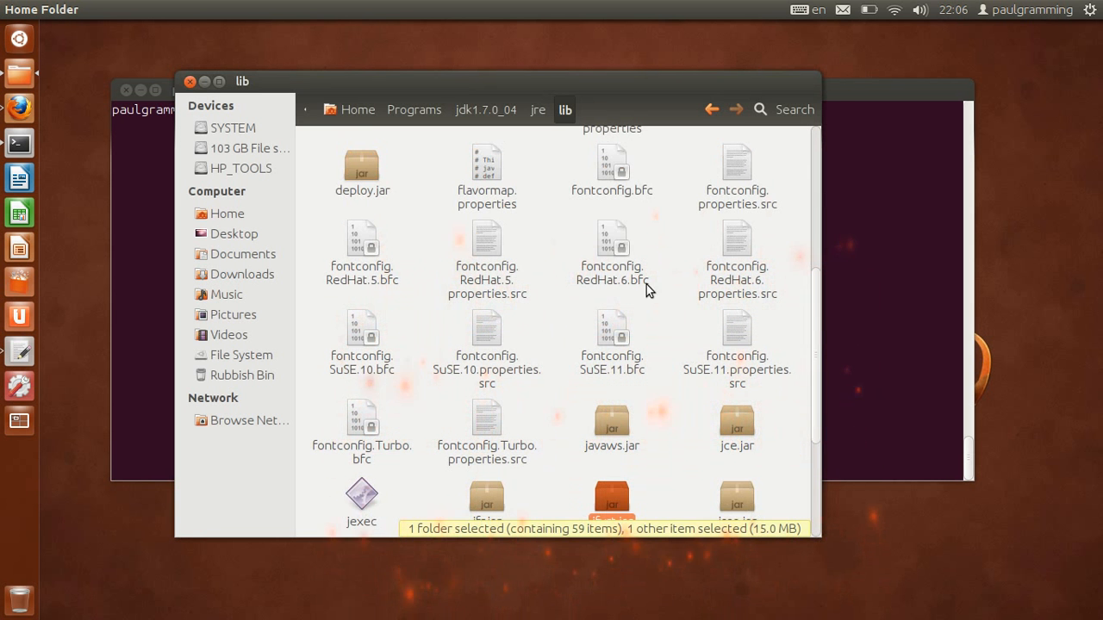
scroll(681, 413, down, 3)
click(610, 353)
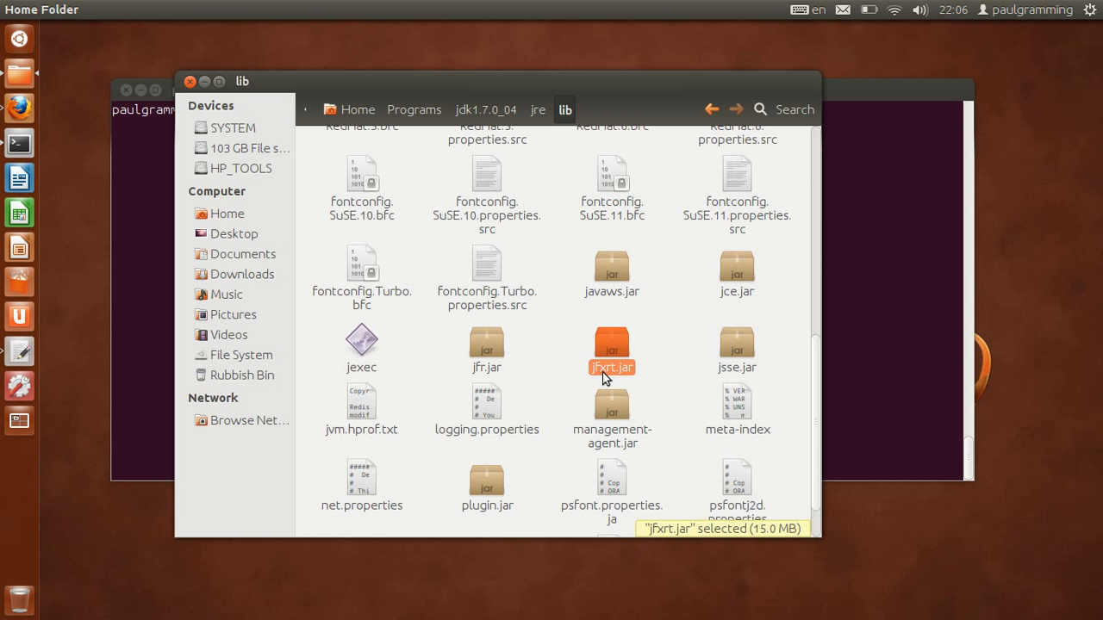
click(672, 325)
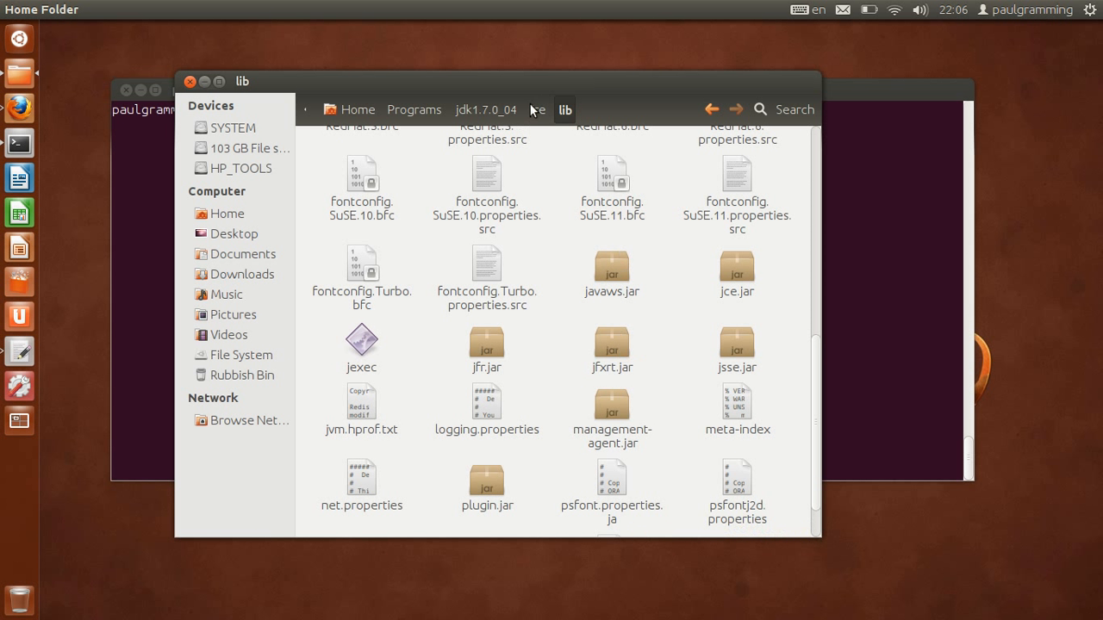
Step: Return to the Programs folder, close its window and switch to the Step4 document in gedit
drag(507, 84, 514, 49)
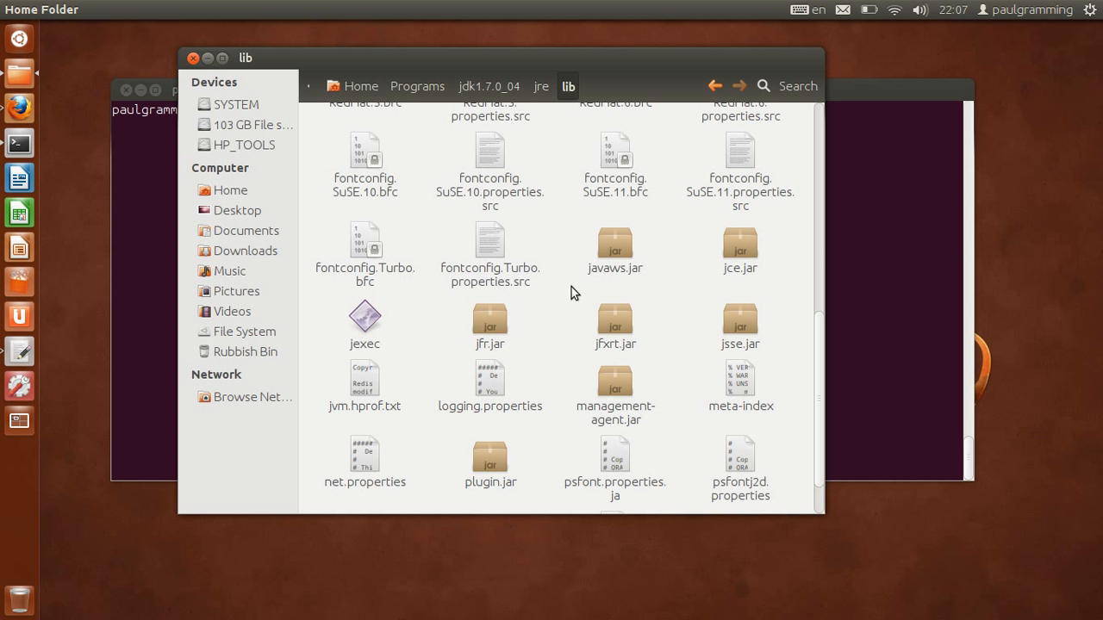
click(430, 87)
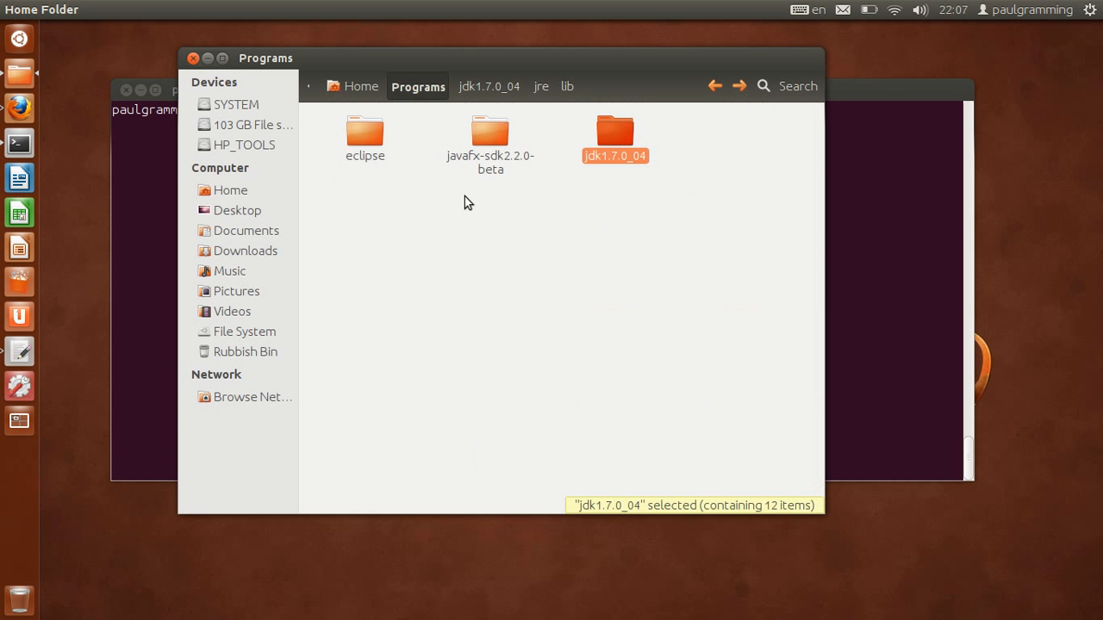
click(480, 168)
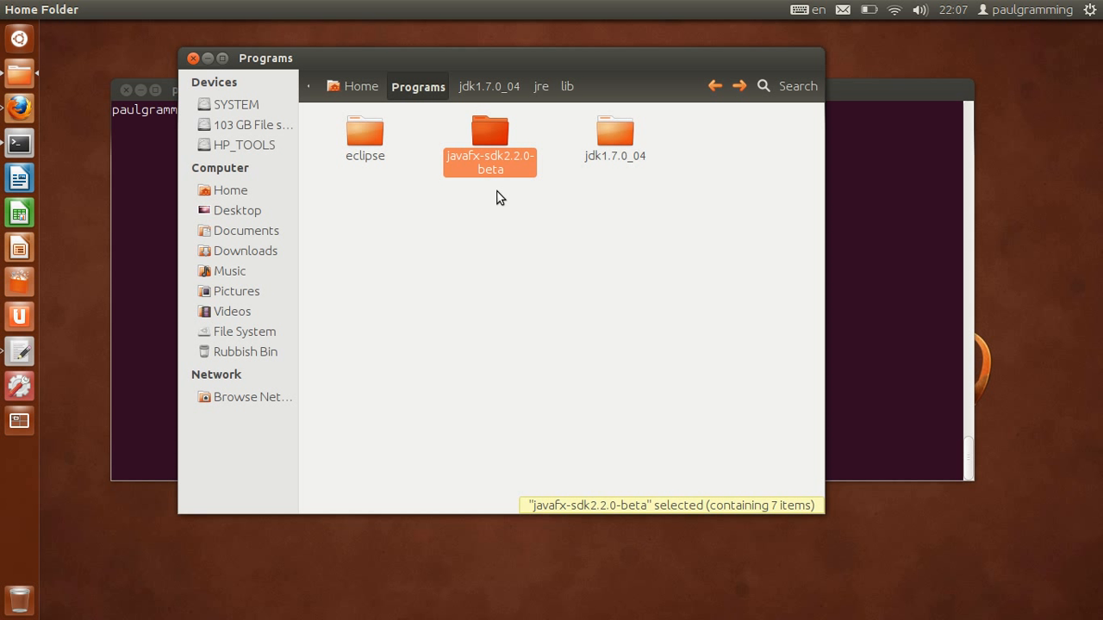
click(507, 212)
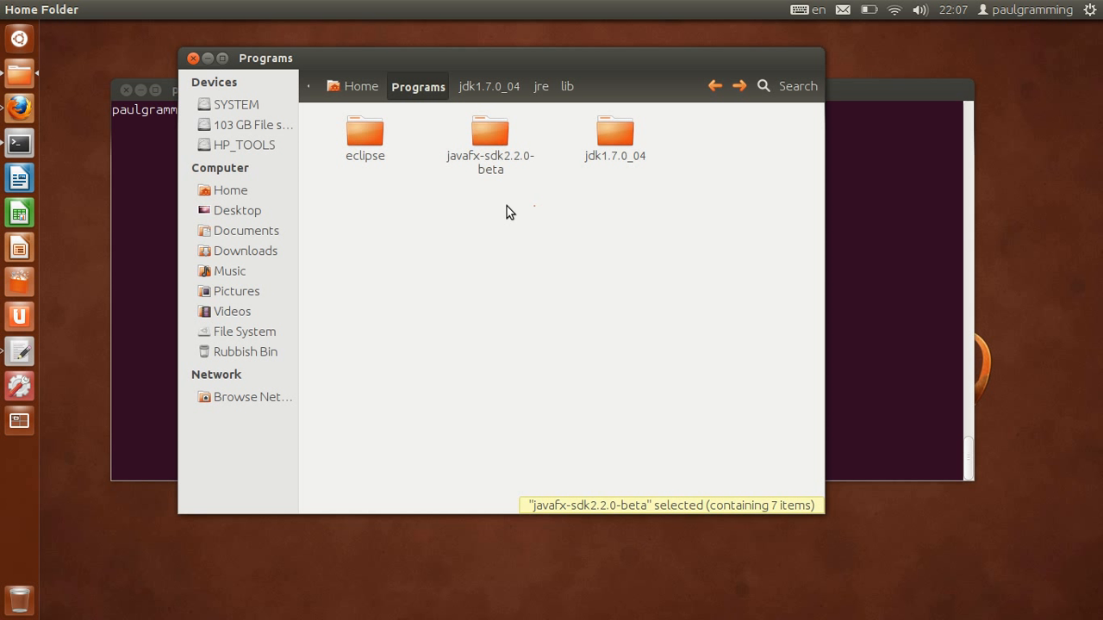
click(193, 59)
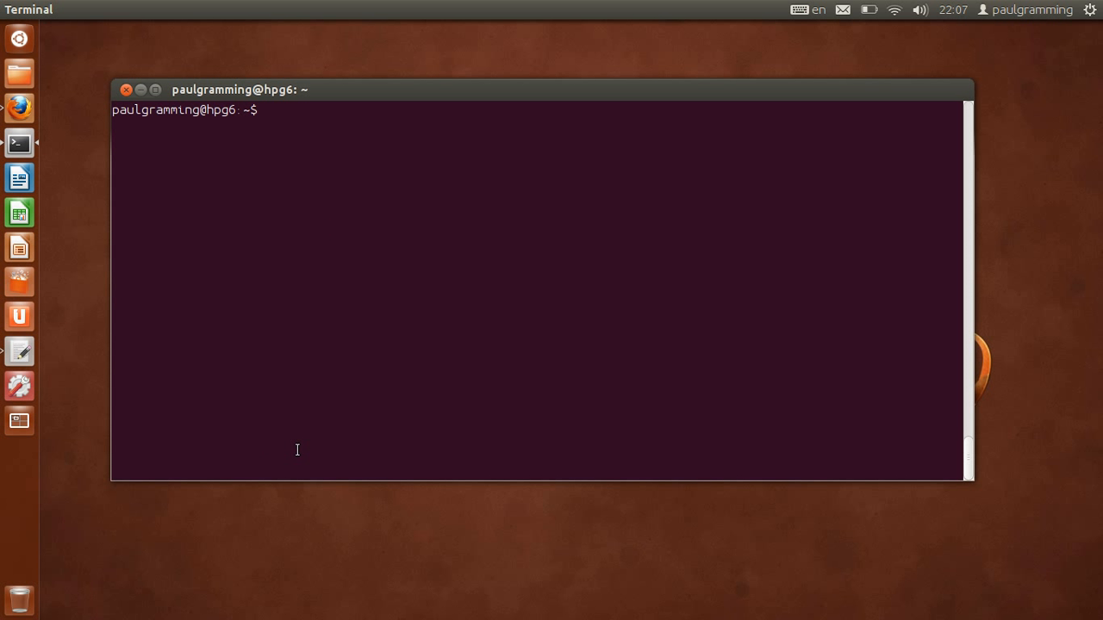
click(19, 352)
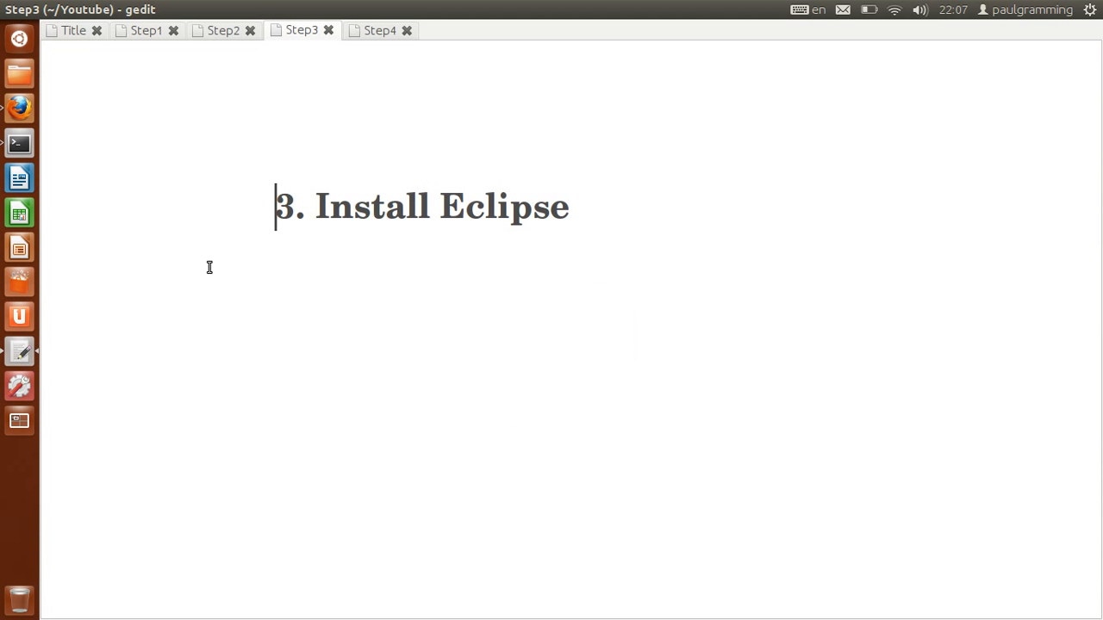
click(377, 33)
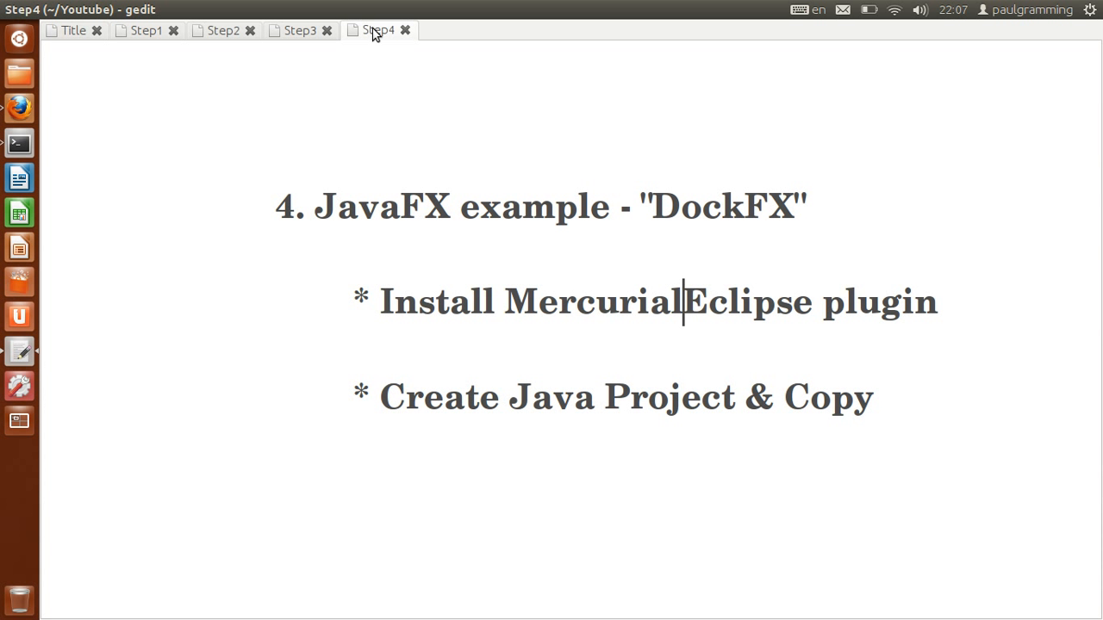
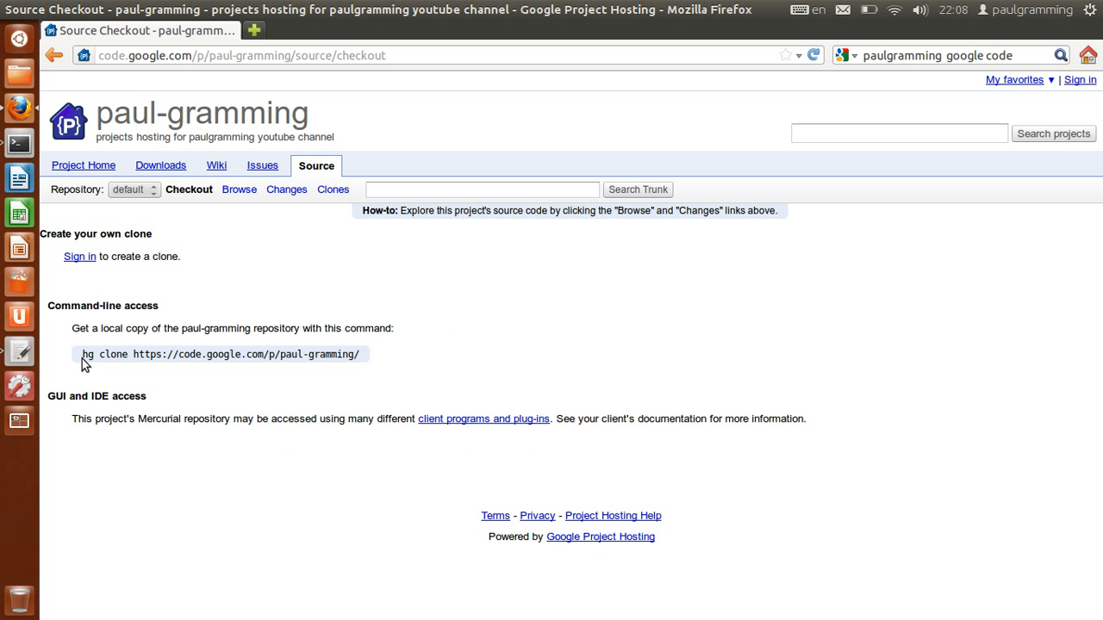
Step: Highlight the repository URL in the project's hg clone command and enlarge the checkout page
drag(135, 355, 361, 354)
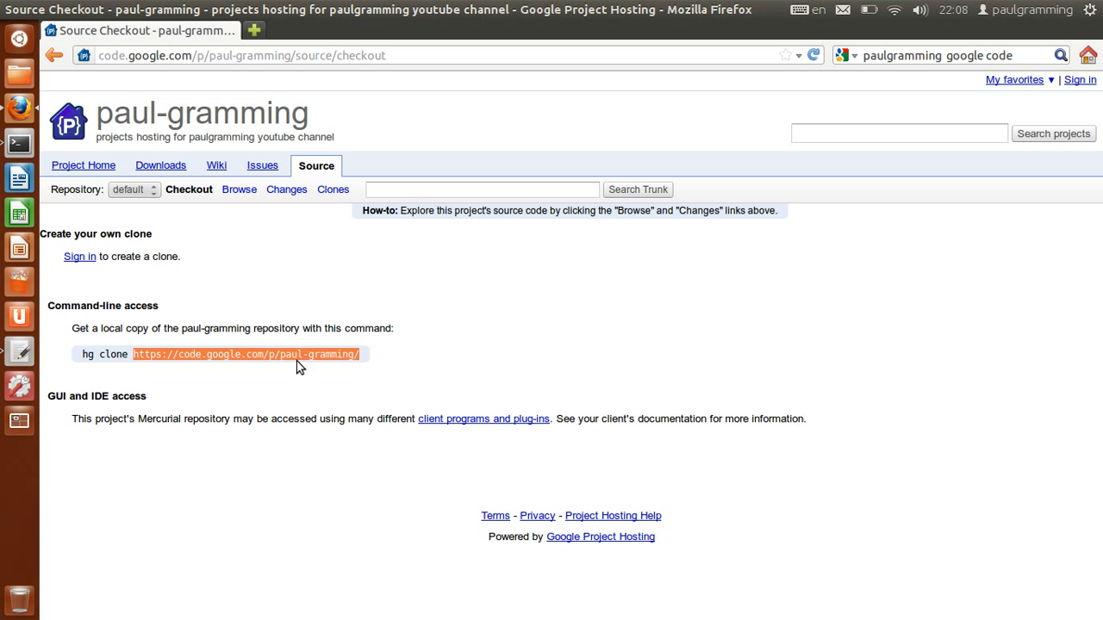
key(ctrl+plus)
key(ctrl+plus)
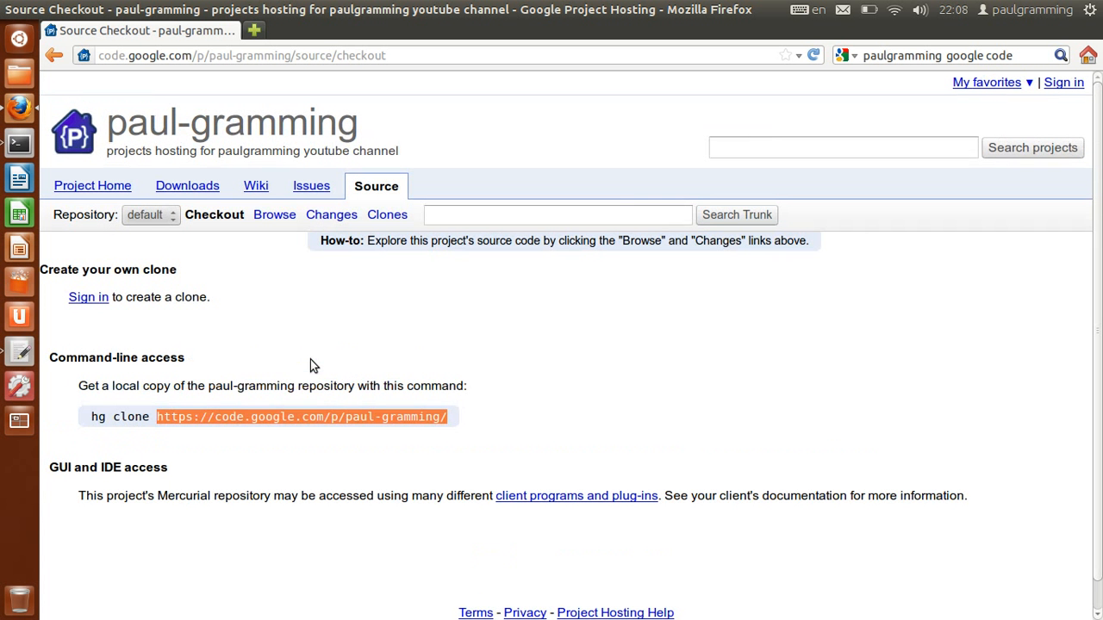
Step: Copy the repository URL from the hg clone command and open the Home folder in a file manager window over the terminal
right_click(215, 419)
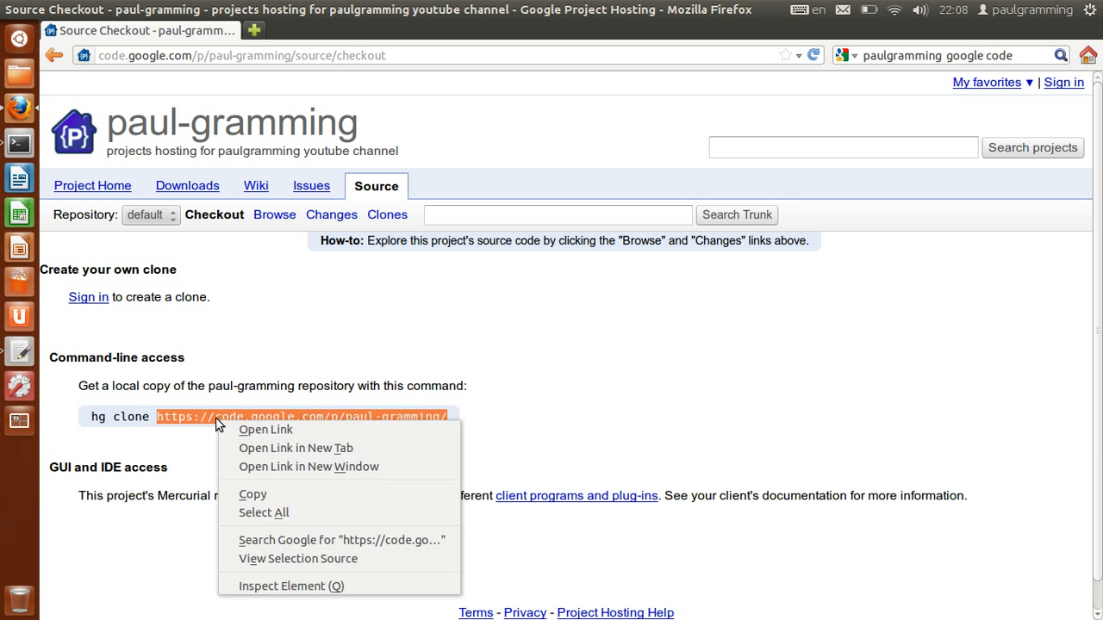
click(252, 494)
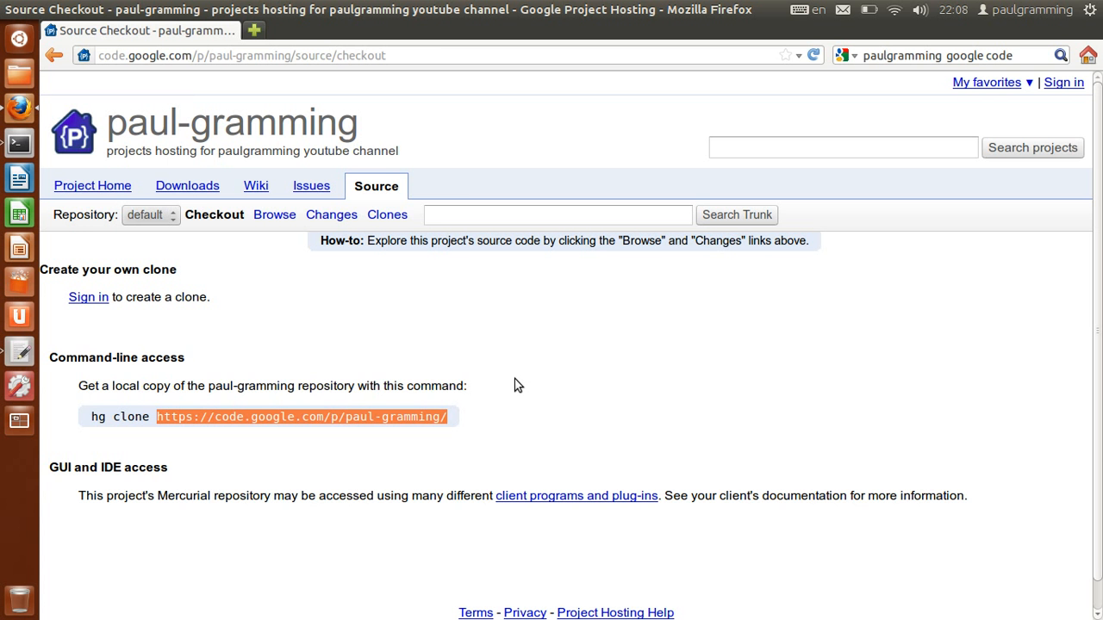
key(alt+Tab)
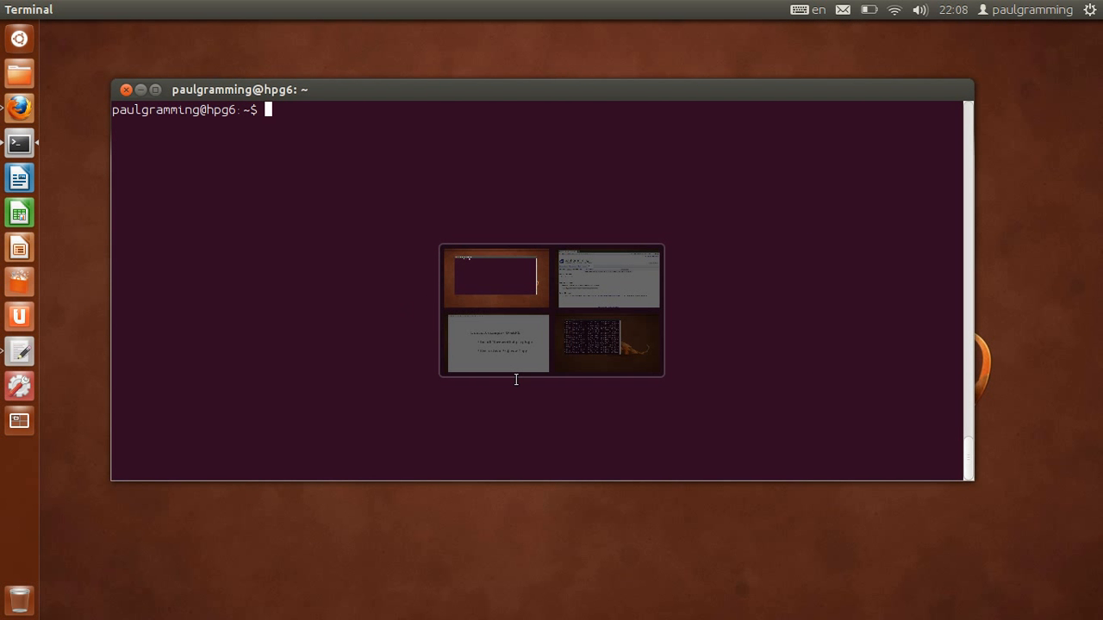
click(19, 74)
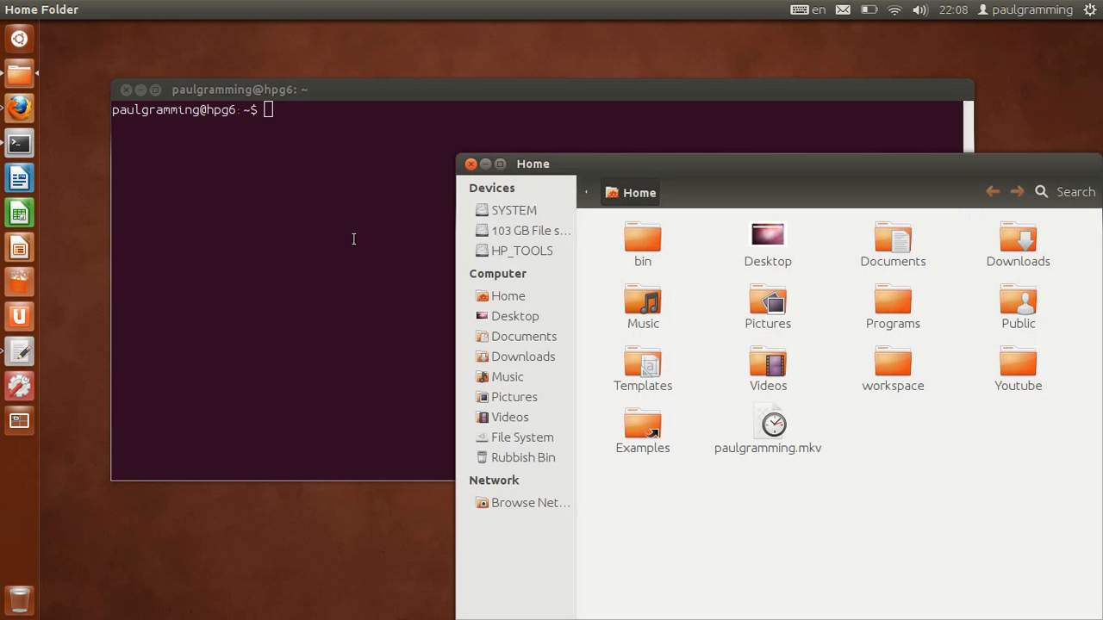
drag(643, 166, 380, 49)
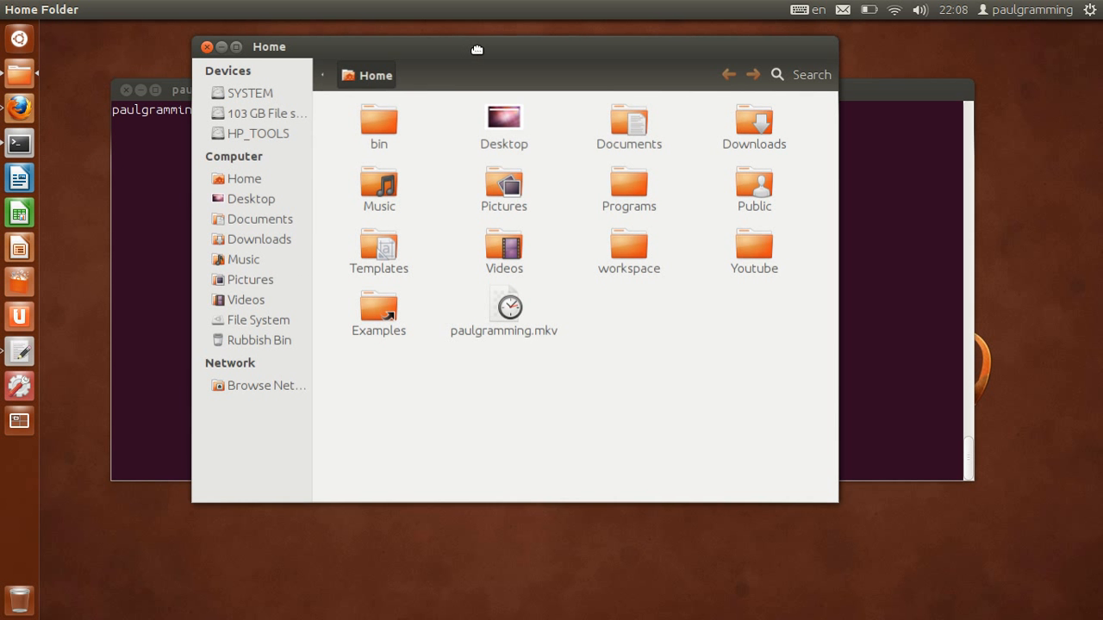
drag(477, 50, 495, 44)
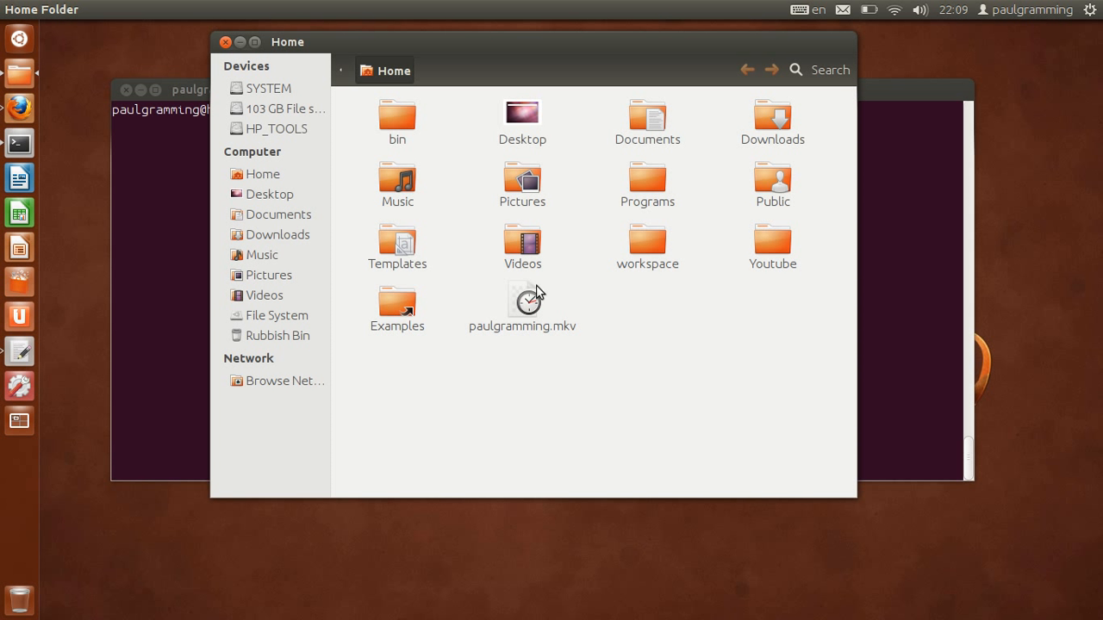
Step: Glance at the Step4 notes in gedit and search for "mercurialeclipse google code" in a new Firefox tab
key(ctrl+alt+Down)
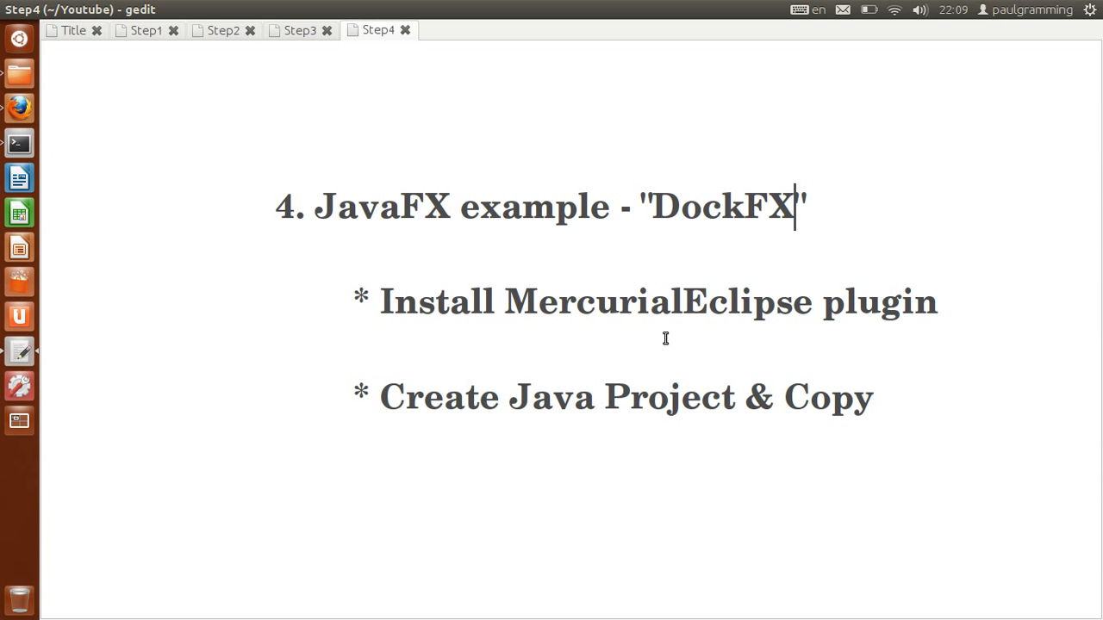
key(ctrl+alt+Up)
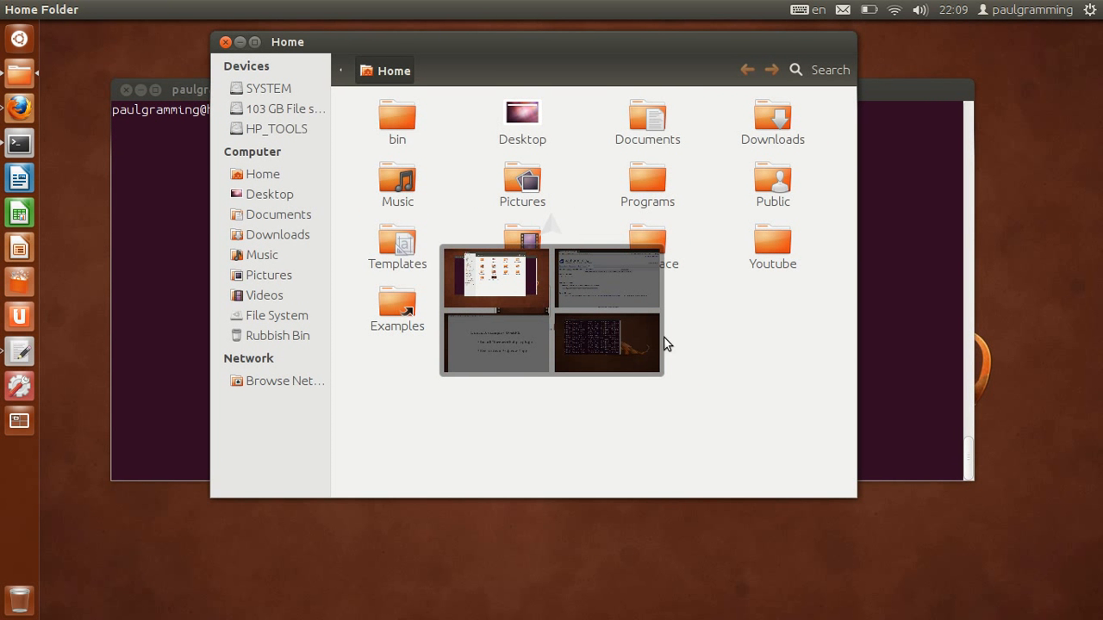
click(19, 107)
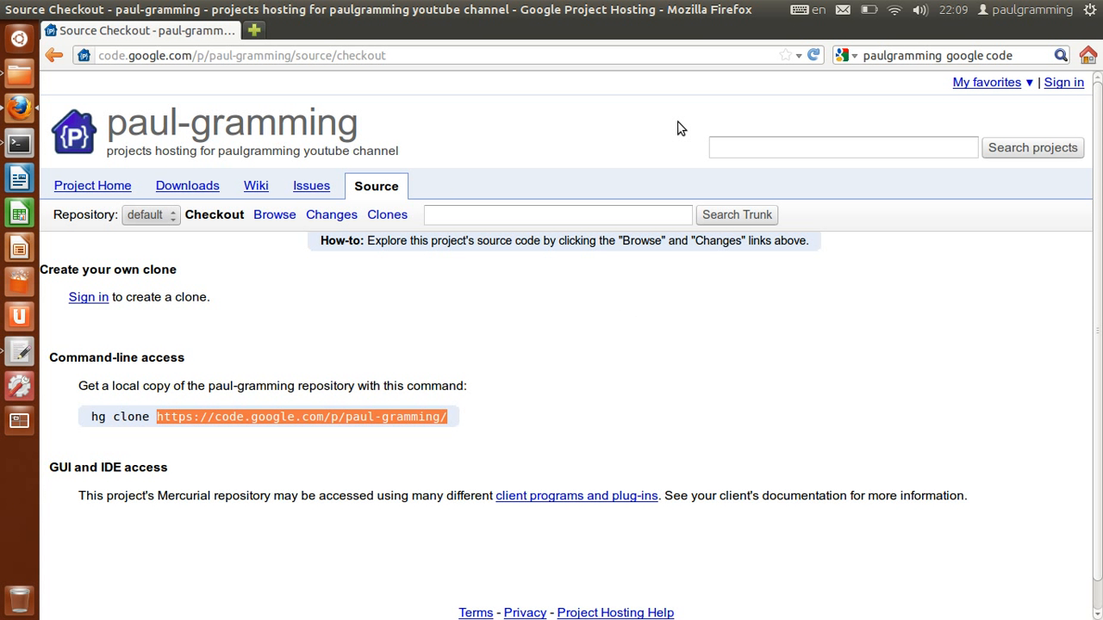
key(ctrl+t)
key(ctrl+k)
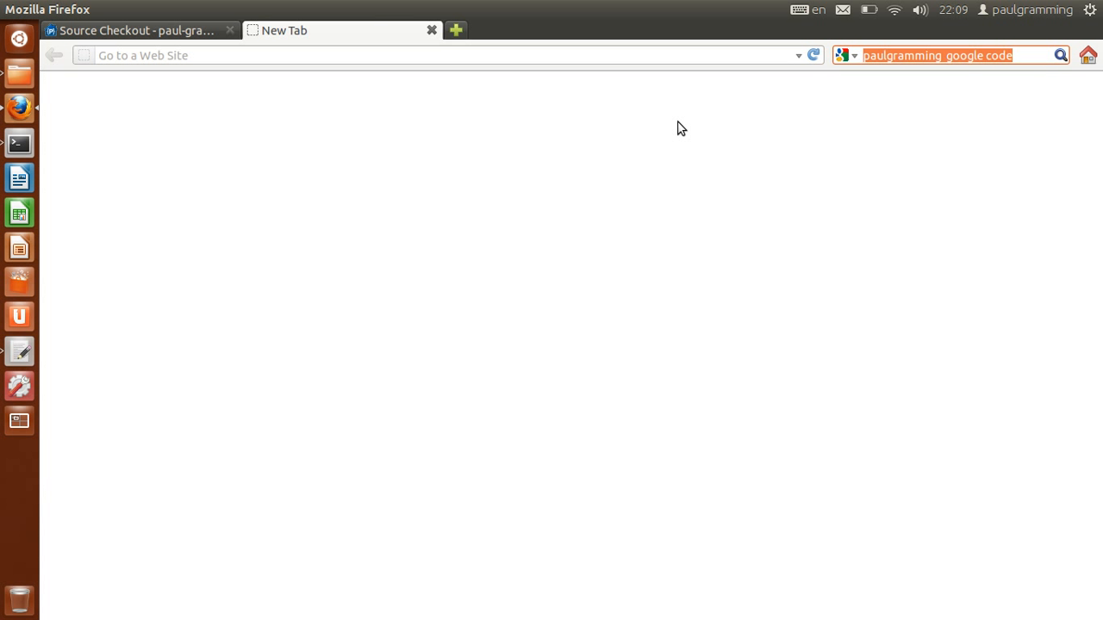
text(e)
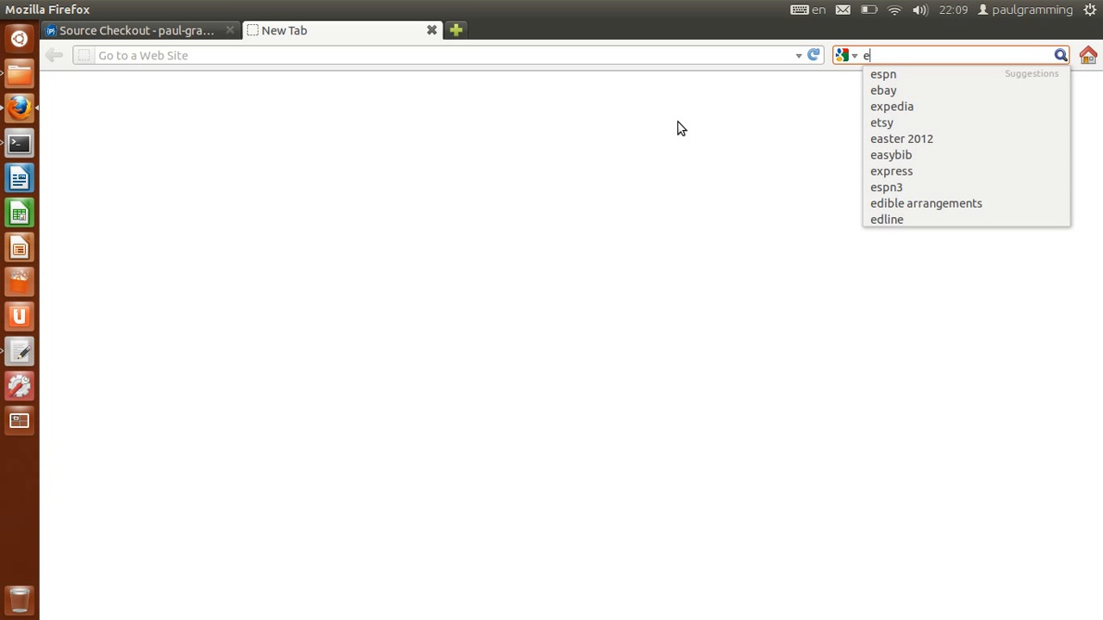
key(BackSpace)
text(merc)
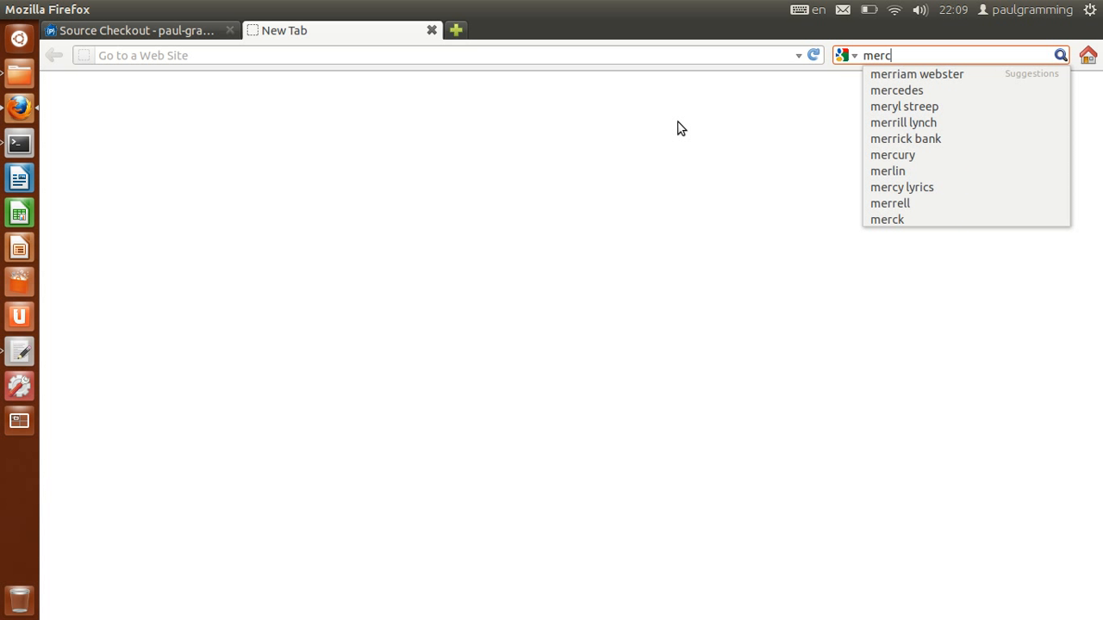
text(urial)
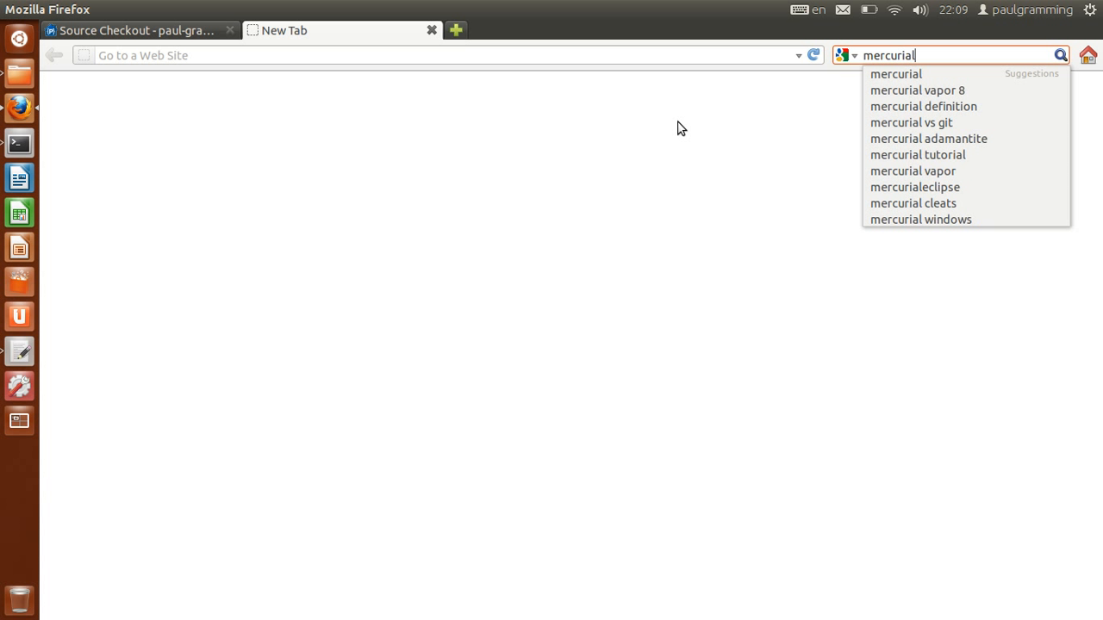
text(eclipse)
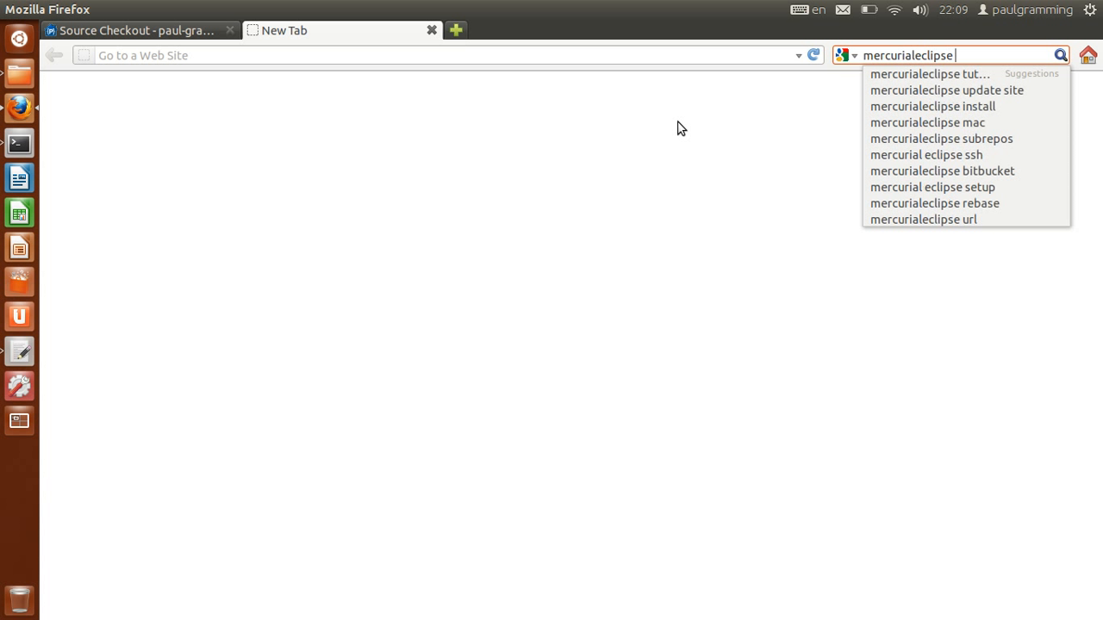
key(BackSpace)
key(BackSpace)
key(BackSpace)
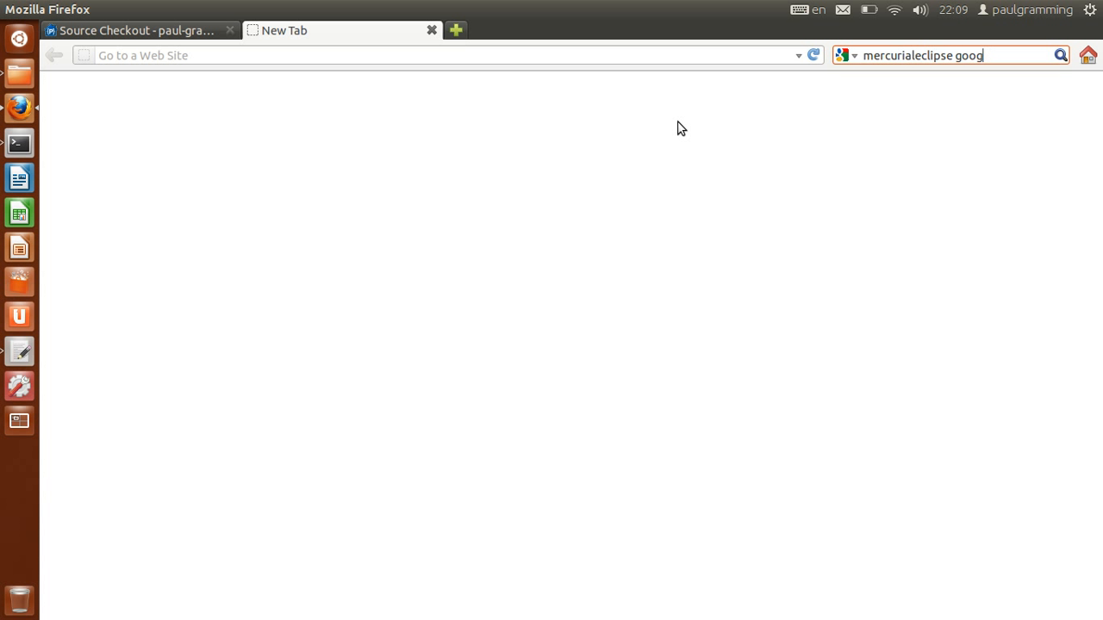
text(le code)
key(Return)
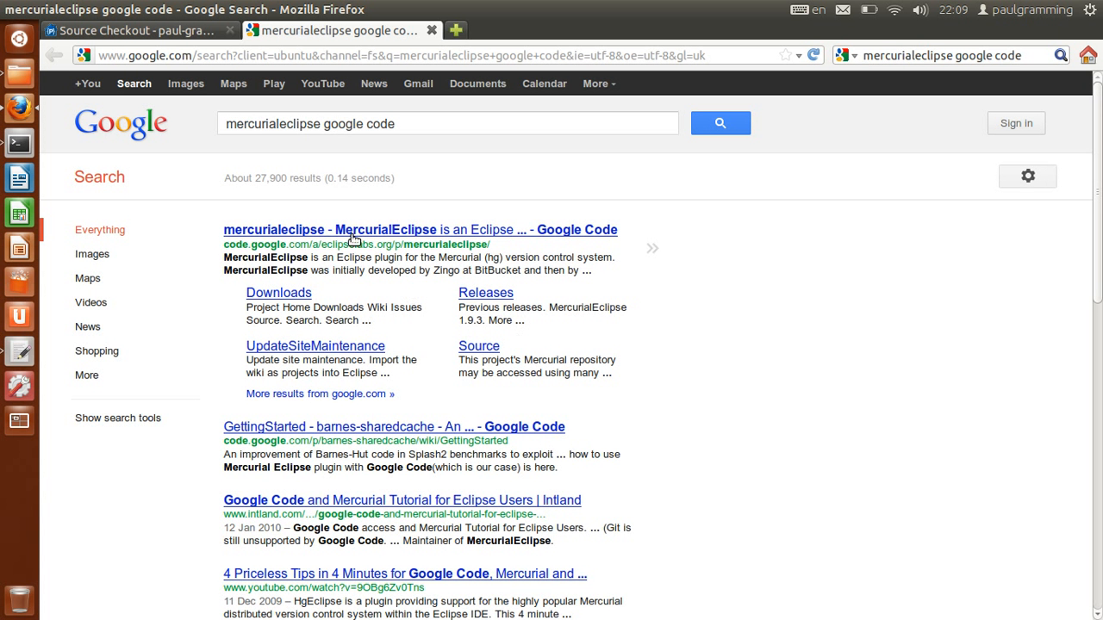
Step: Open the mercurialeclipse project on Google Code from the search results and go to its list of downloads
click(323, 230)
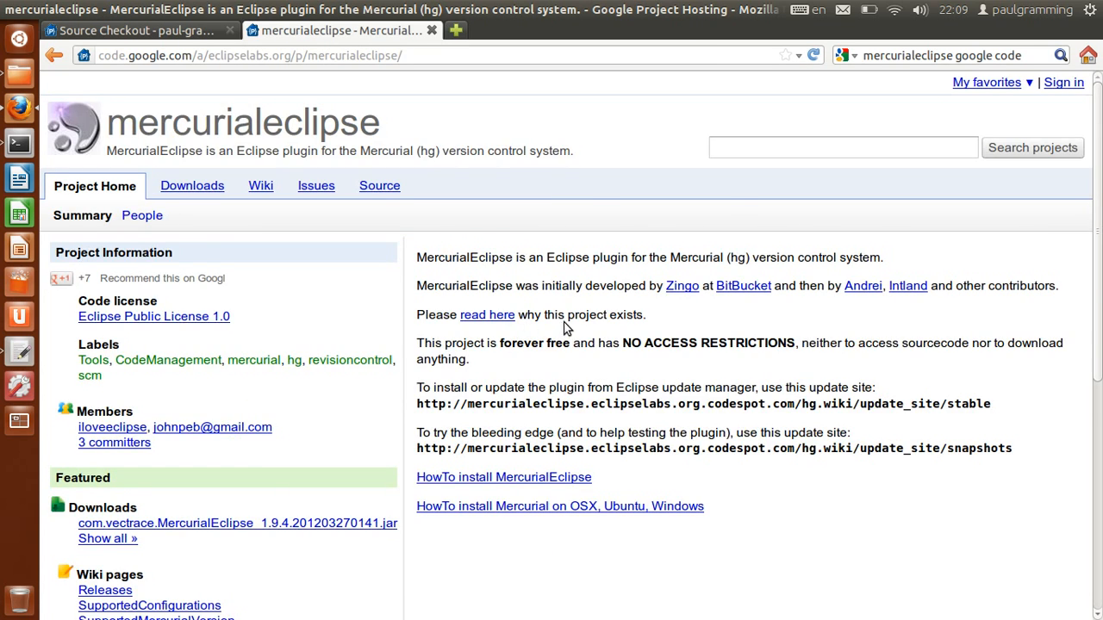
scroll(564, 327, down, 3)
scroll(206, 260, up, 3)
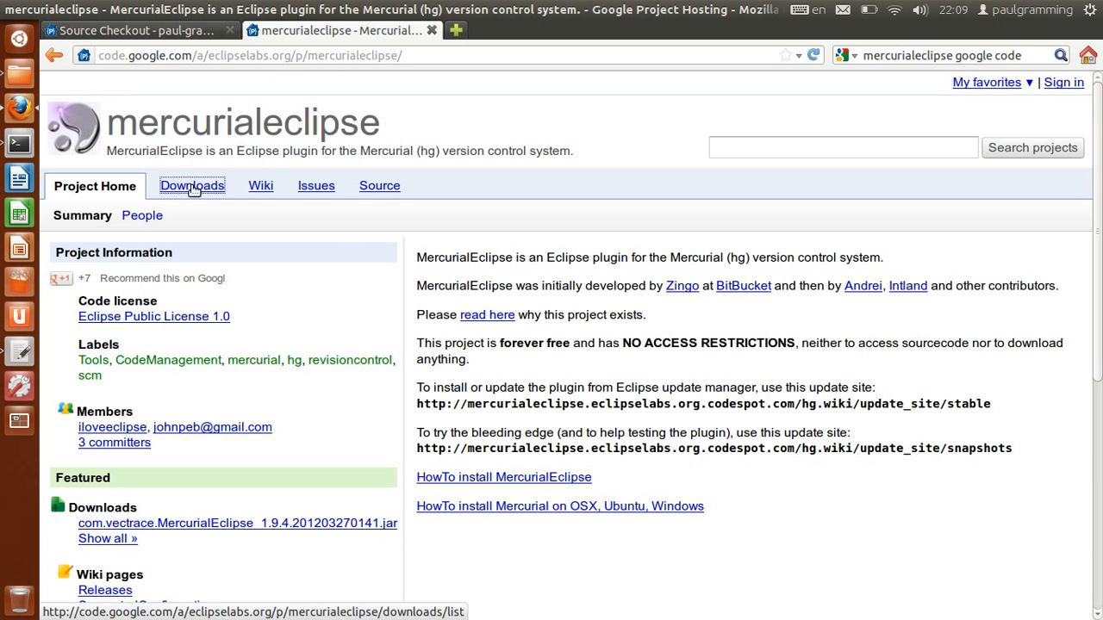
click(193, 187)
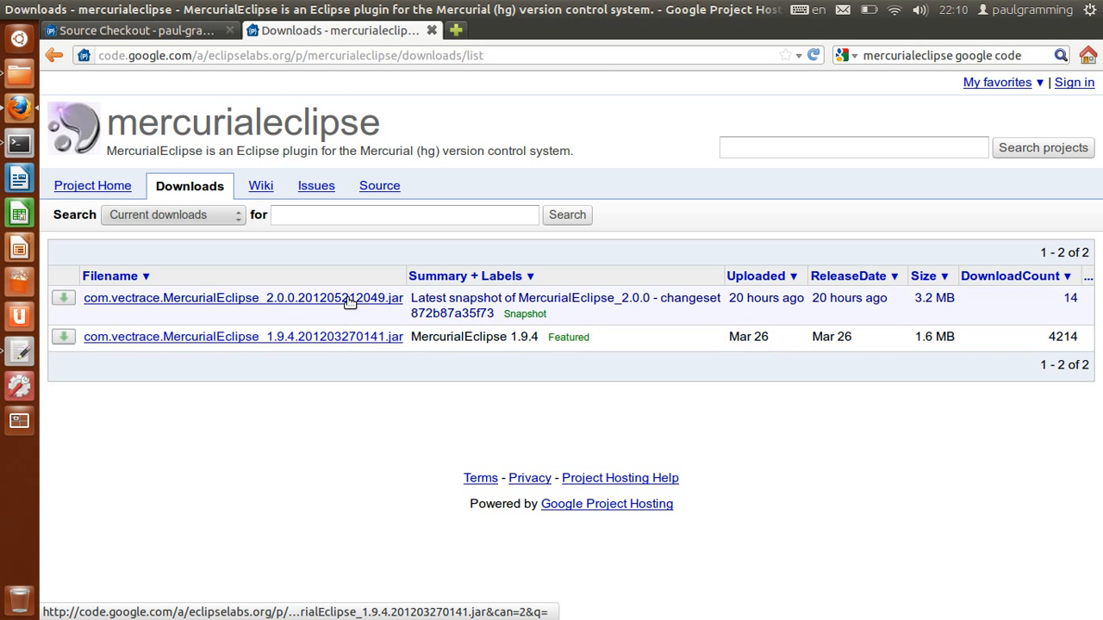
Step: Download the MercurialEclipse 1.9.4 release, com.vectrace.MercurialEclipse_1.9.4.201203270141.jar, and save the file
click(321, 343)
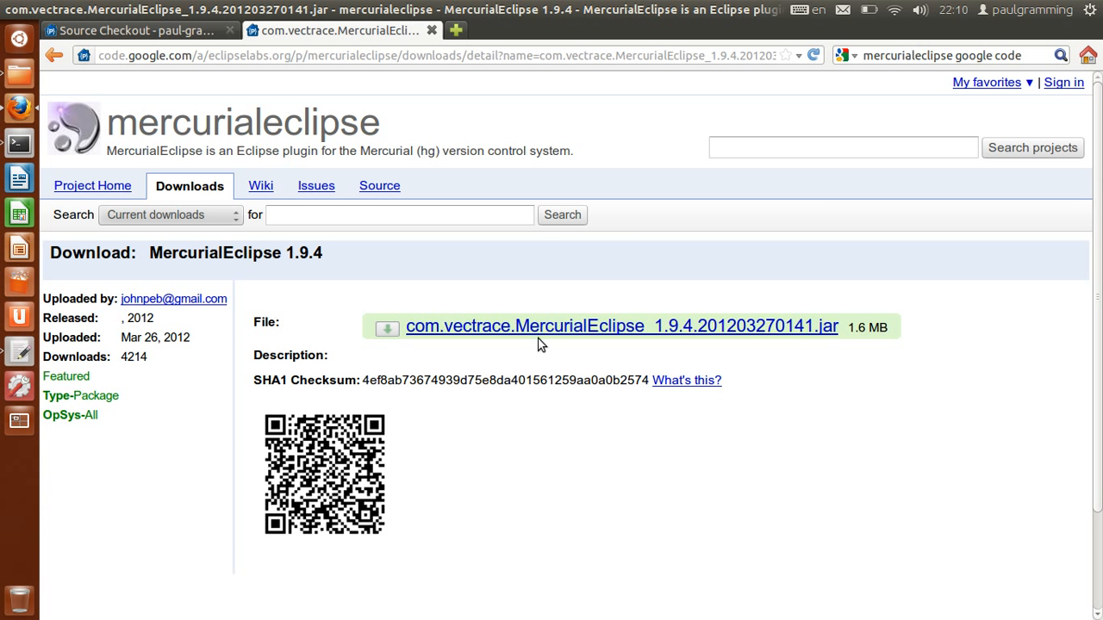
click(562, 329)
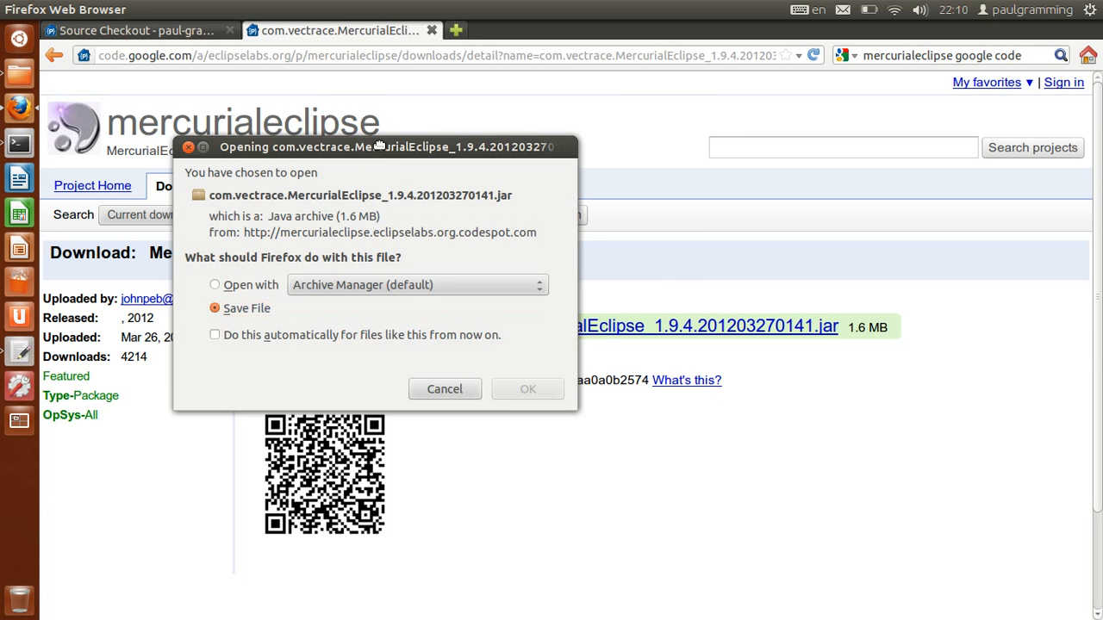
drag(451, 145, 573, 124)
click(556, 369)
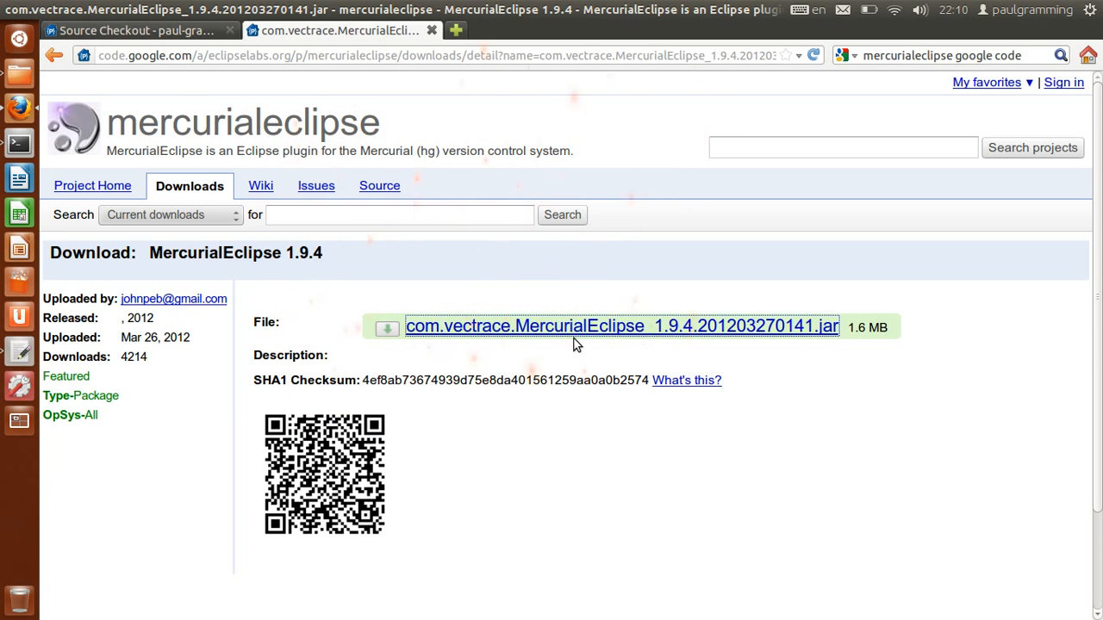
Step: Switch to the file manager and copy com.vectrace.MercurialEclipse_1.9.4.201203270141.jar from the Downloads folder
click(17, 73)
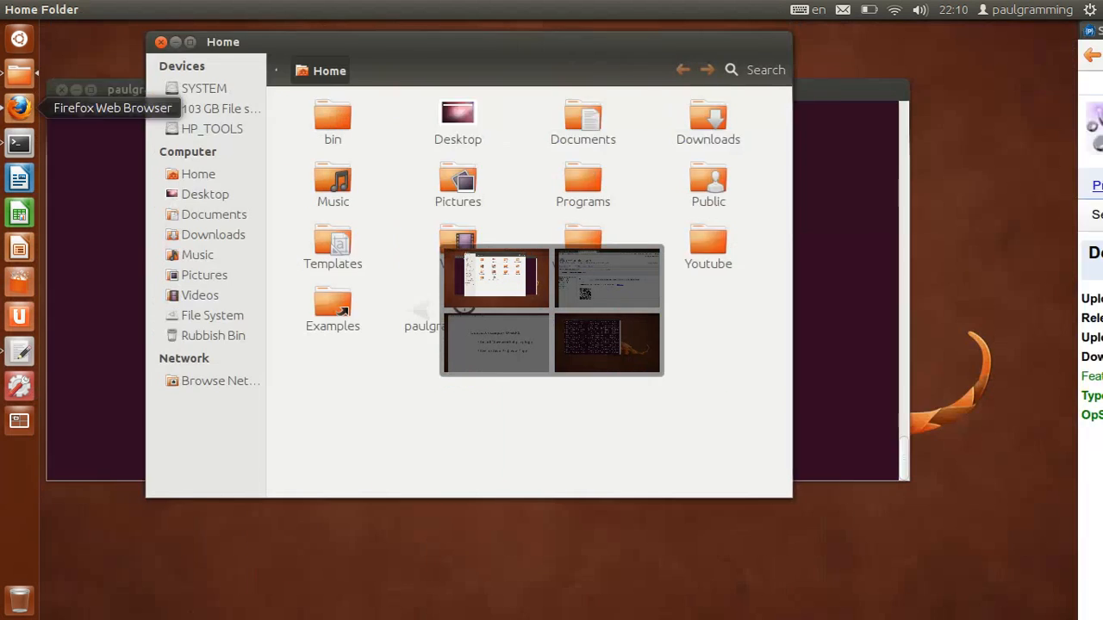
double_click(779, 123)
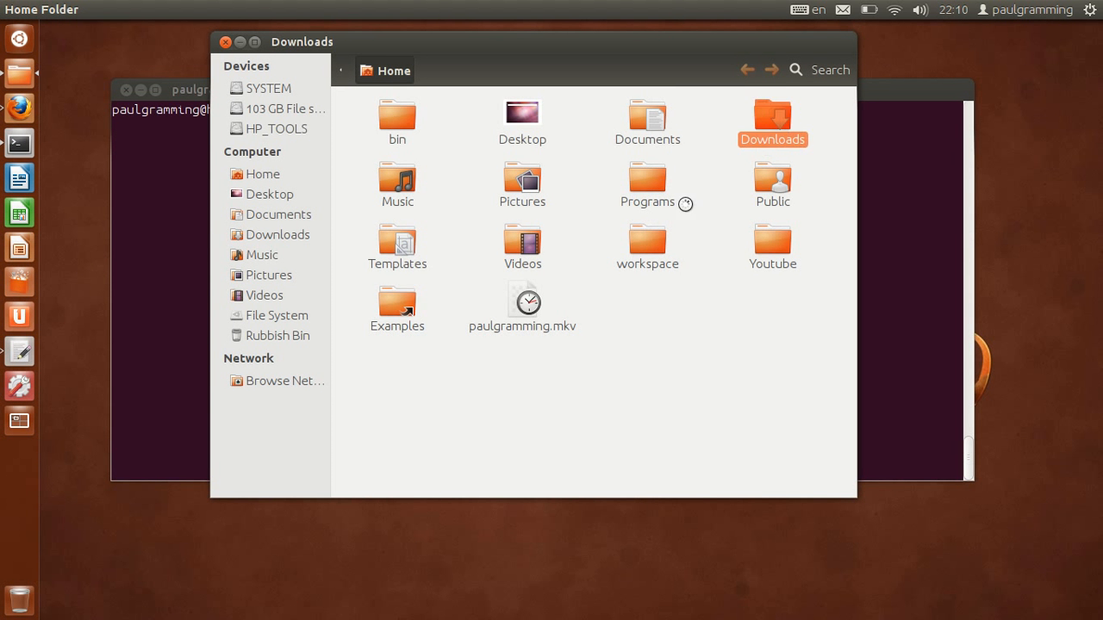
click(443, 118)
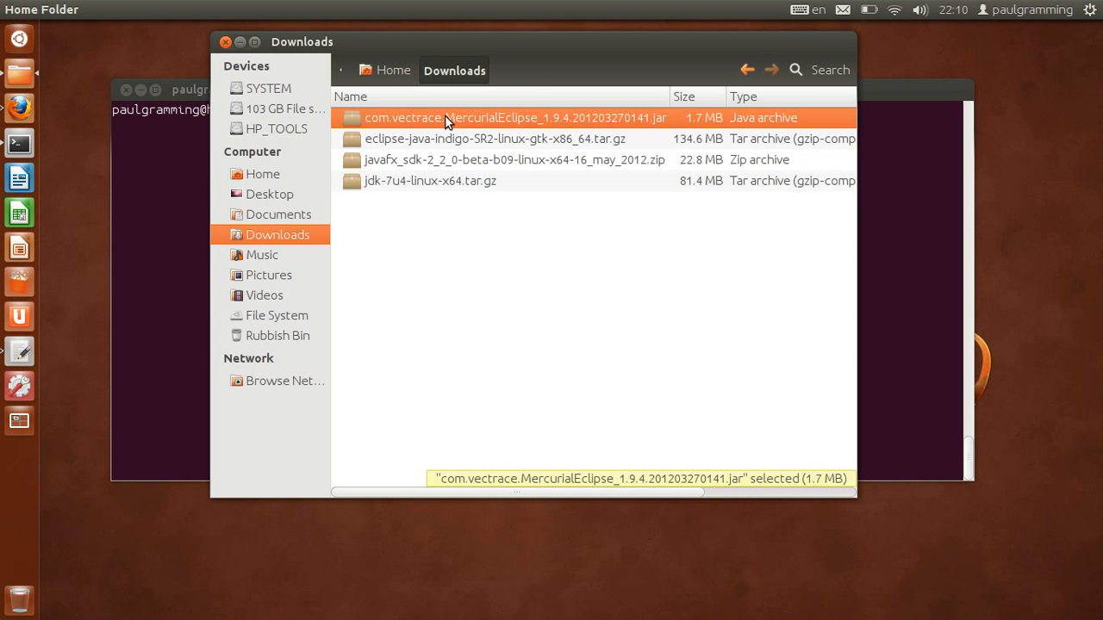
right_click(566, 116)
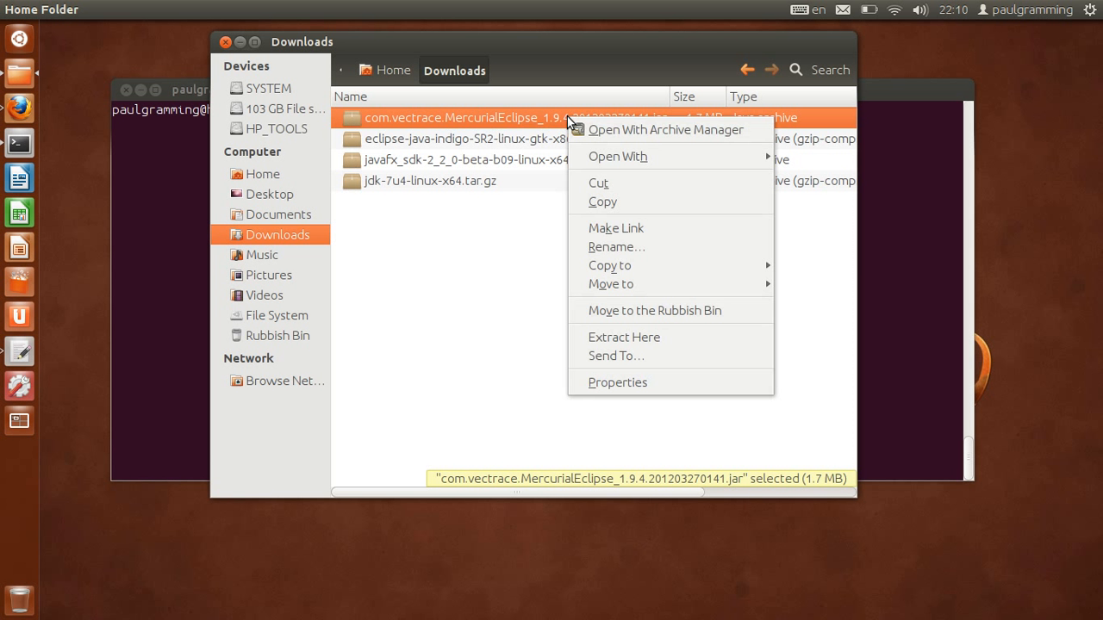
click(610, 202)
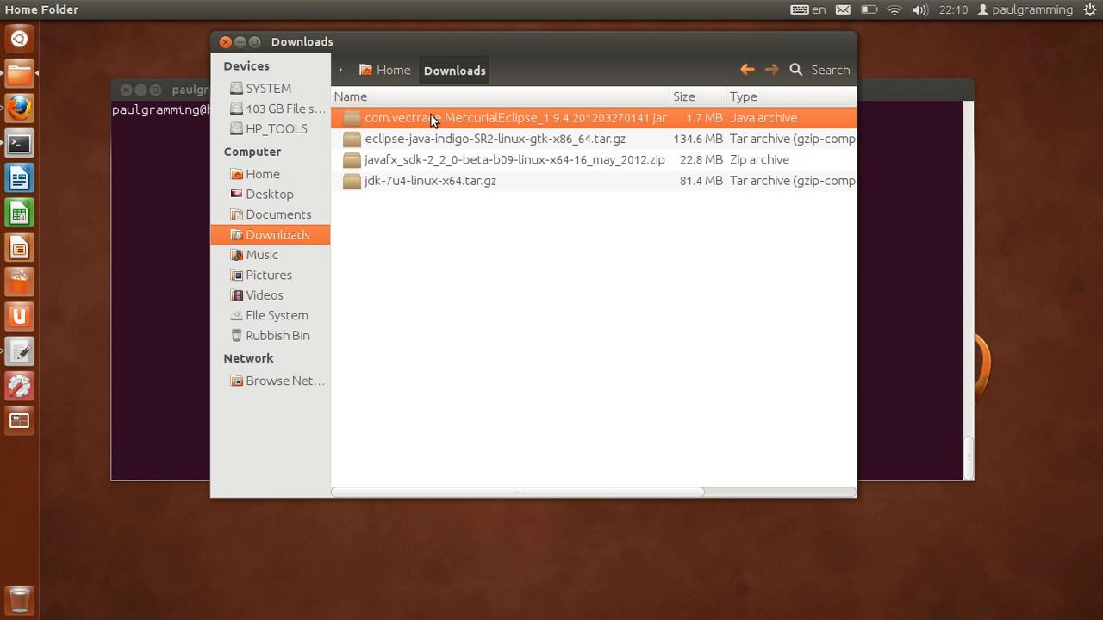
Step: Paste the copied MercurialEclipse jar into the plugins folder of eclipse inside Programs
click(262, 174)
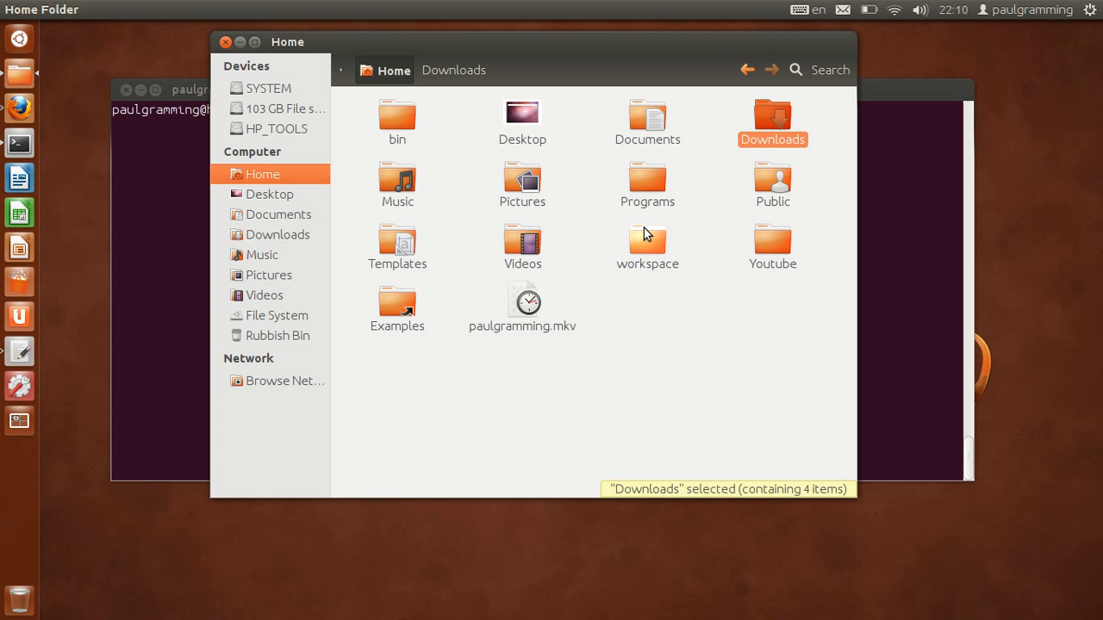
double_click(645, 199)
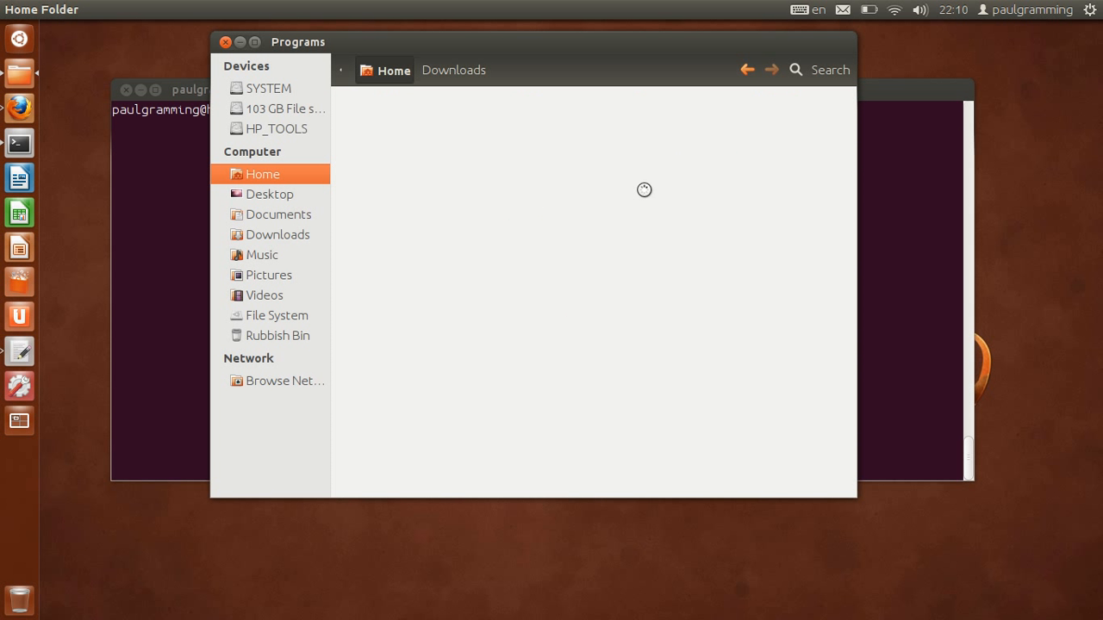
double_click(399, 125)
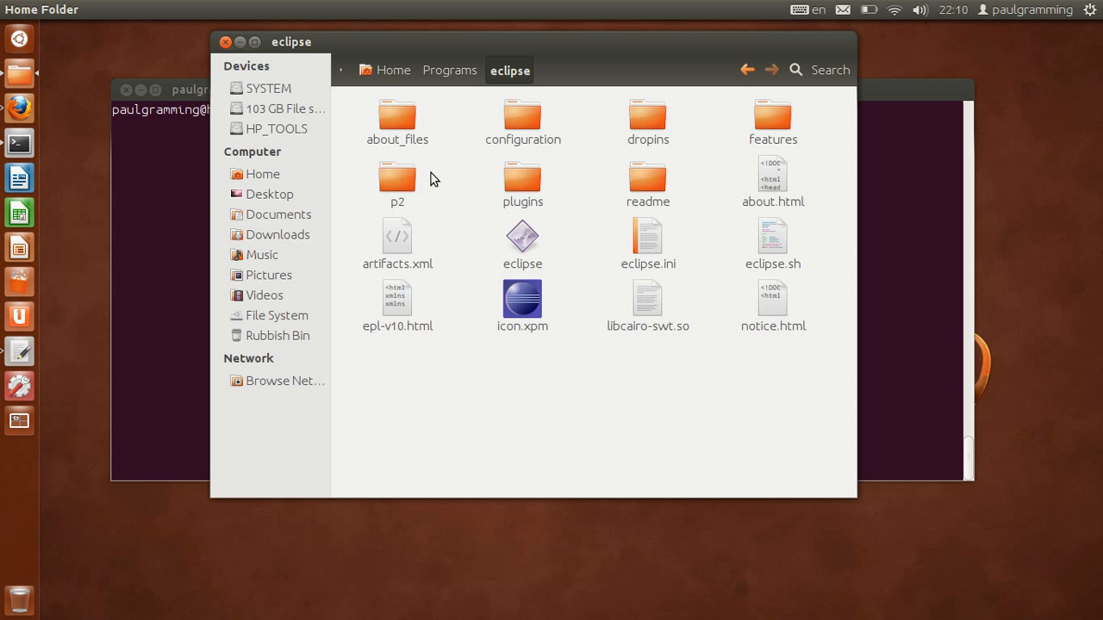
double_click(527, 191)
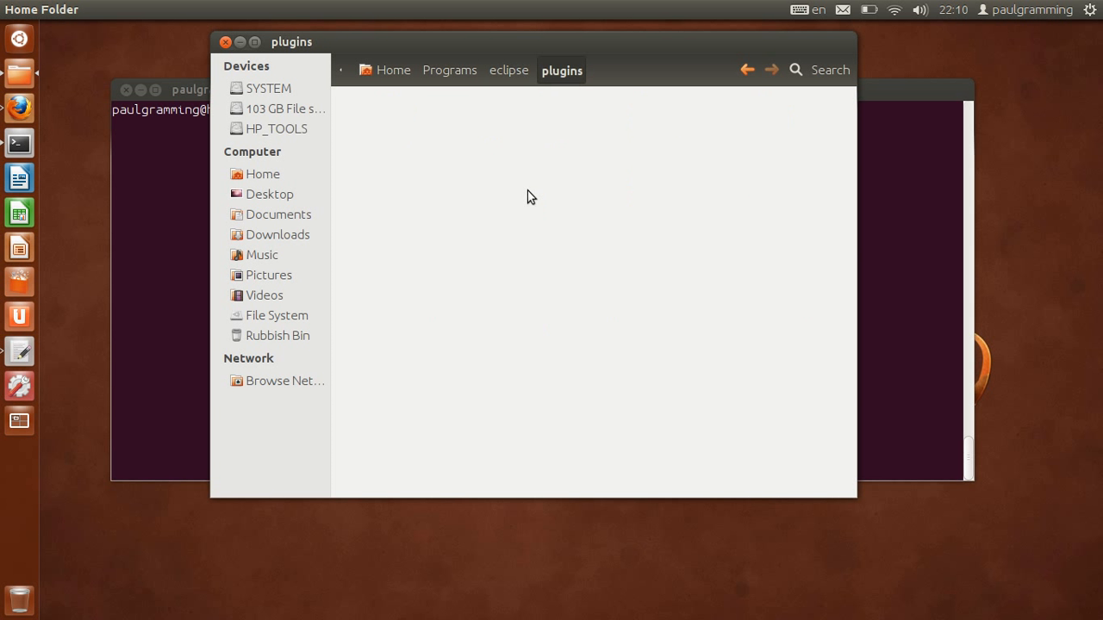
right_click(582, 196)
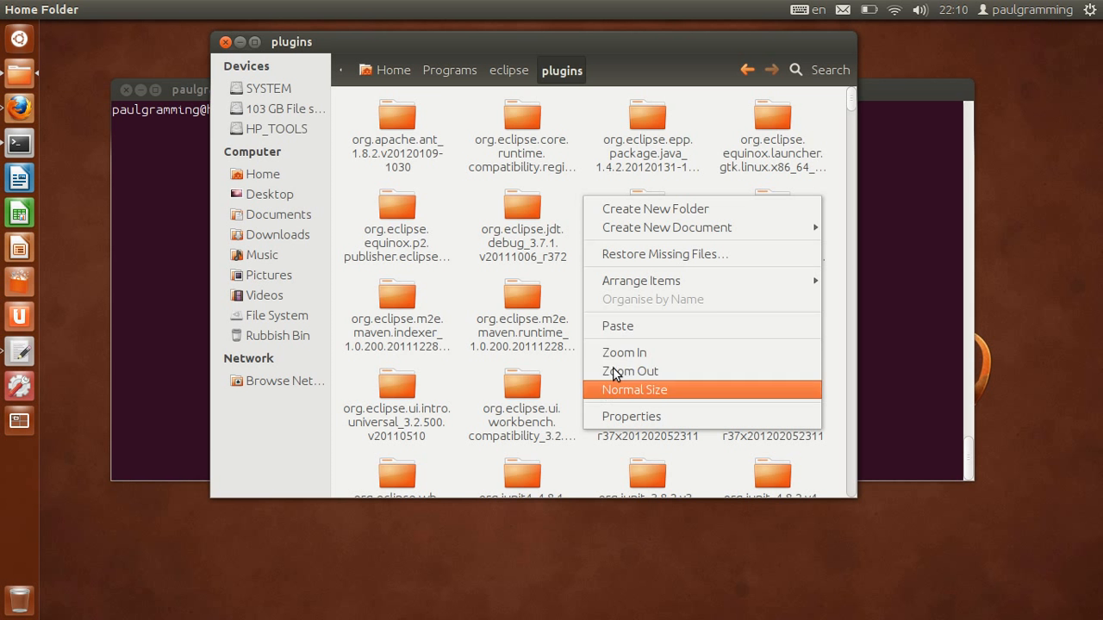
click(618, 327)
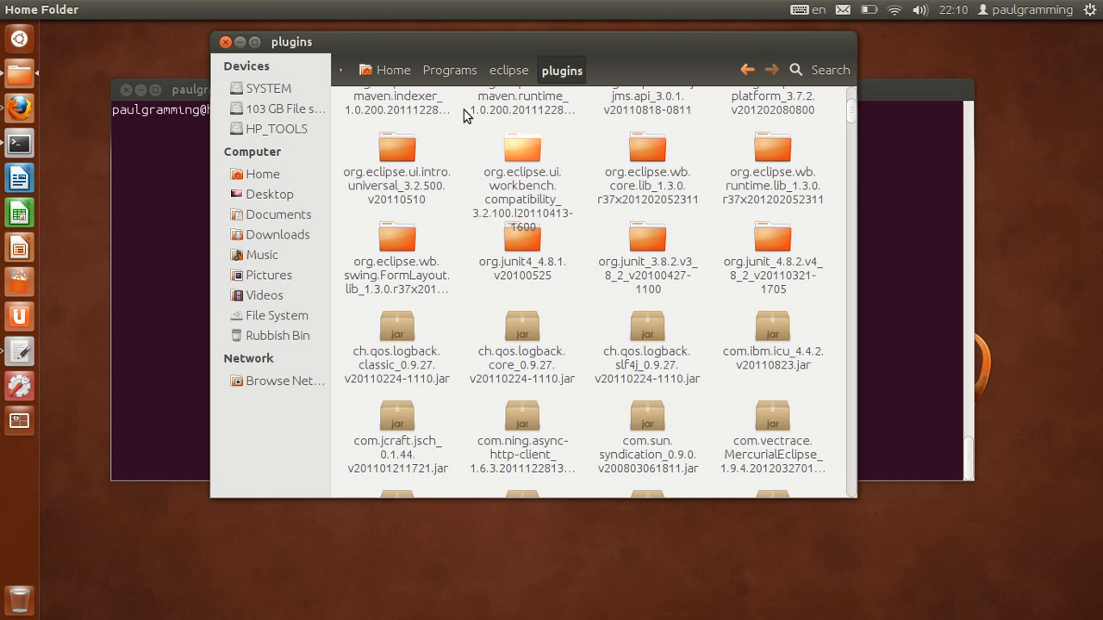
Step: Return to the eclipse folder and run eclipse.sh to start Eclipse
click(506, 71)
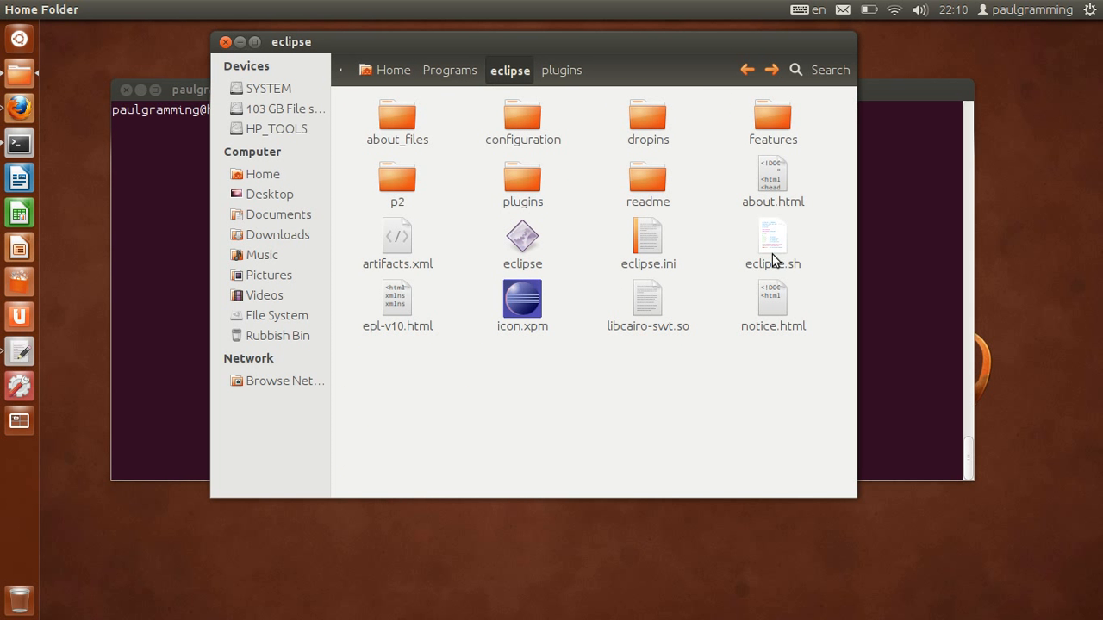
double_click(770, 253)
click(706, 330)
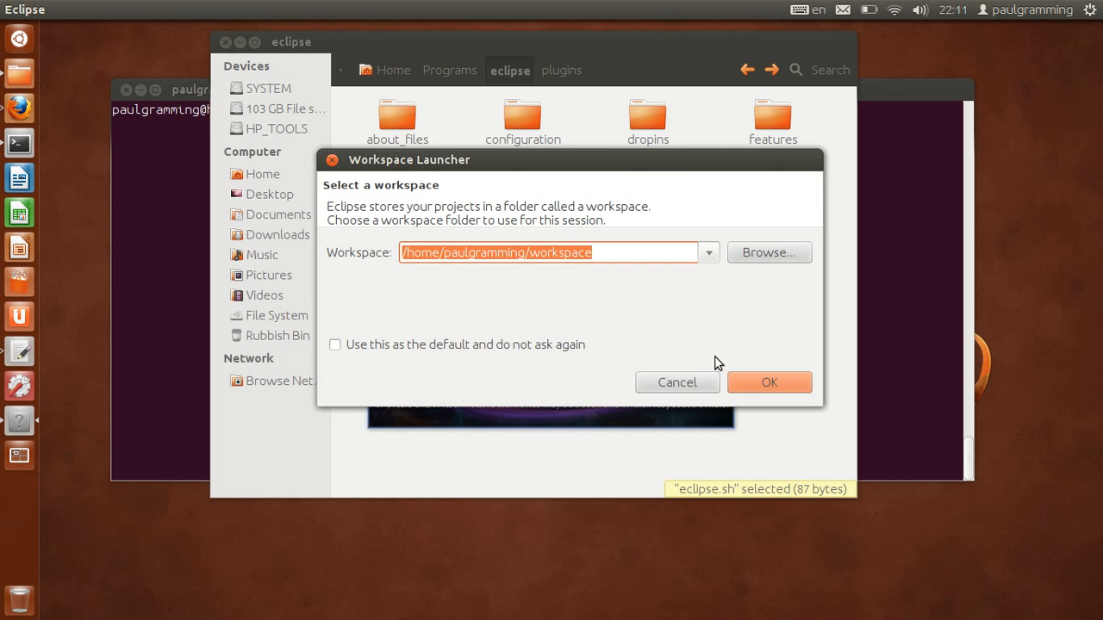
Step: Accept the proposed workspace folder so that Eclipse opens
click(764, 381)
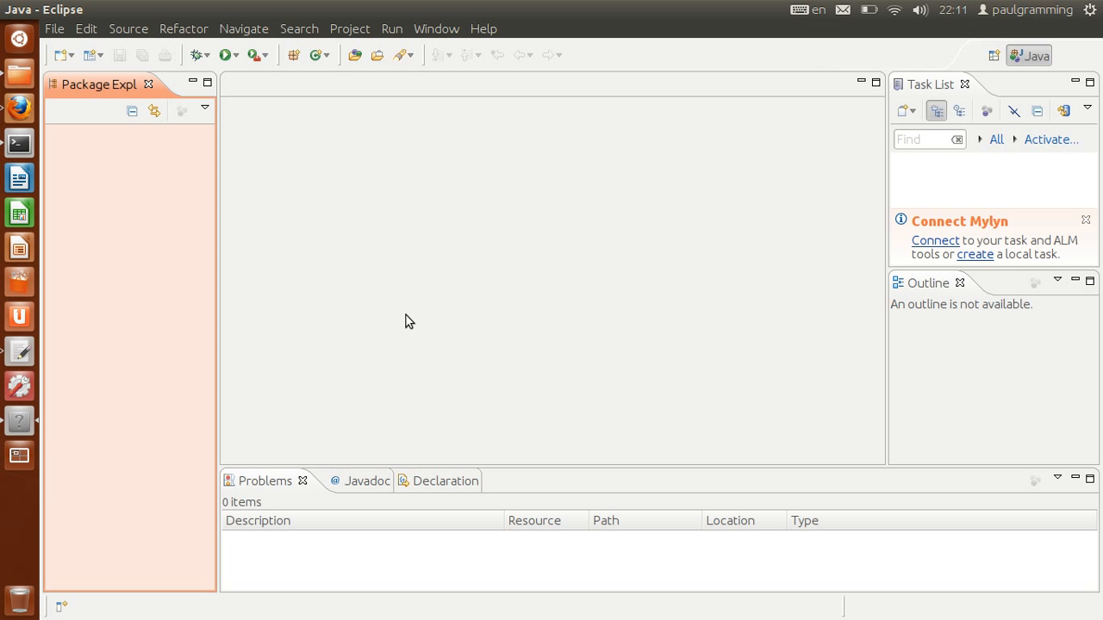
right_click(100, 161)
mouse_move(117, 177)
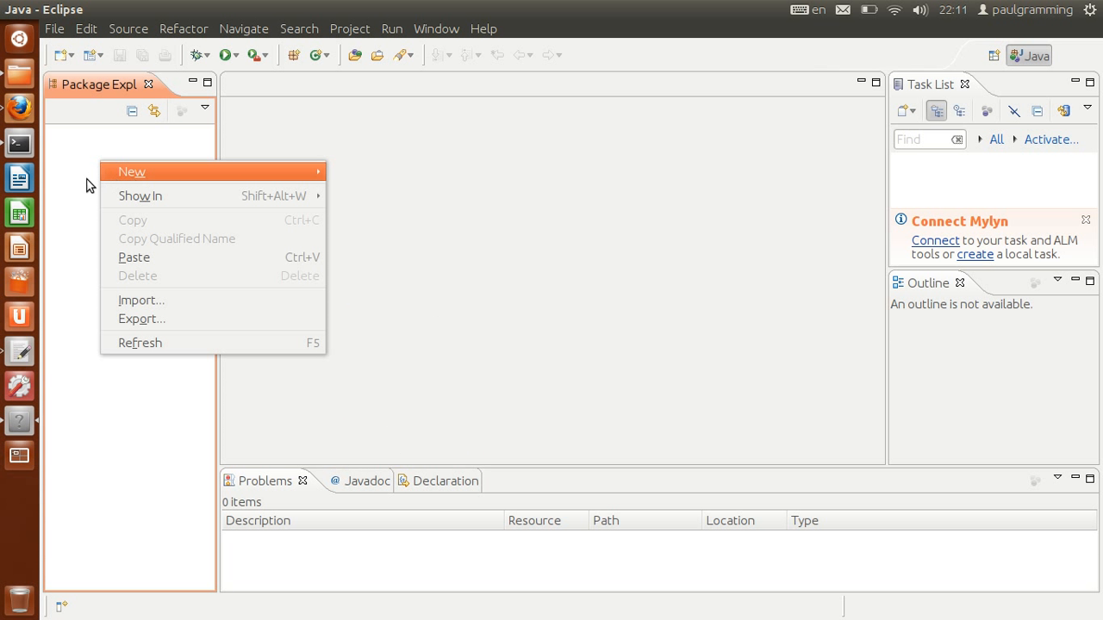
click(78, 170)
click(19, 108)
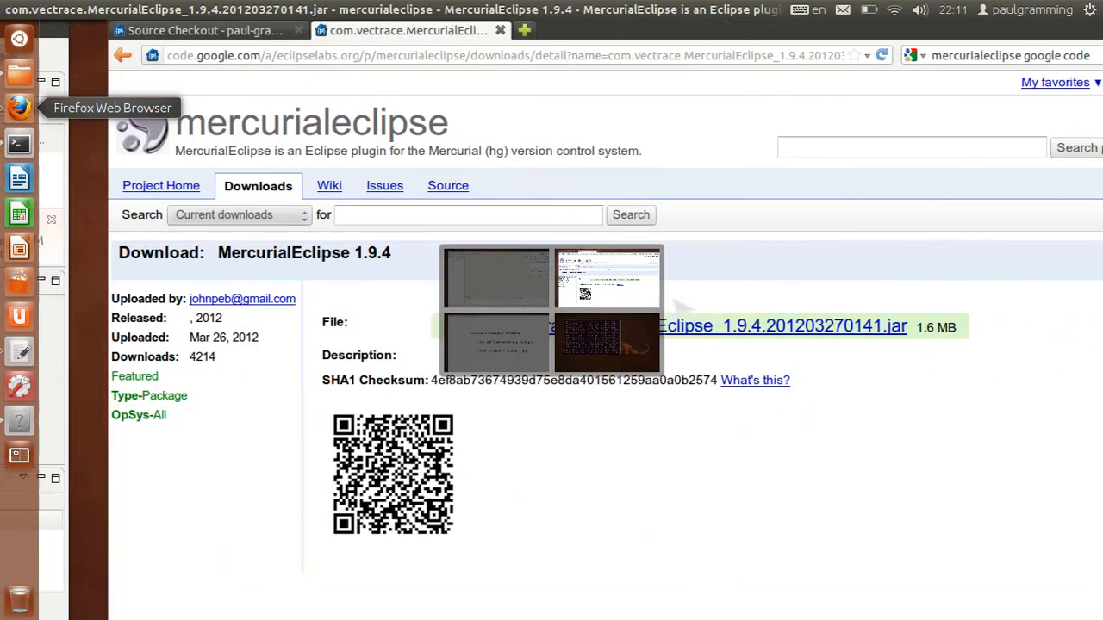
click(170, 36)
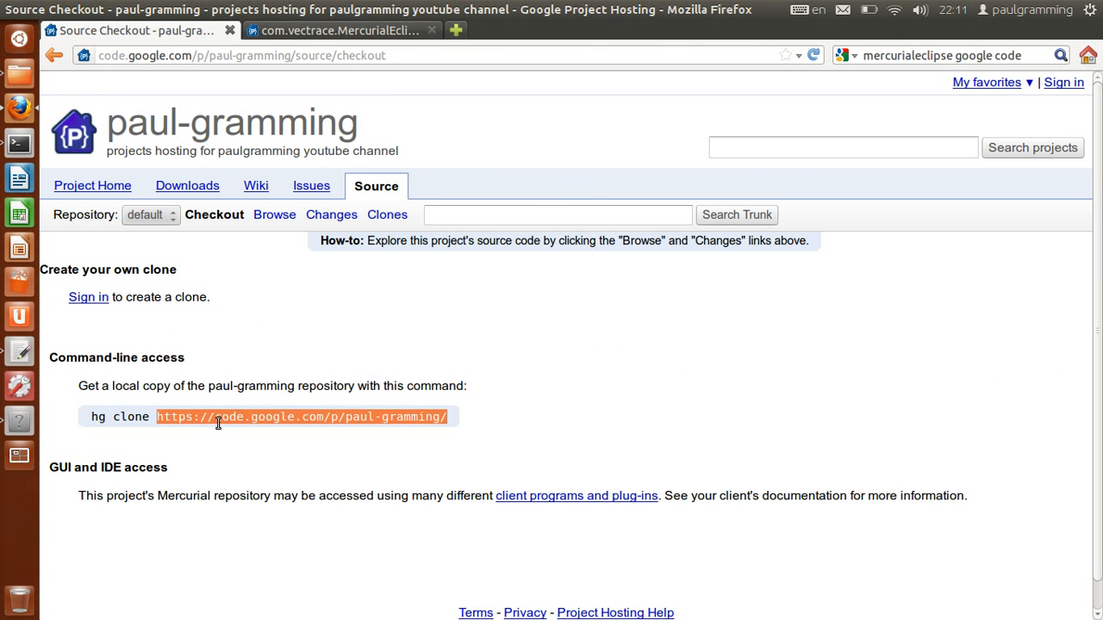
click(172, 419)
drag(158, 417, 448, 421)
right_click(405, 421)
click(458, 496)
Step: Return to Eclipse and start an import with Clone Existing Mercurial Repository as the source
click(20, 422)
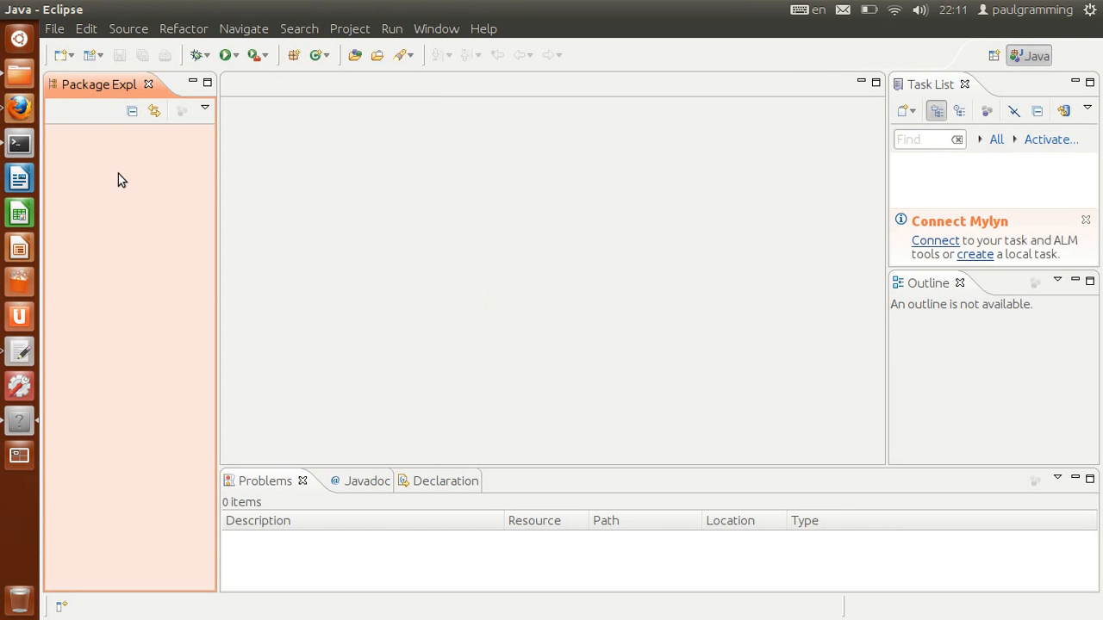
right_click(118, 164)
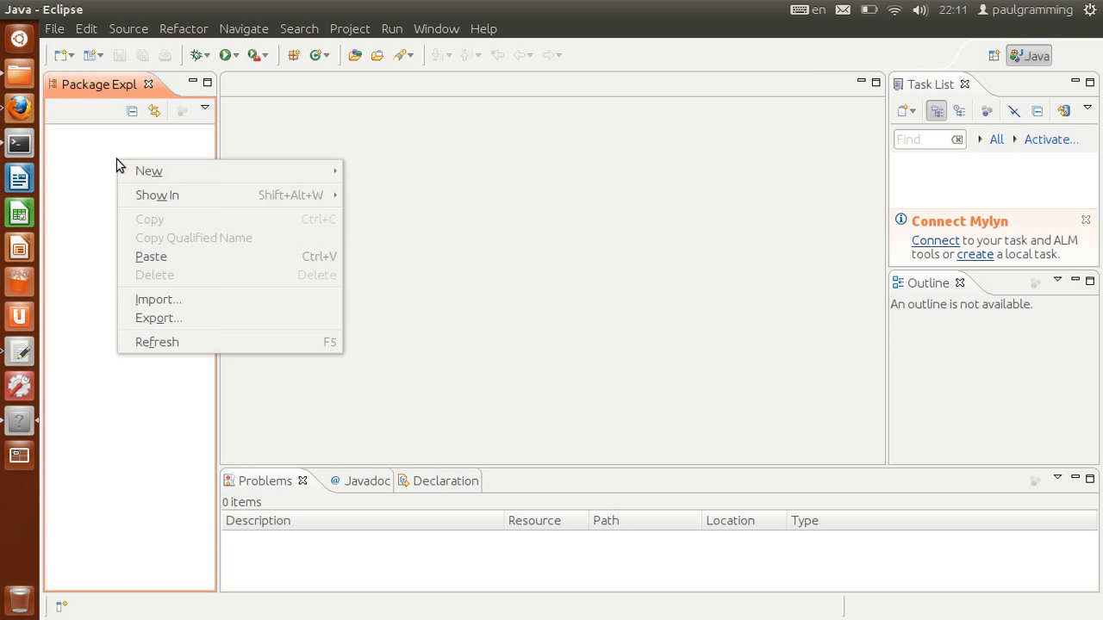
click(169, 307)
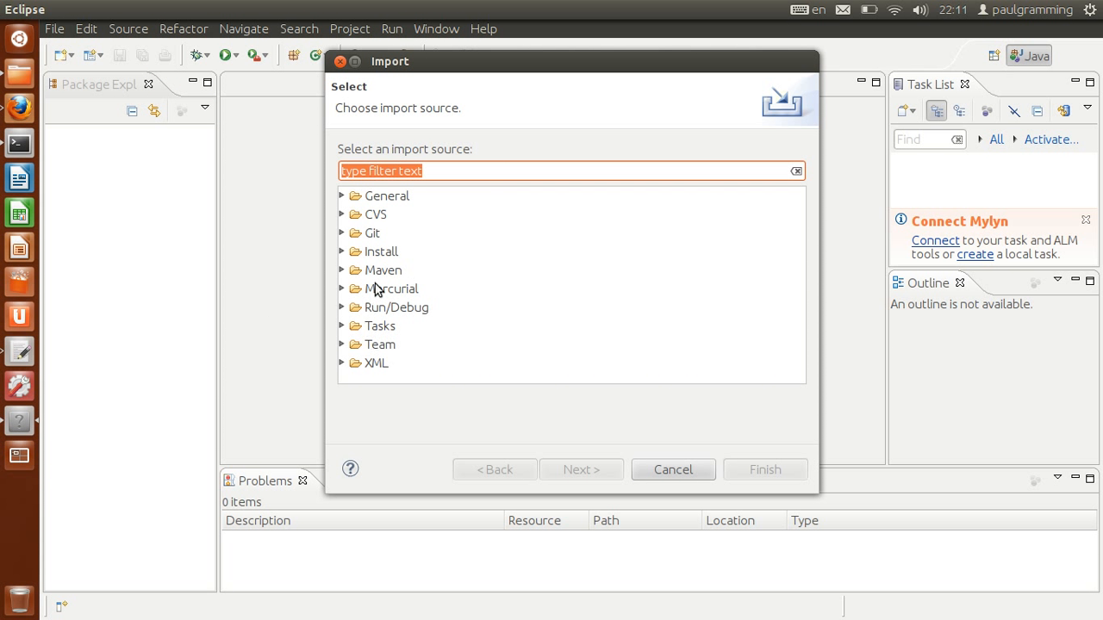
double_click(385, 292)
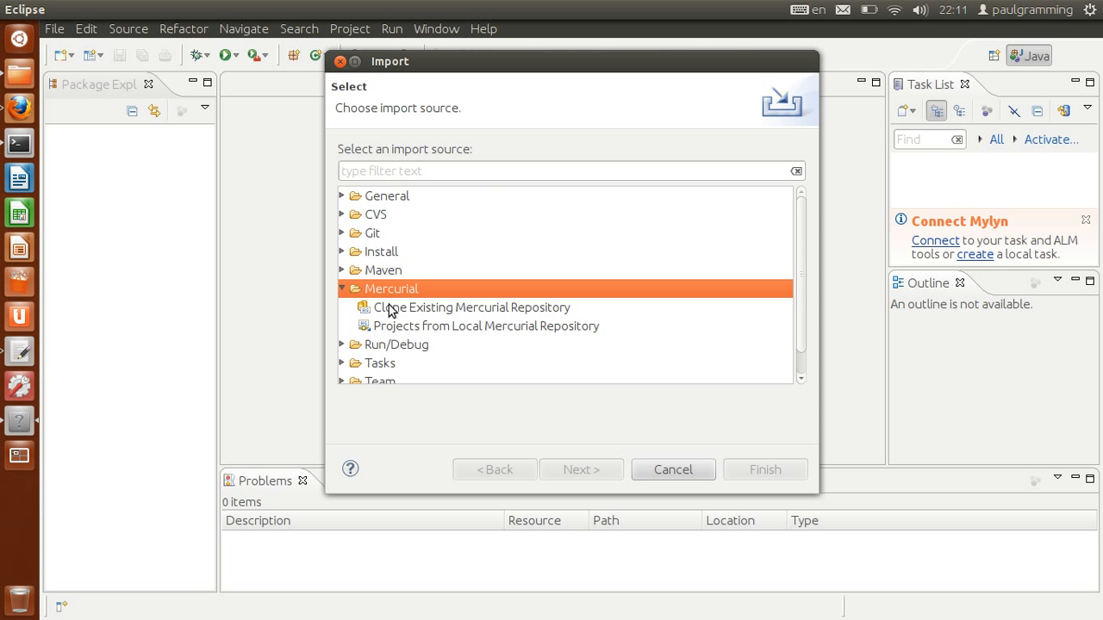
click(410, 312)
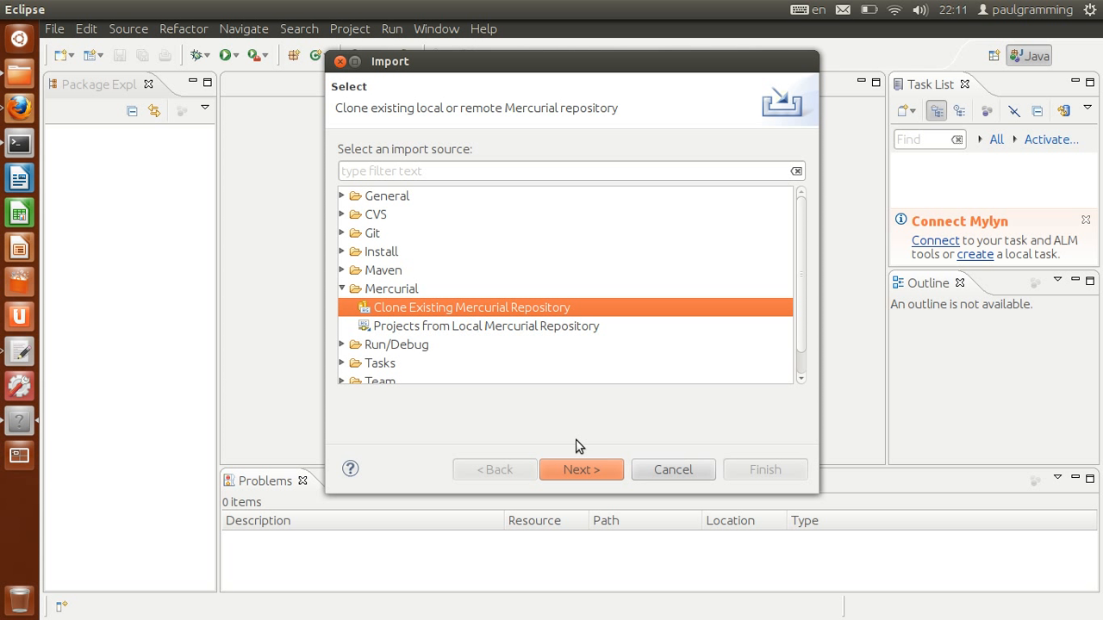
click(580, 469)
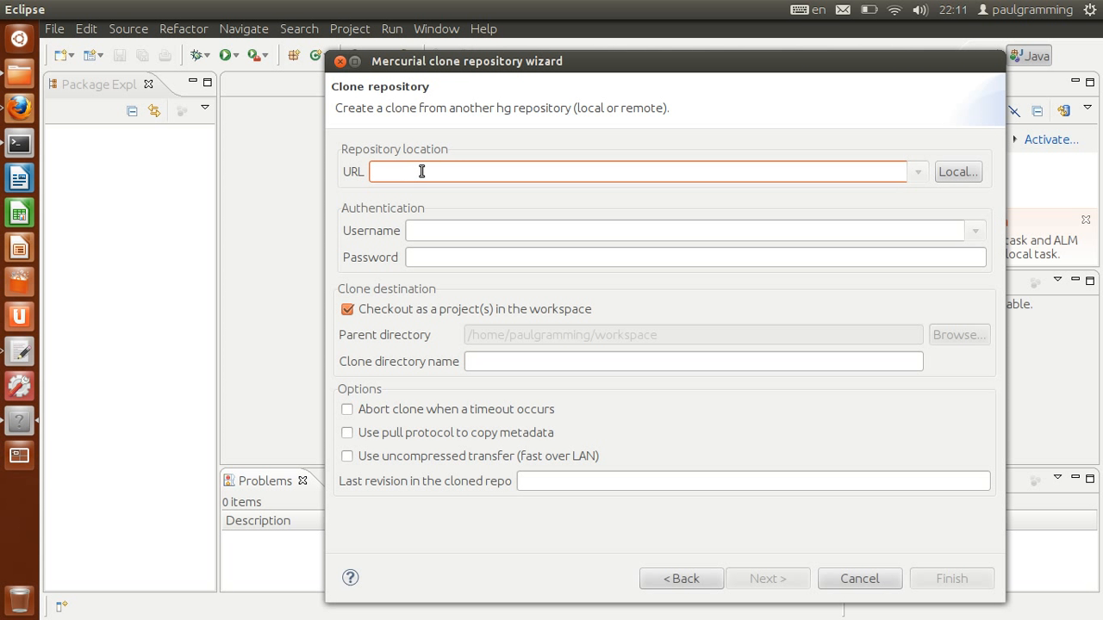
right_click(422, 171)
click(393, 170)
right_click(426, 177)
click(470, 223)
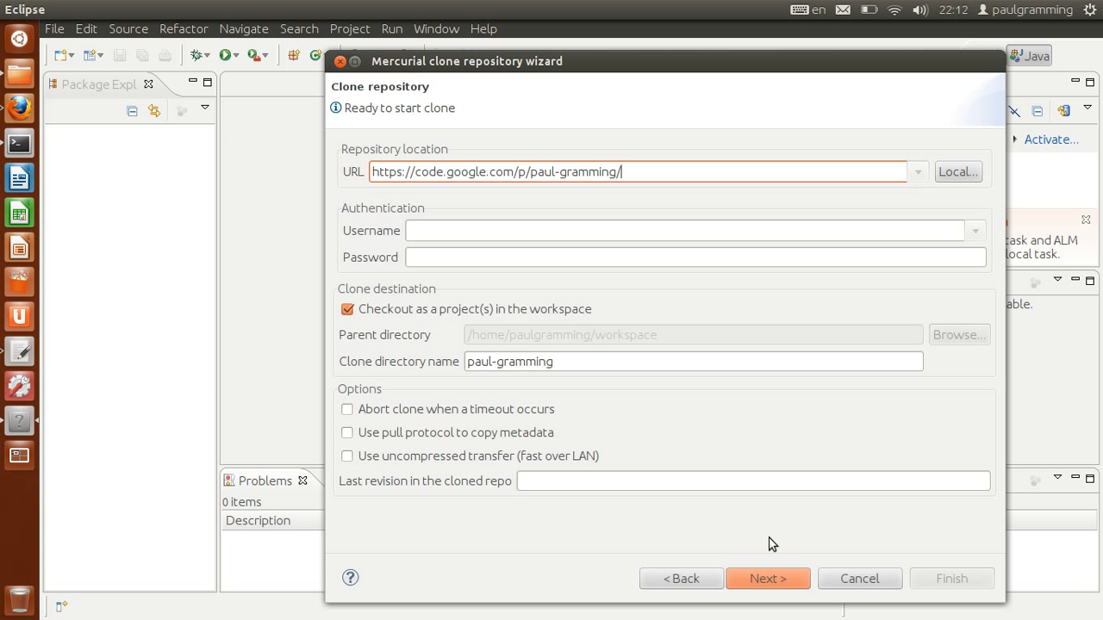
click(769, 580)
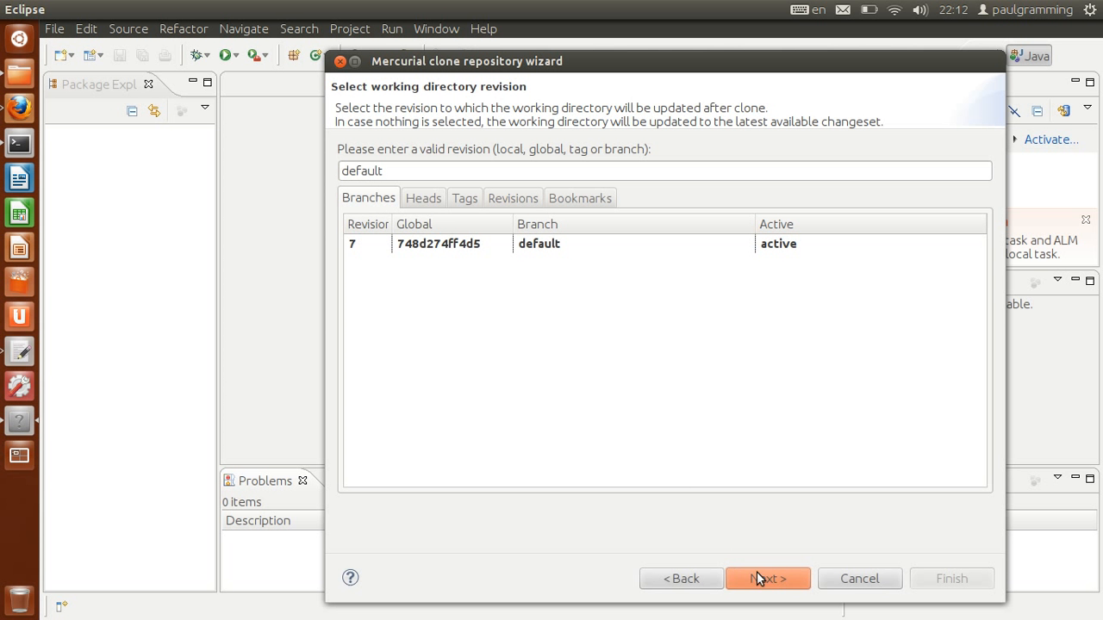
click(761, 577)
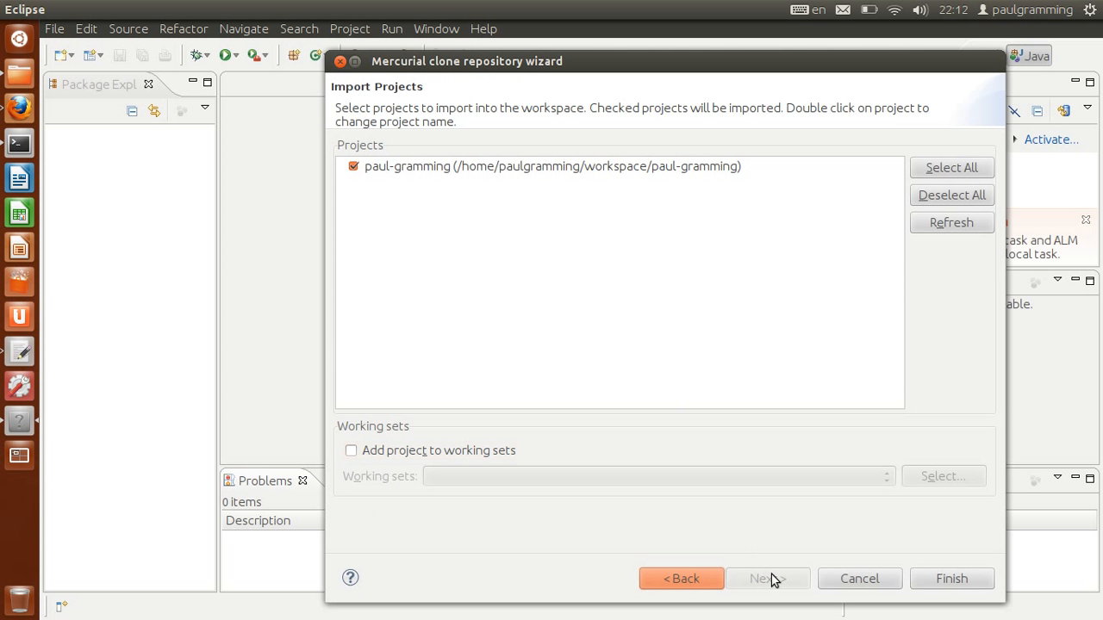
click(960, 586)
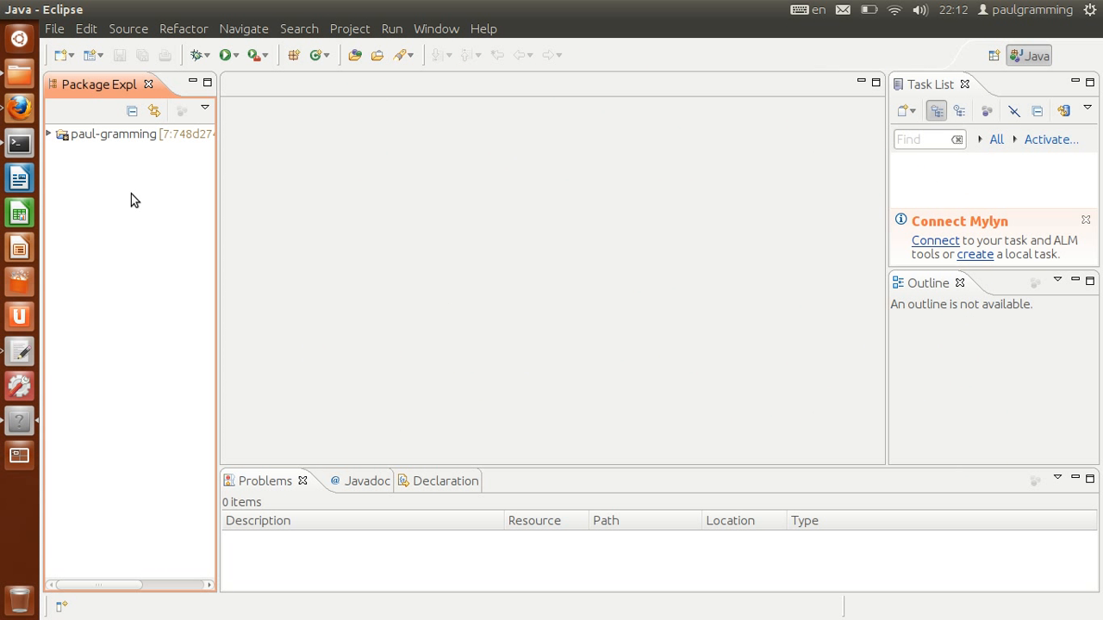
Step: Expand the paul-gramming project and look through its example folders, ending on DockFX
click(50, 136)
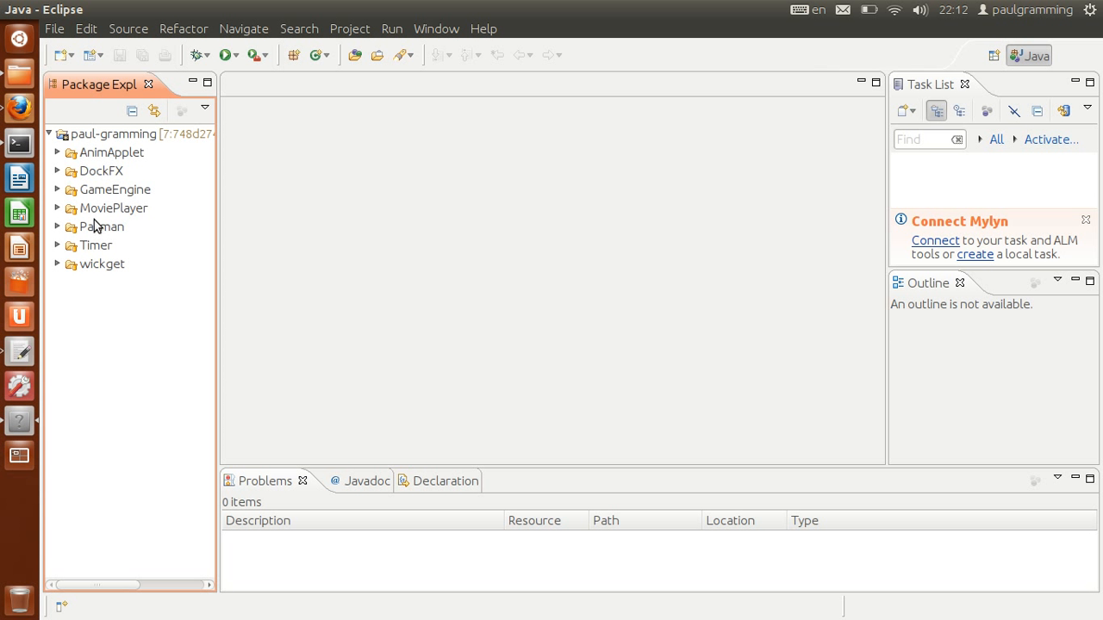
click(103, 172)
click(103, 191)
click(103, 208)
click(100, 246)
click(96, 265)
click(99, 245)
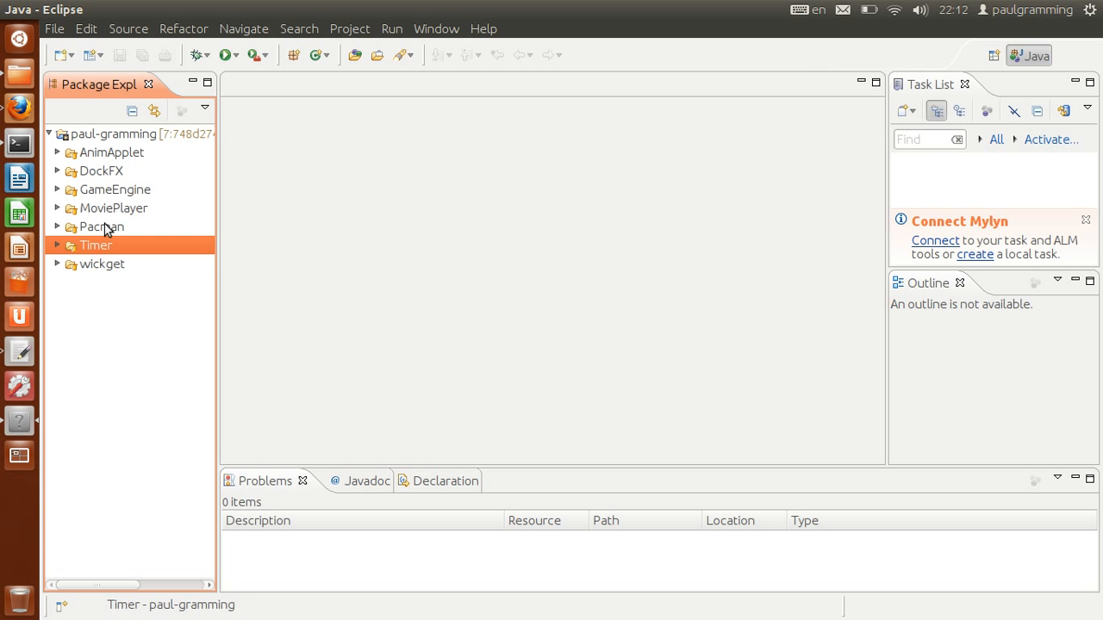
click(108, 209)
click(108, 172)
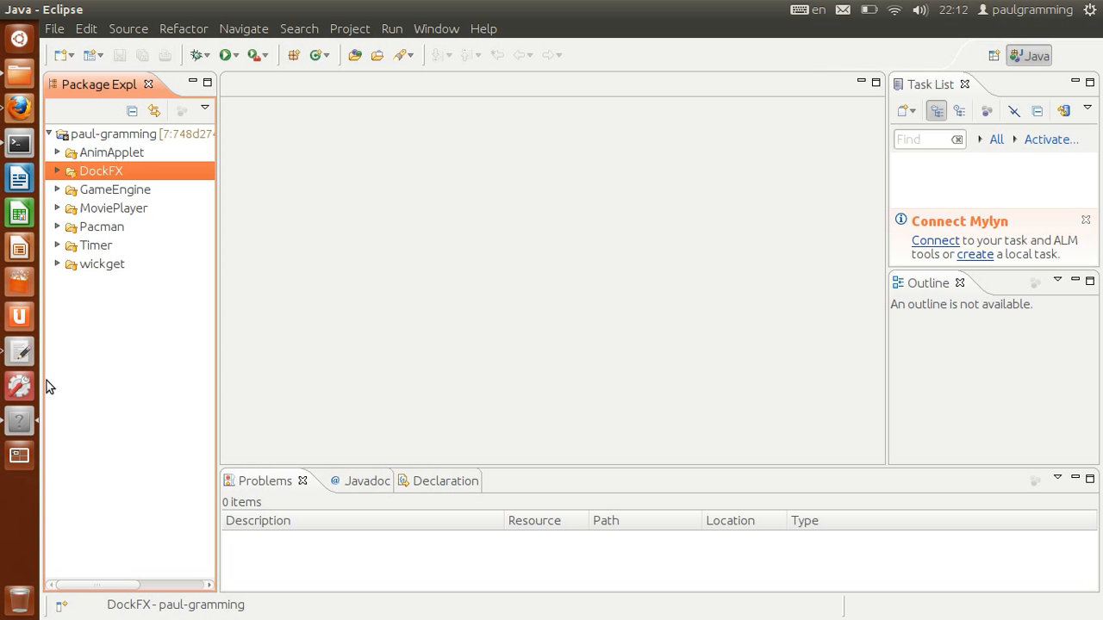
Step: Check the Step4 notes in gedit, return to Eclipse and create a Java project named DockFX with the default settings
click(19, 352)
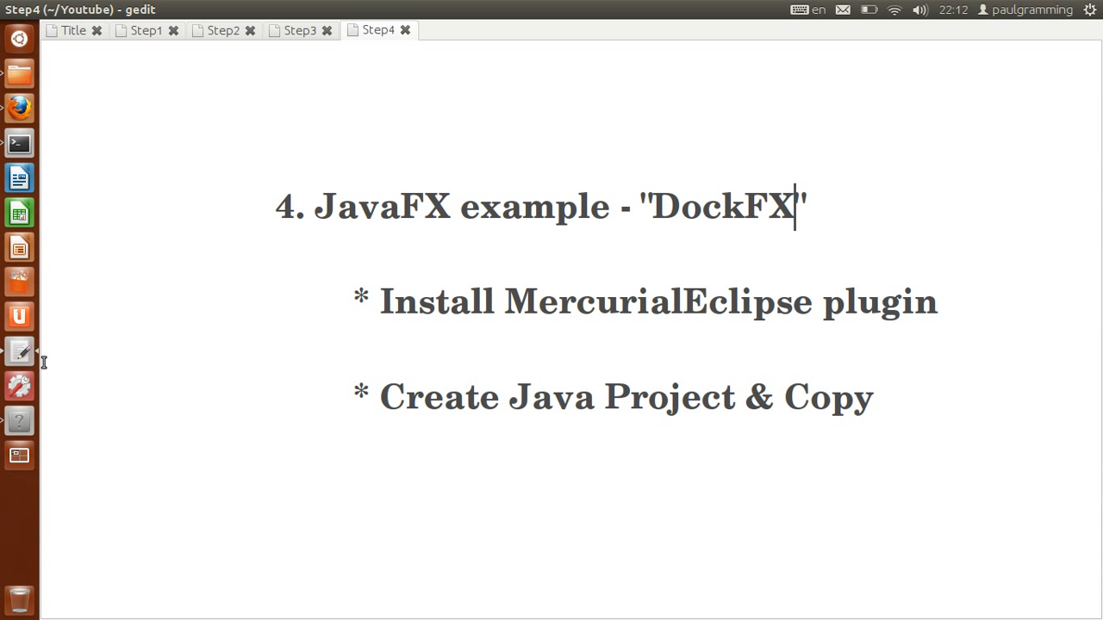
click(19, 421)
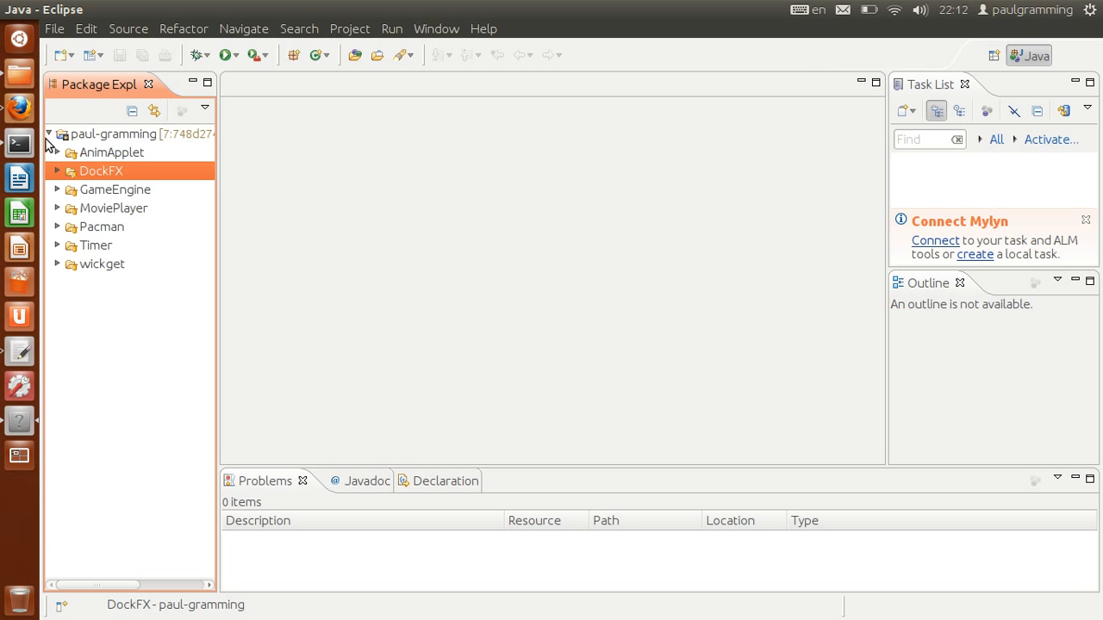
right_click(77, 338)
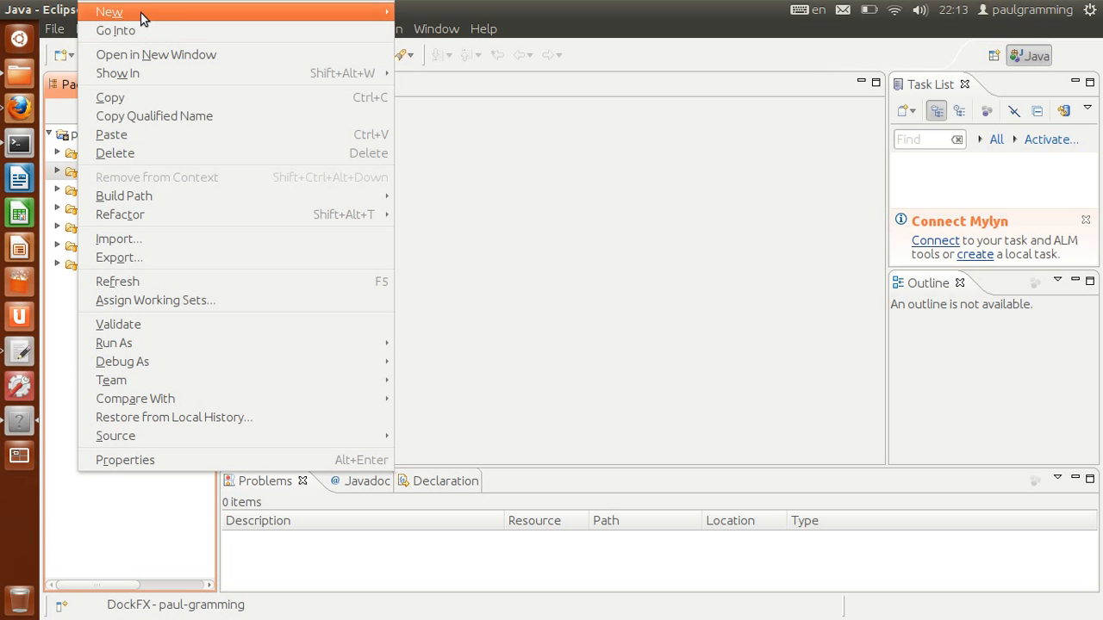
mouse_move(141, 17)
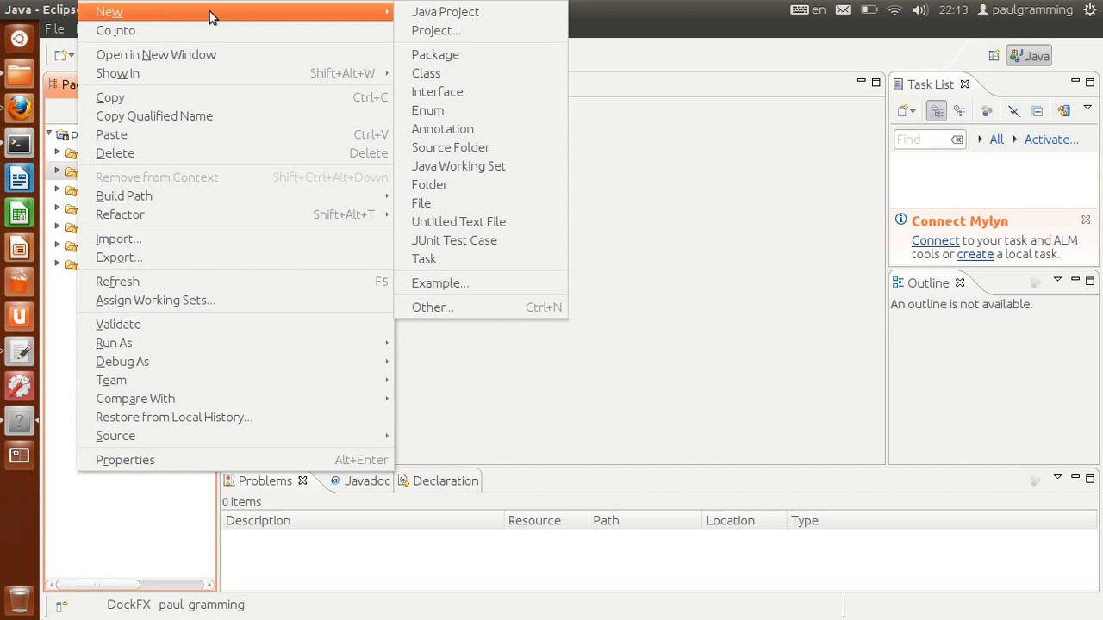
click(435, 14)
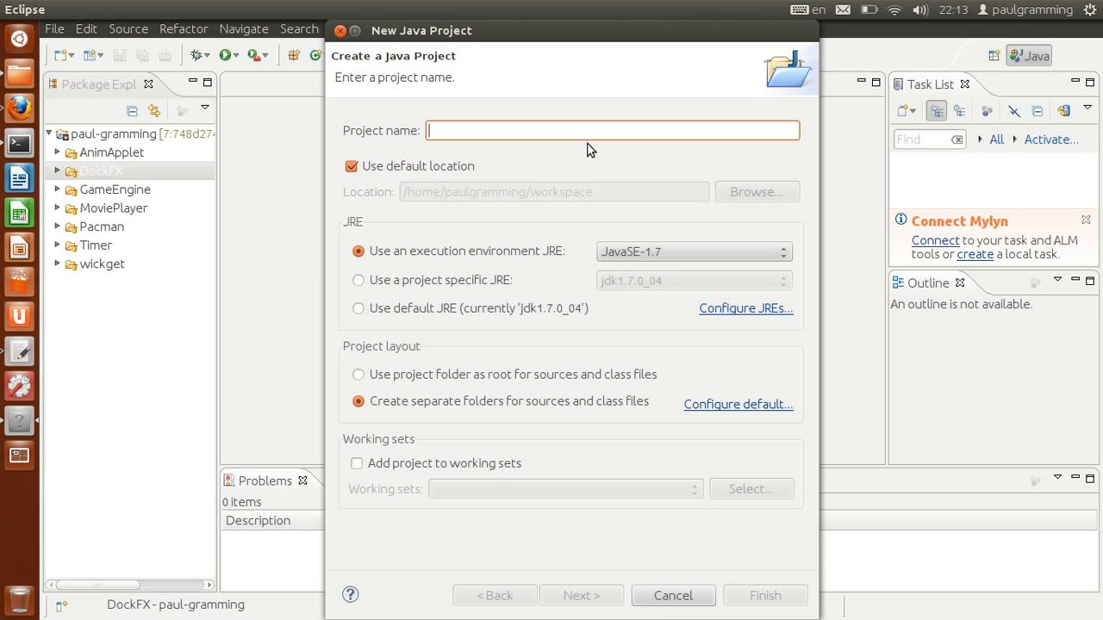
text(DockFX)
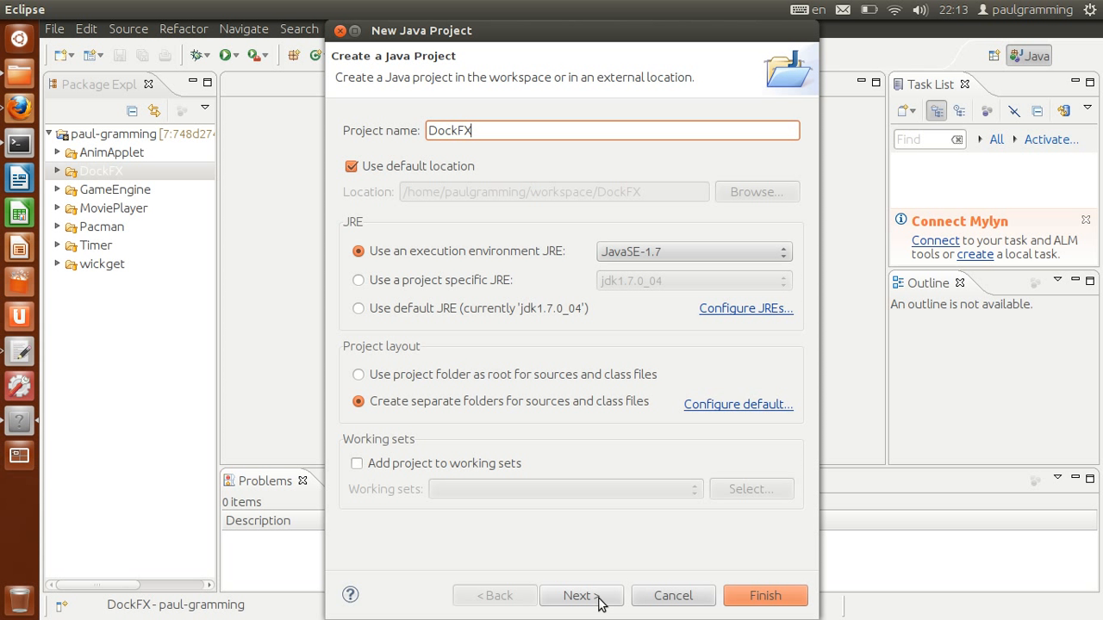
click(761, 596)
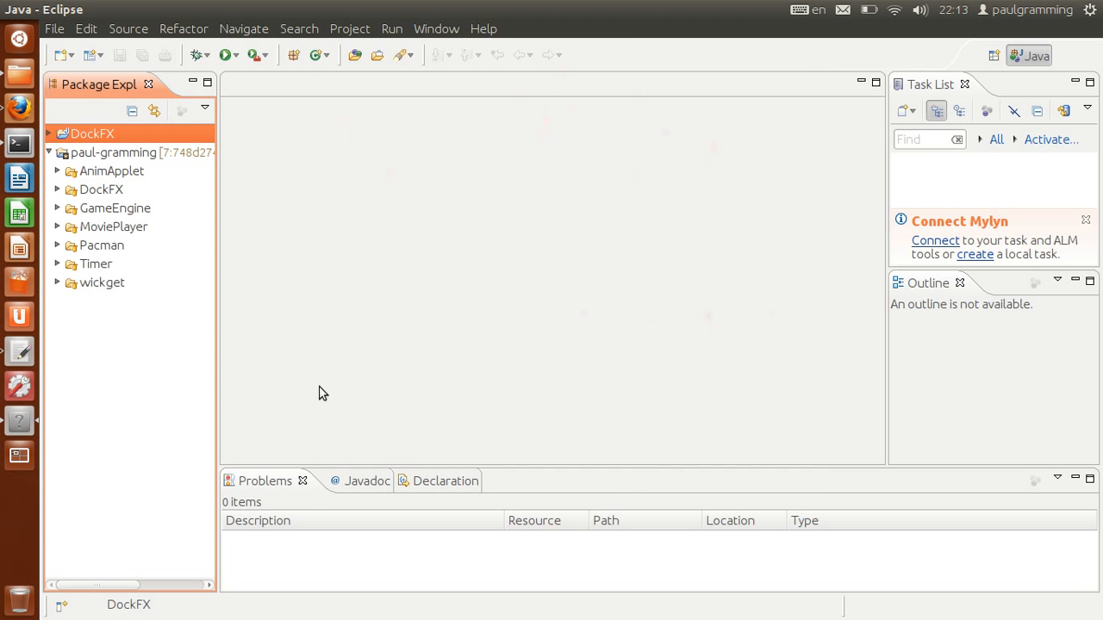
Step: Expand the new DockFX project and copy the dockfx folder from DockFX/src in the paul-gramming project
click(49, 133)
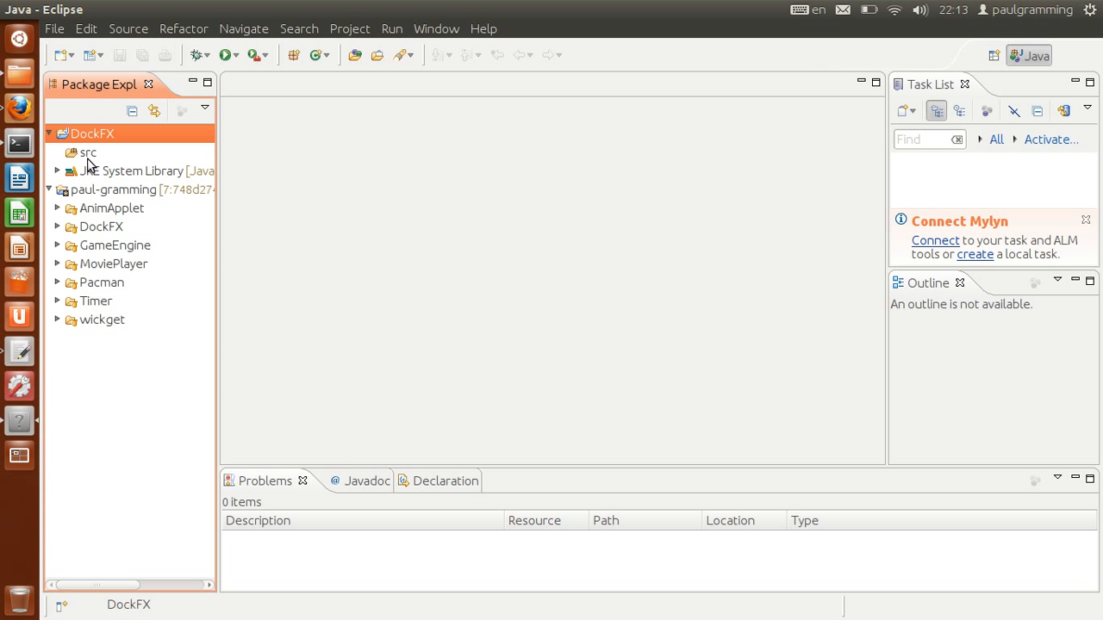
click(89, 155)
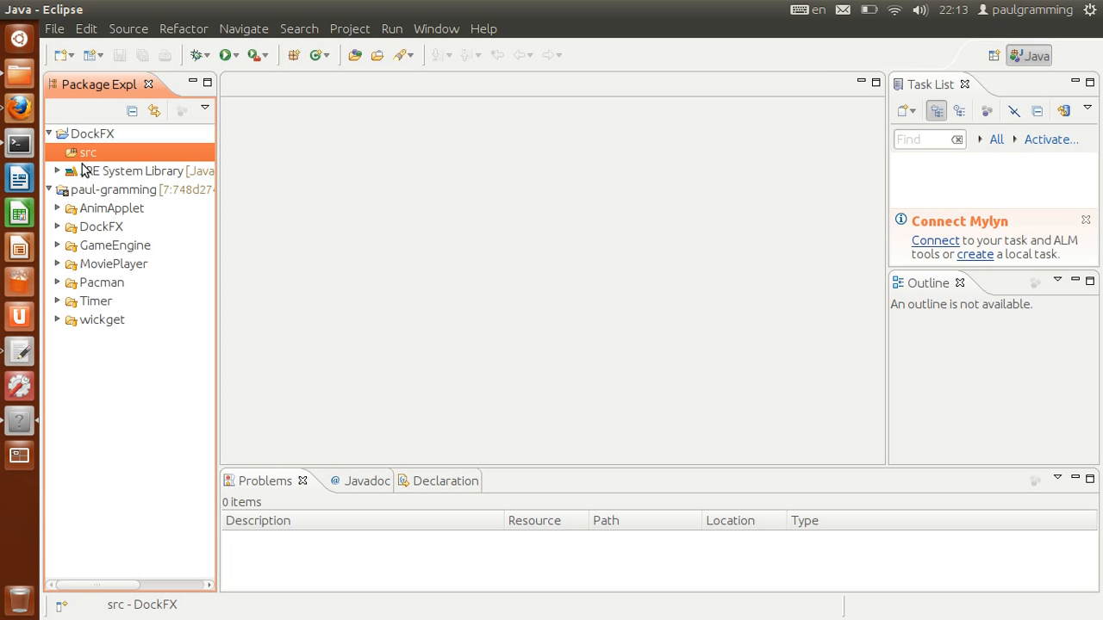
click(70, 231)
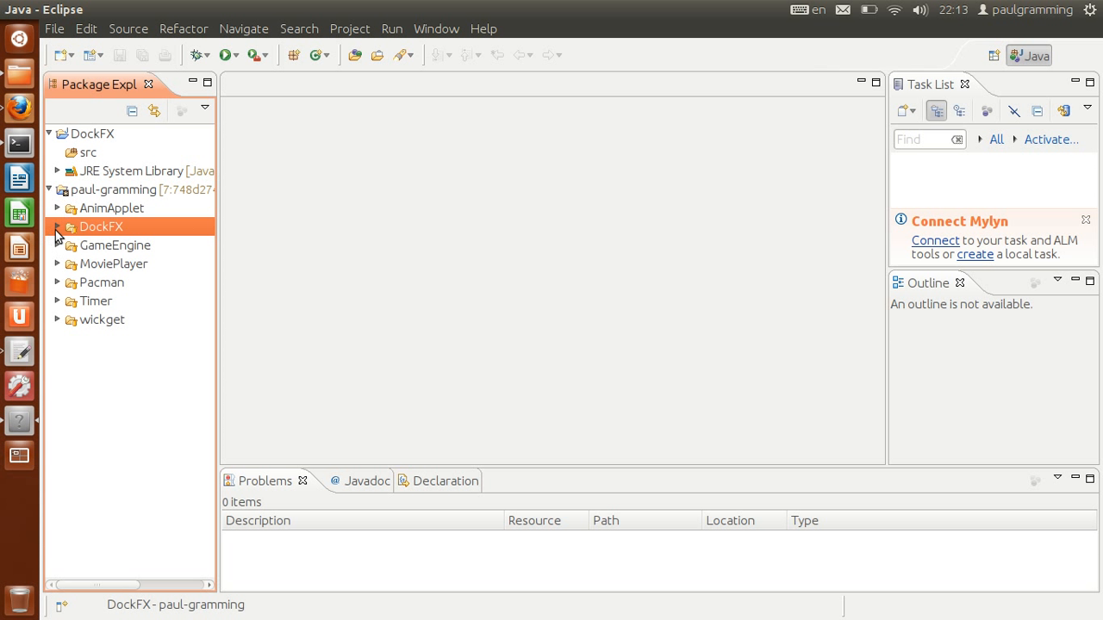
click(58, 228)
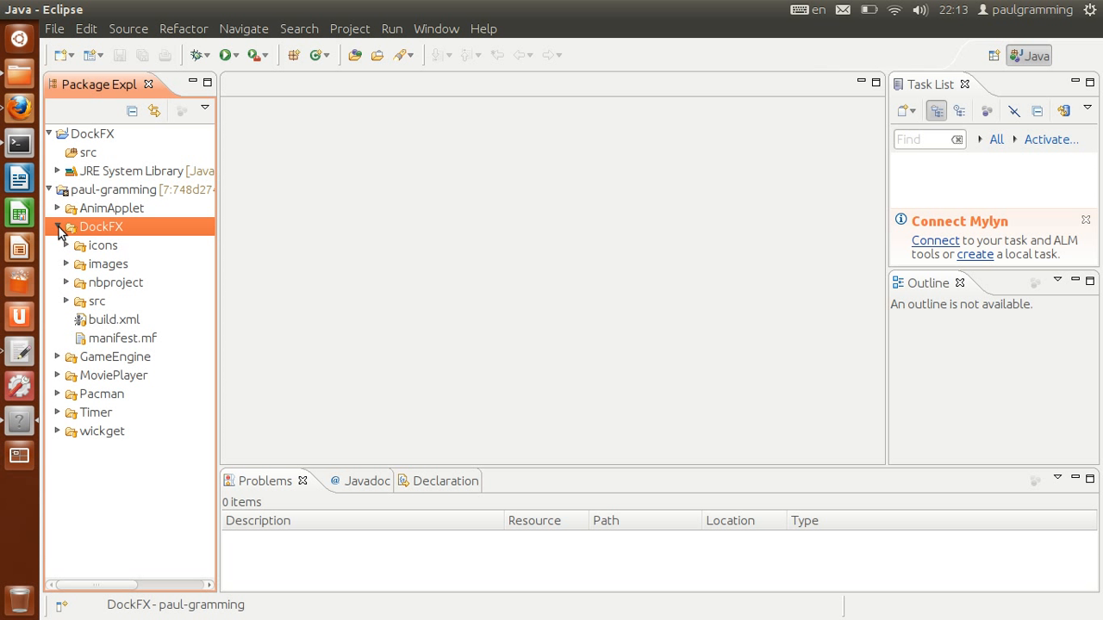
click(66, 301)
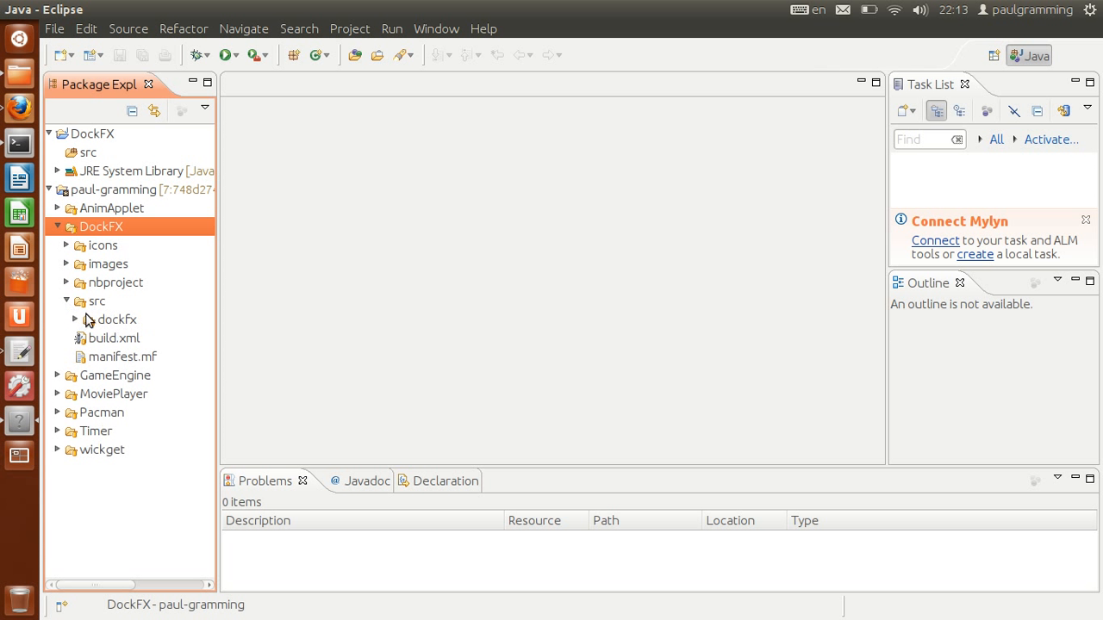
click(122, 322)
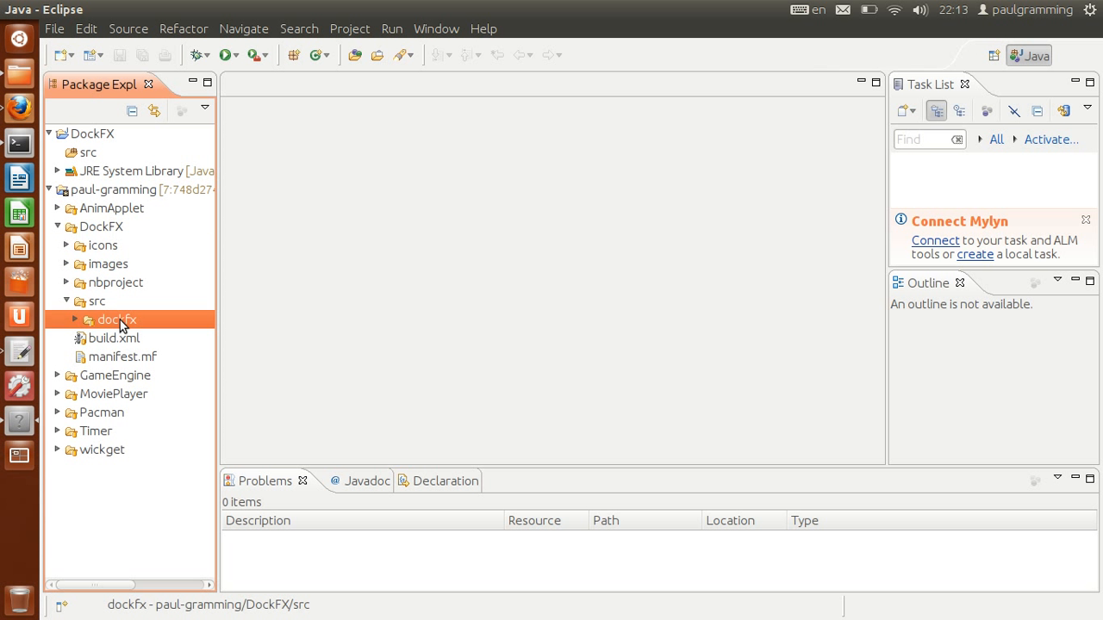
right_click(121, 324)
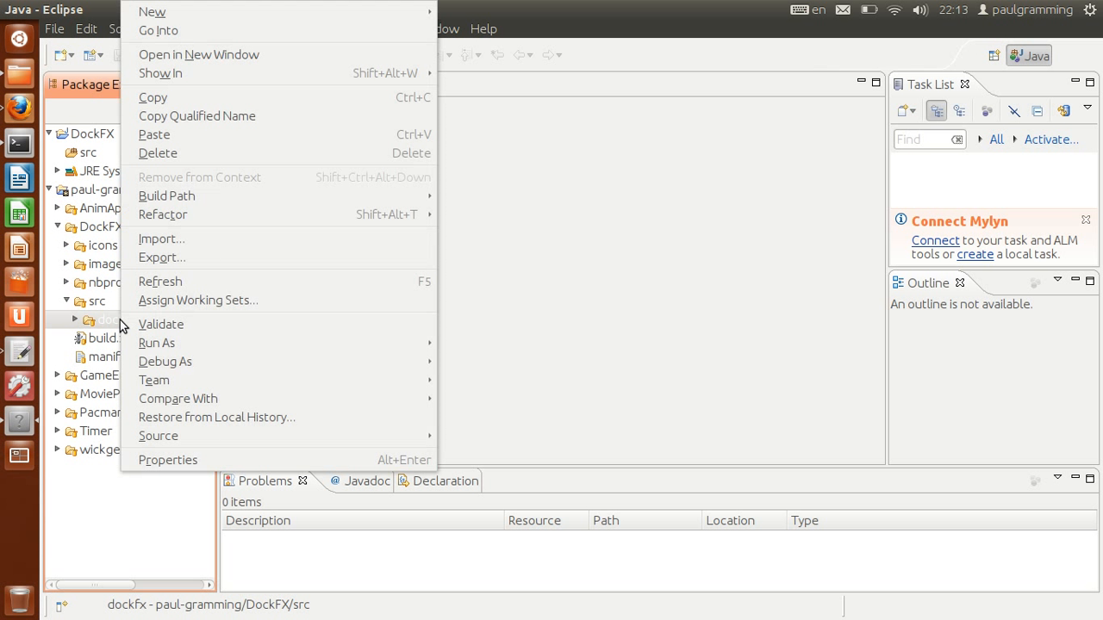
click(161, 100)
Step: Paste the copied dockfx folder into the src folder of the DockFX Java project and expand src
click(86, 155)
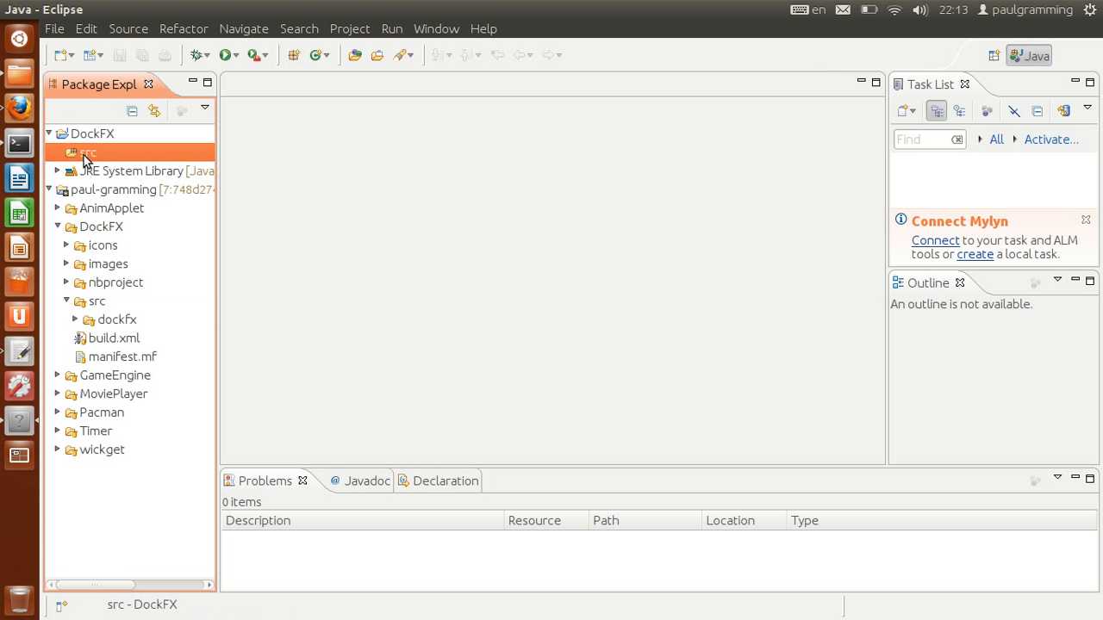
right_click(86, 155)
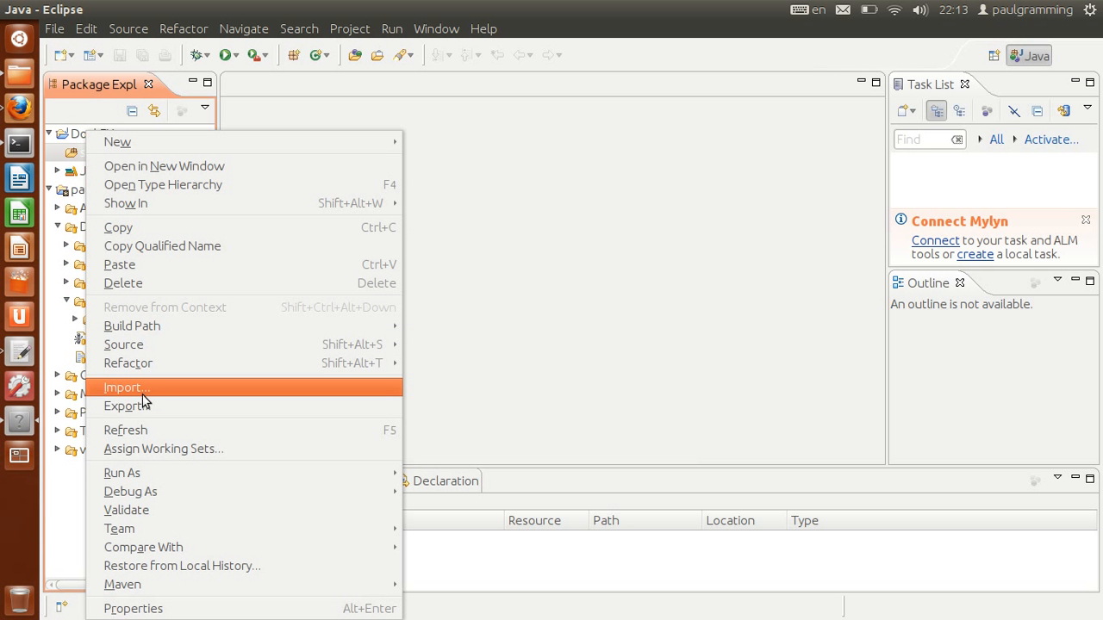
click(137, 264)
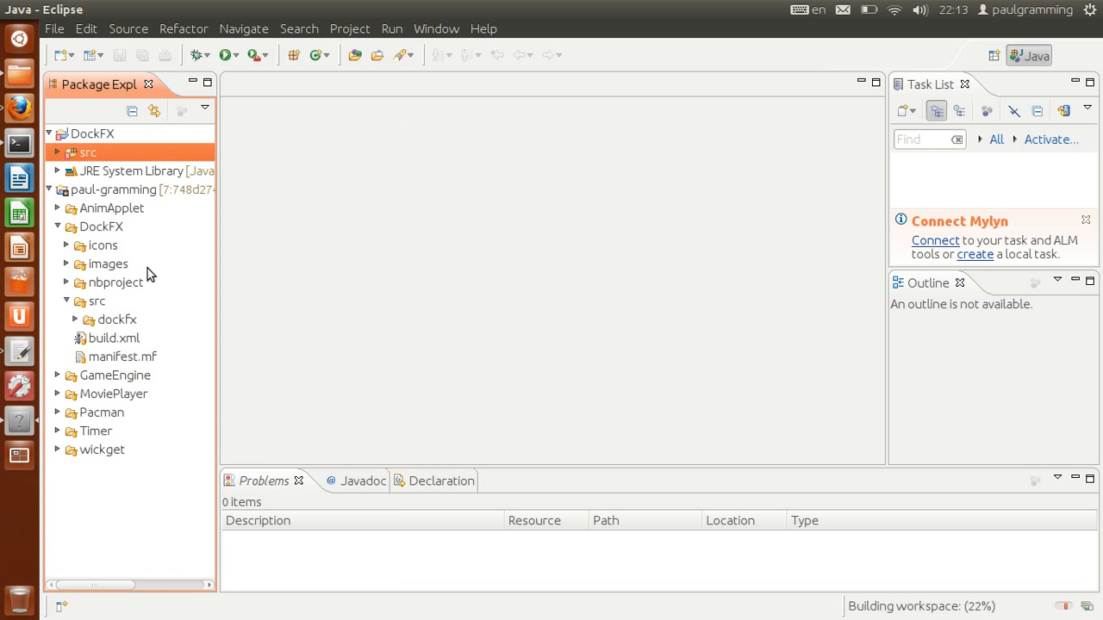
click(57, 152)
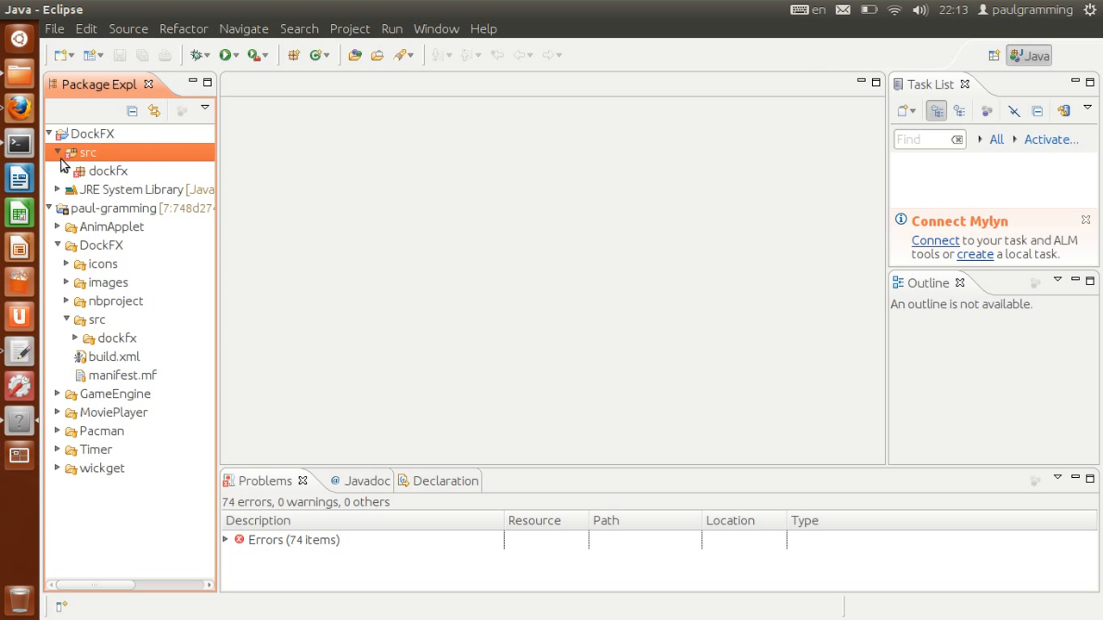
Step: Copy the icons and images folders from DockFX in the paul-gramming project into the root of the DockFX Java project
click(102, 285)
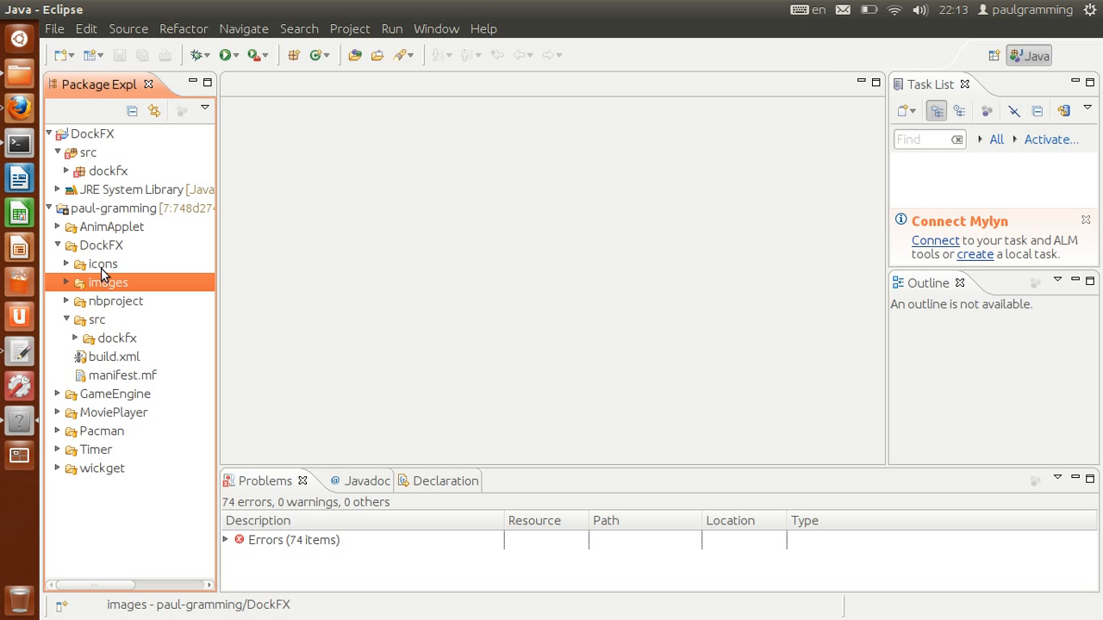
ctrl+click(103, 267)
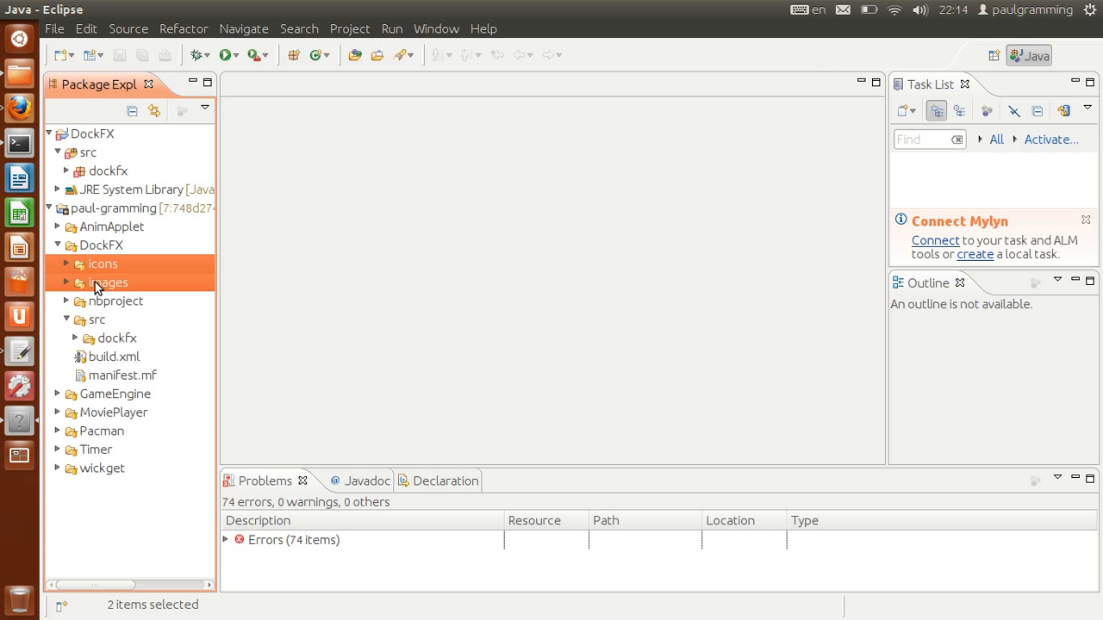
right_click(95, 288)
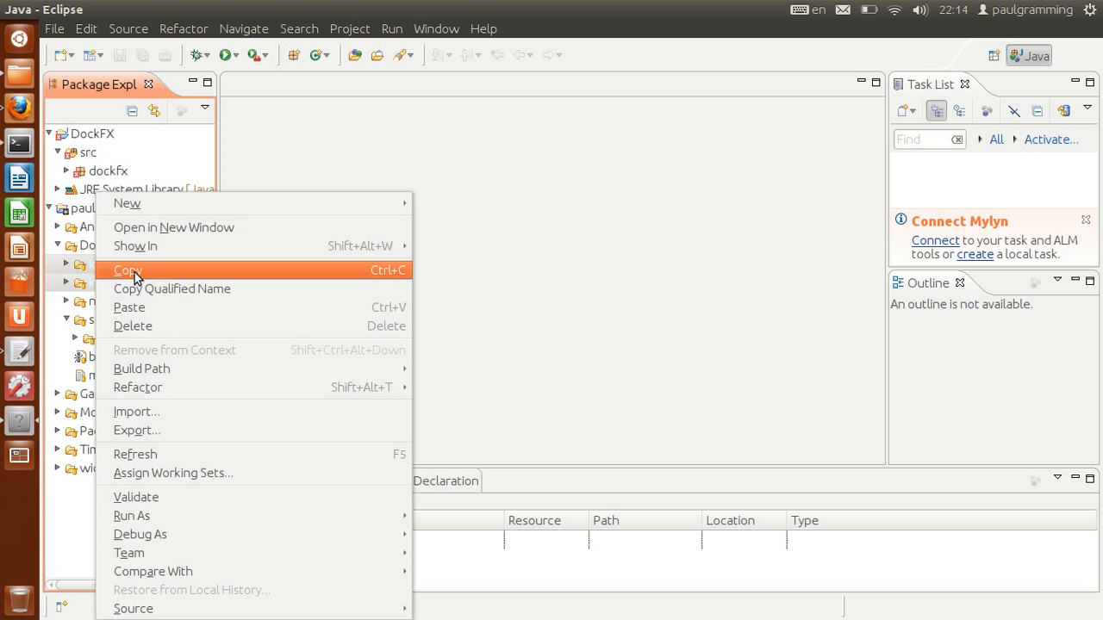
click(129, 271)
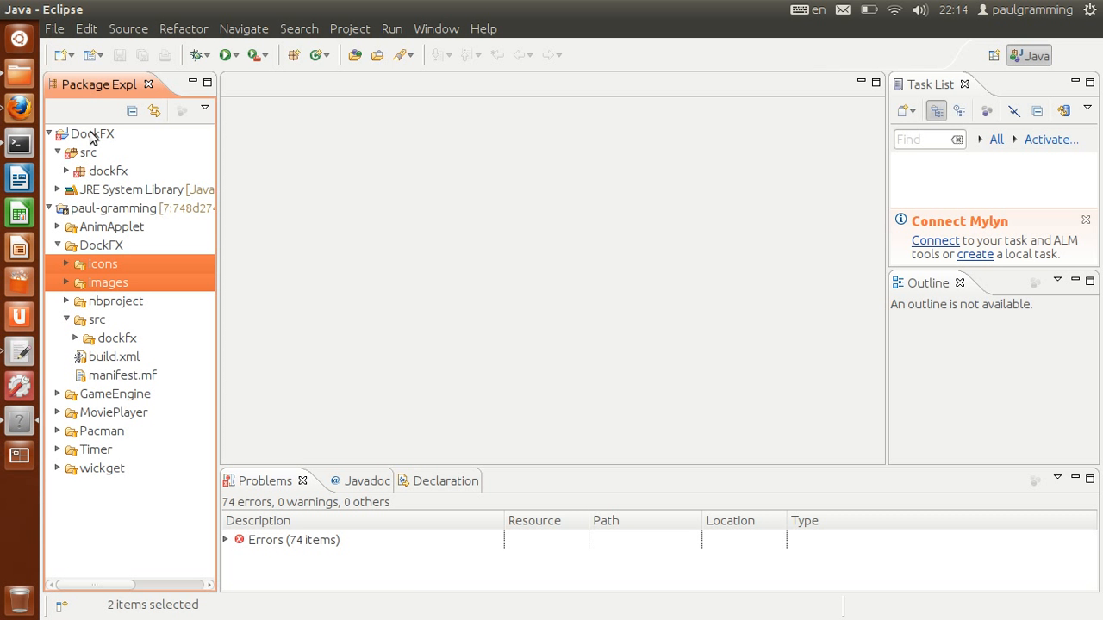
click(92, 135)
right_click(92, 135)
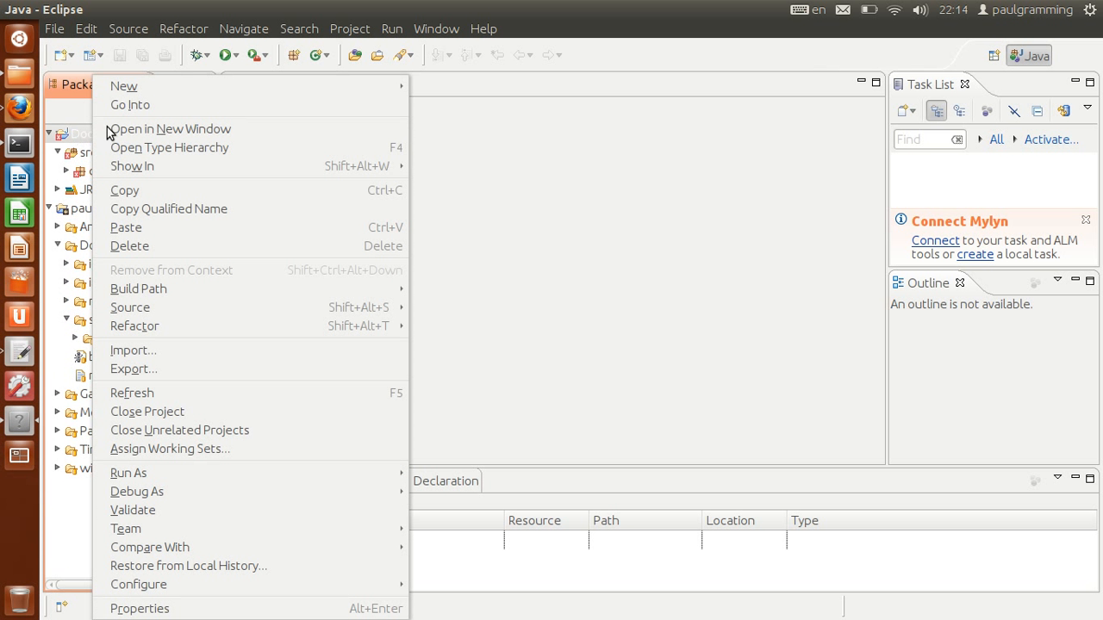
click(144, 229)
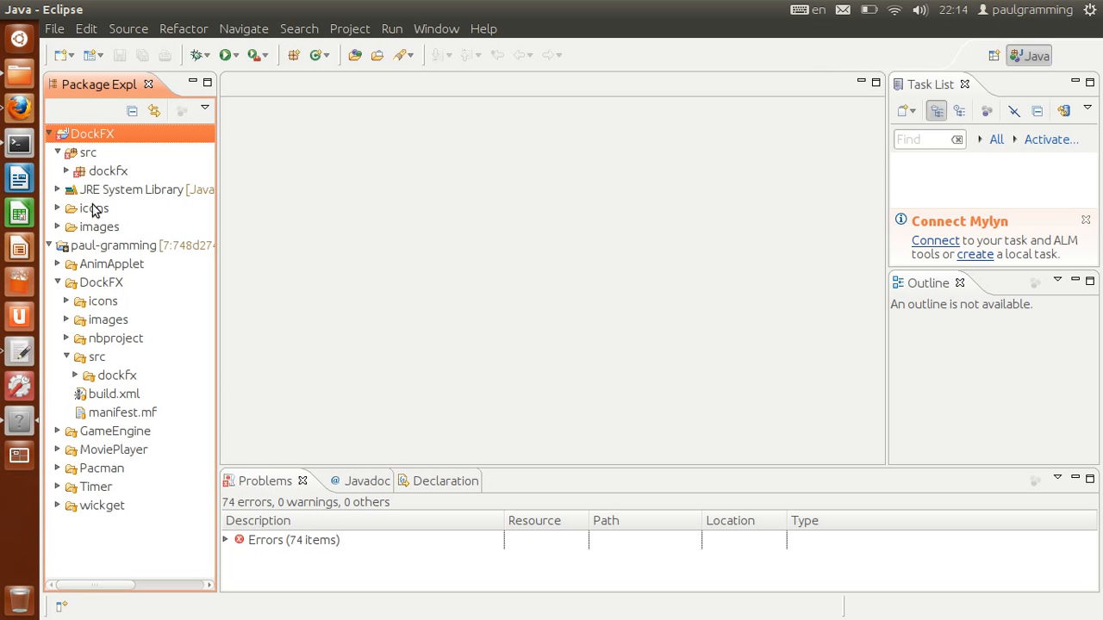
Step: Collapse the paul-gramming project, expand the dockfx package in the DockFX project and open DockFX.java in the editor
click(107, 173)
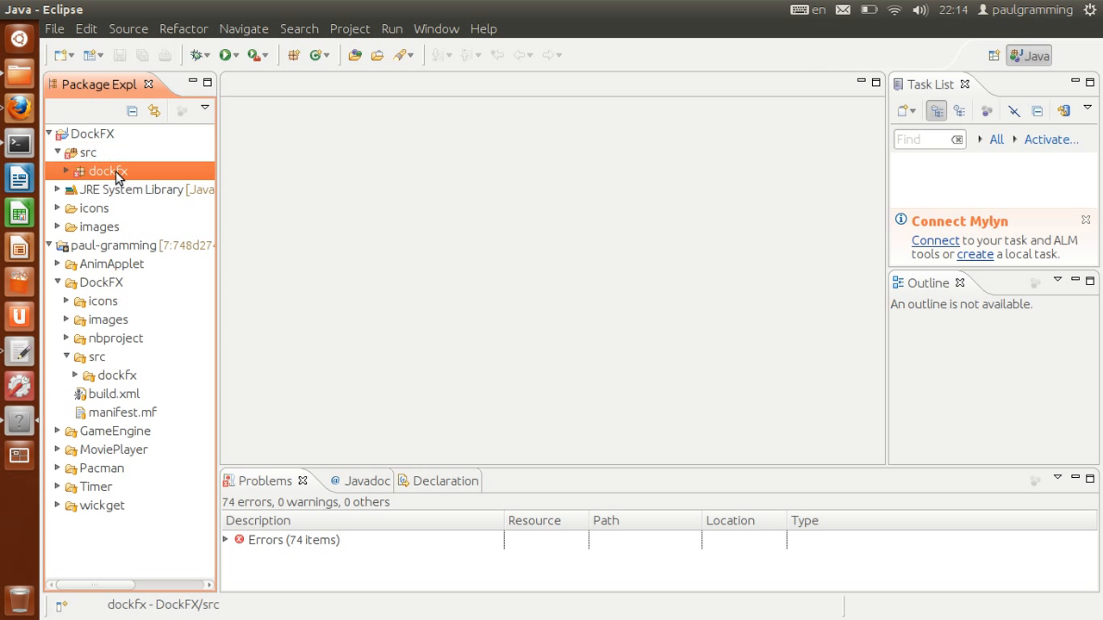
click(50, 245)
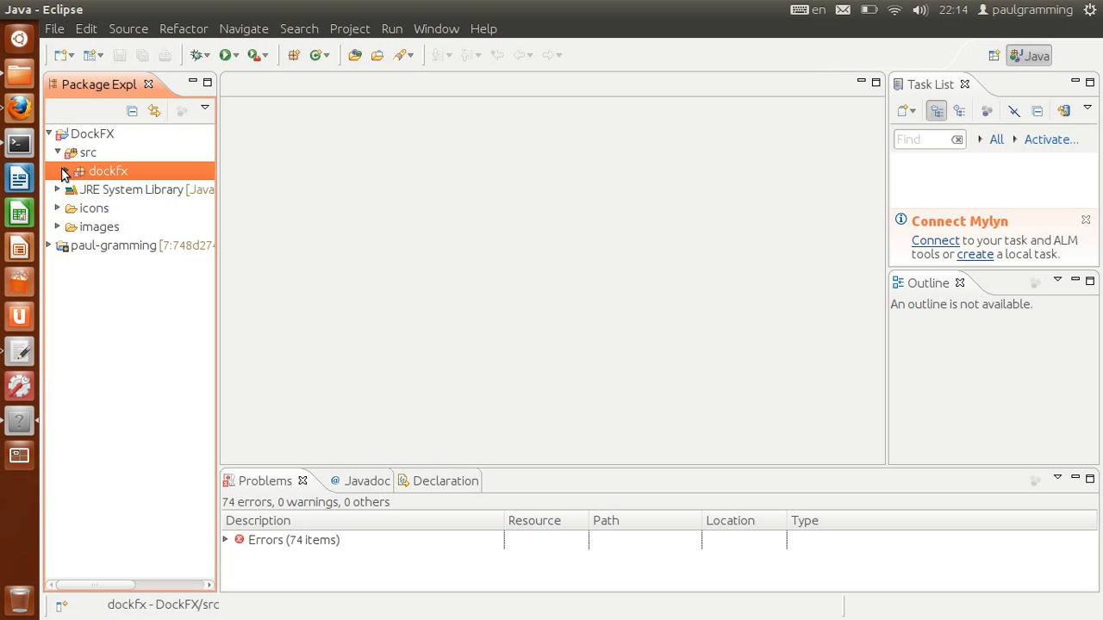
click(66, 170)
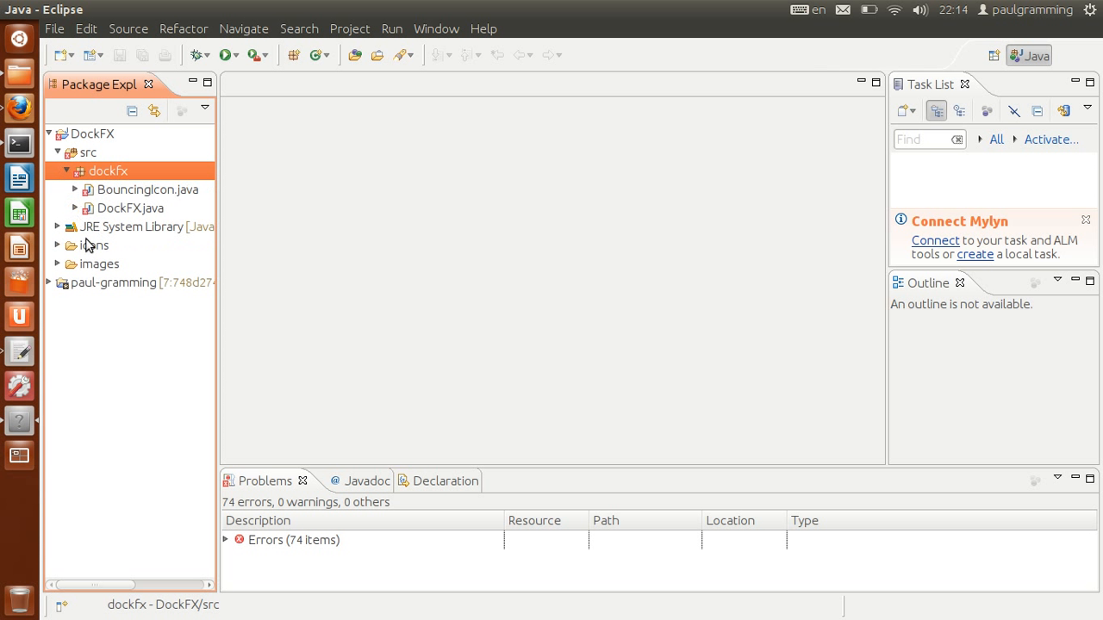
double_click(137, 208)
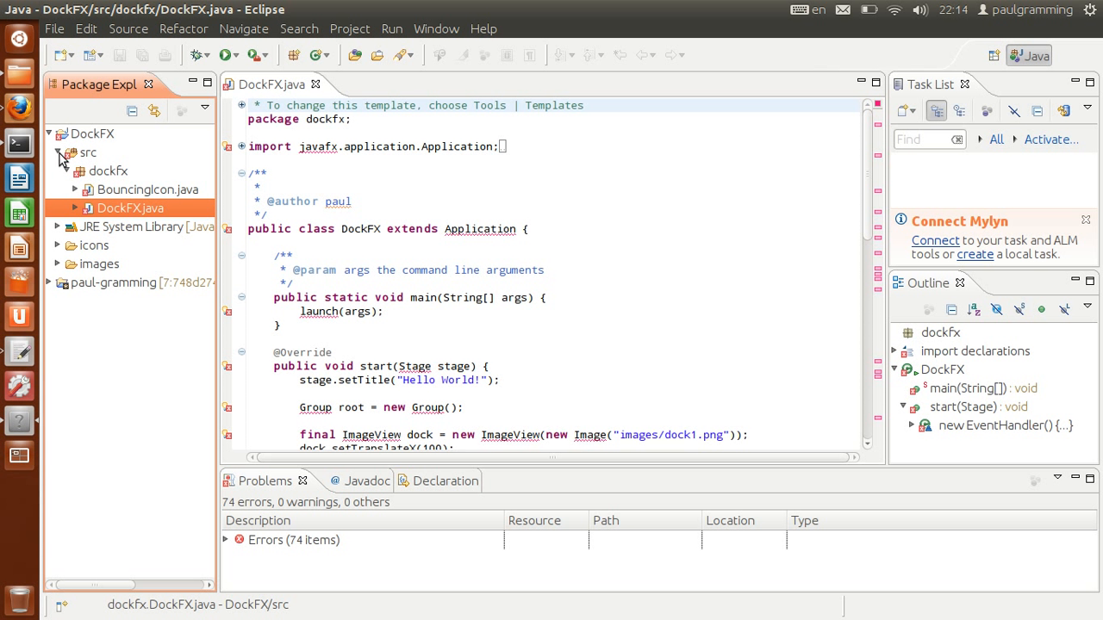
Step: Expand the DockFX project's JRE System Library and examine the JARs it contains
click(56, 228)
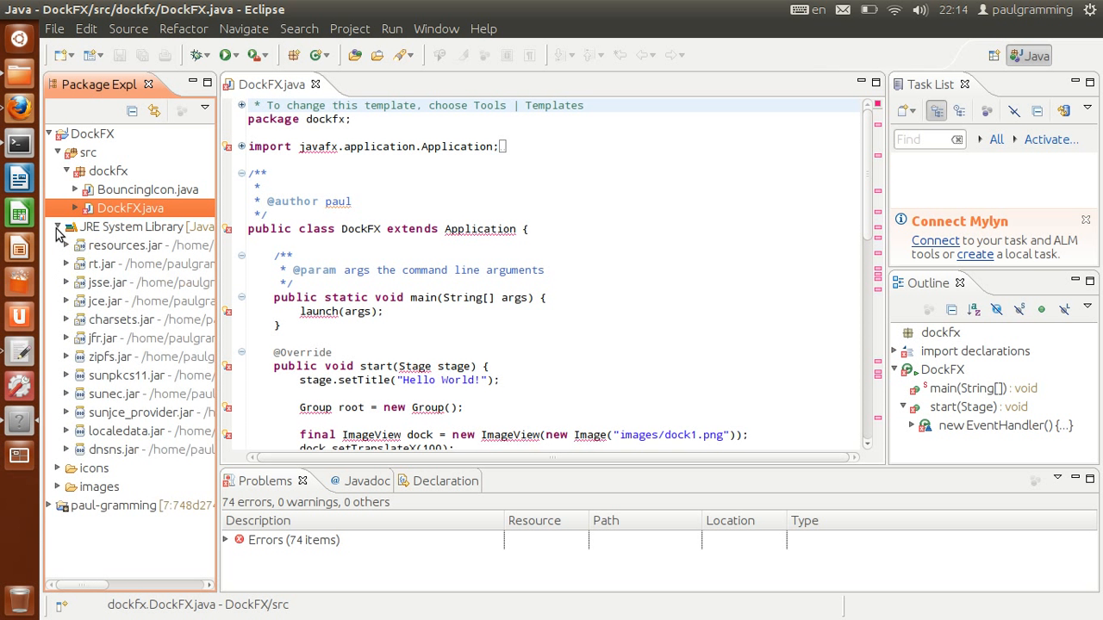
click(112, 227)
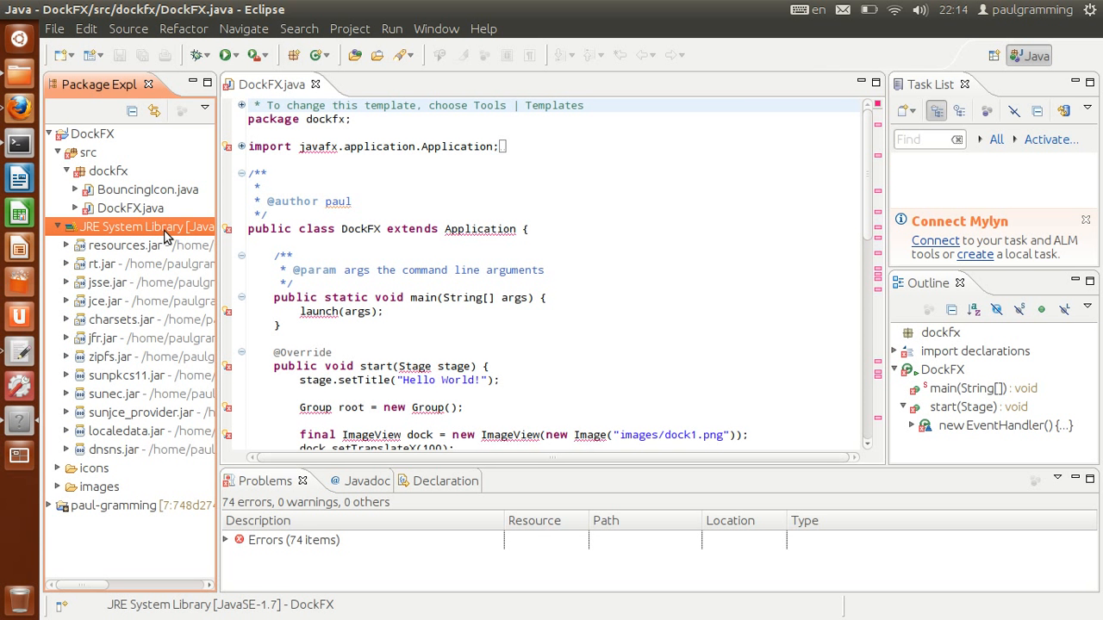
drag(248, 274, 218, 274)
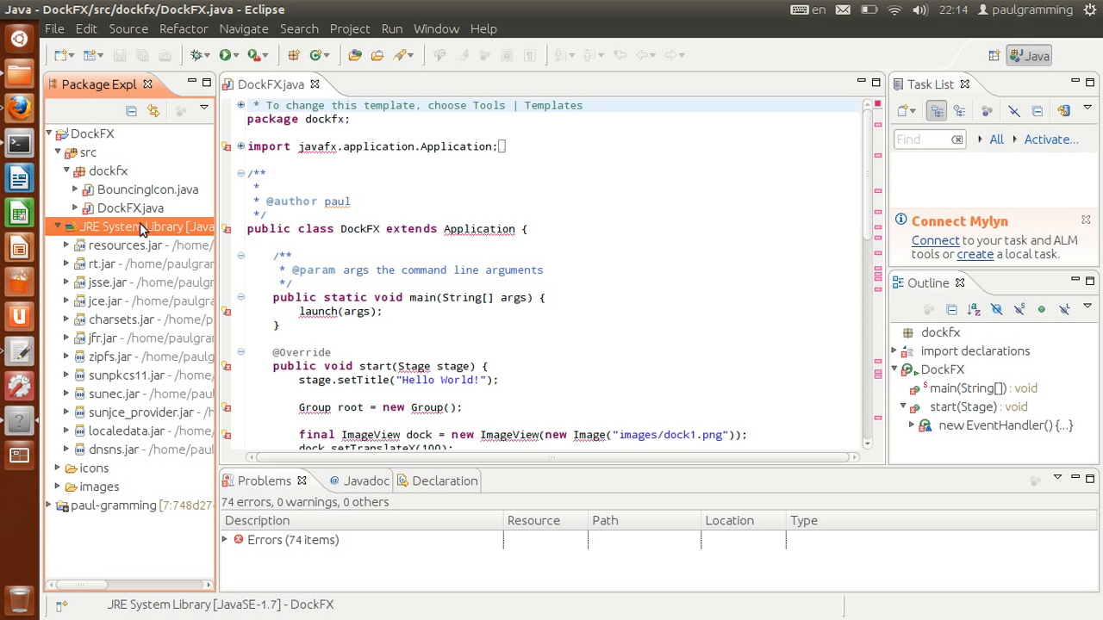
Step: Open the DockFX project's properties and look through the source, projects and libraries settings of the Java Build Path
click(95, 138)
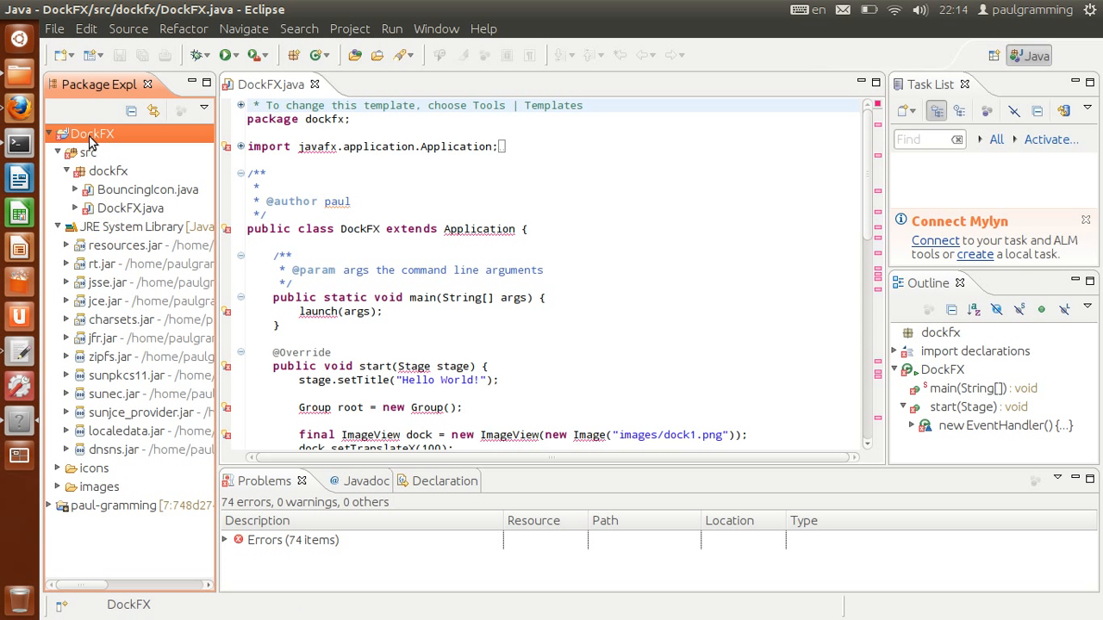
right_click(90, 138)
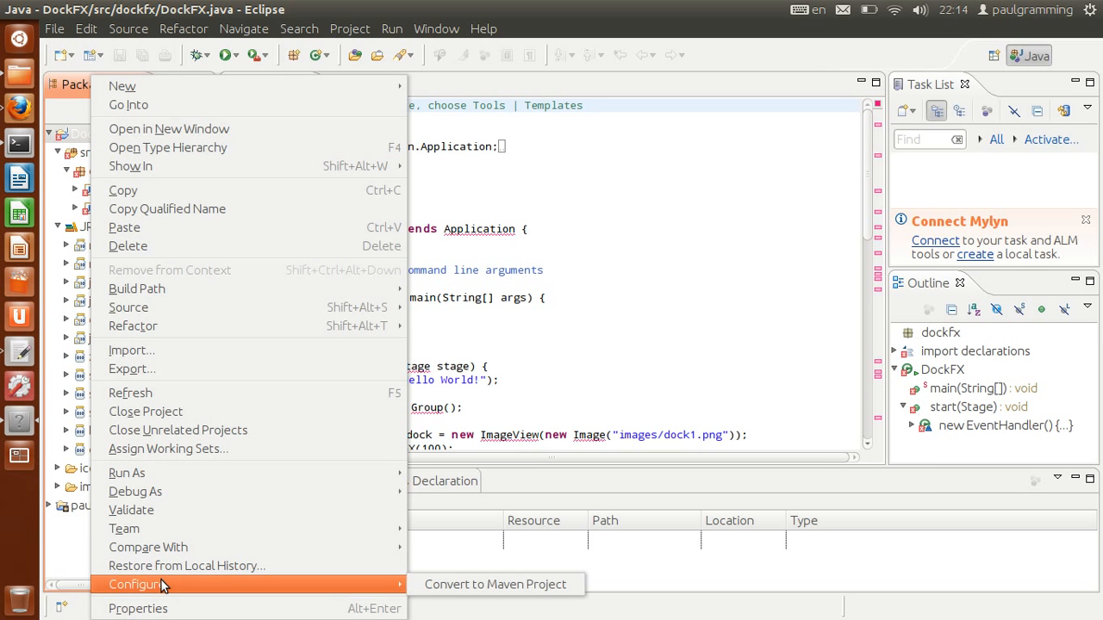
click(164, 607)
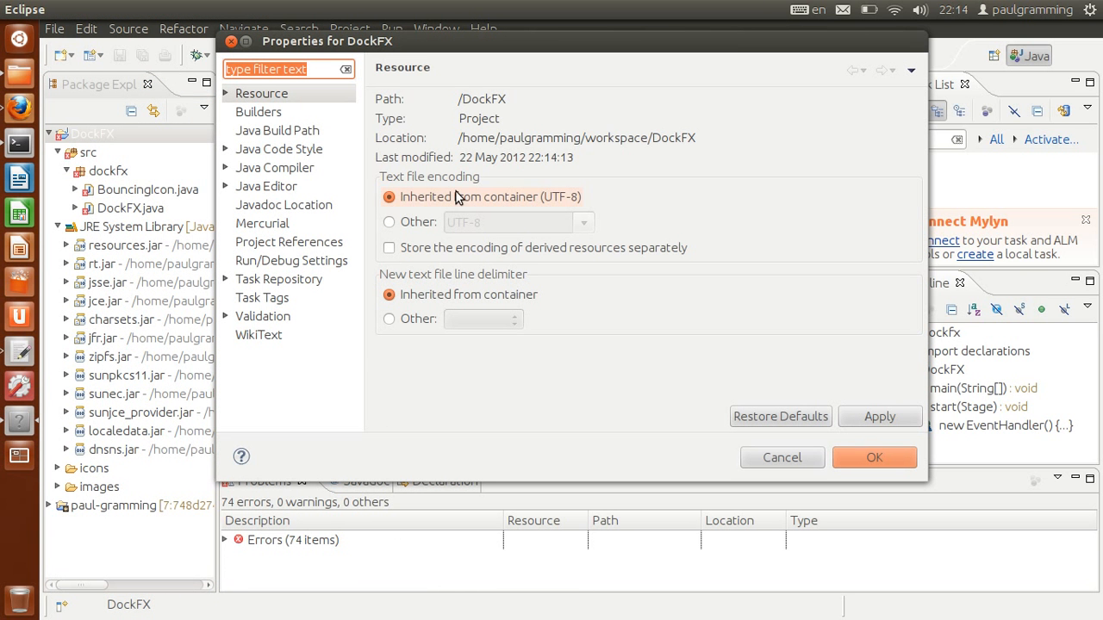
click(263, 132)
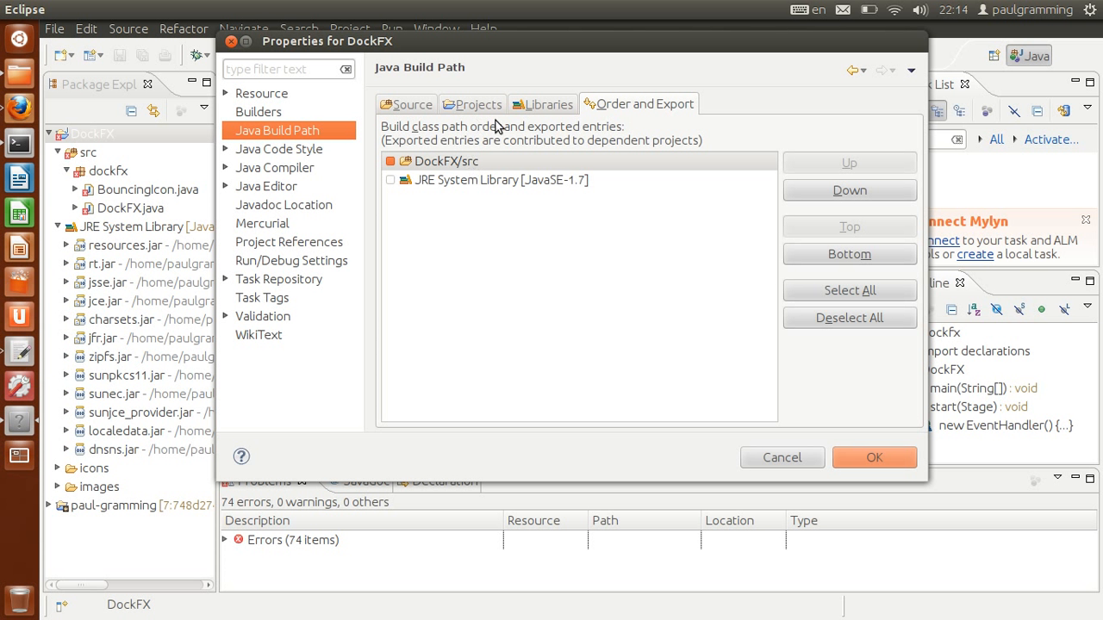
click(419, 110)
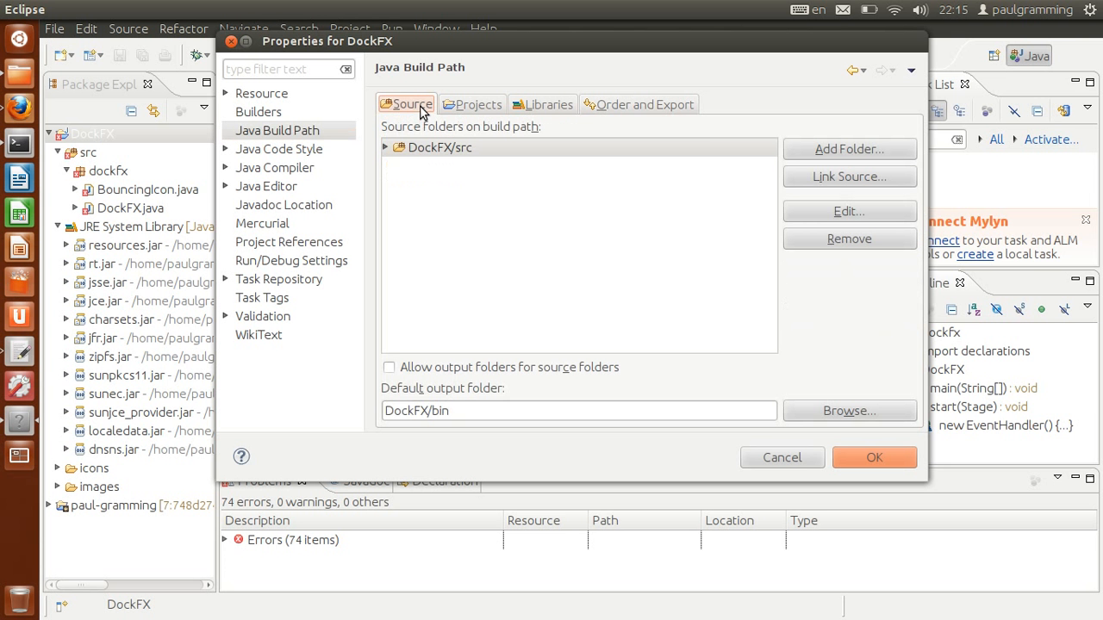
click(476, 107)
click(536, 110)
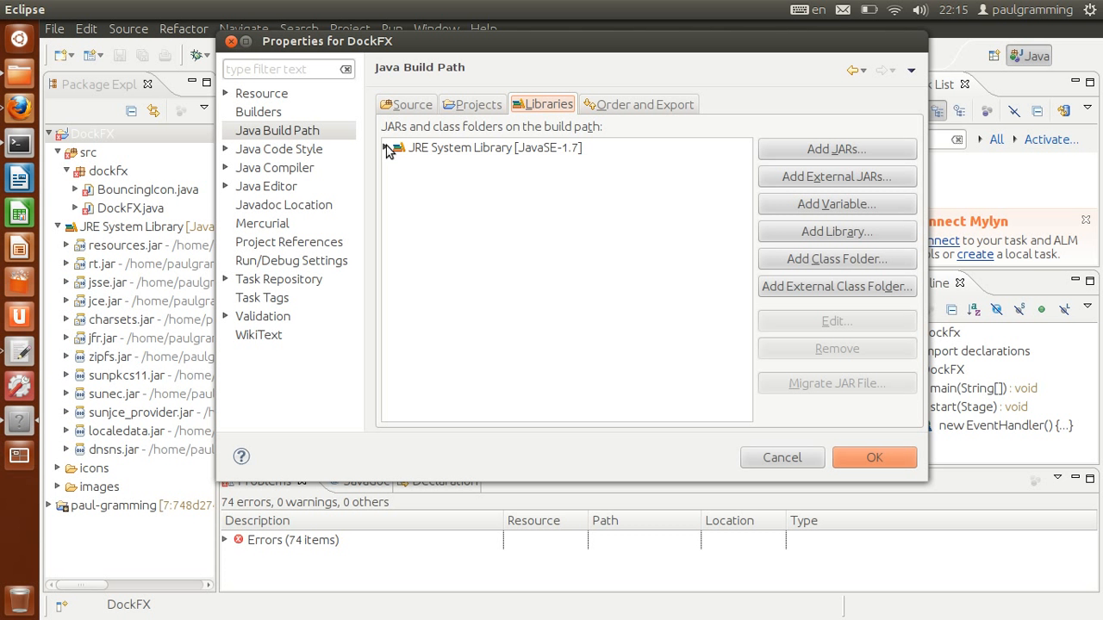
Step: Check the JRE System Library's runtime settings and the available execution environments, and close the project properties without changes
click(445, 148)
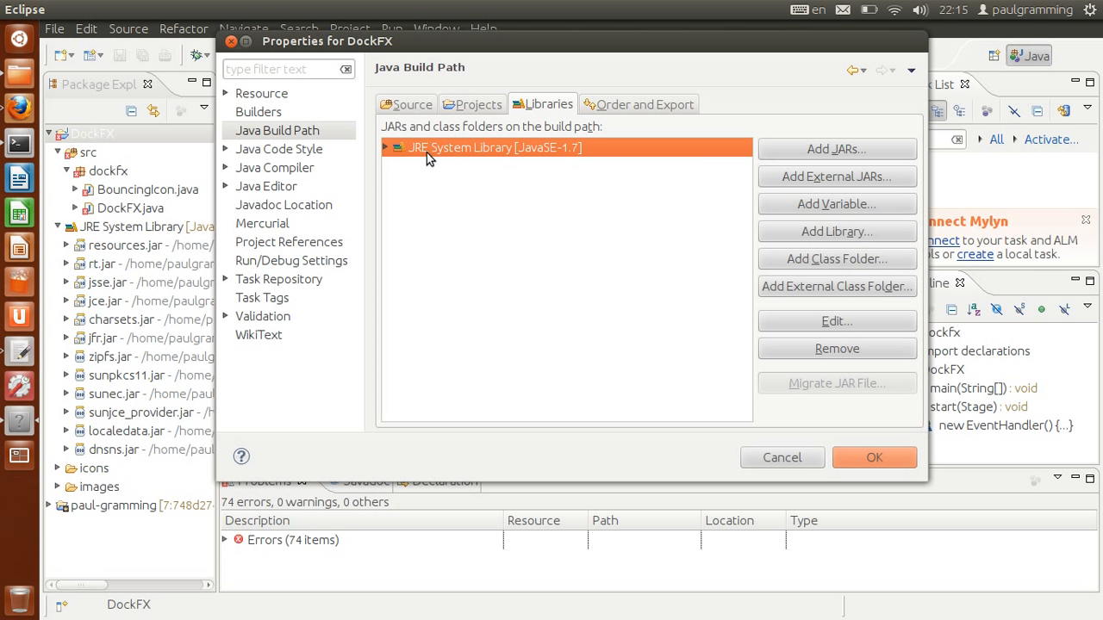
click(803, 323)
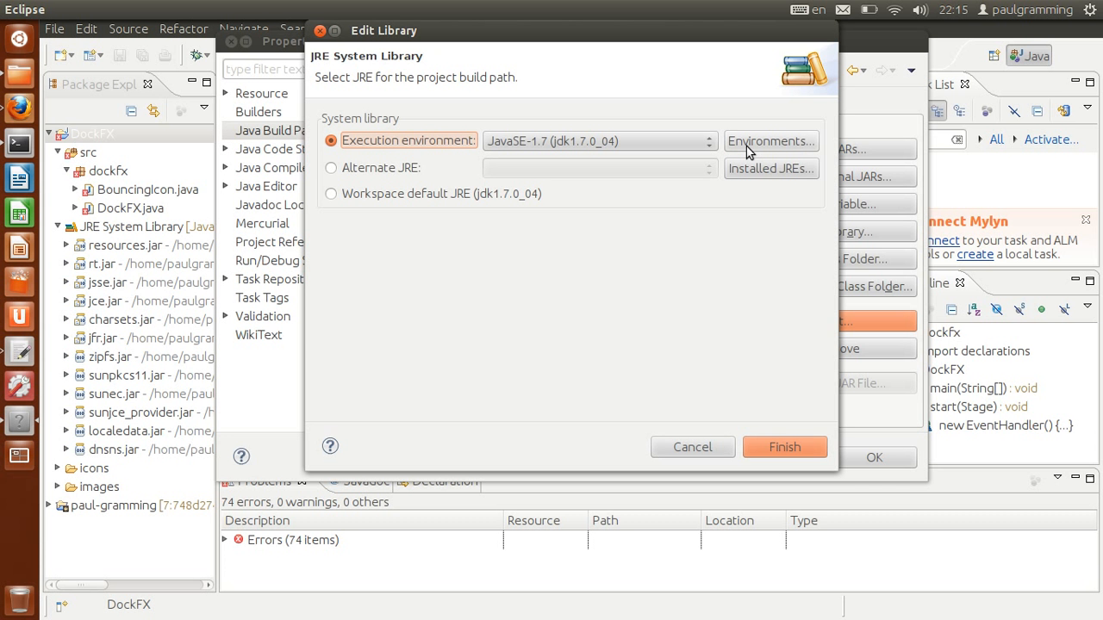
click(748, 148)
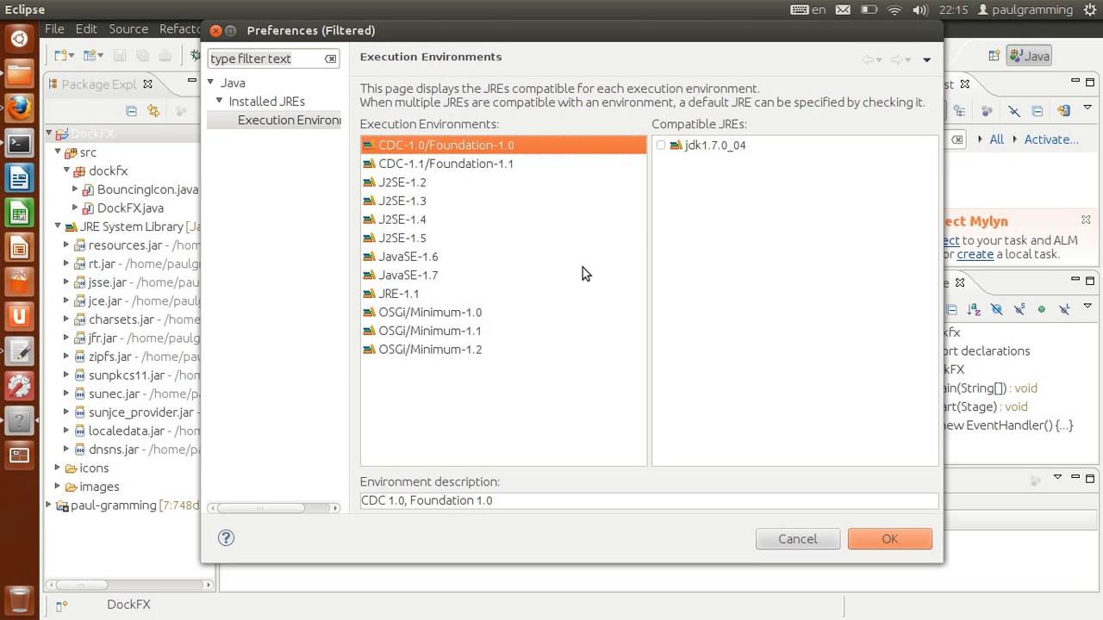
click(798, 543)
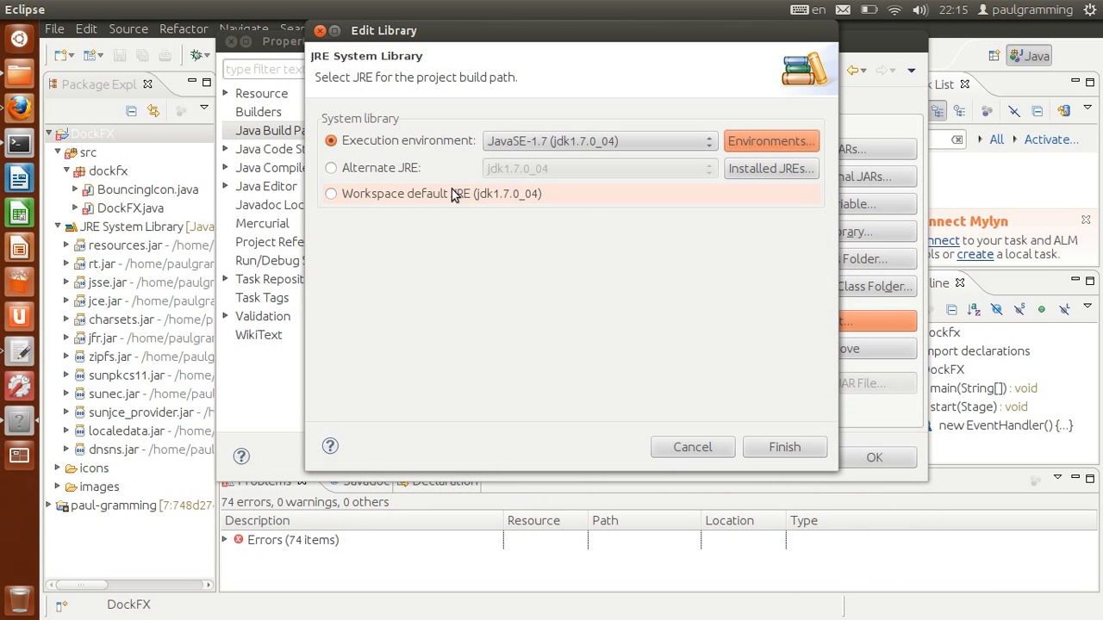
click(705, 450)
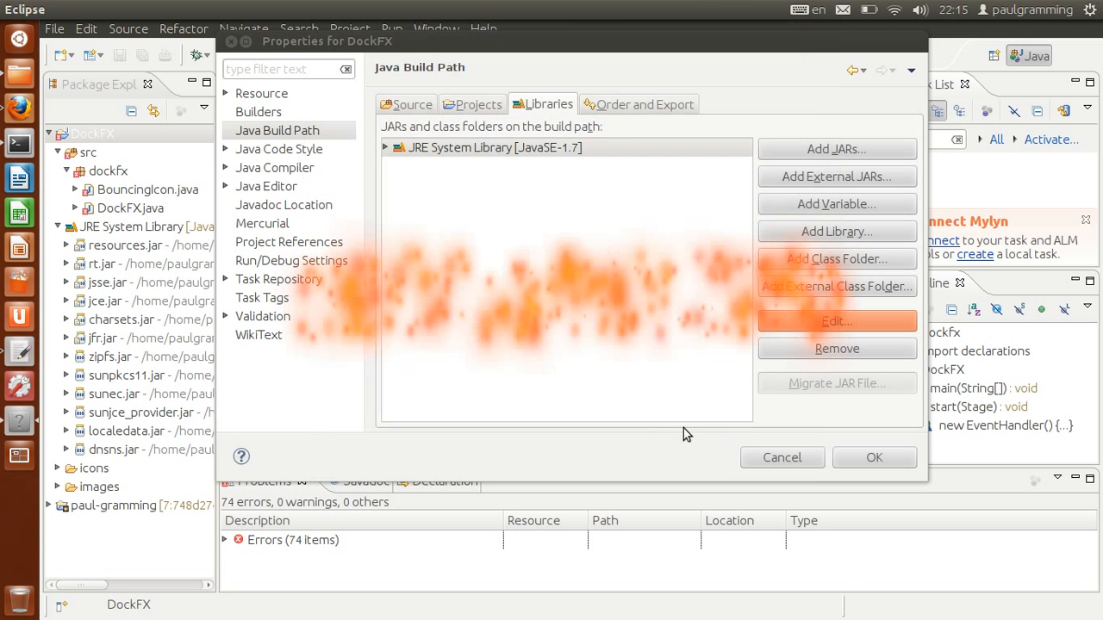
click(479, 107)
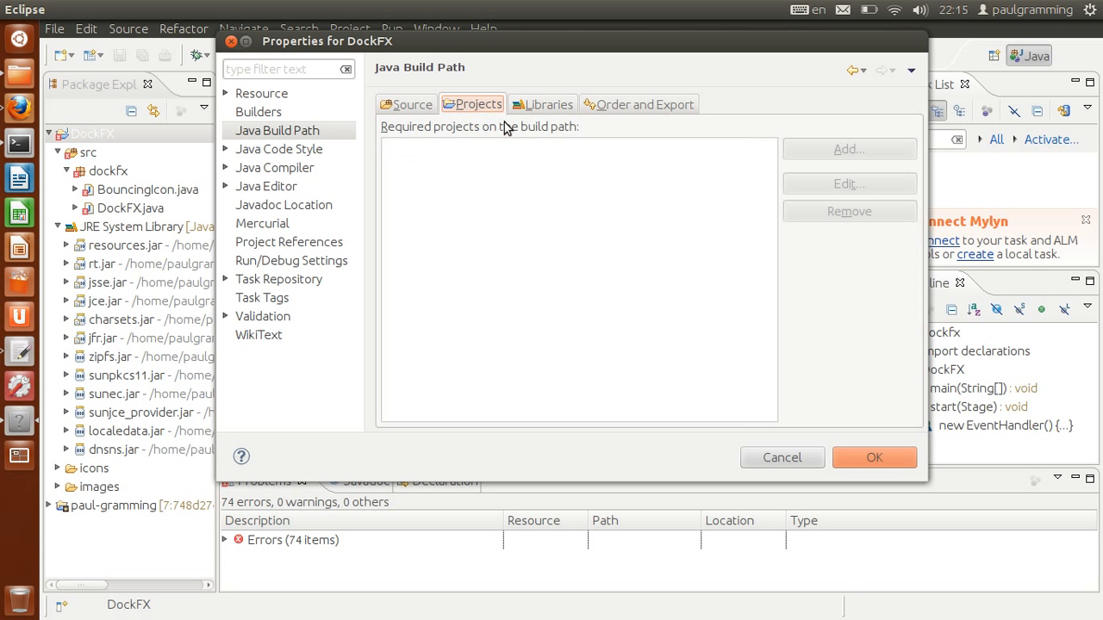
click(525, 106)
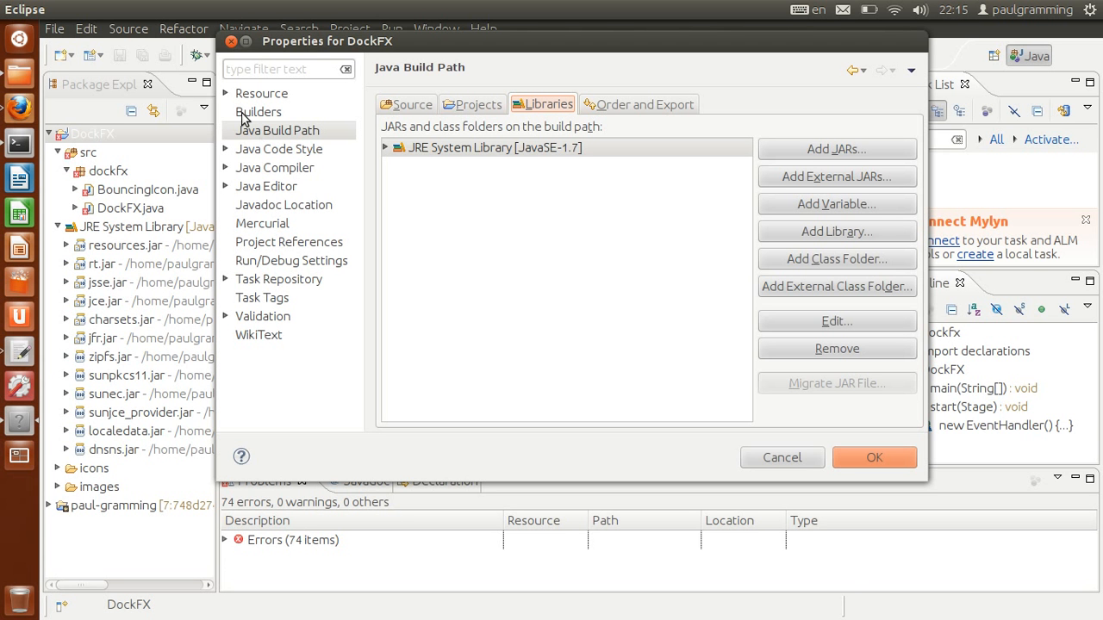
click(230, 41)
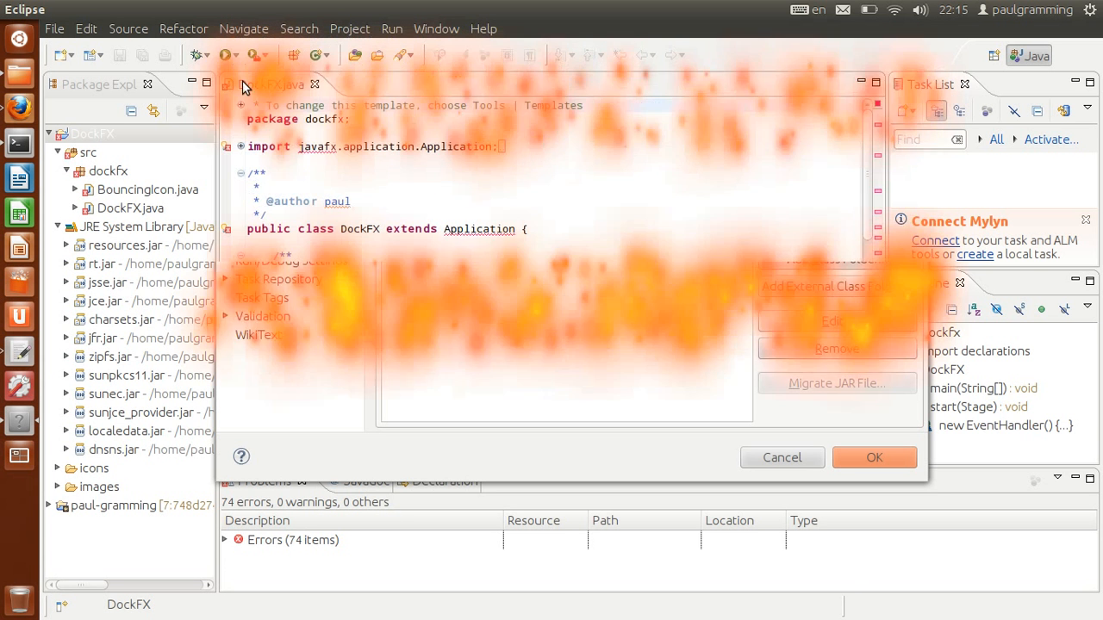
Step: Open the build path configuration from the DockFX project's JRE System Library and look through the JARs it lists
click(120, 231)
right_click(131, 232)
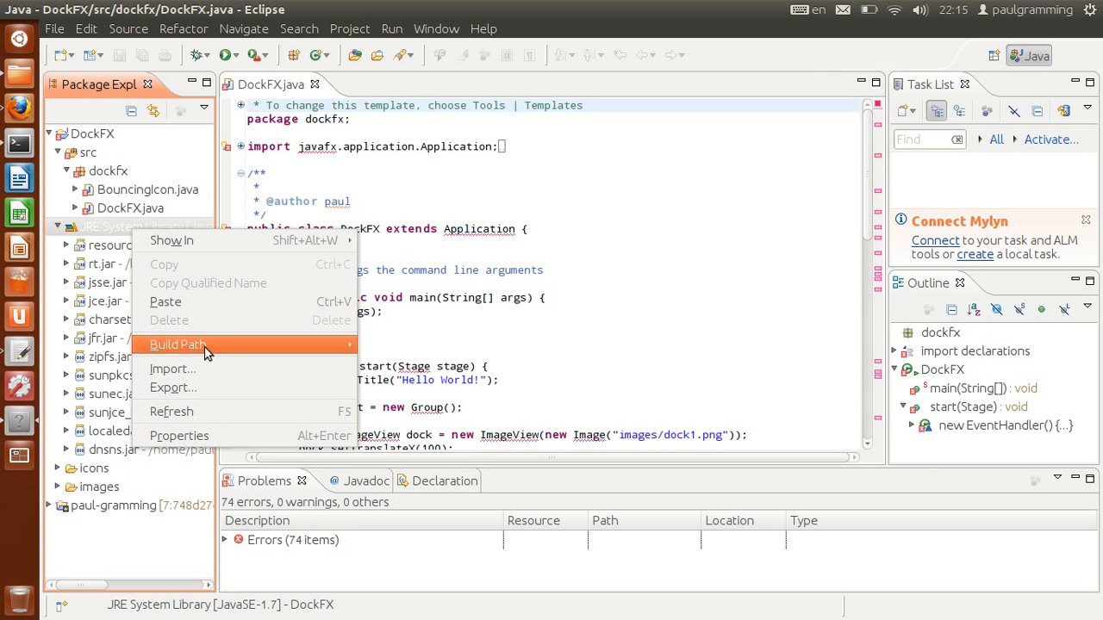
mouse_move(205, 345)
click(398, 371)
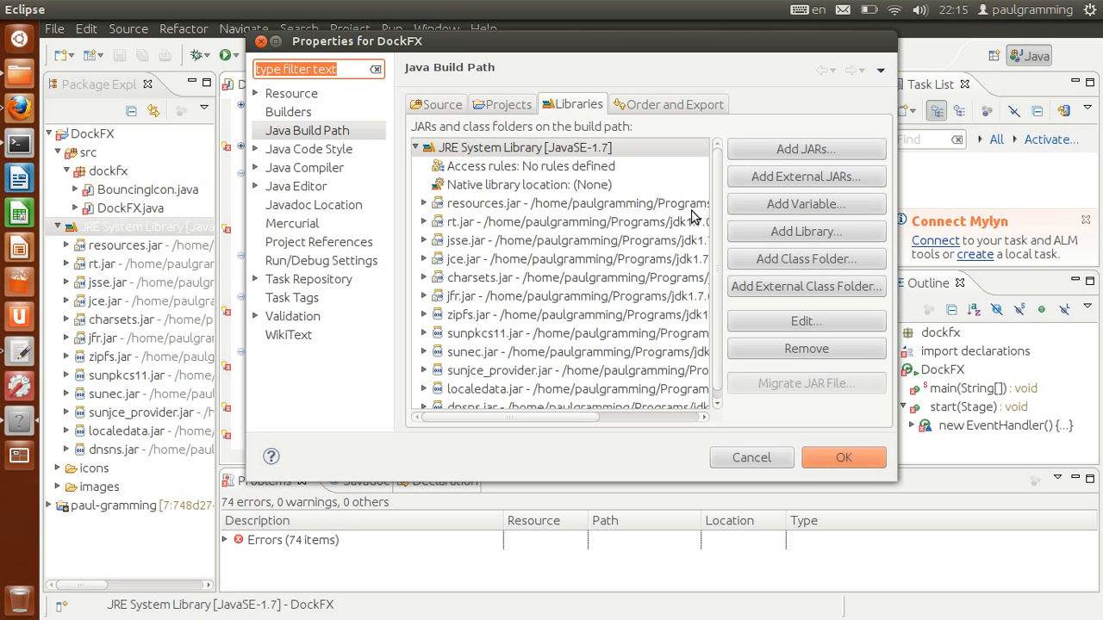
scroll(721, 345, down, 1)
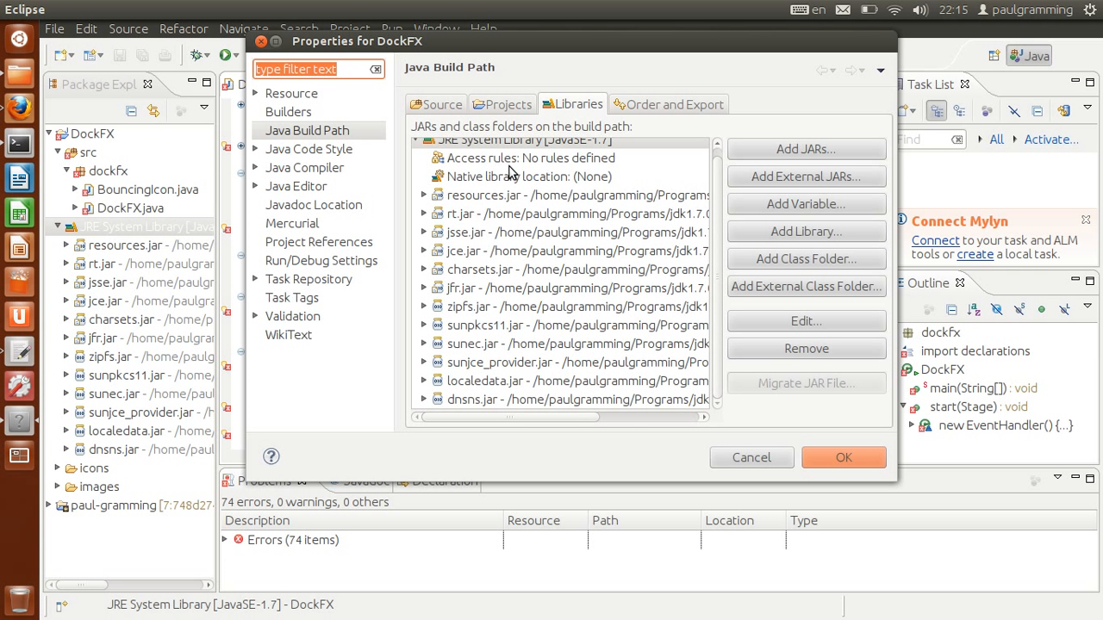
scroll(716, 276, up, 1)
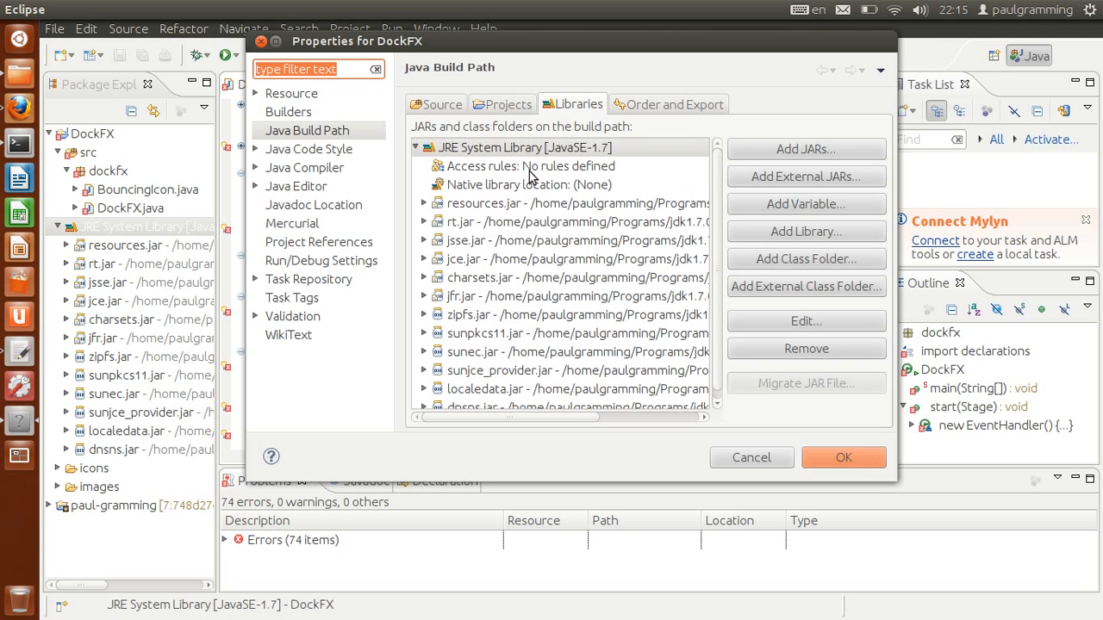
double_click(427, 151)
click(416, 147)
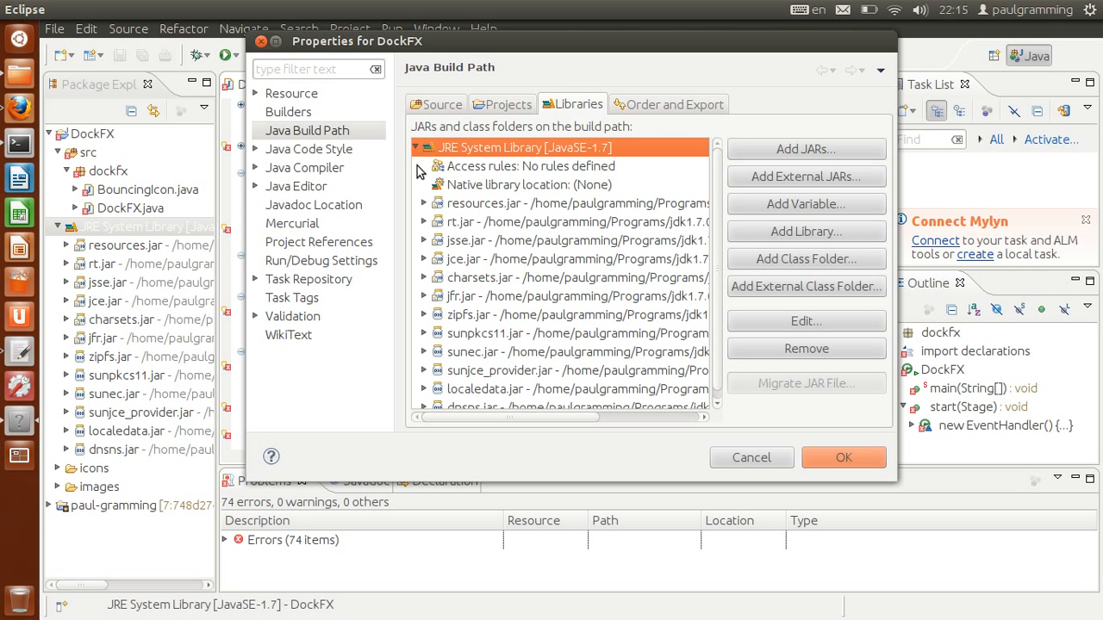
drag(715, 223, 713, 371)
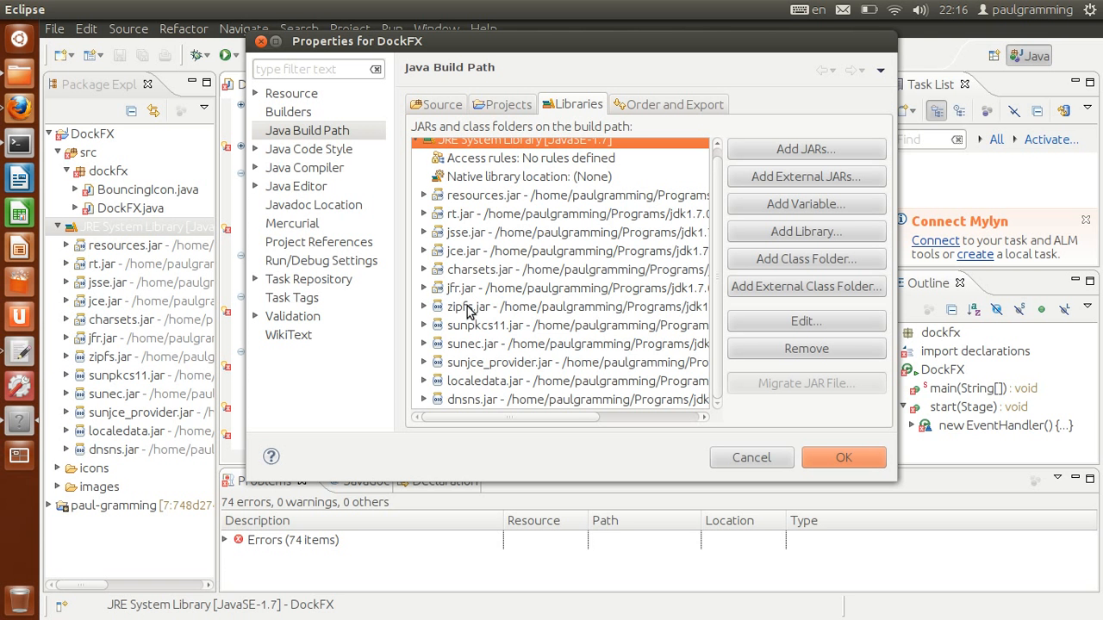
drag(721, 194, 715, 168)
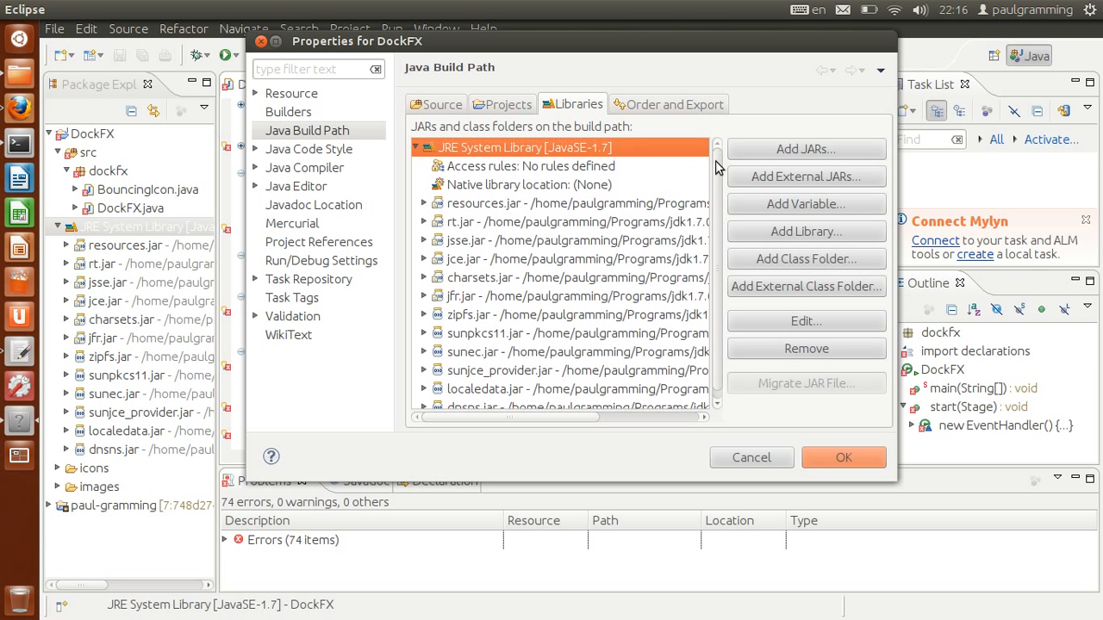
Step: Add the external JAR jfxrt.jar from Programs/jdk1.7.0_04/jre/lib in the home folder to the DockFX build path
click(806, 152)
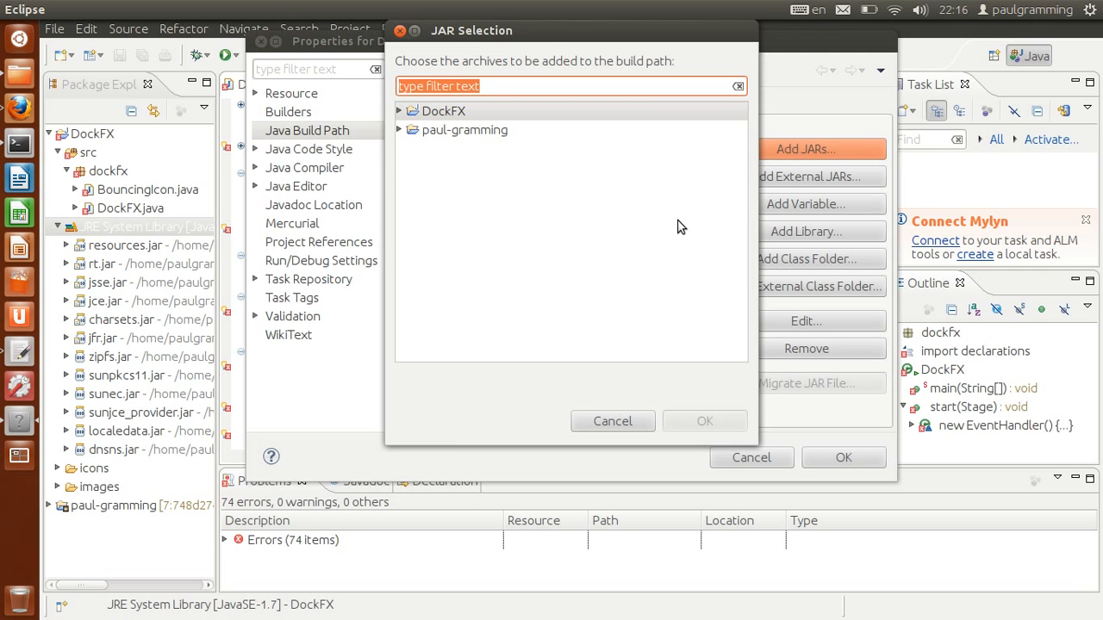
click(628, 420)
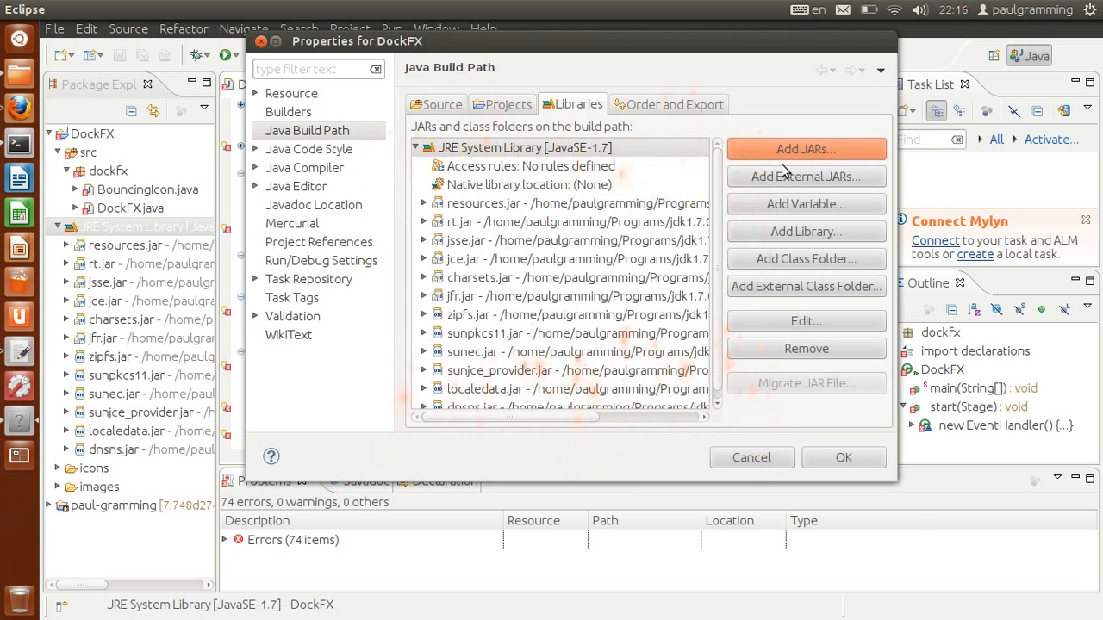
click(779, 177)
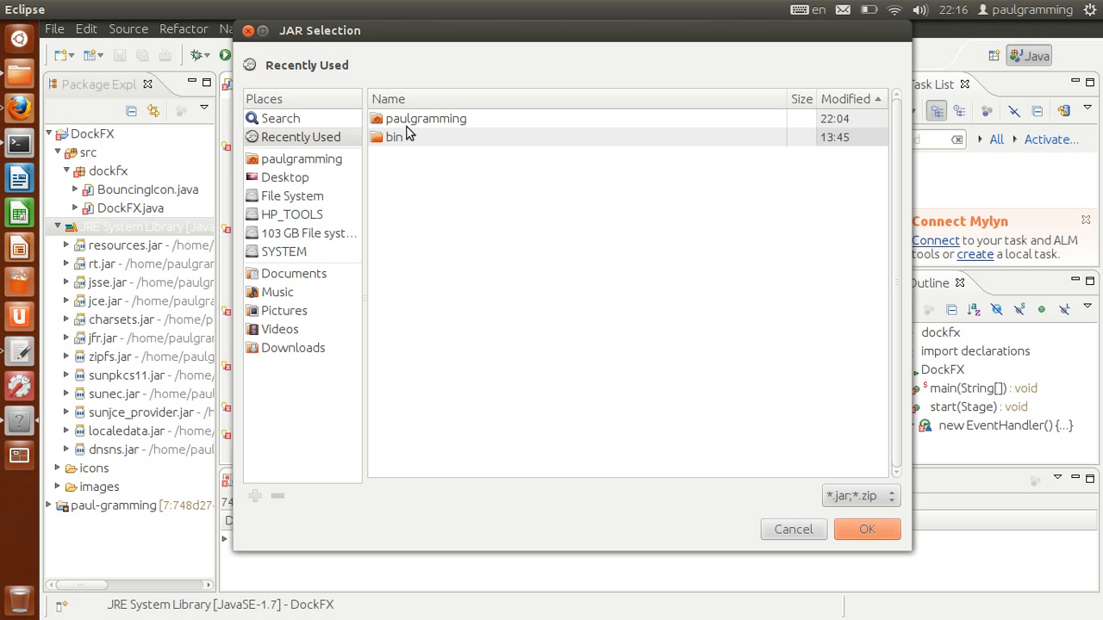
click(294, 162)
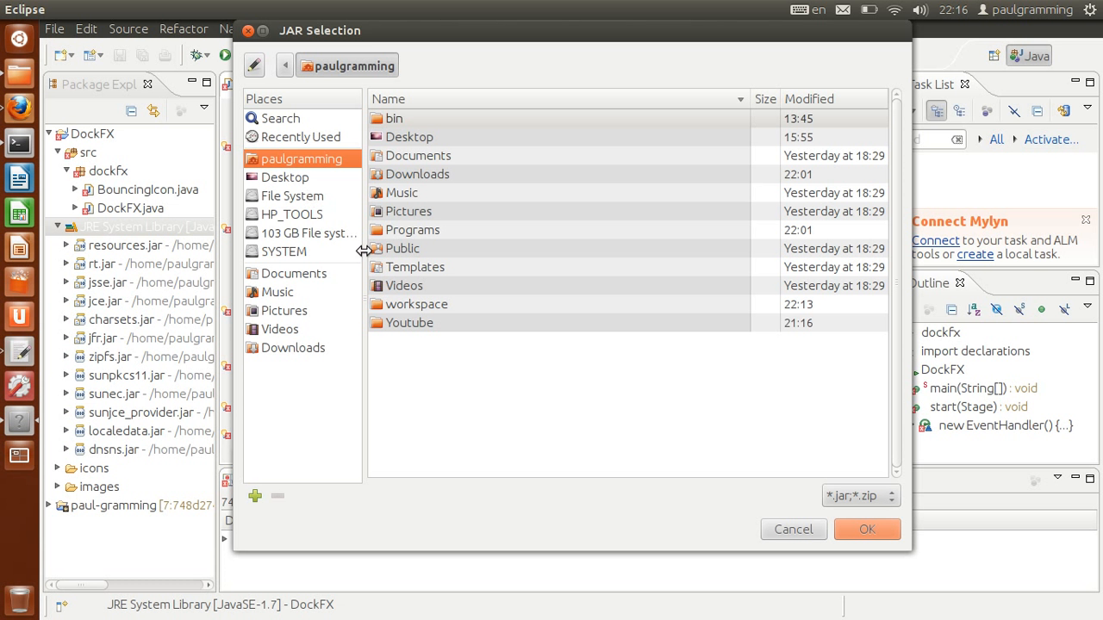
double_click(405, 229)
double_click(408, 159)
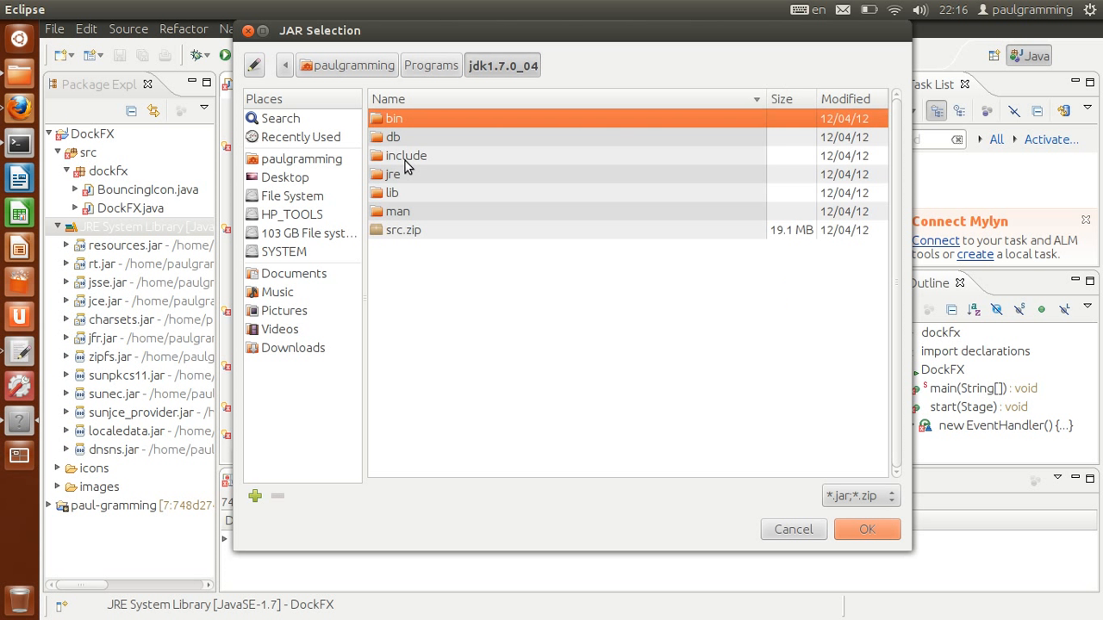
double_click(392, 176)
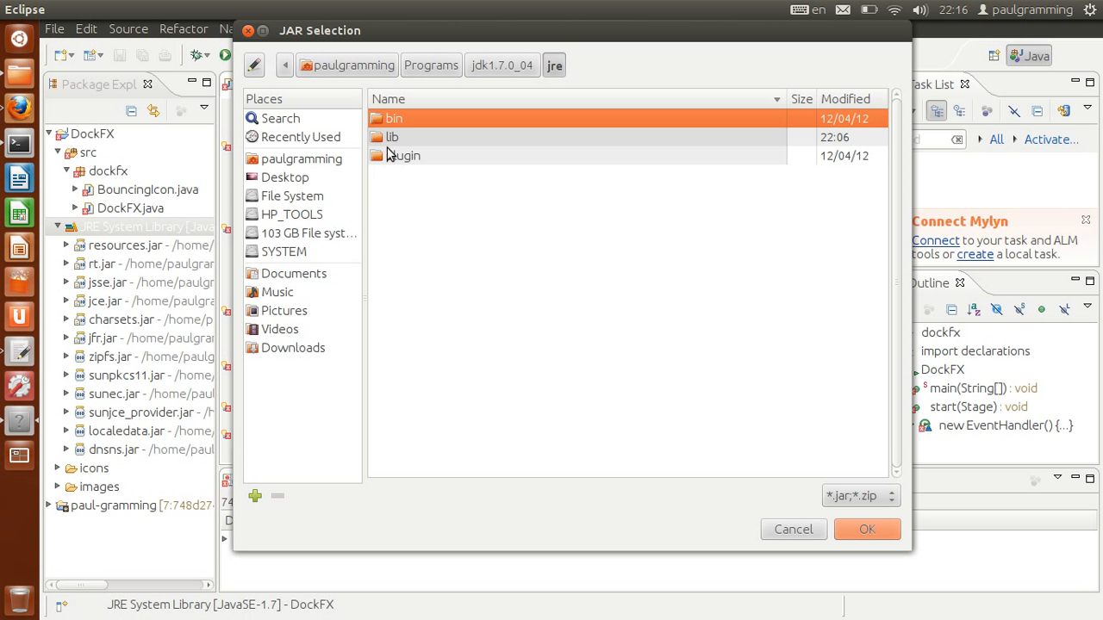
double_click(392, 138)
scroll(534, 406, down, 3)
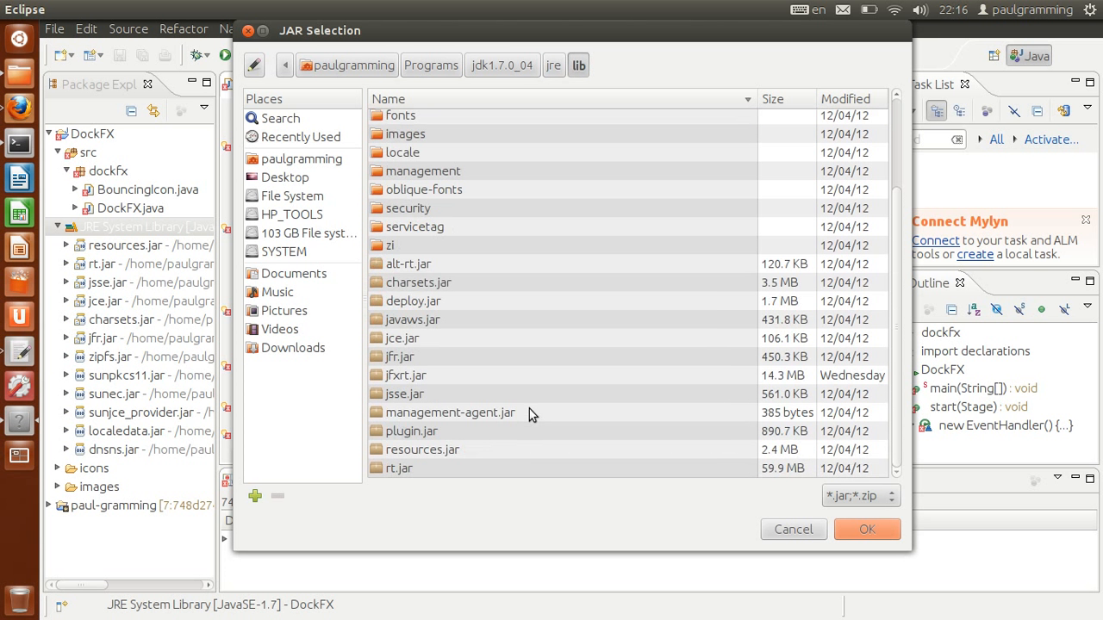
click(405, 376)
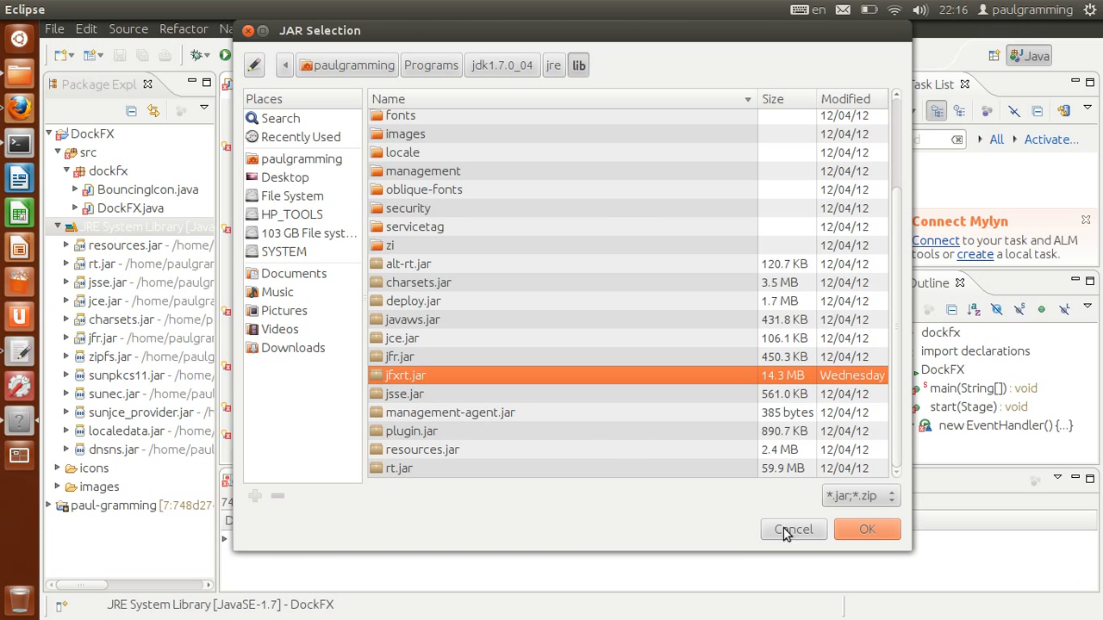
click(863, 529)
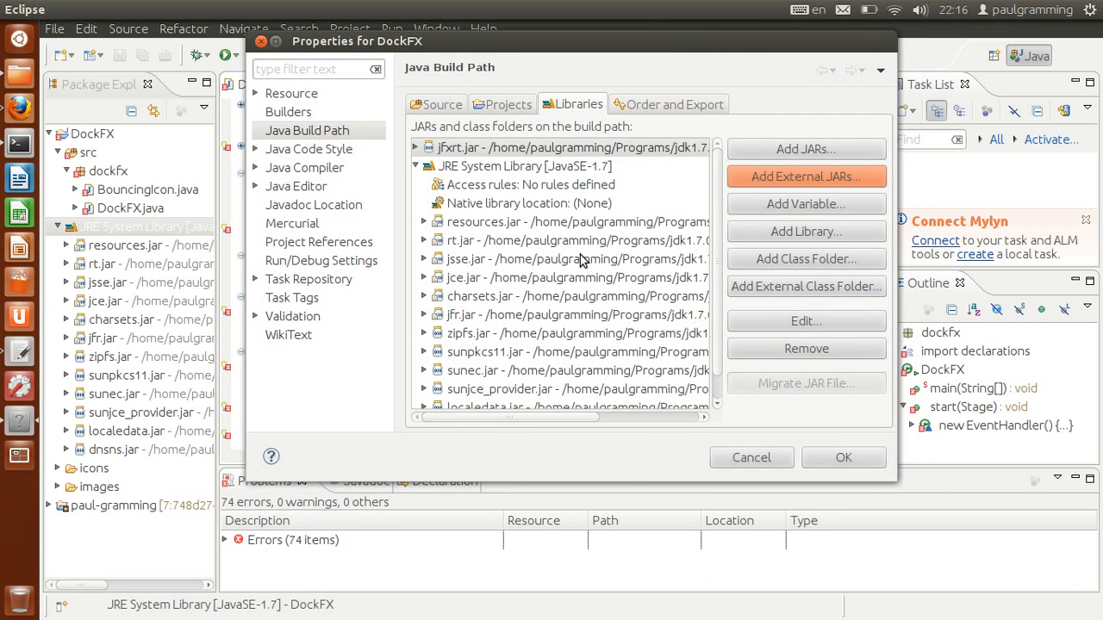
Step: Review the build path libraries, collapse the JRE System Library to check the jfxrt.jar entry, and apply the build path changes
scroll(582, 261, down, 1)
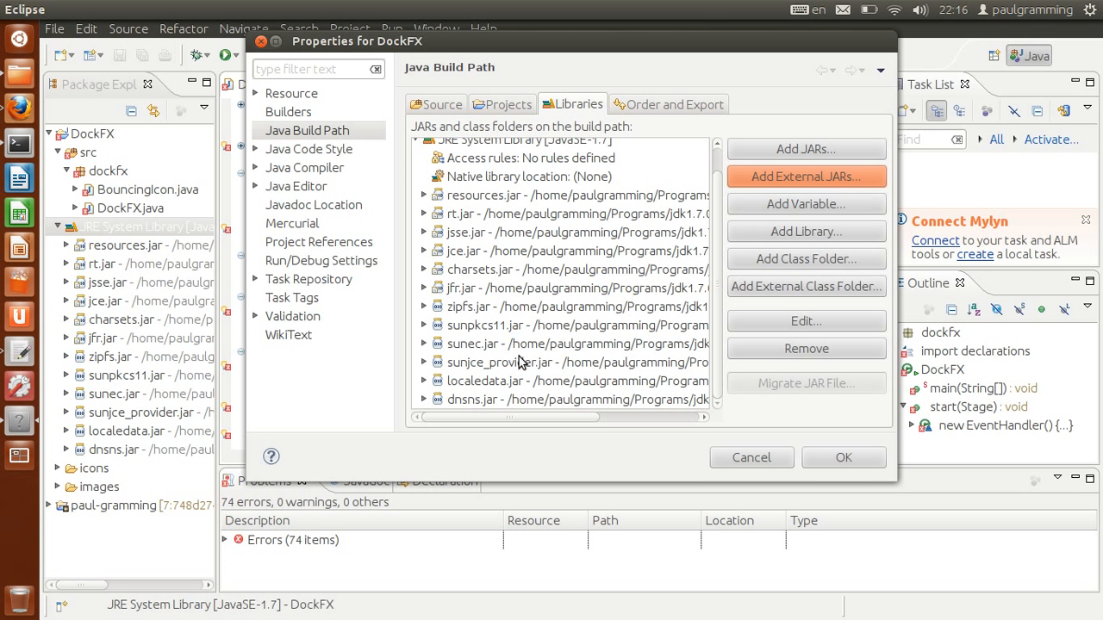
scroll(525, 364, up, 1)
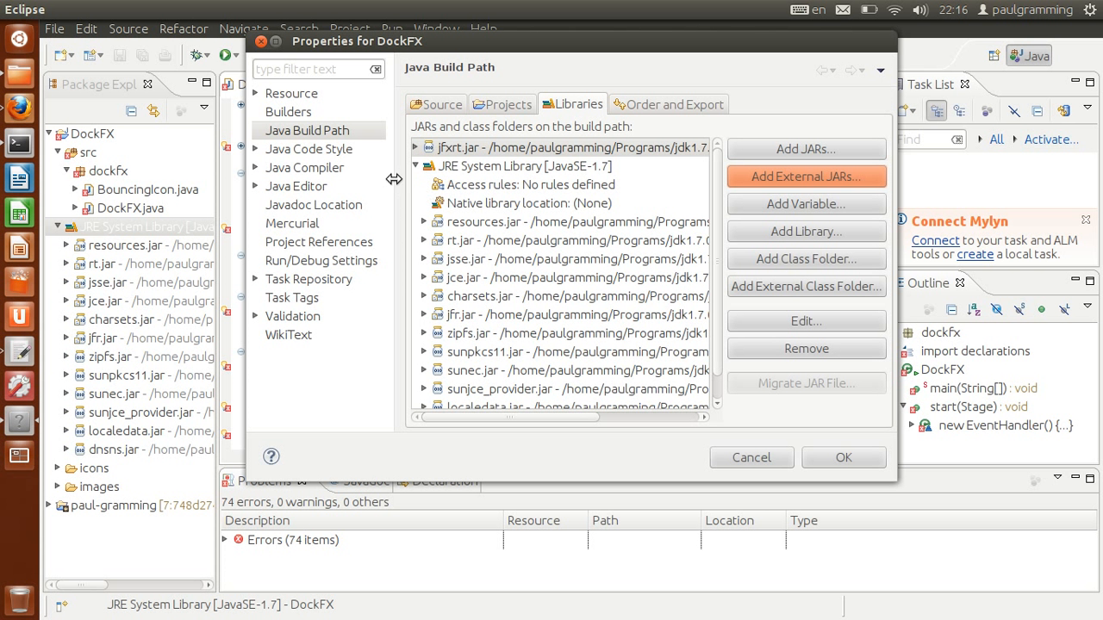
click(417, 166)
click(428, 150)
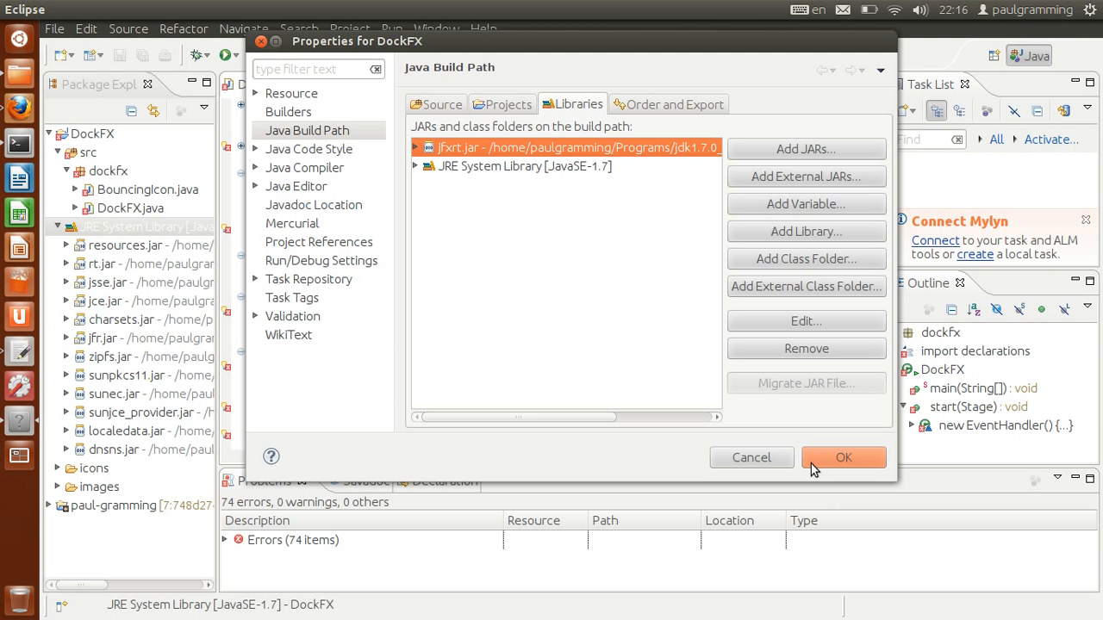
click(838, 459)
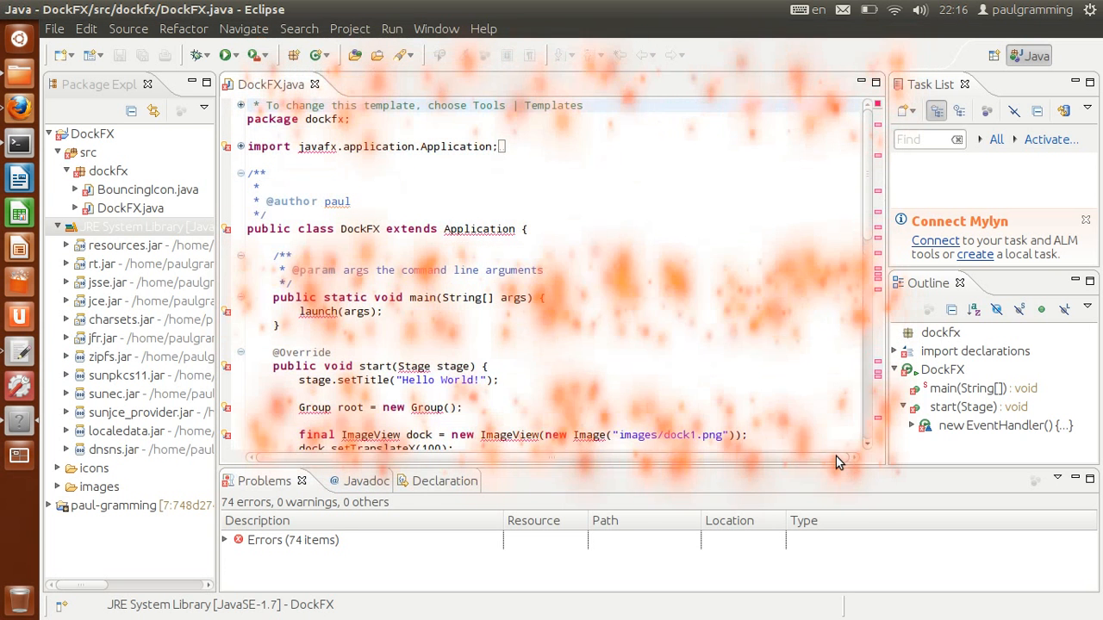
Step: Collapse the JRE System Library, the dockfx package and the src folder in the DockFX project tree
click(58, 226)
click(66, 172)
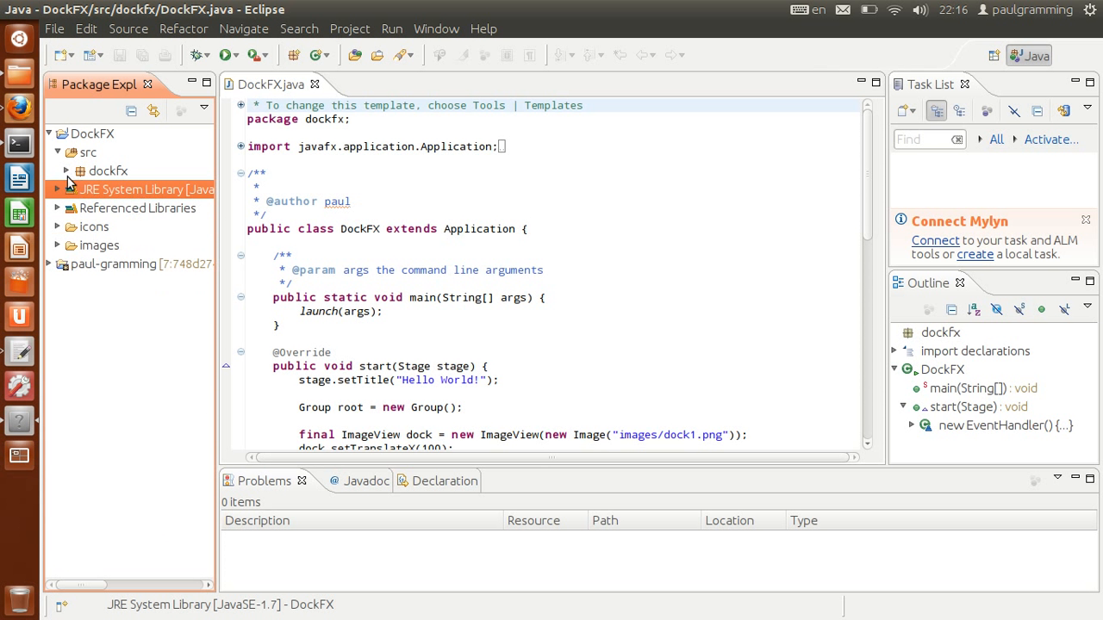
click(58, 152)
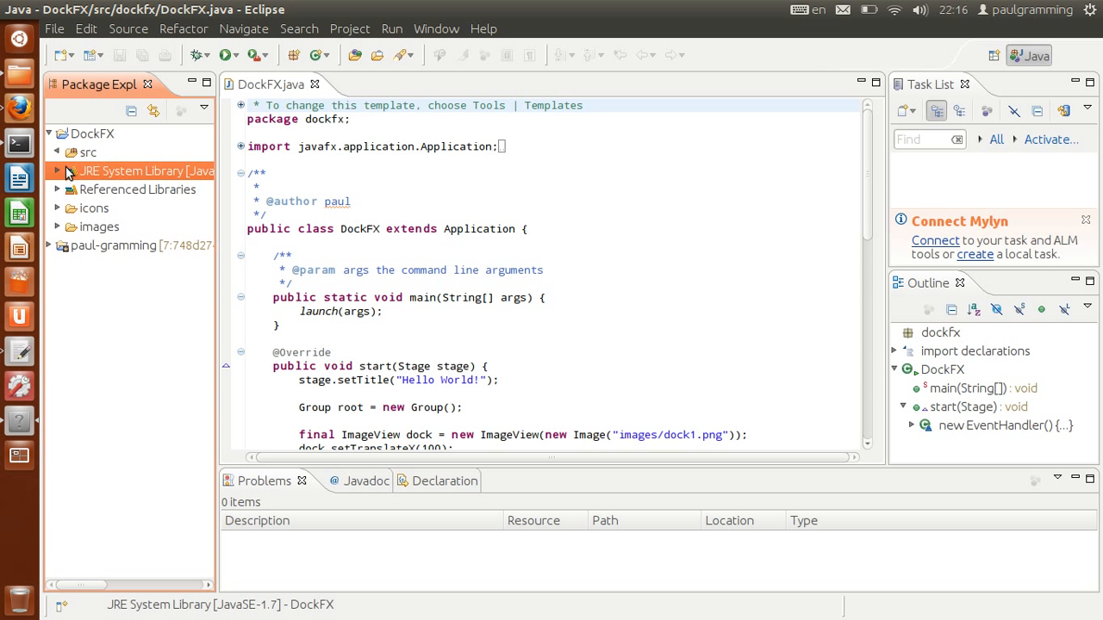
Step: Run DockFX.java as a Java Application and close its Hello World! window
click(439, 219)
right_click(422, 219)
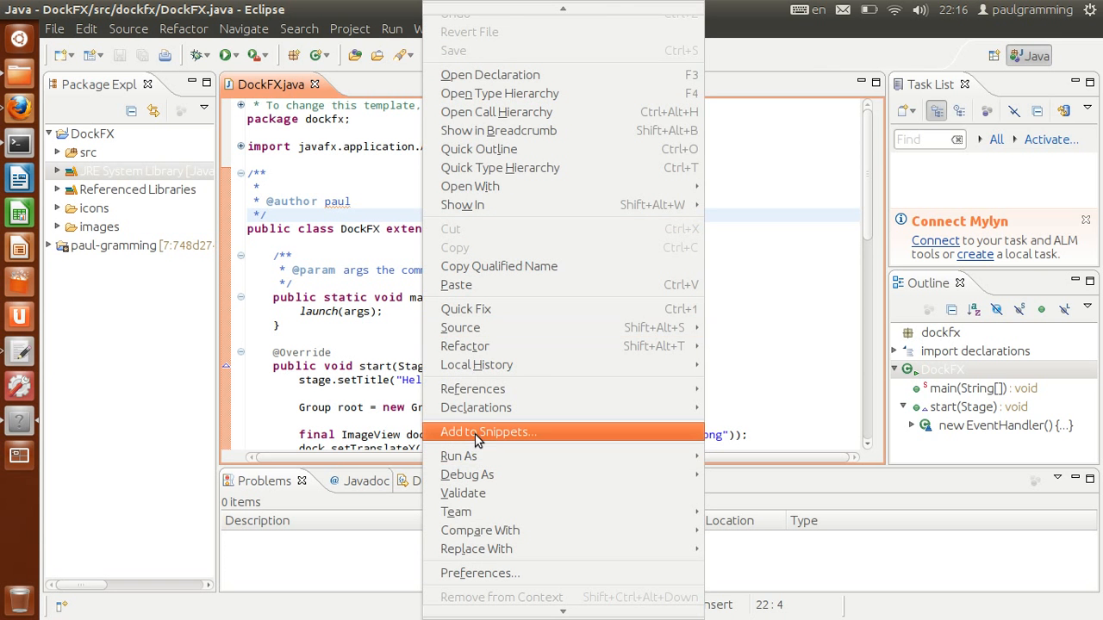
mouse_move(582, 456)
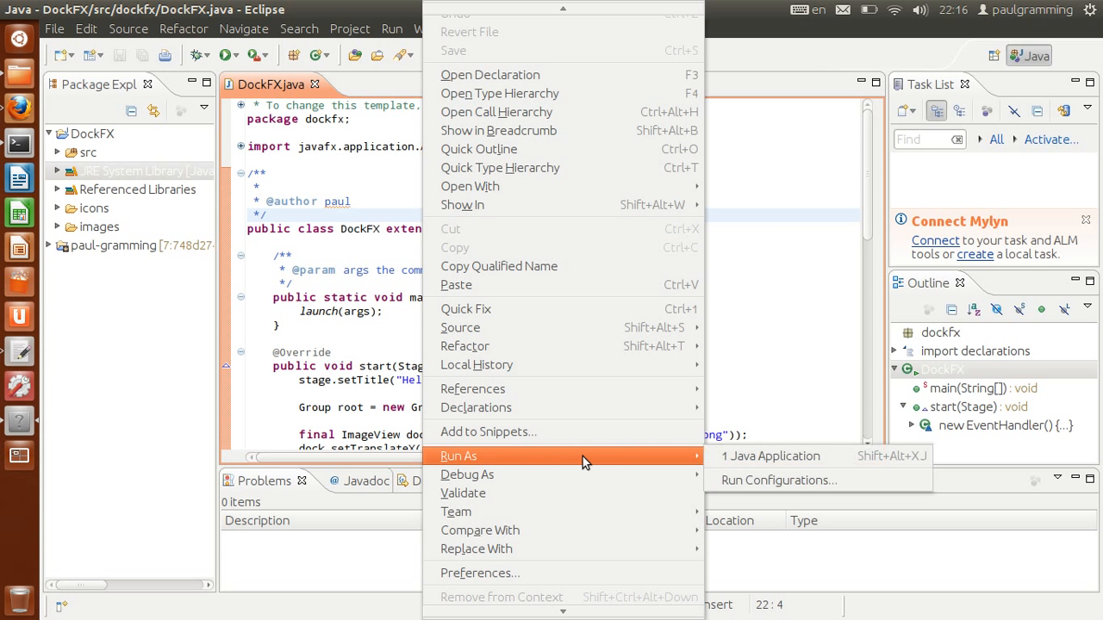
click(411, 216)
right_click(411, 215)
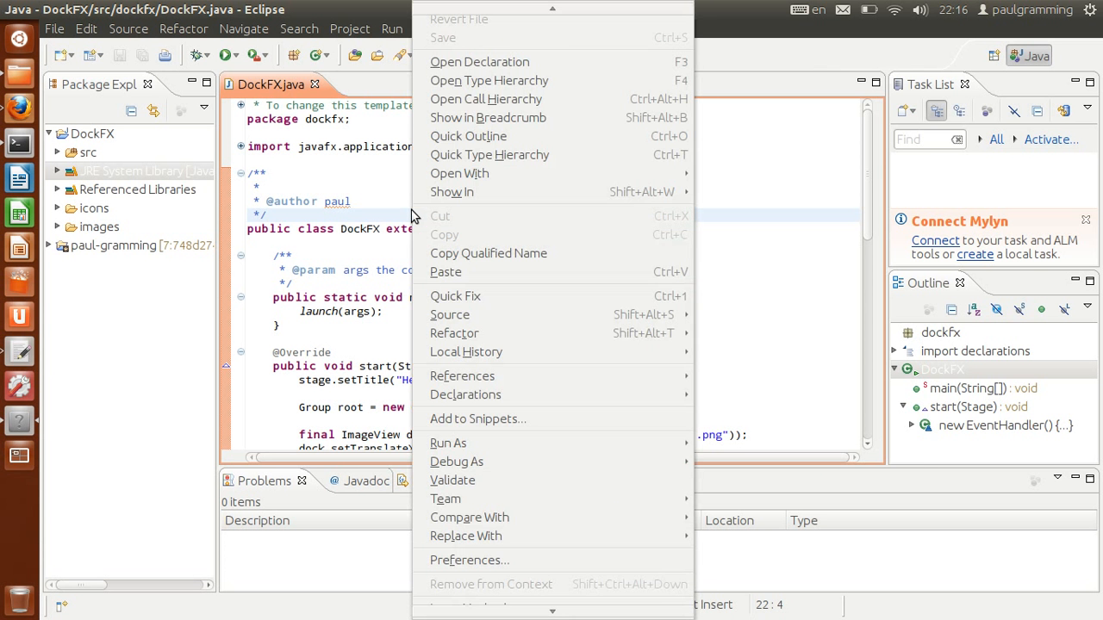
mouse_move(504, 452)
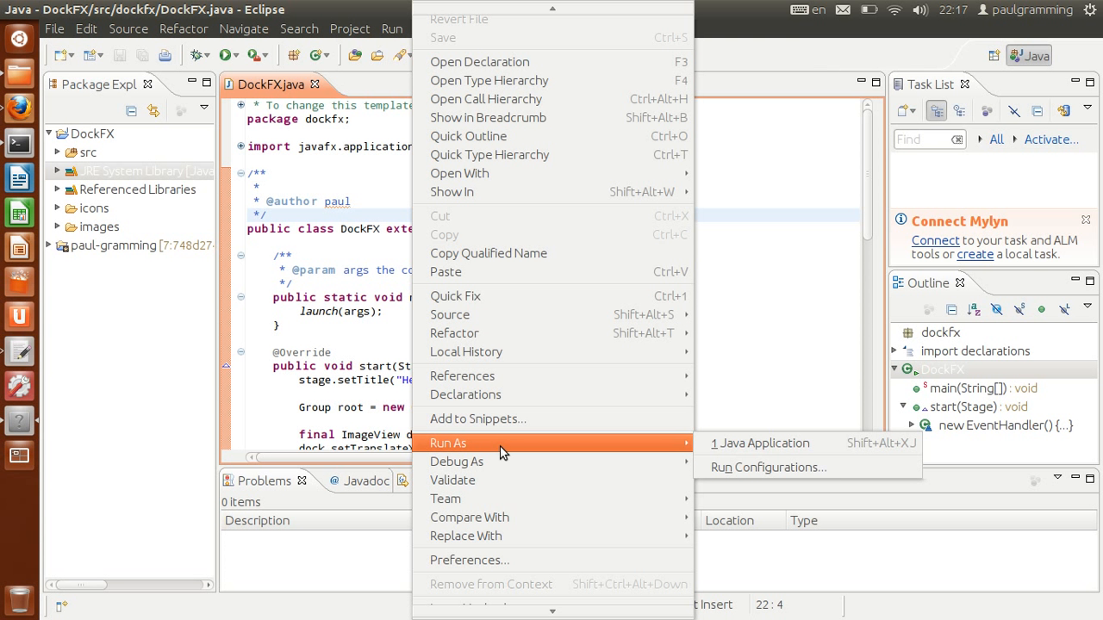
click(734, 451)
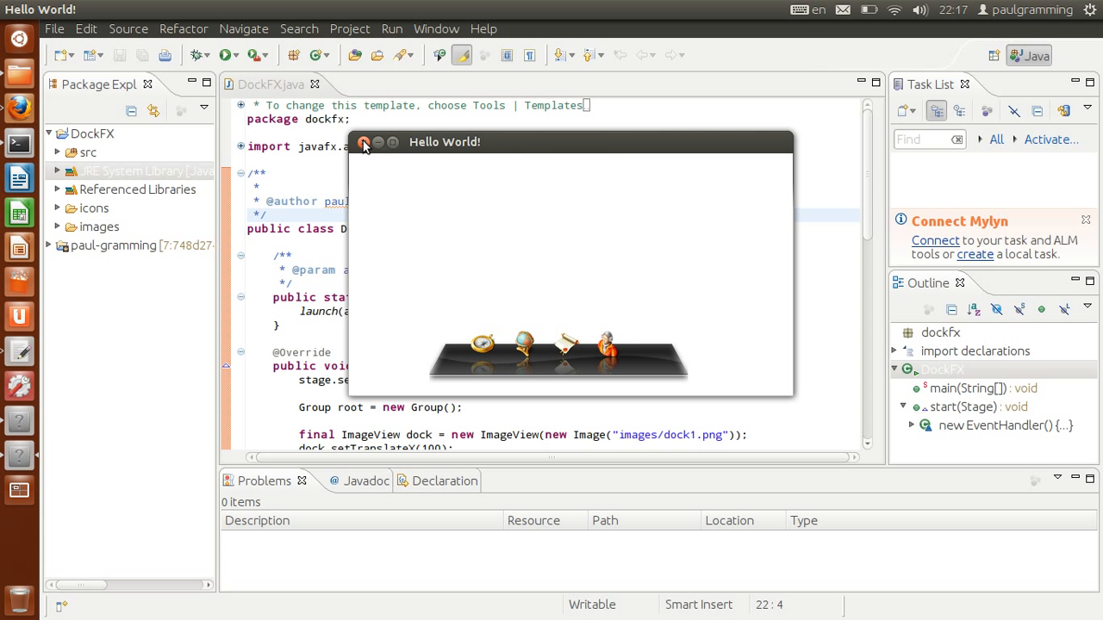
click(363, 143)
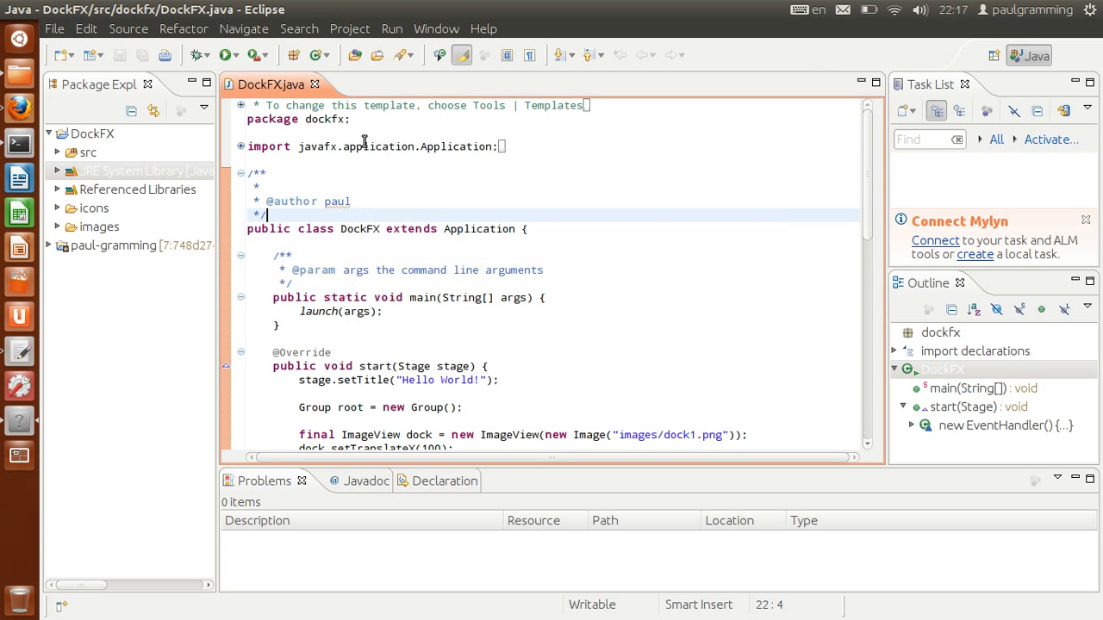
Step: Try to add another argument after 300 in the Scene constructor near the end of DockFX.java
scroll(524, 307, down, 8)
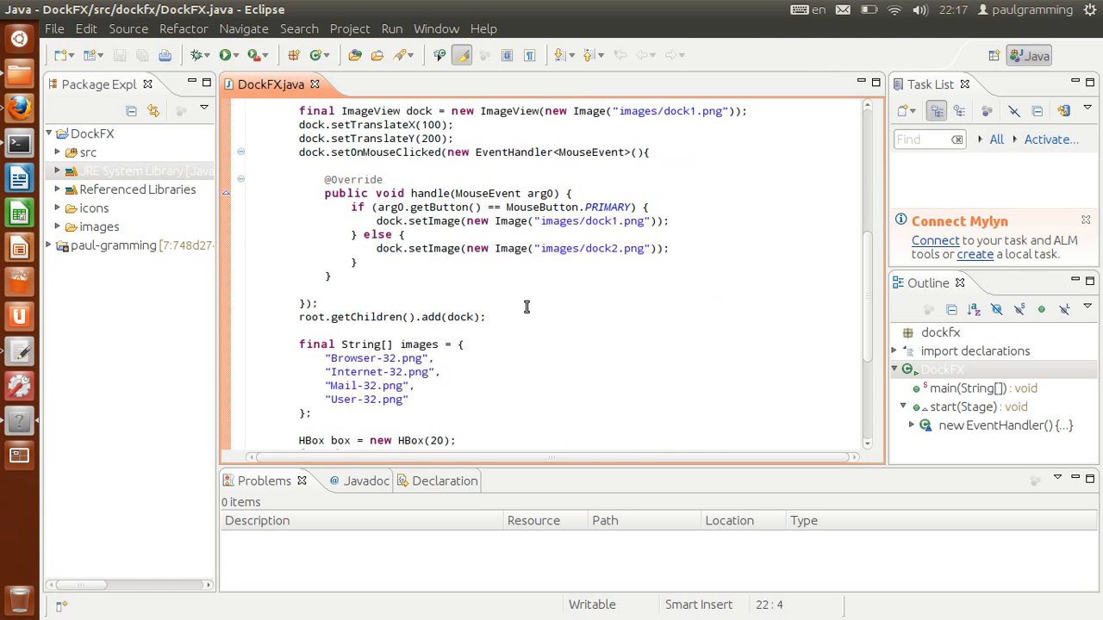
scroll(527, 308, down, 5)
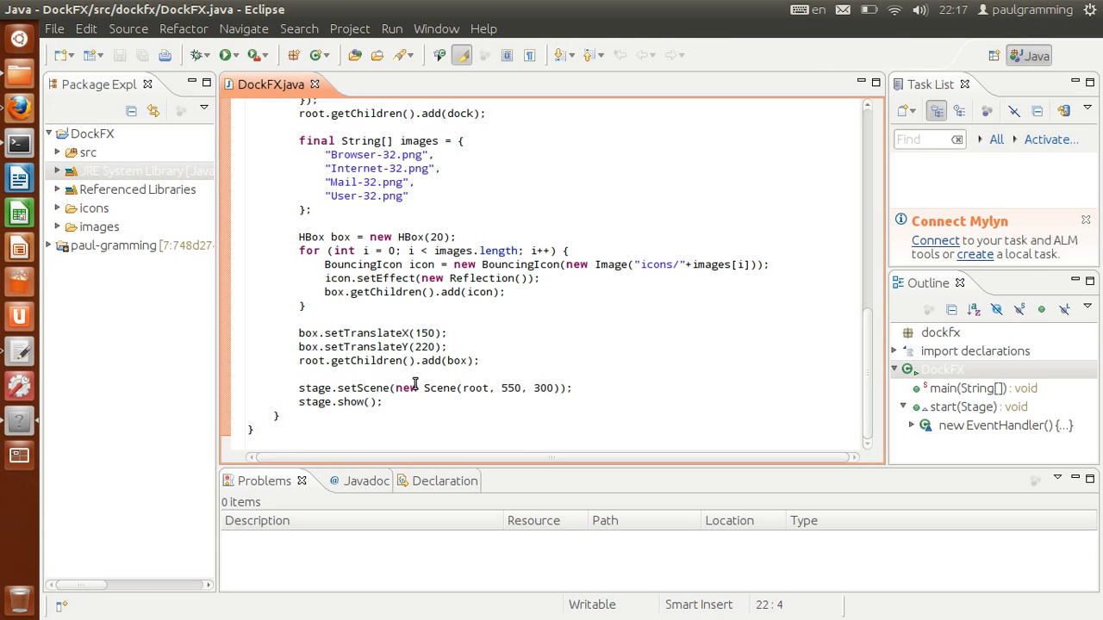
click(556, 390)
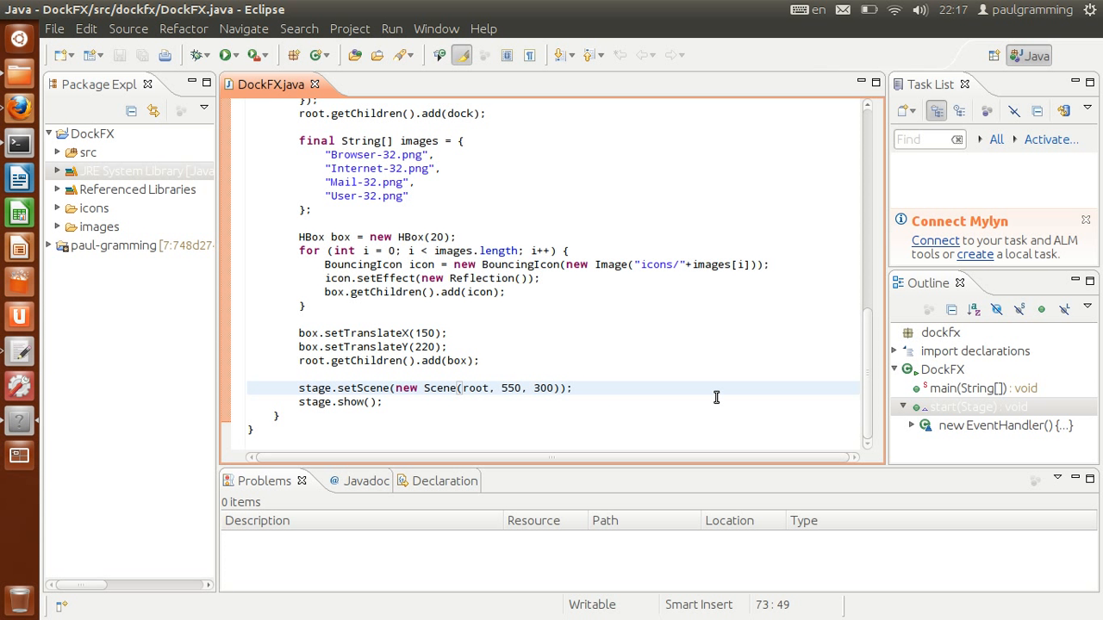
text(,)
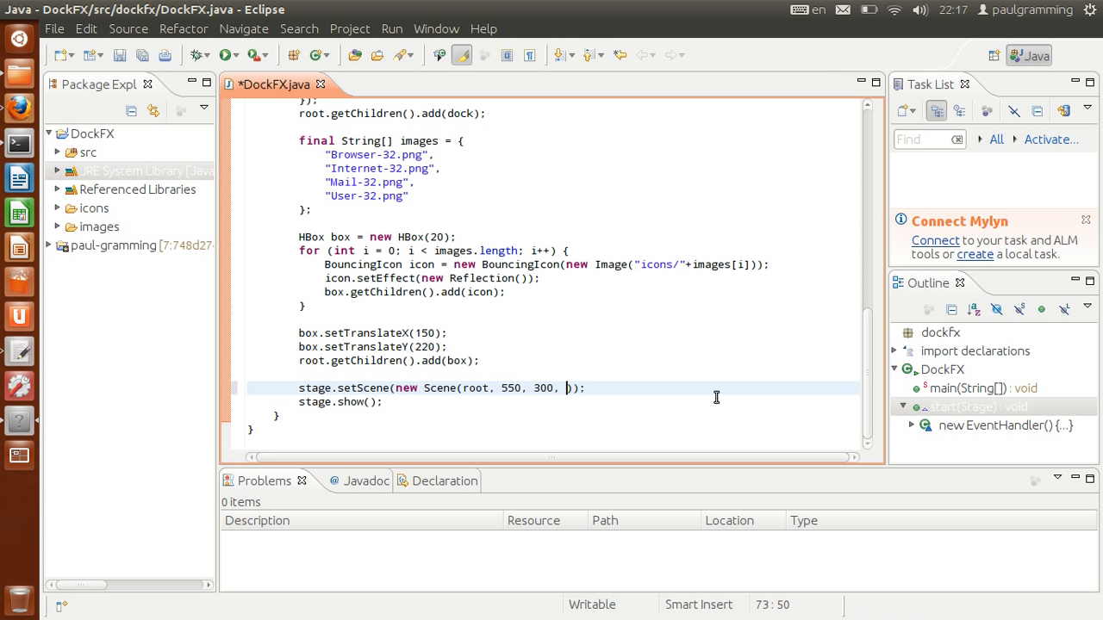
key(BackSpace)
key(BackSpace)
Step: Run DockFX.java again as a Java Application, saving the file before launch
right_click(491, 283)
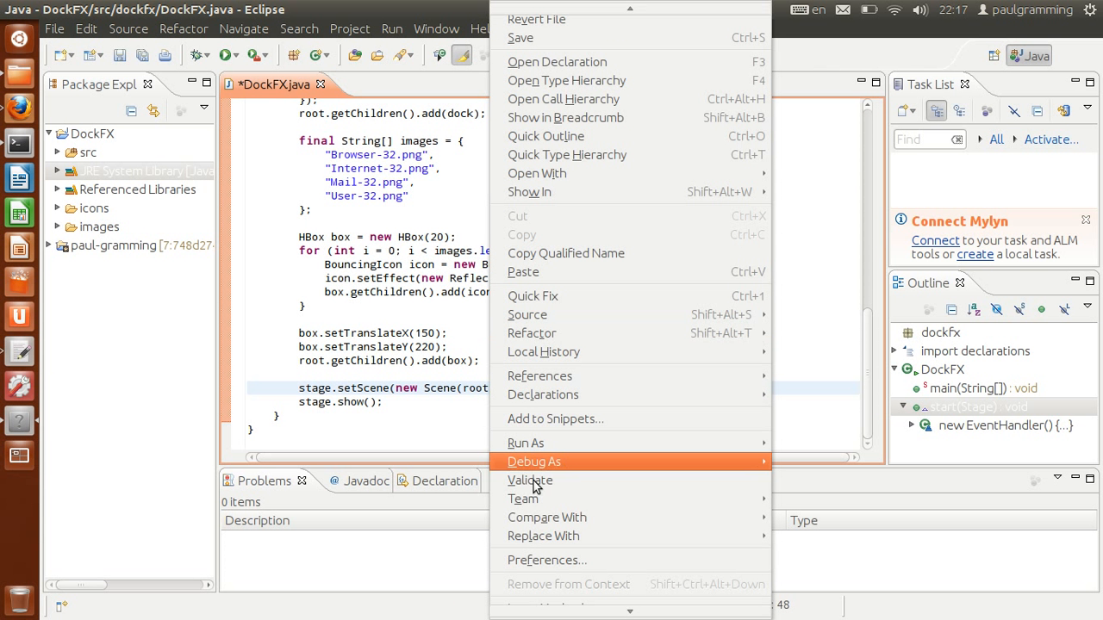
mouse_move(753, 441)
click(849, 444)
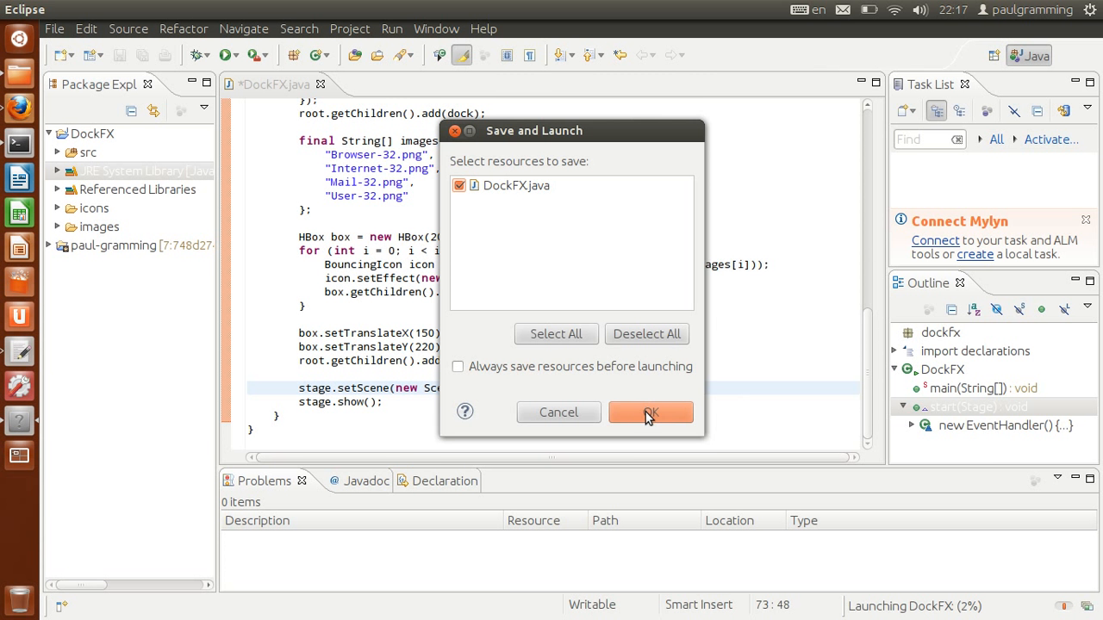
click(648, 414)
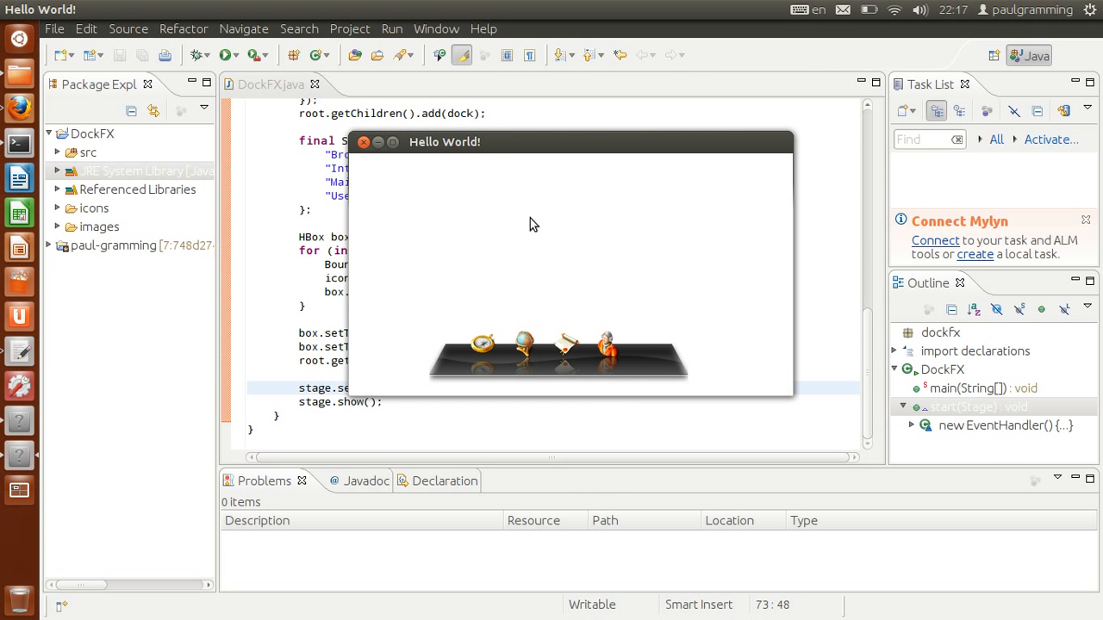
Step: Move the Hello World! window off the code, place the cursor after 300 in the Scene constructor, and minimize the window
drag(497, 141, 183, 150)
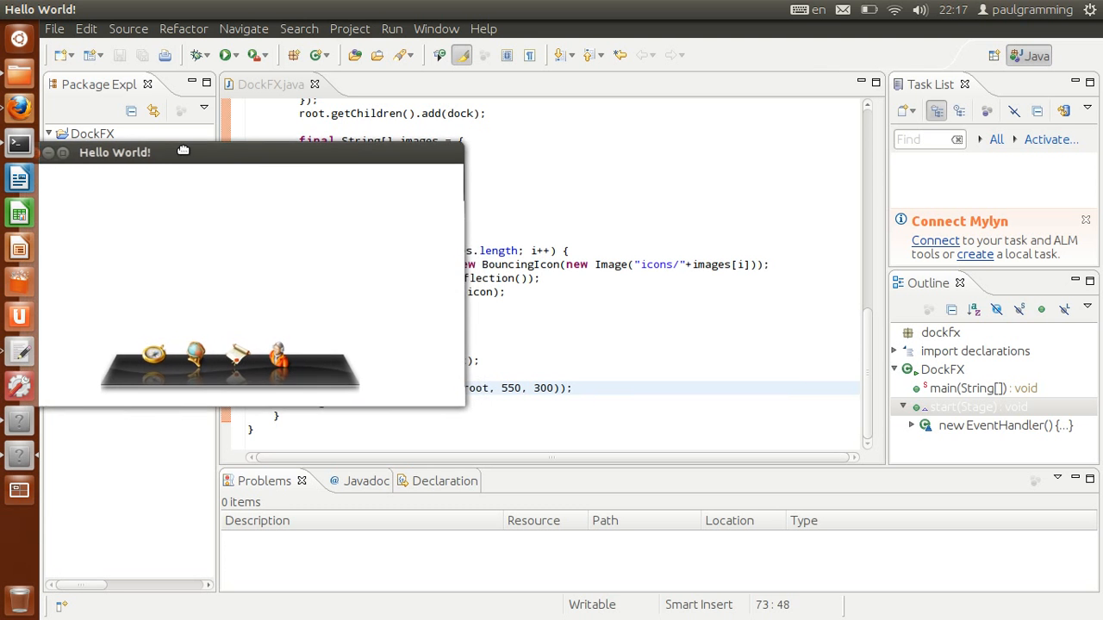
click(596, 236)
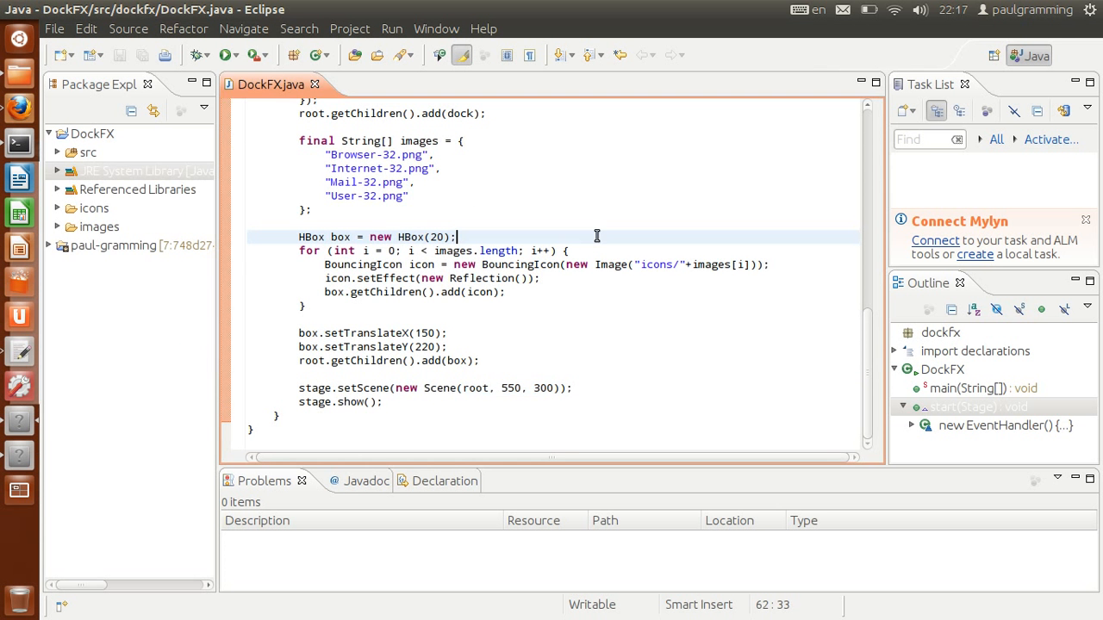
click(555, 389)
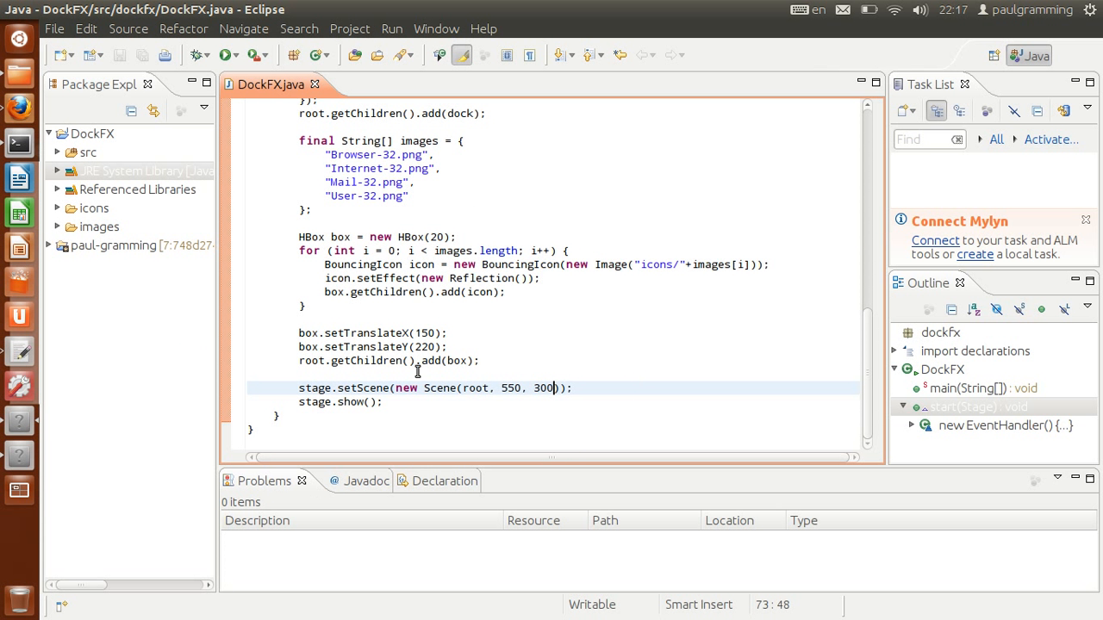
click(19, 455)
drag(210, 148, 353, 143)
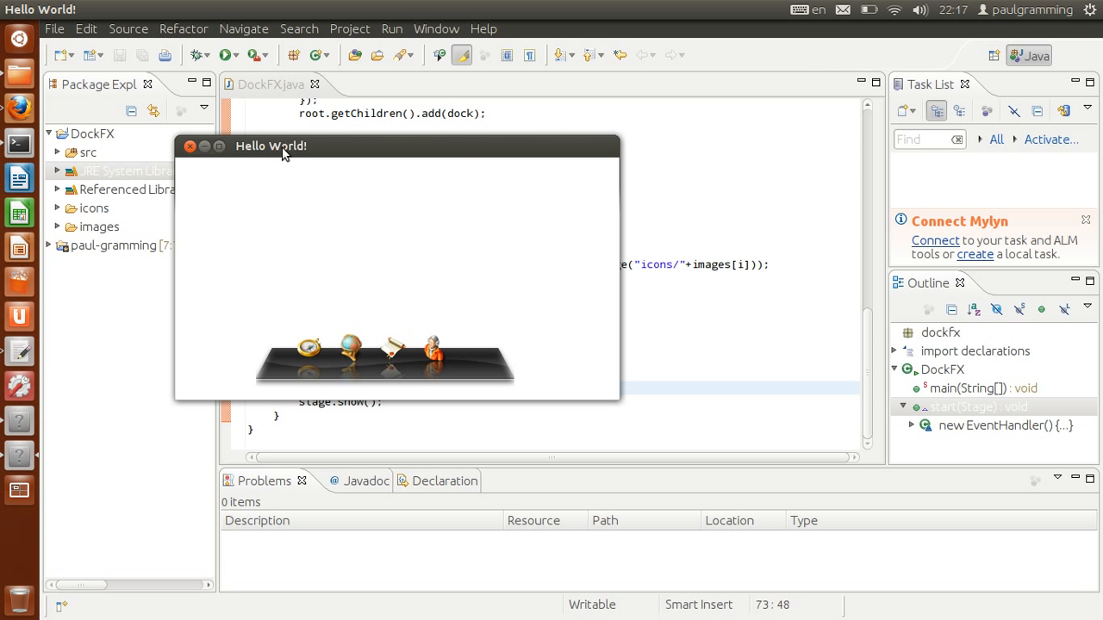
click(204, 147)
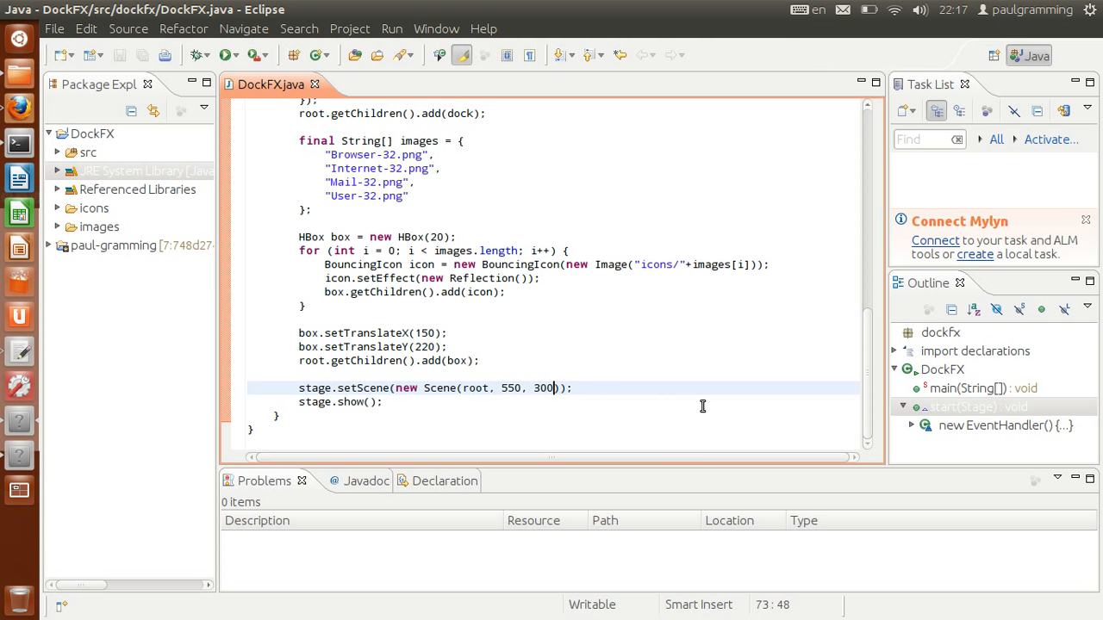
Step: Add Color.TRANSPARENT as the argument after 300 in the Scene constructor of DockFX.java
text(, Color.)
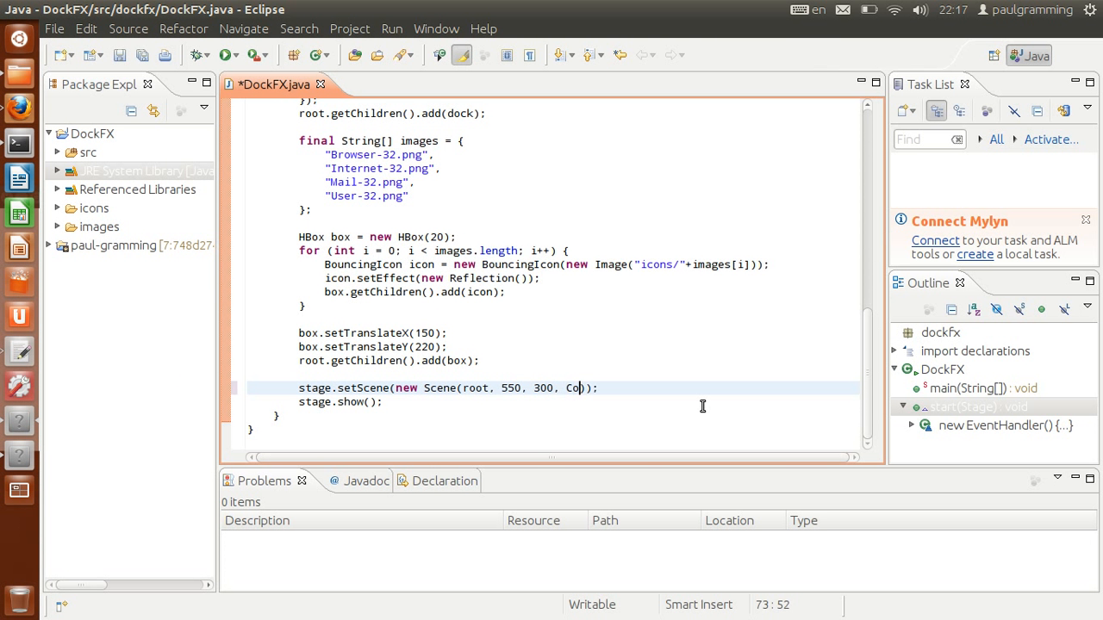
text(TR)
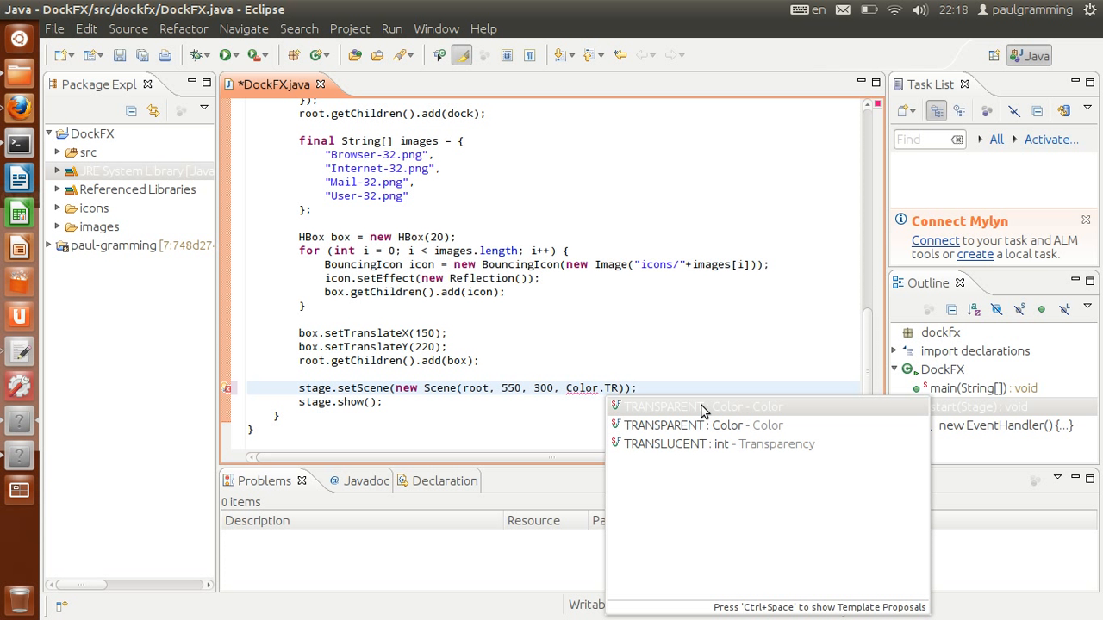
double_click(702, 407)
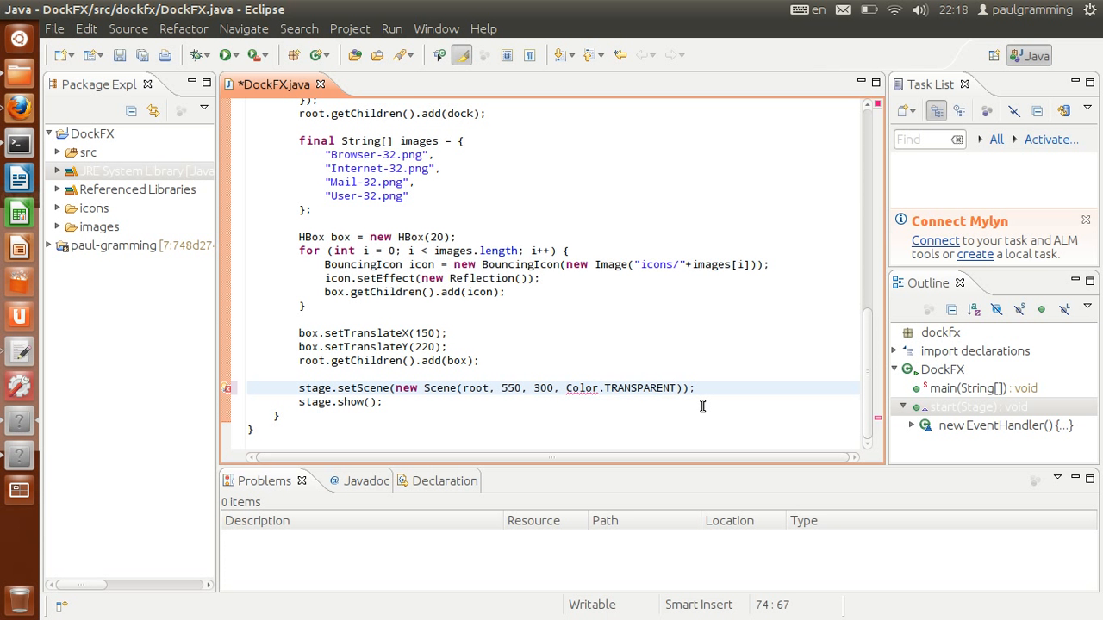
key(Down)
key(Left)
key(Left)
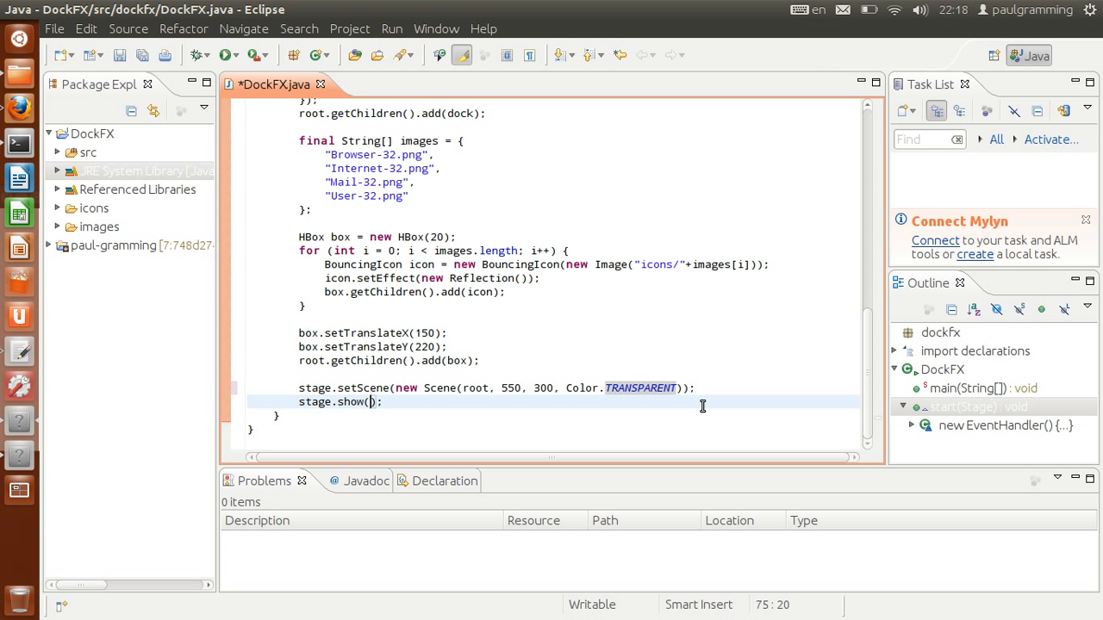
Step: Insert the line stage.initStyle(StageStyle.TRANSPARENT); between the setScene and show calls in DockFX.java
key(Up)
key(End)
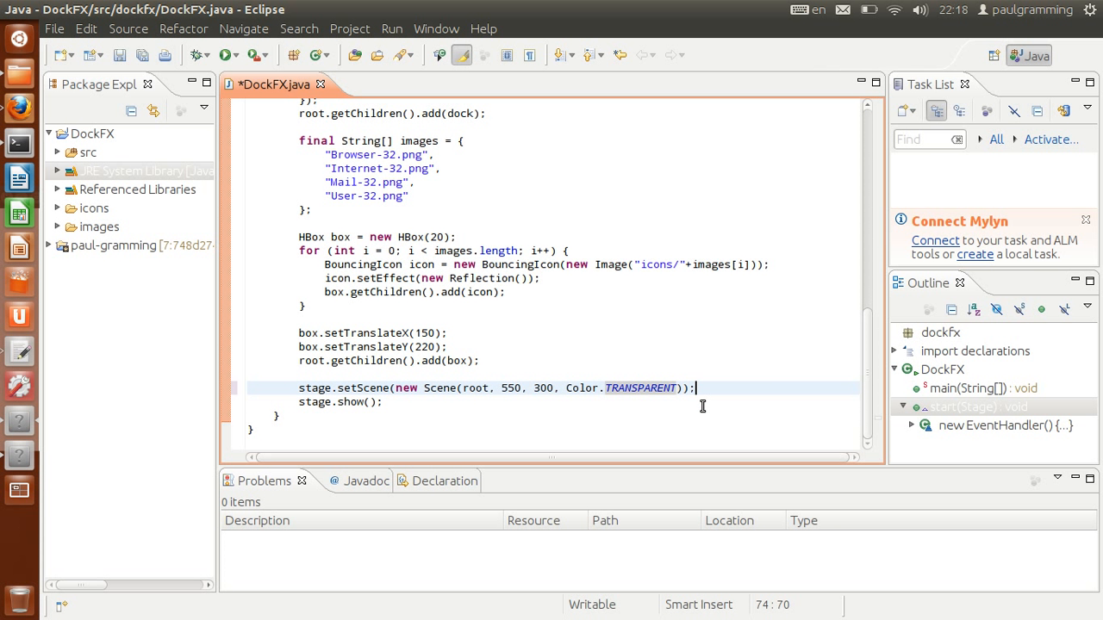
key(Return)
text(stage.)
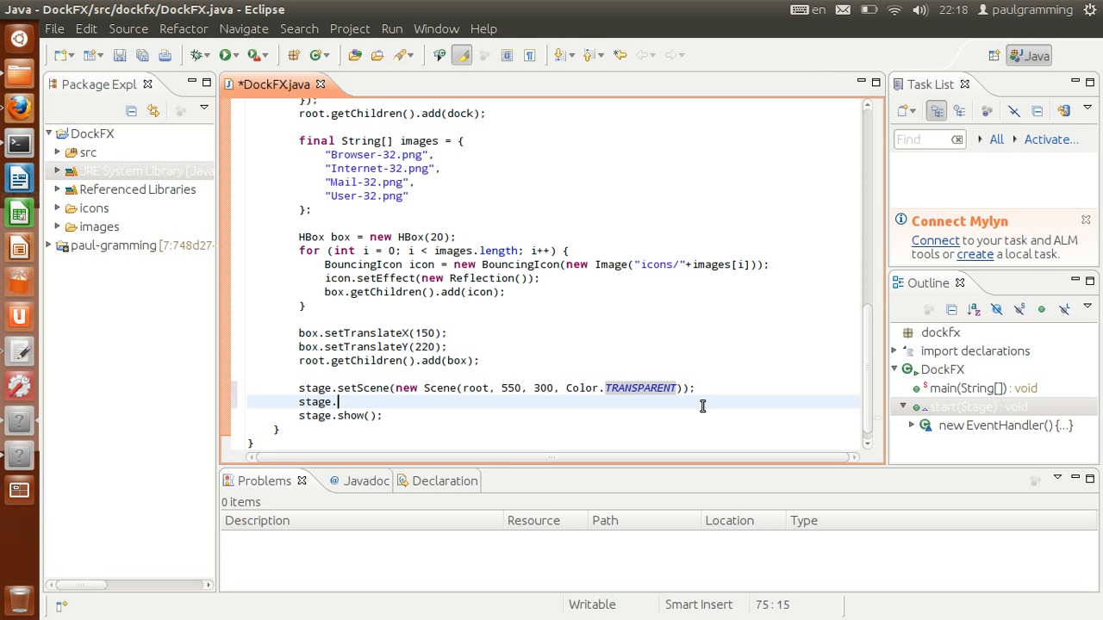
text(initSyt)
text(l)
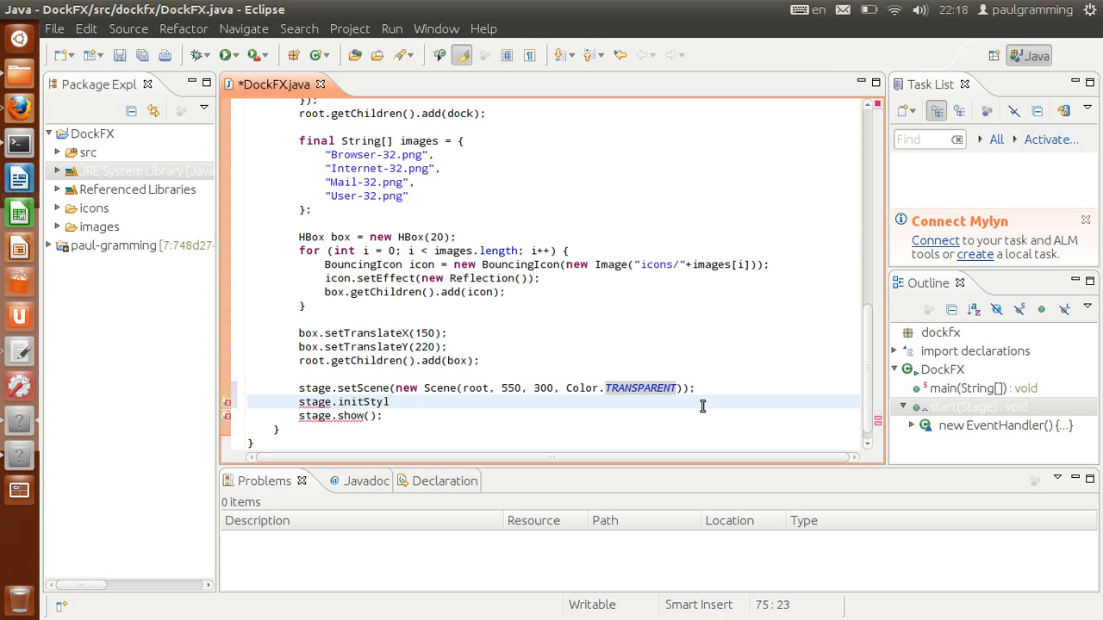
text(e()
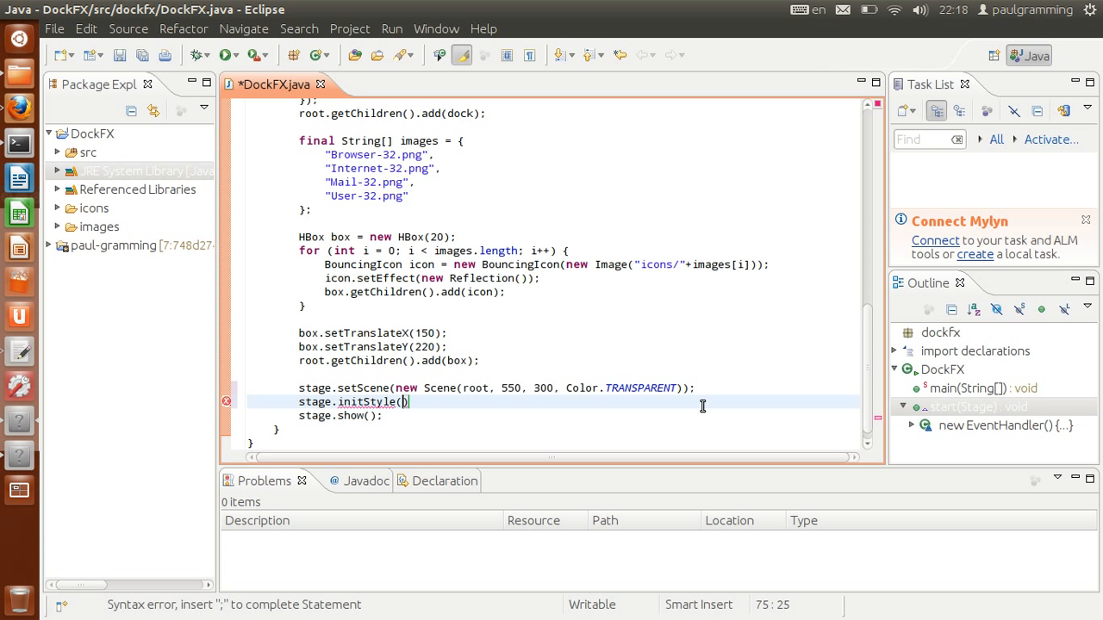
key(ctrl+space)
text(St)
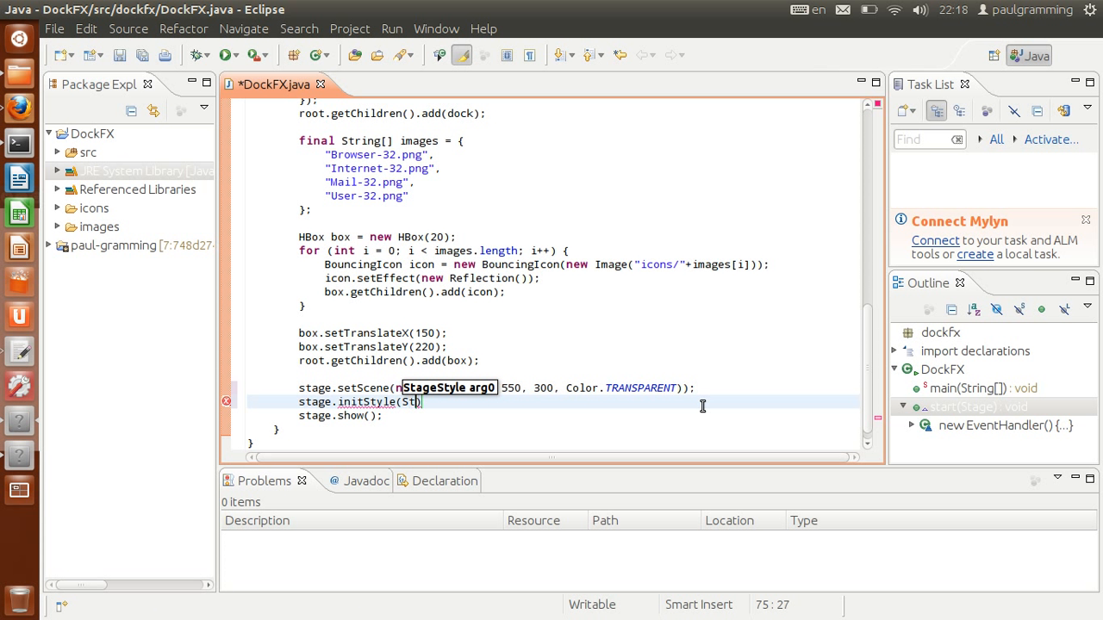
text(ageStyle.)
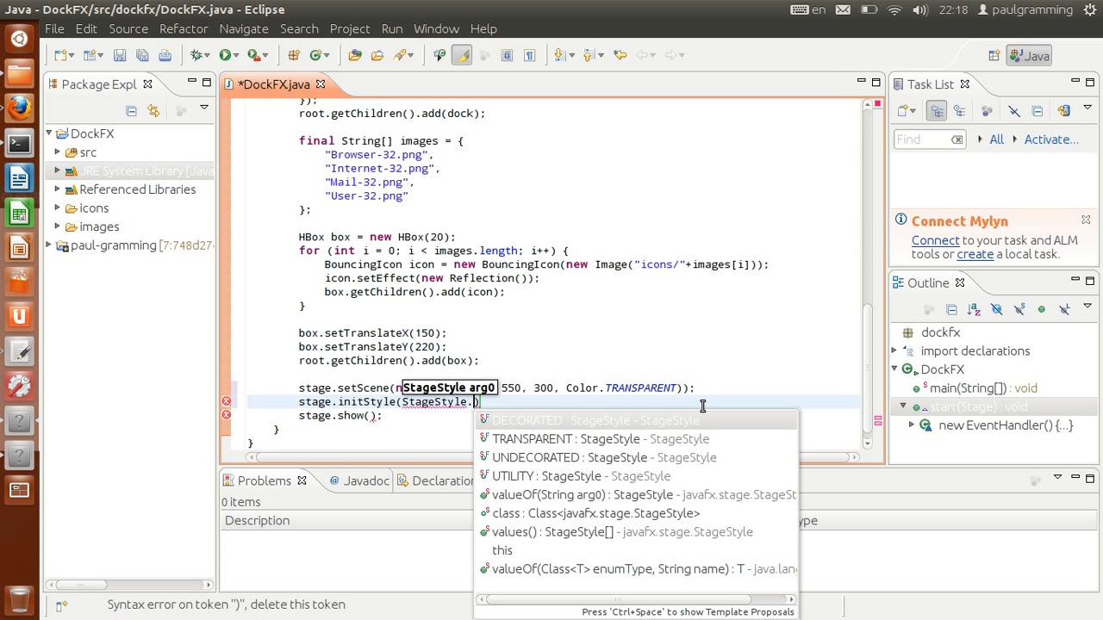
key(Down)
key(Return)
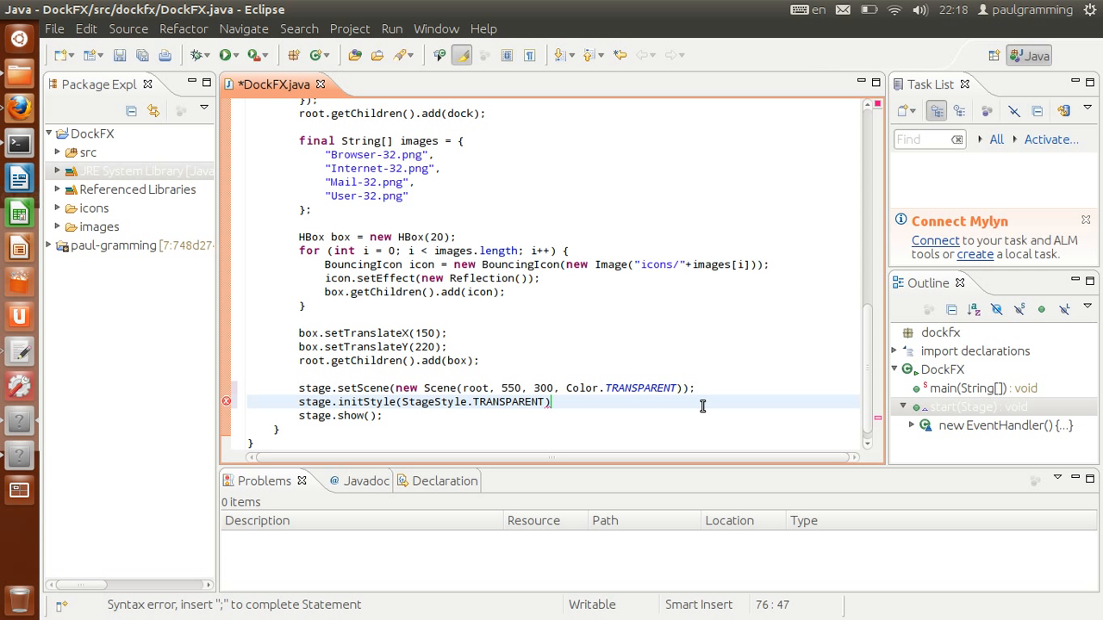
text(;)
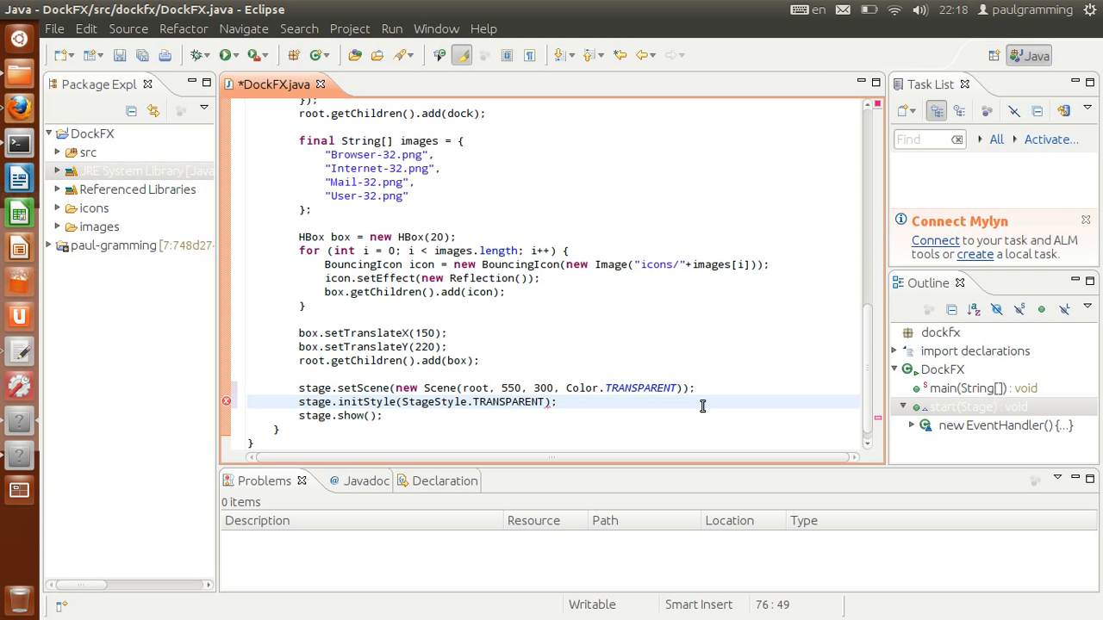
Step: Save DockFX.java and run it as a Java Application
click(120, 56)
right_click(396, 299)
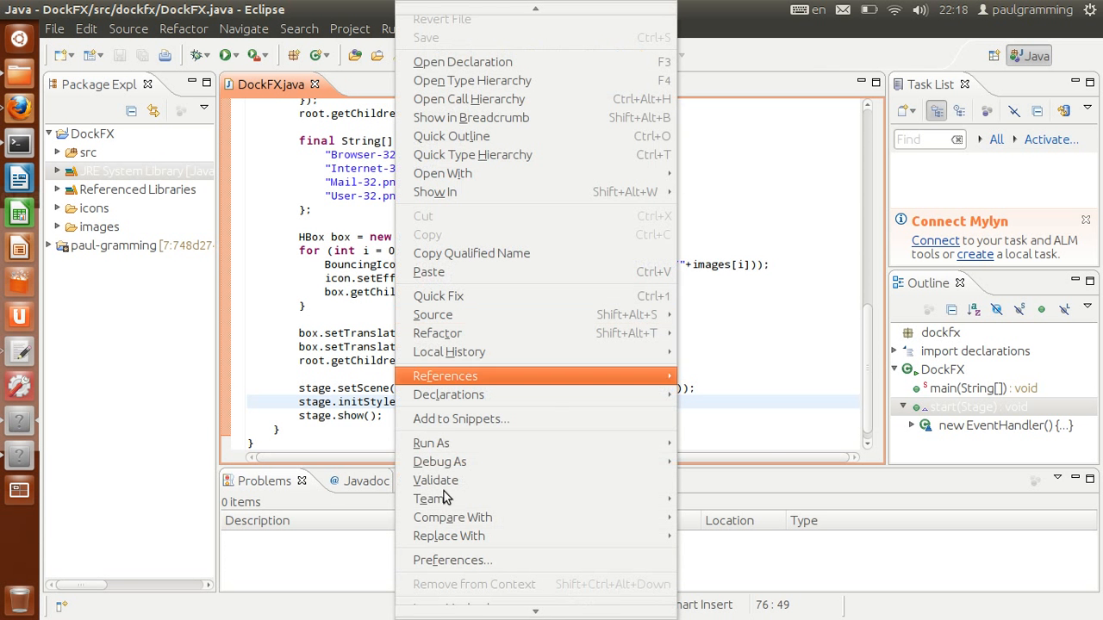
mouse_move(663, 444)
click(704, 443)
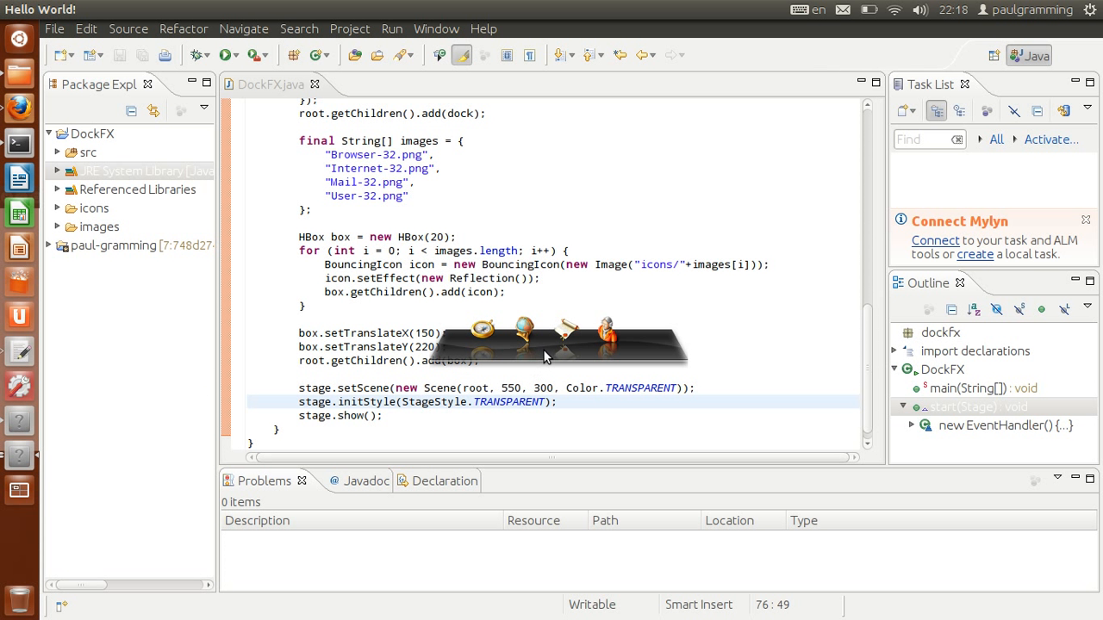
Step: Minimize Eclipse and arrange the transparent dock beside the opaque Hello World! window on the desktop to compare them
drag(581, 353, 576, 300)
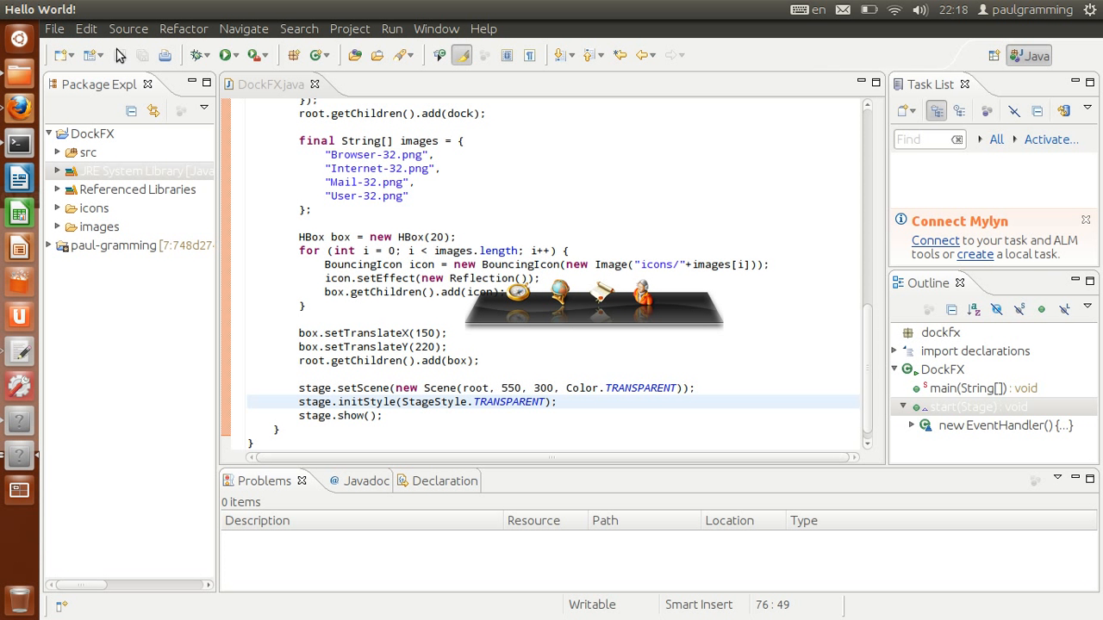
click(541, 29)
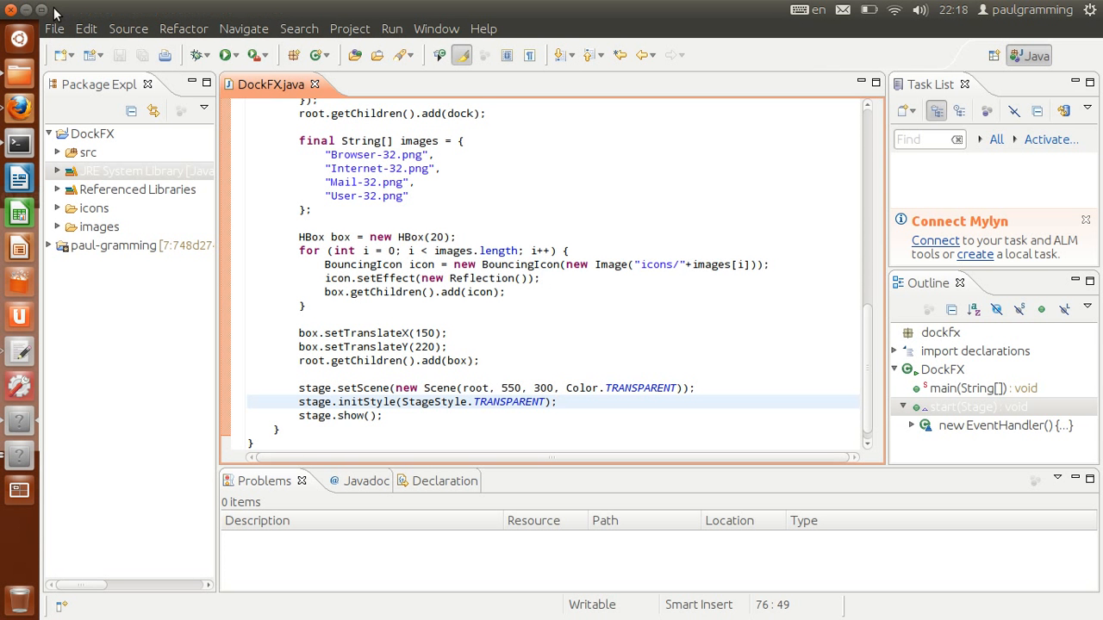
click(26, 9)
drag(598, 314, 569, 420)
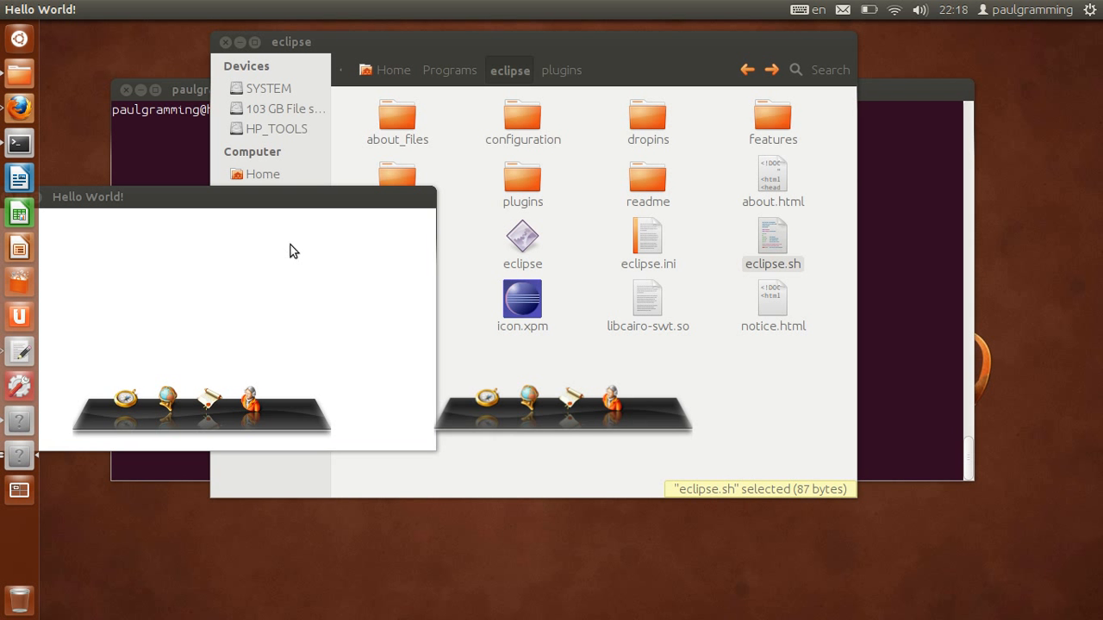
drag(253, 197, 260, 154)
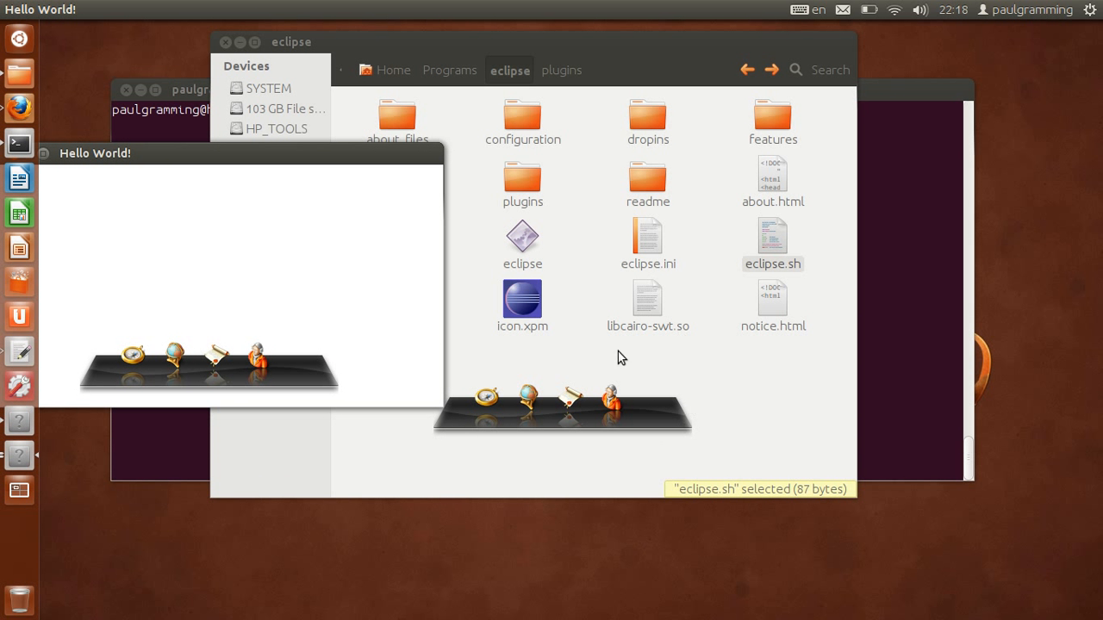
Step: Switch to gedit and look through the Title and Step4 notes, ending on Title
click(19, 349)
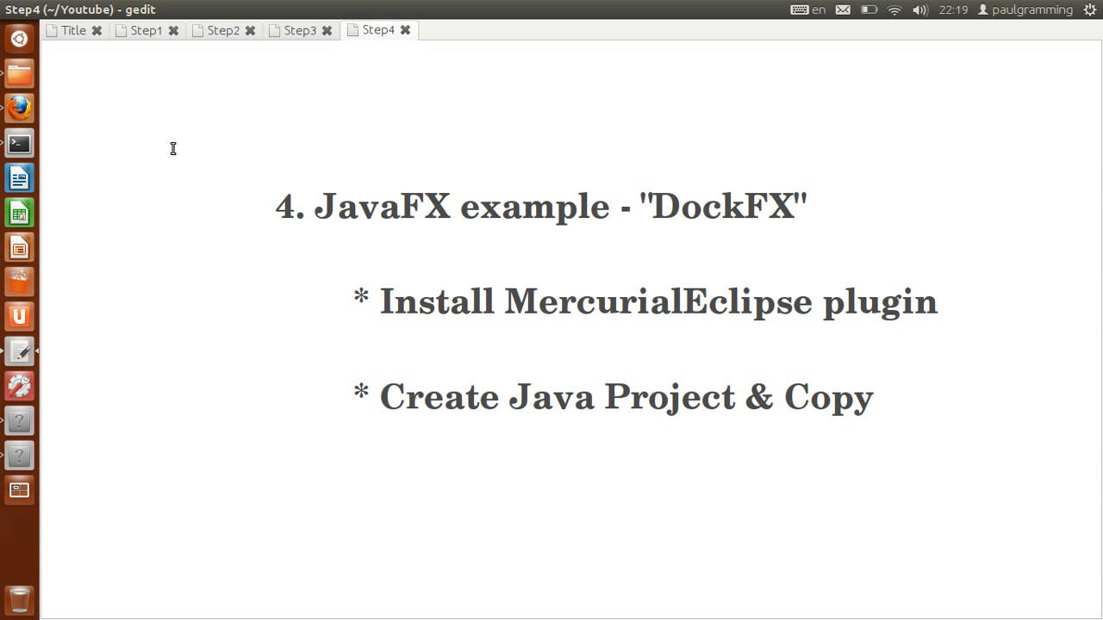
click(75, 31)
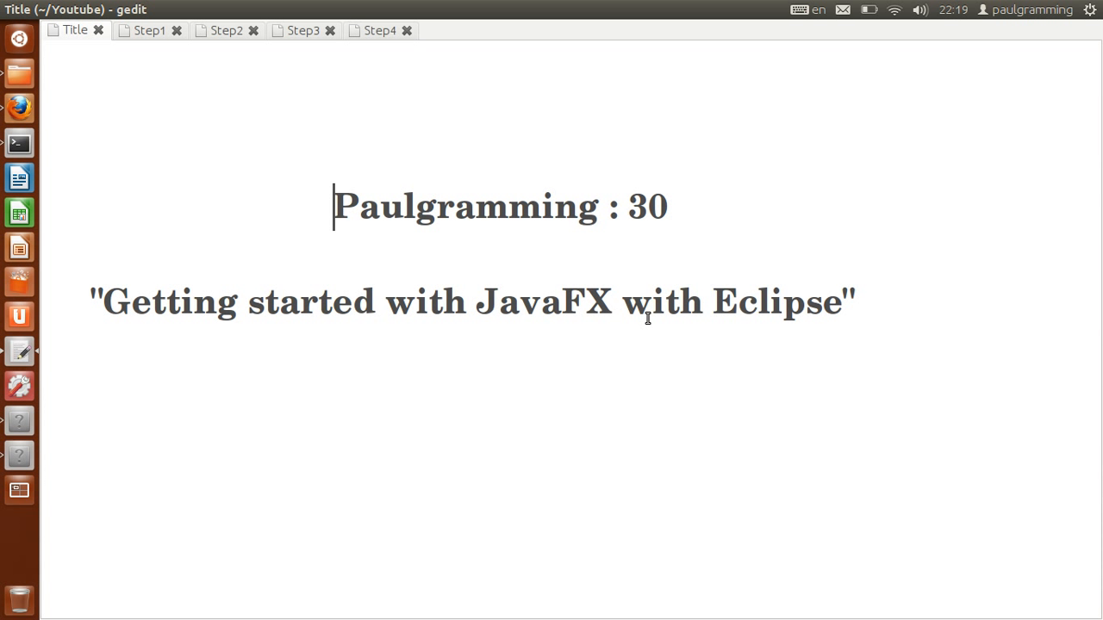
click(375, 36)
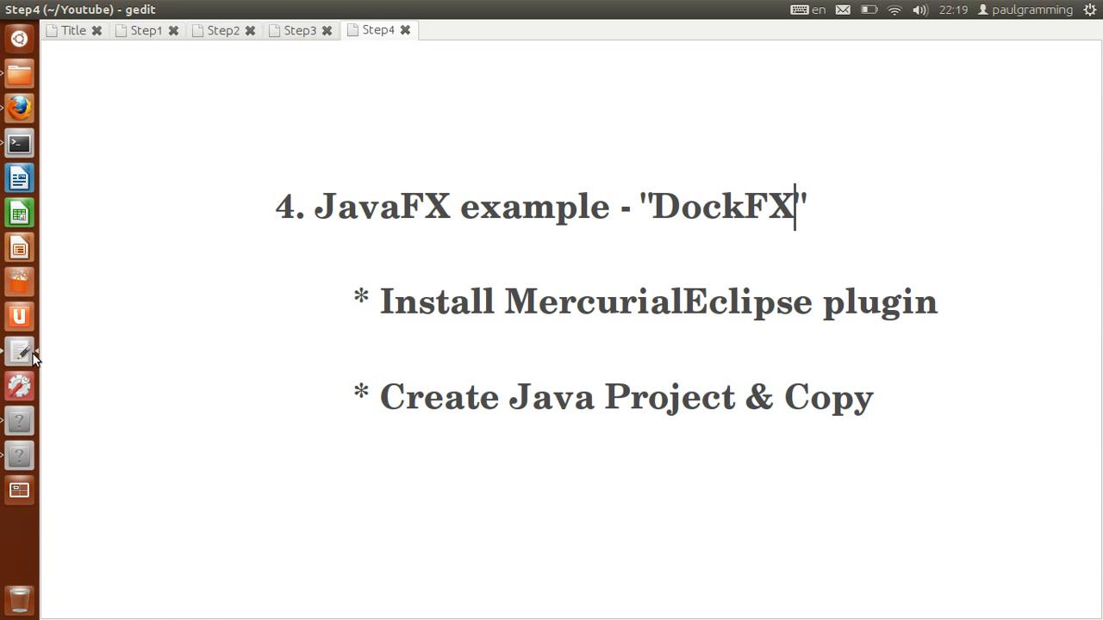
click(72, 31)
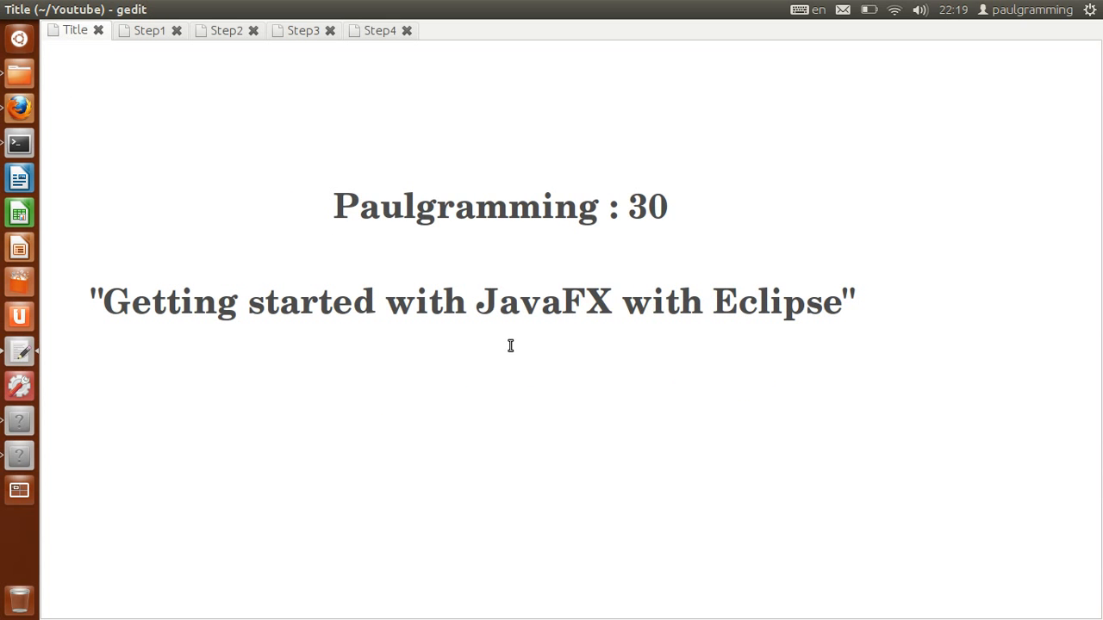
key(ctrl+alt+Right)
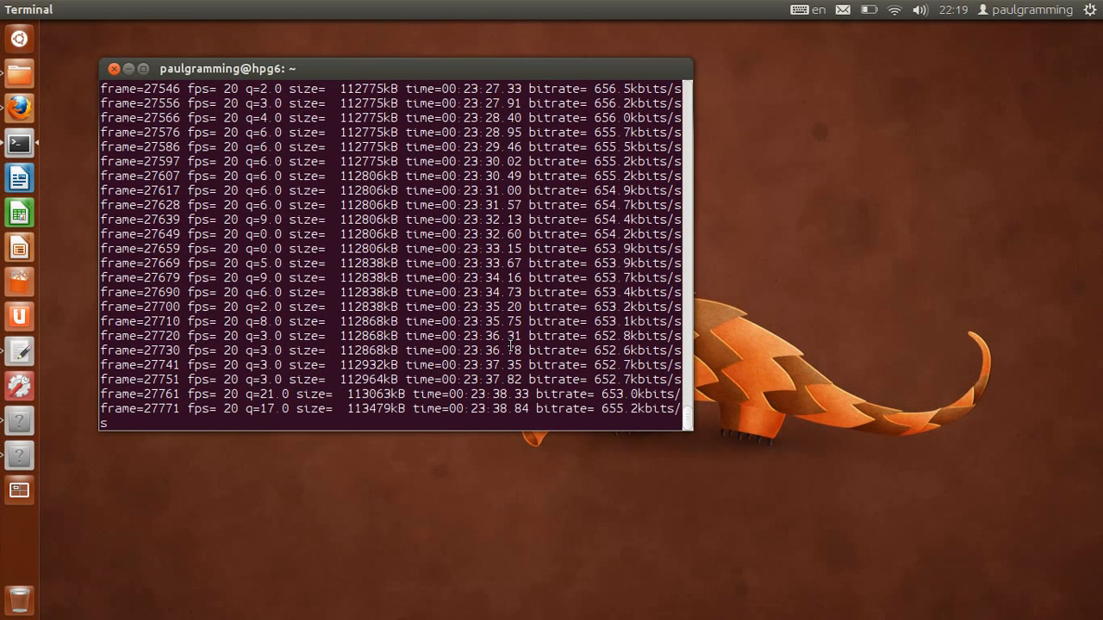